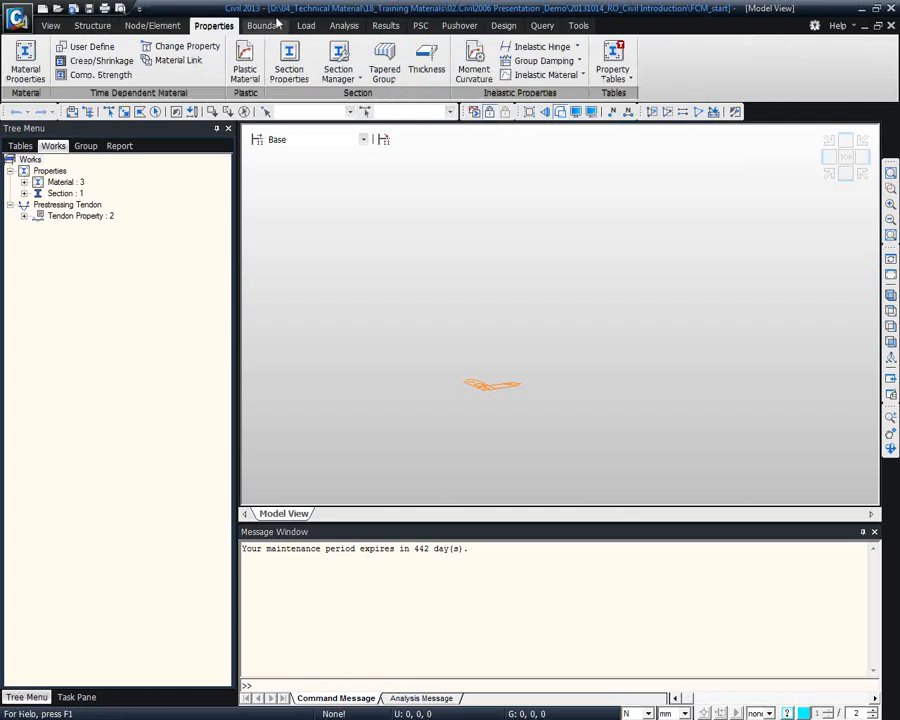
click(265, 25)
click(306, 25)
click(344, 25)
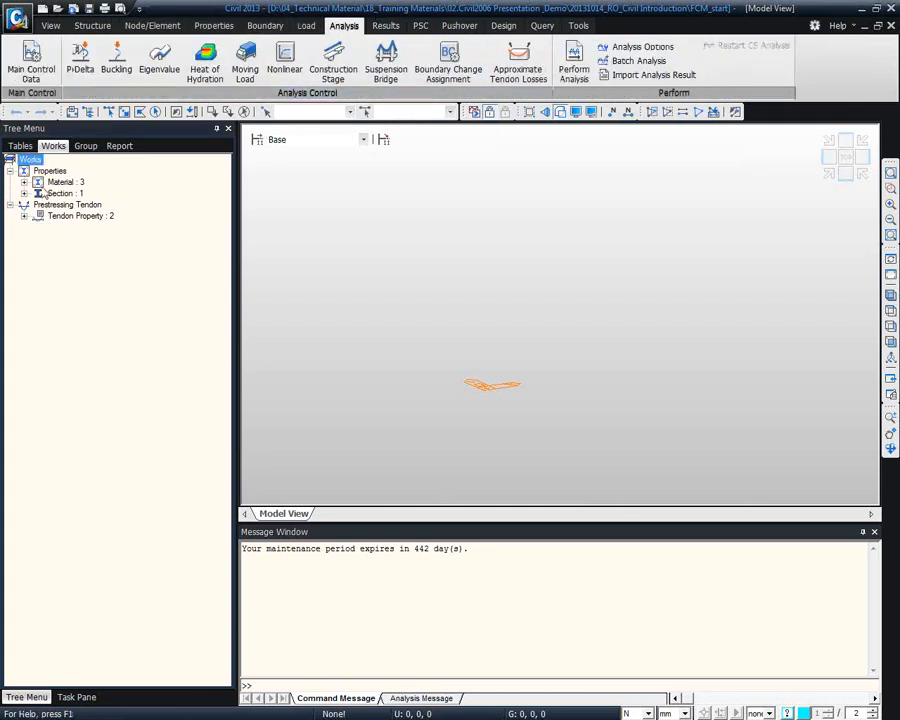
Expand the Properties and Prestressing Tendon branches of the works tree and examine the defined materials, pier section and tendon properties
right_click(40, 171)
click(64, 178)
click(56, 250)
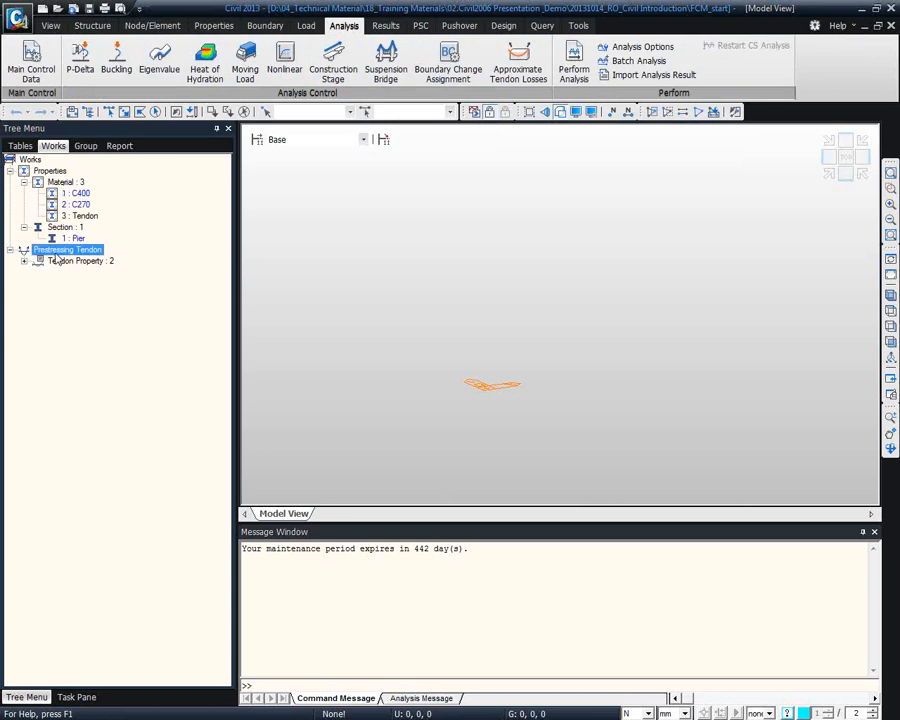
right_click(57, 258)
click(92, 259)
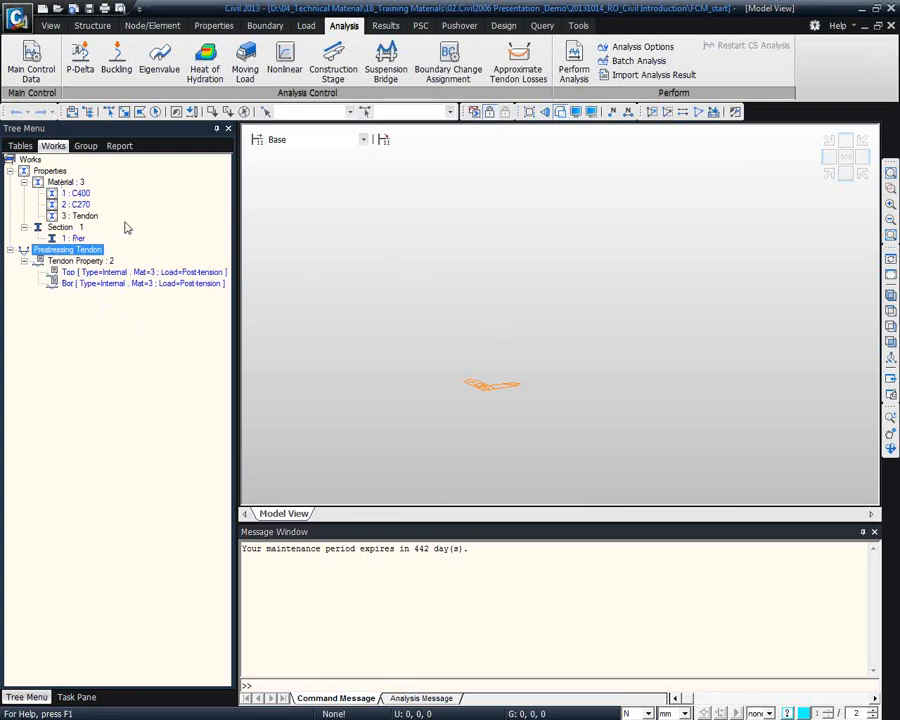
click(74, 193)
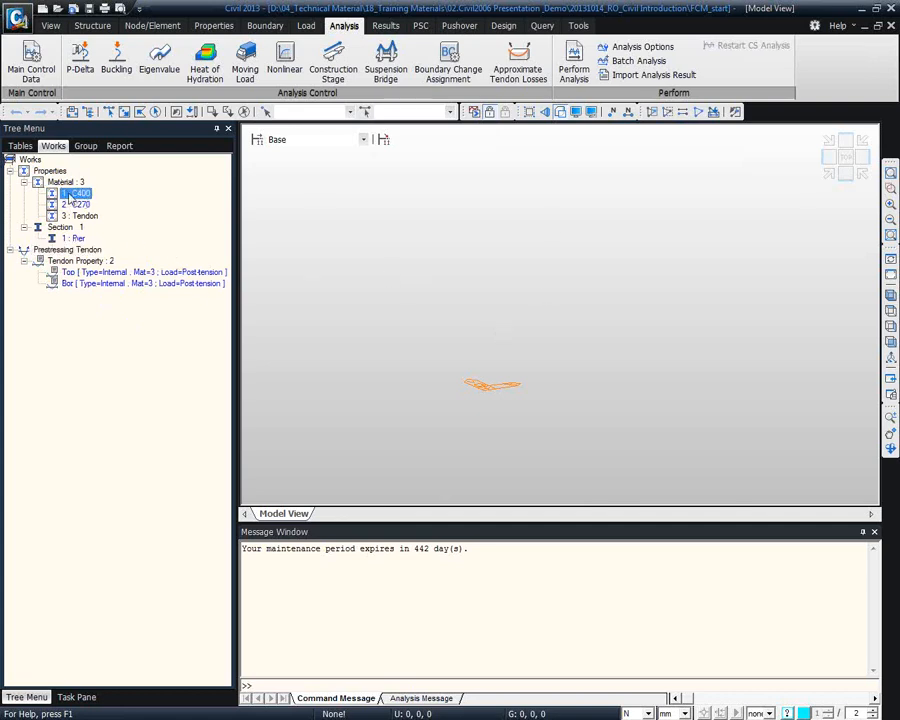
click(75, 238)
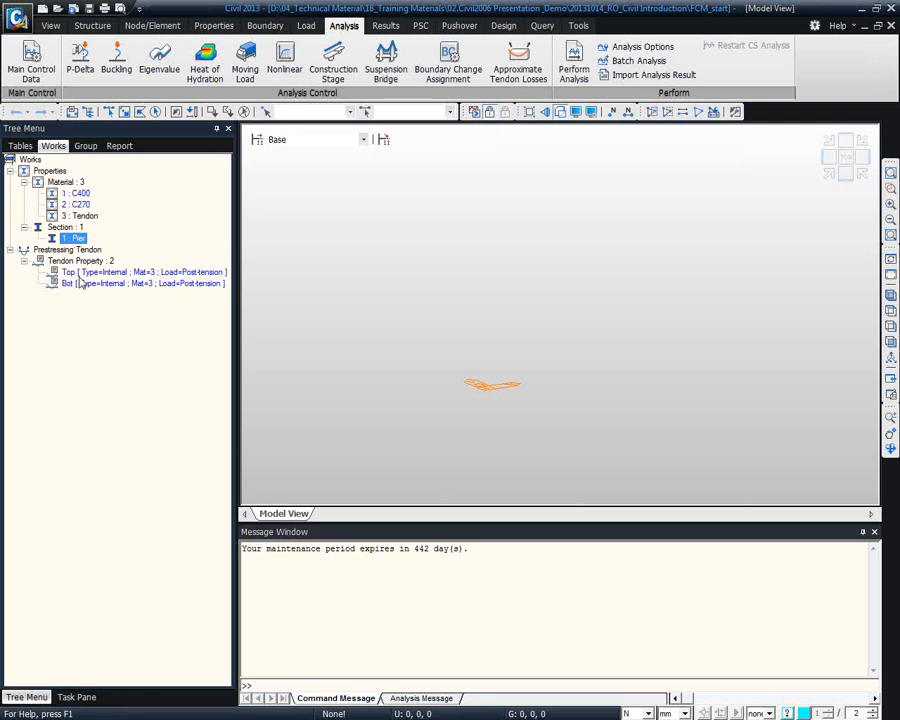
click(79, 273)
click(84, 284)
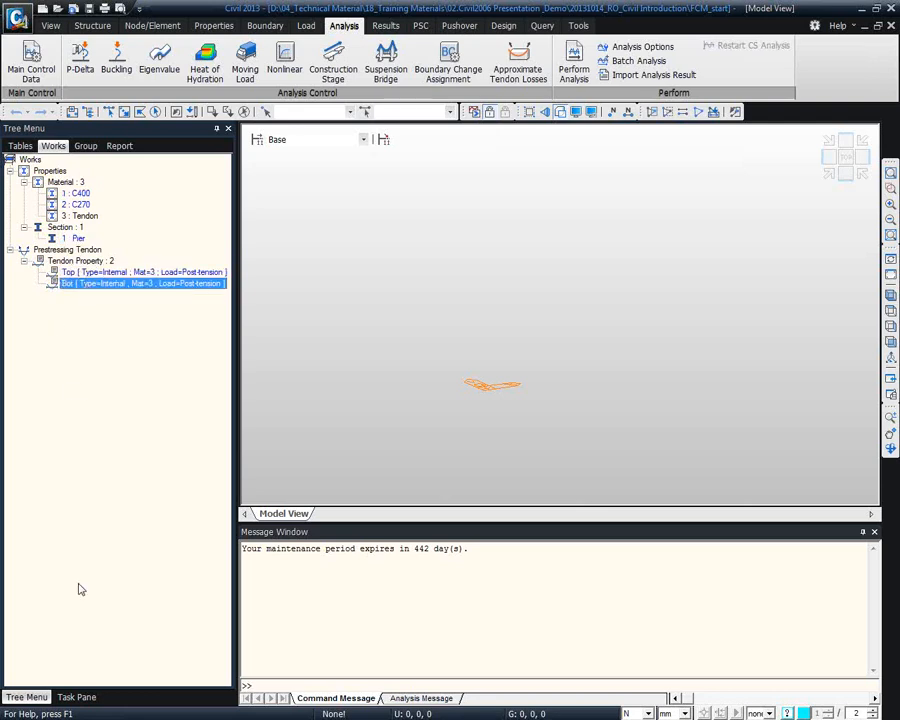
Review the pushover analysis workflow in the task pane, including its post-processor items, and return to the works tree
click(76, 697)
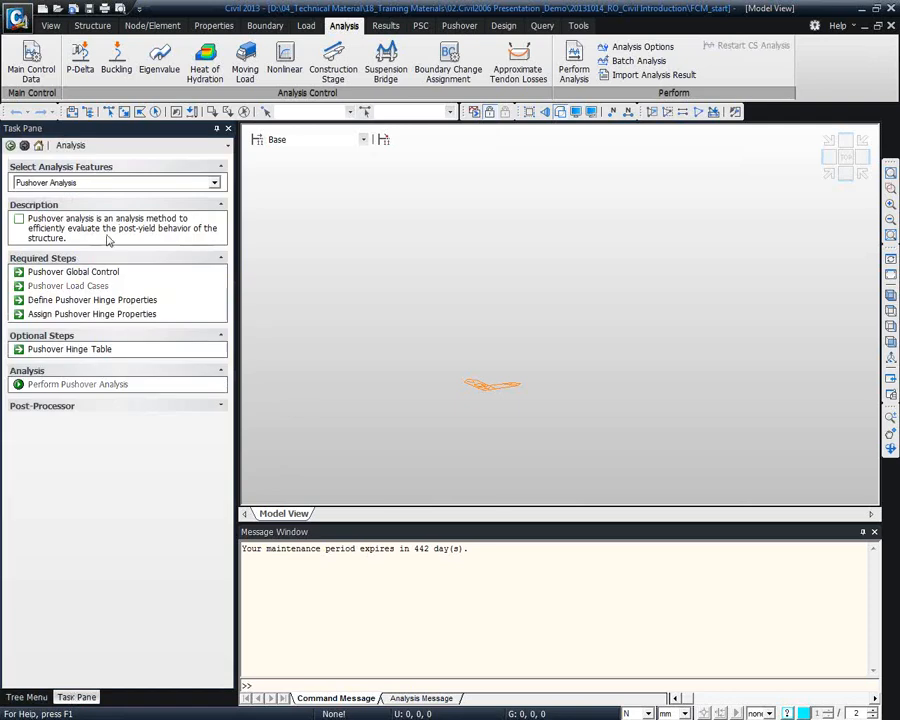
click(40, 408)
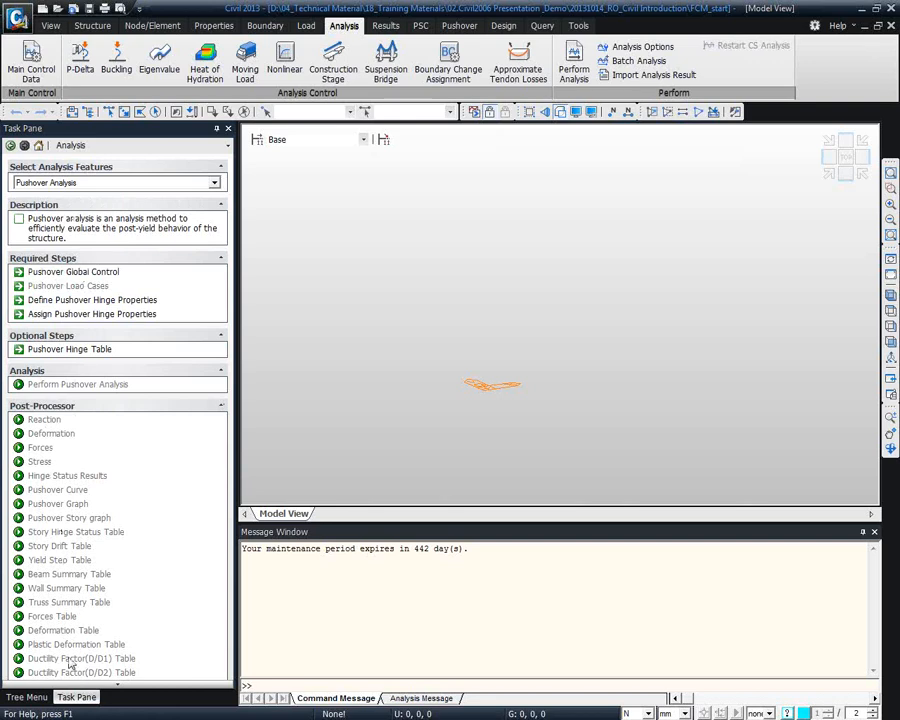
click(33, 697)
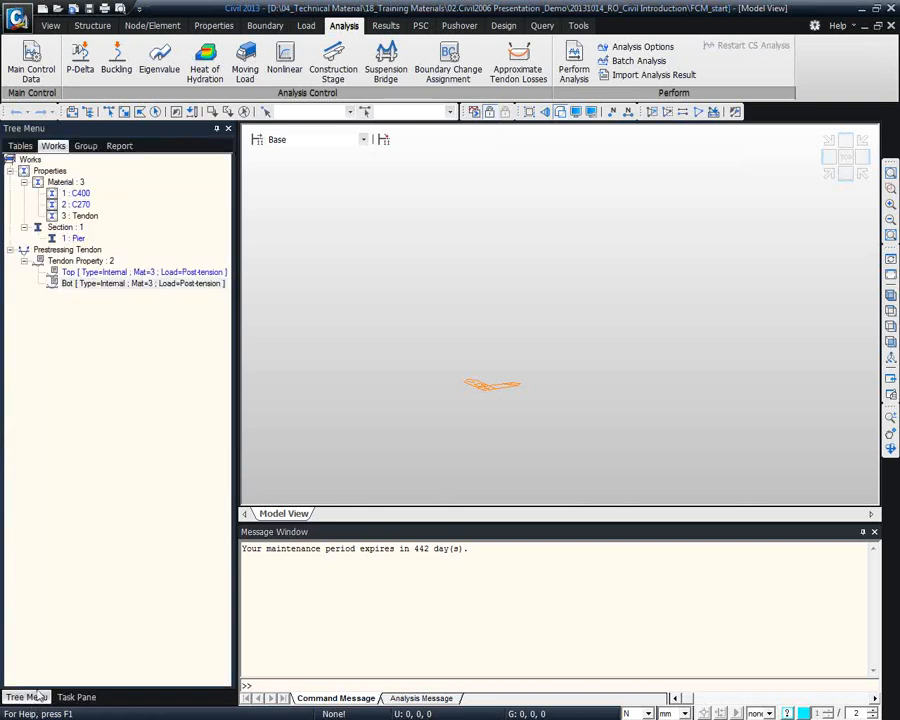
Start the FCM Bridge Wizard and load its input data from FCM wizard.wzd
click(92, 27)
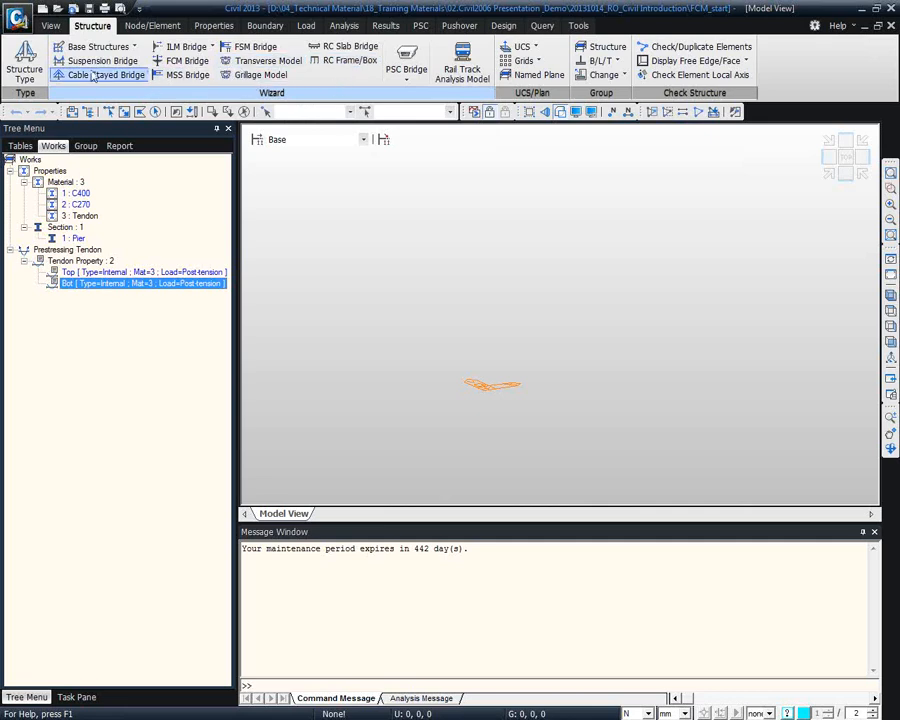
click(183, 66)
drag(298, 162, 370, 162)
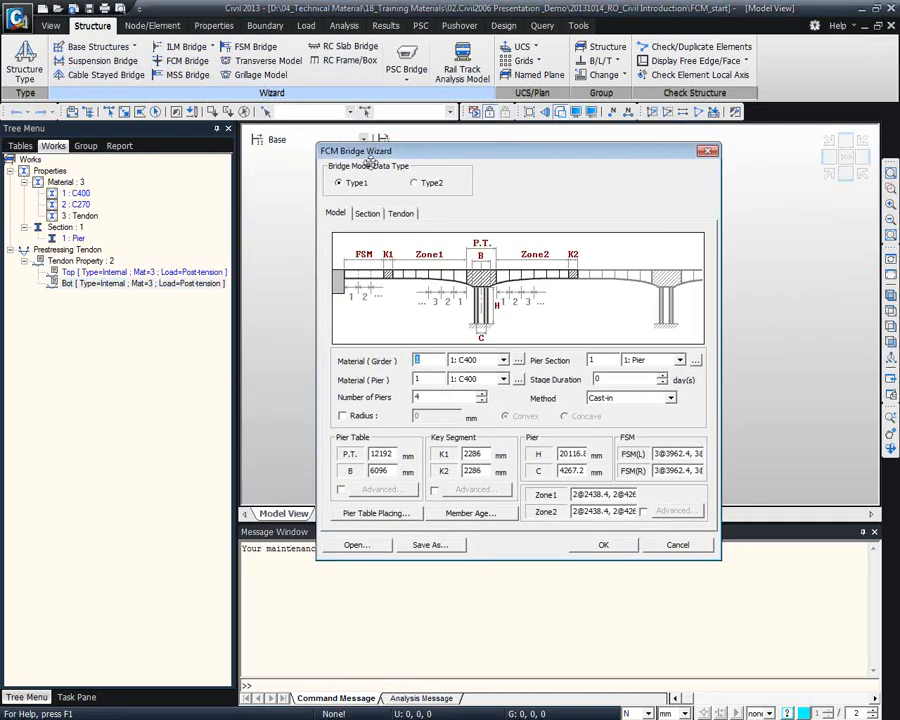
click(356, 545)
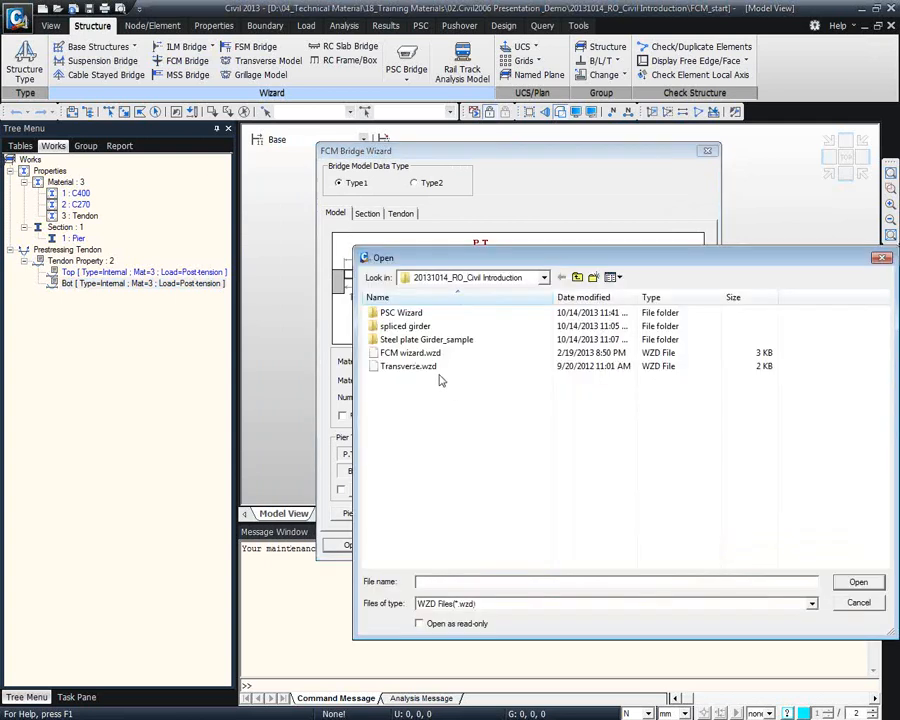
double_click(410, 347)
Review the wizard's model, section and tendon data, and generate the FCM bridge model
drag(380, 151, 400, 88)
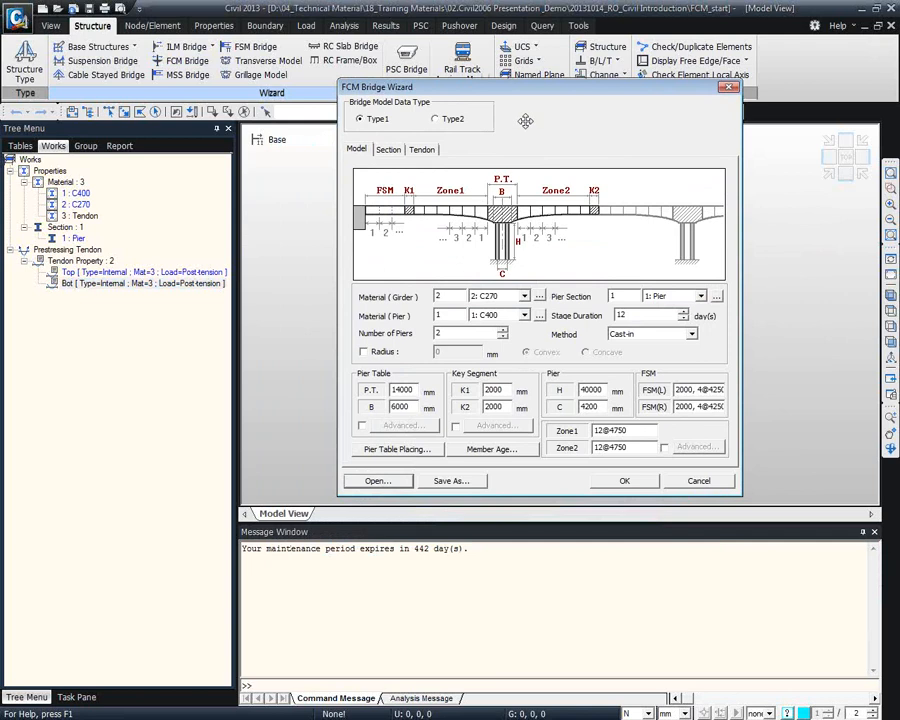
drag(478, 100, 481, 177)
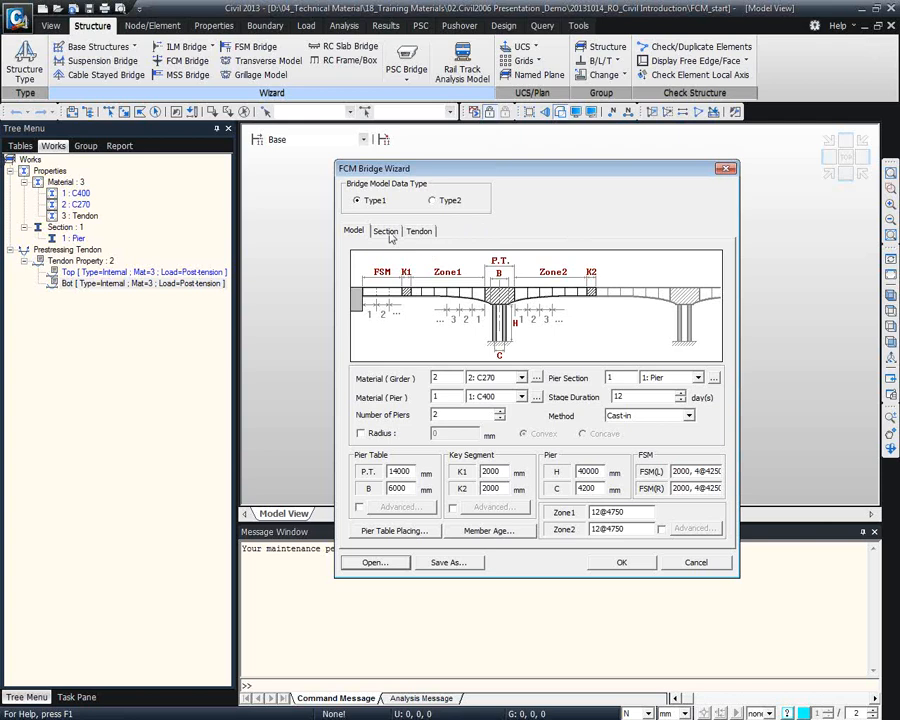
drag(513, 203, 500, 176)
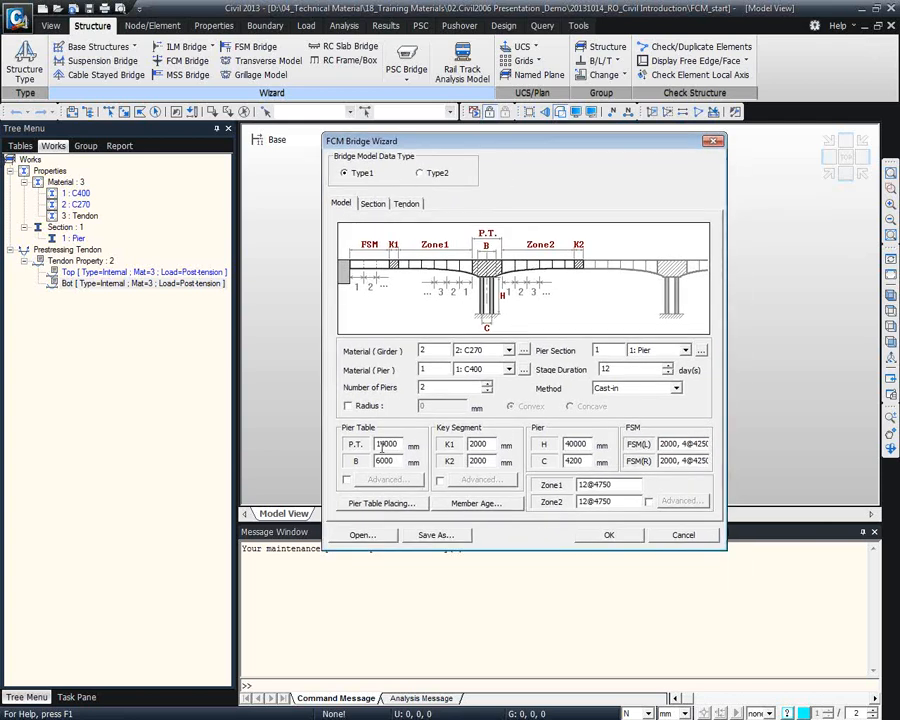
click(372, 203)
click(405, 204)
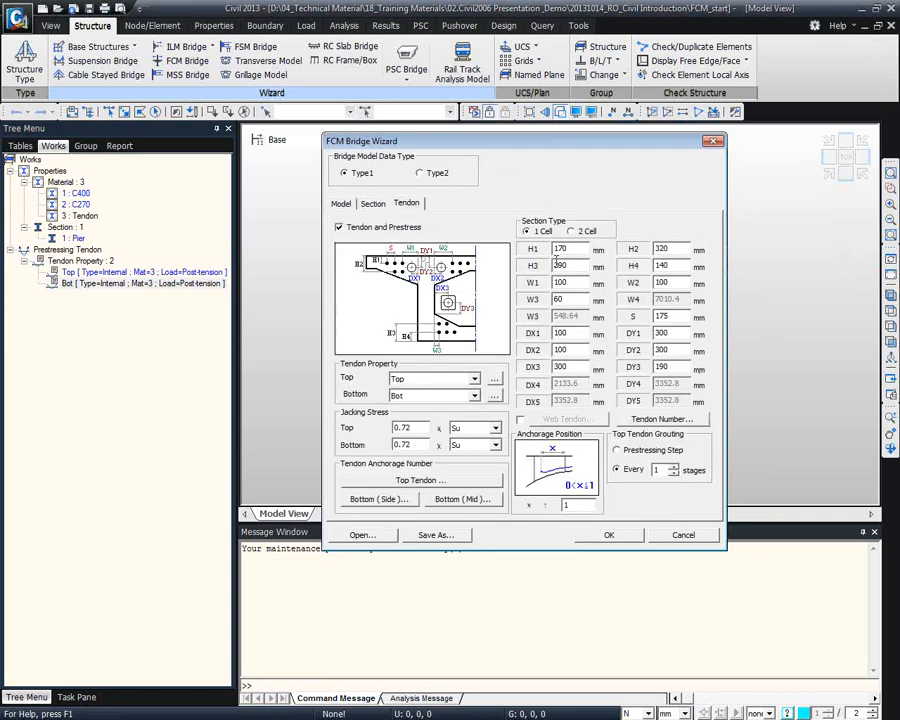
click(607, 535)
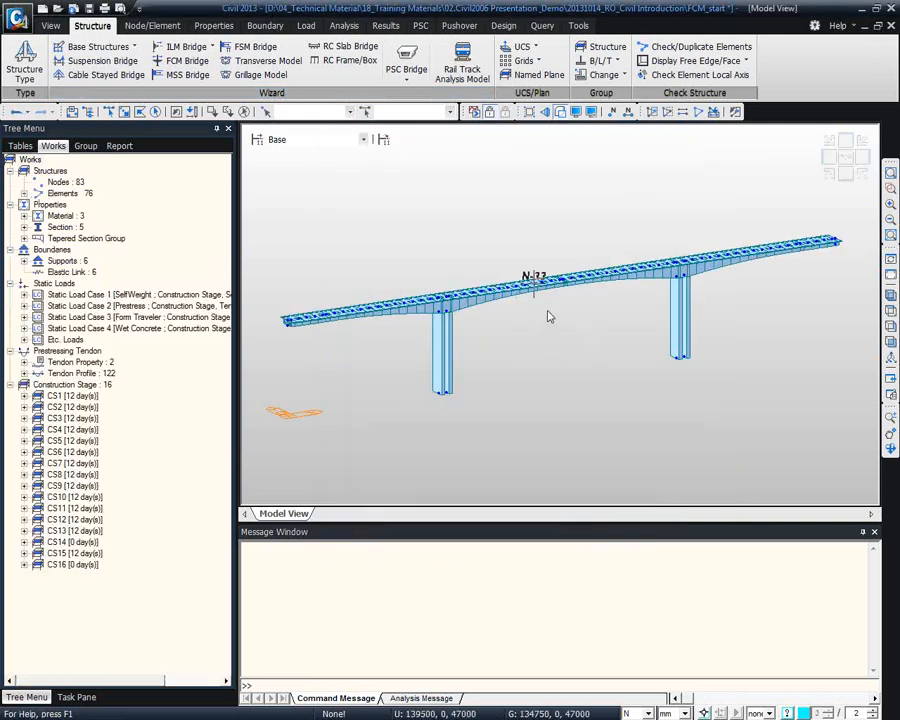
Display the tendon profiles on the bridge model
mouse_move(557, 320)
mouse_down()
mouse_move(569, 362)
mouse_move(569, 251)
mouse_move(565, 325)
mouse_up()
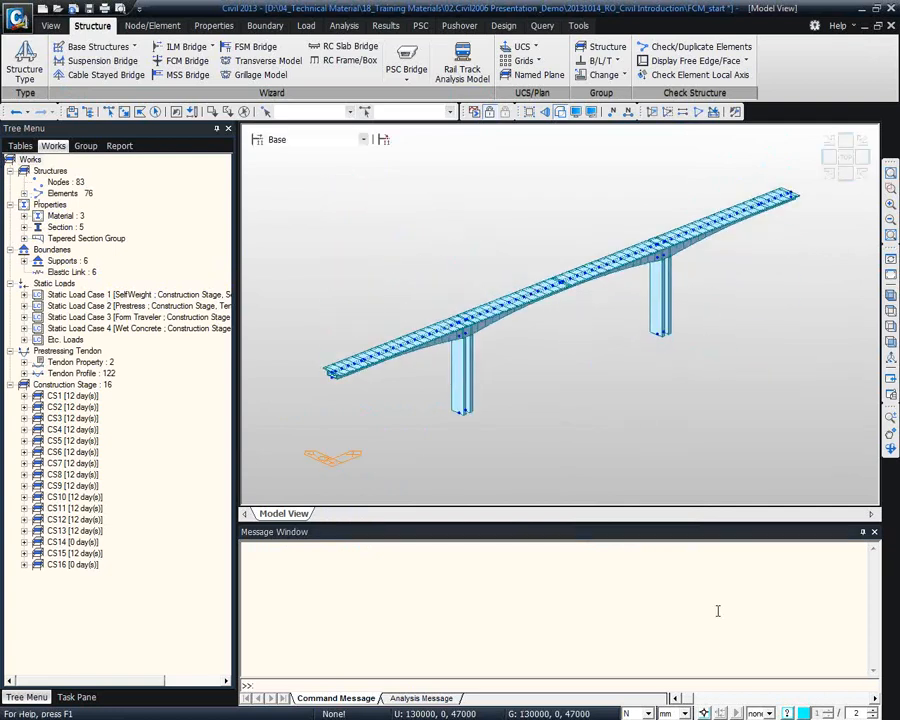
right_click(55, 372)
click(85, 381)
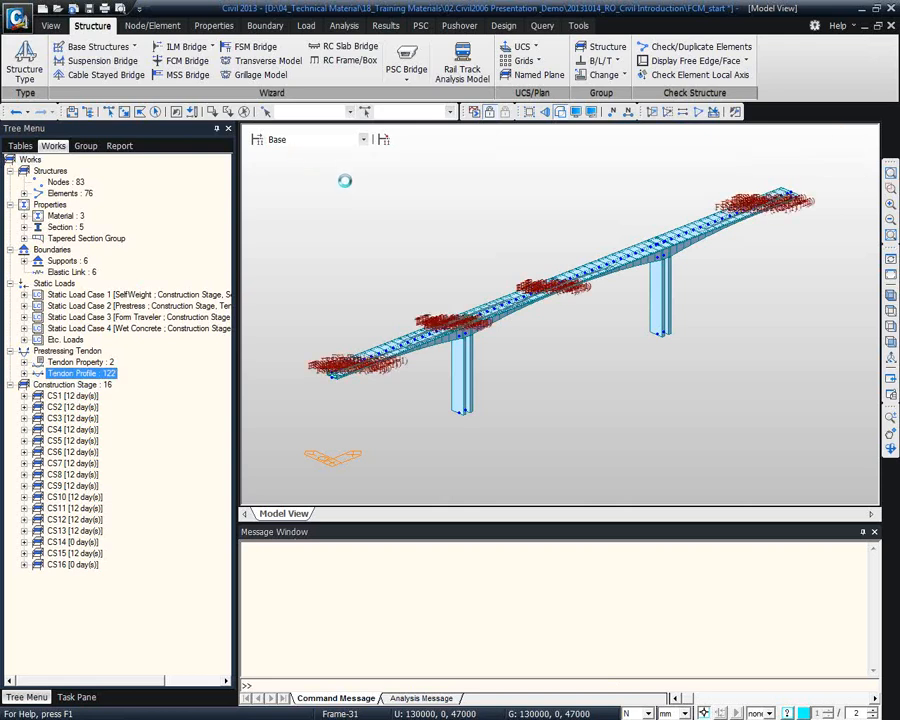
View the construction stages of the bridge one after another from CS1 to CS9
click(319, 141)
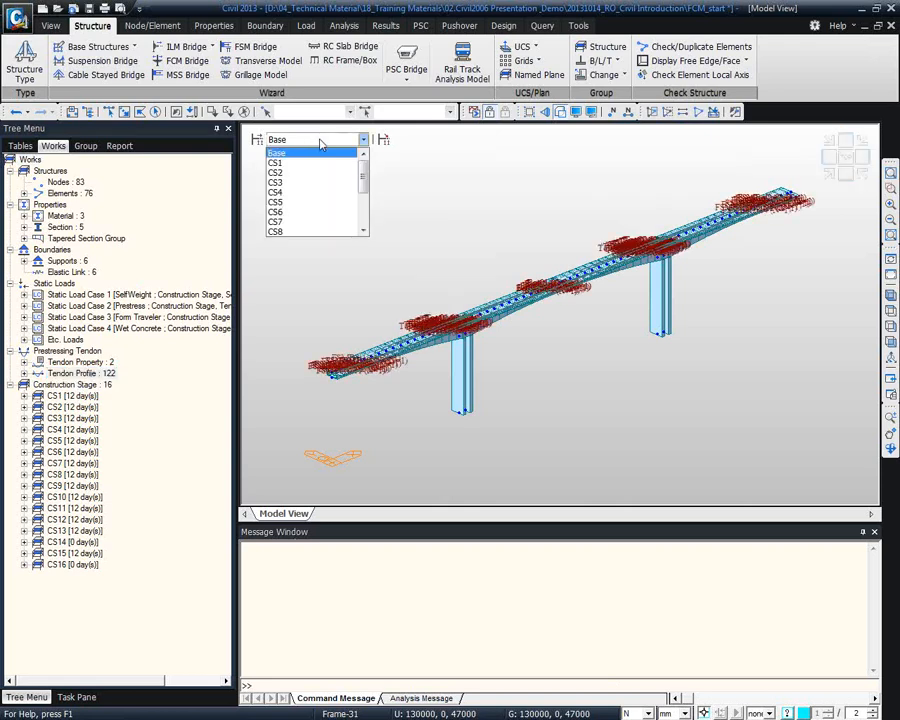
click(333, 163)
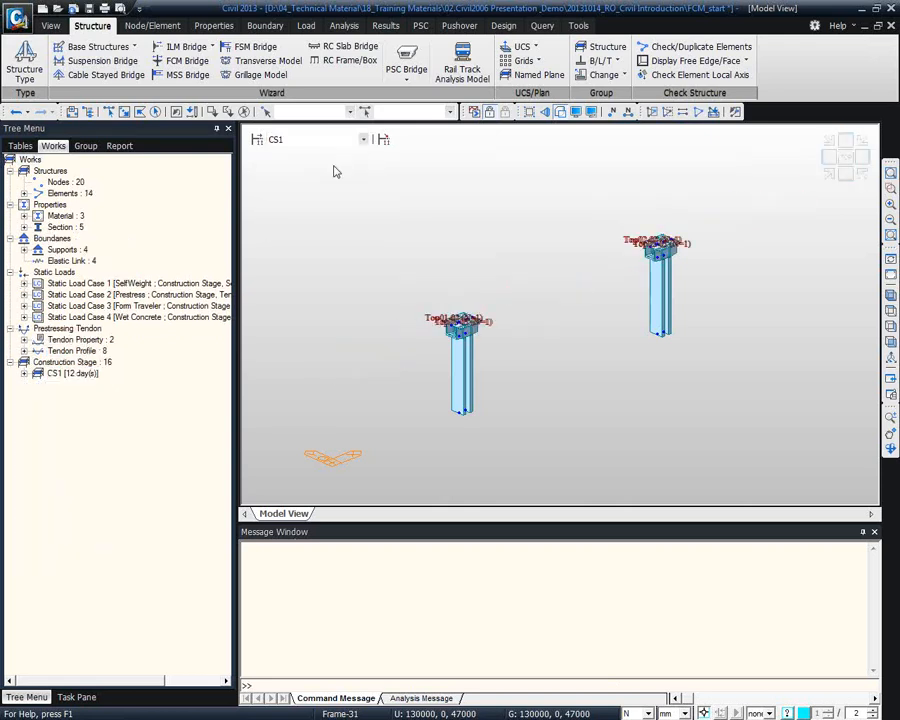
key(Down)
key(Down)
key(Down)
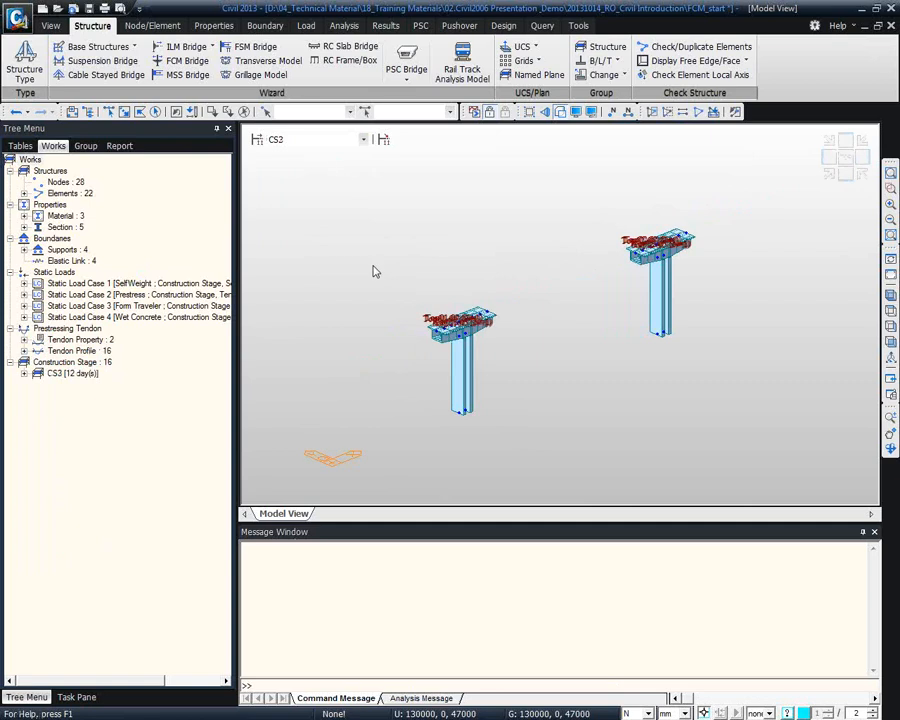
key(Down)
key(Down)
key(Down)
key(Down)
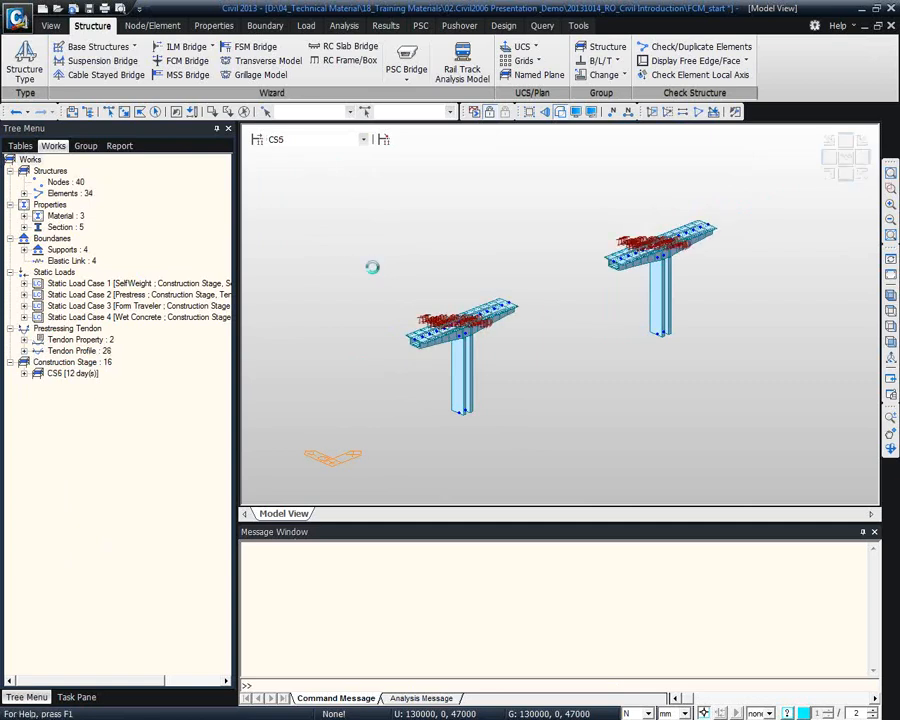
key(Down)
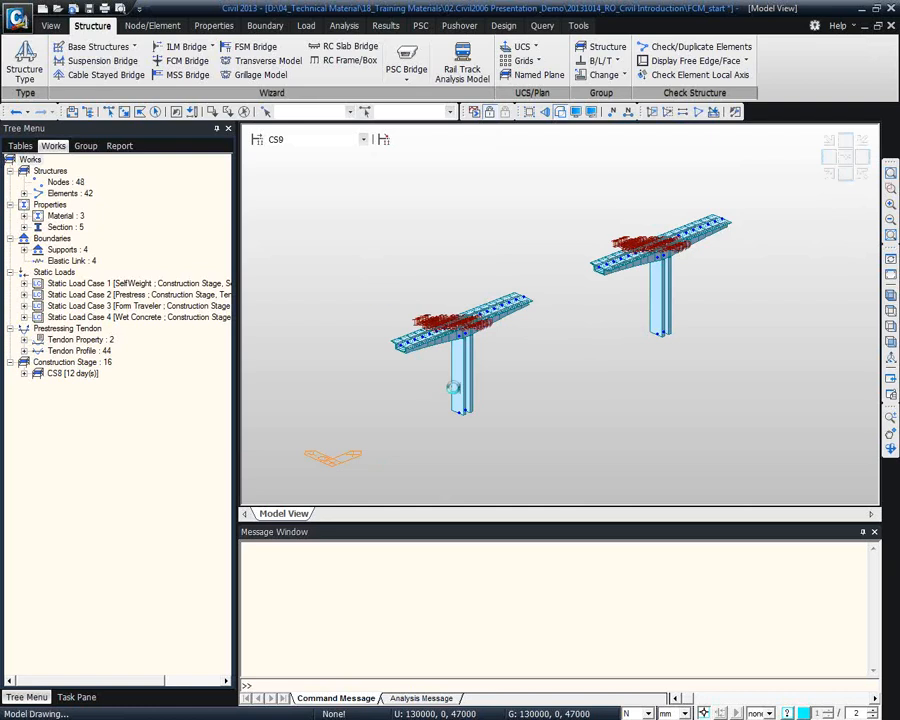
View the final construction stages CS15 and CS16
click(321, 141)
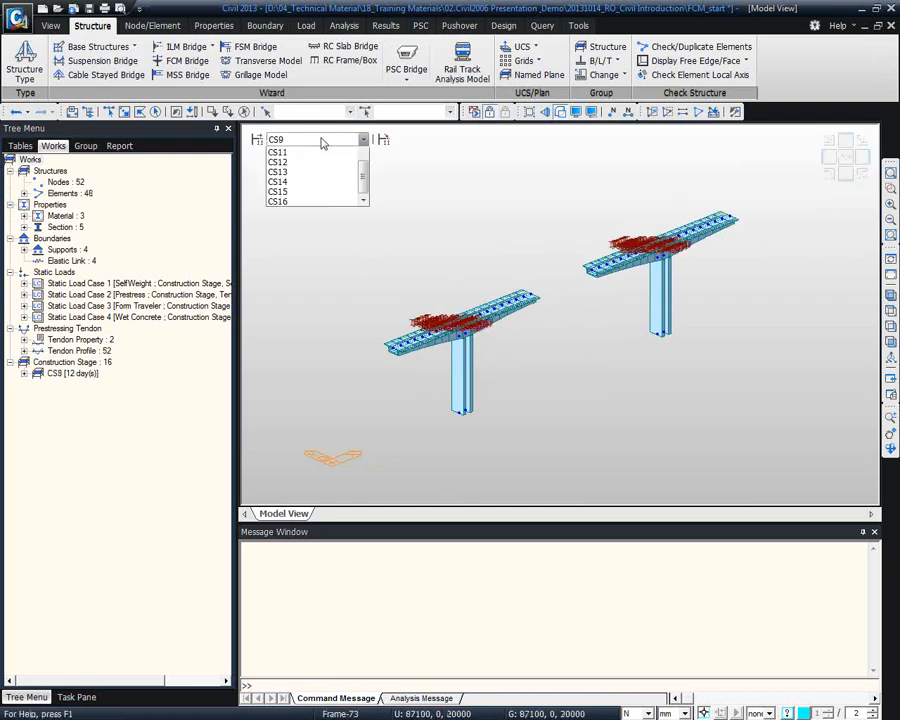
click(321, 221)
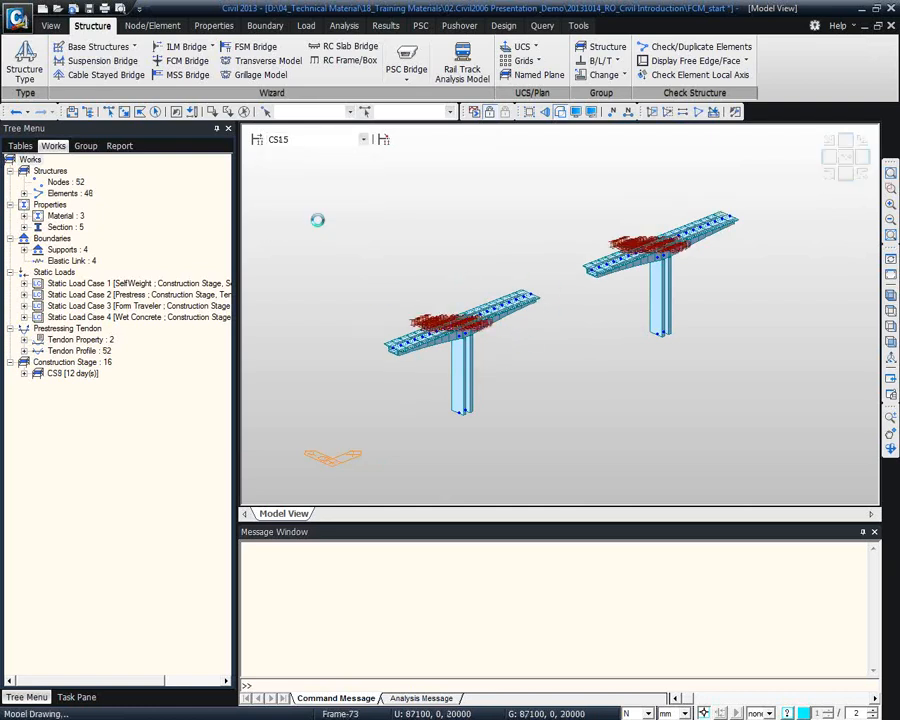
click(321, 141)
key(Down)
key(Return)
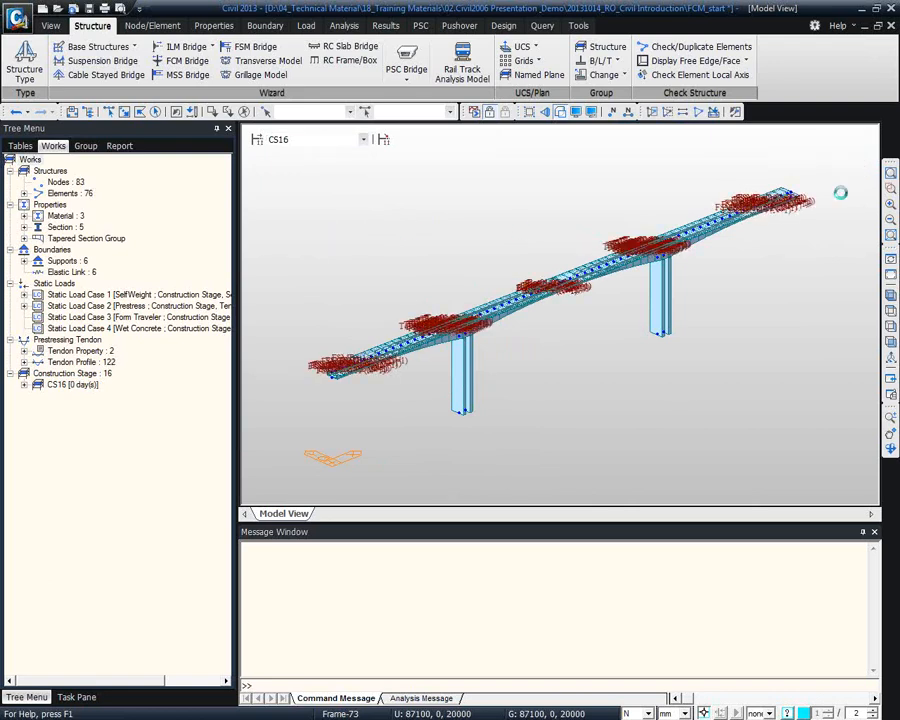
Examine the bottom tendons at midspan of the main span up close, and return to the isometric view of the whole bridge
click(891, 195)
drag(498, 241, 556, 281)
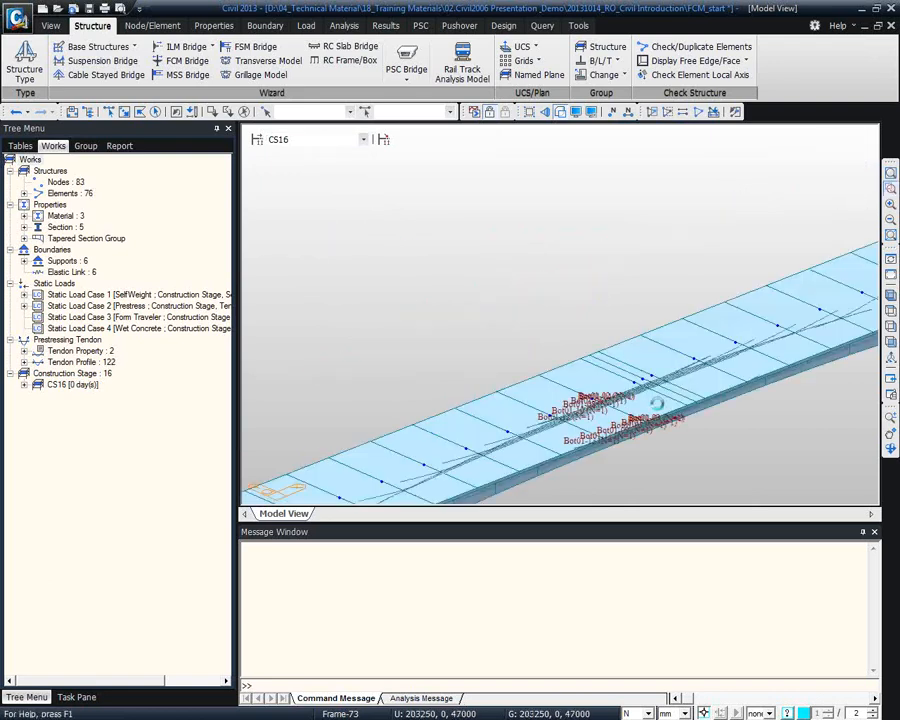
click(891, 295)
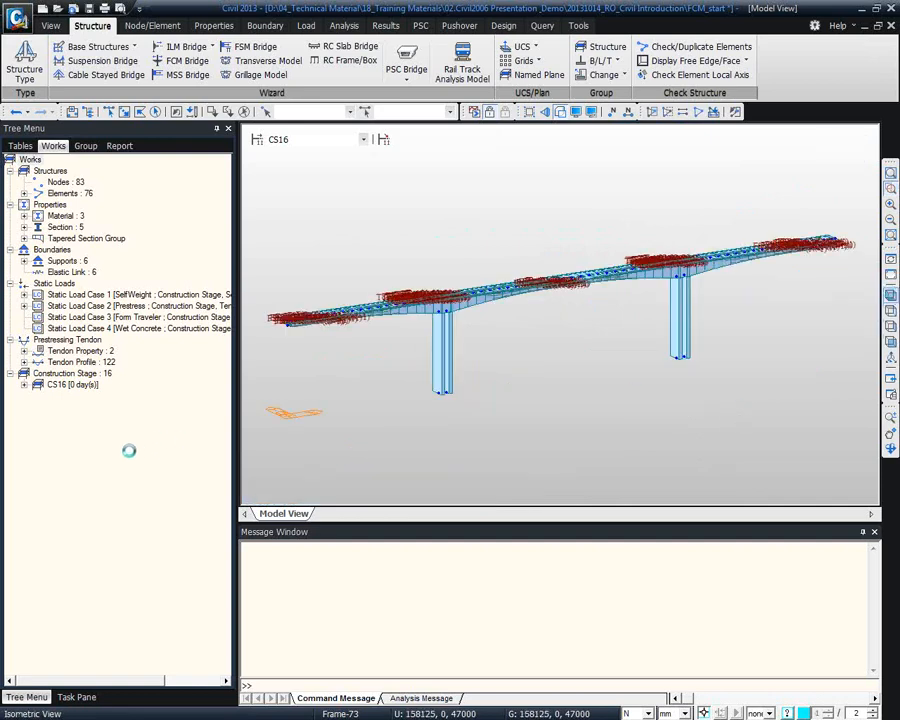
Expand the CS16 stage and the static load cases in the works tree, and switch the model back to the Base stage
click(24, 385)
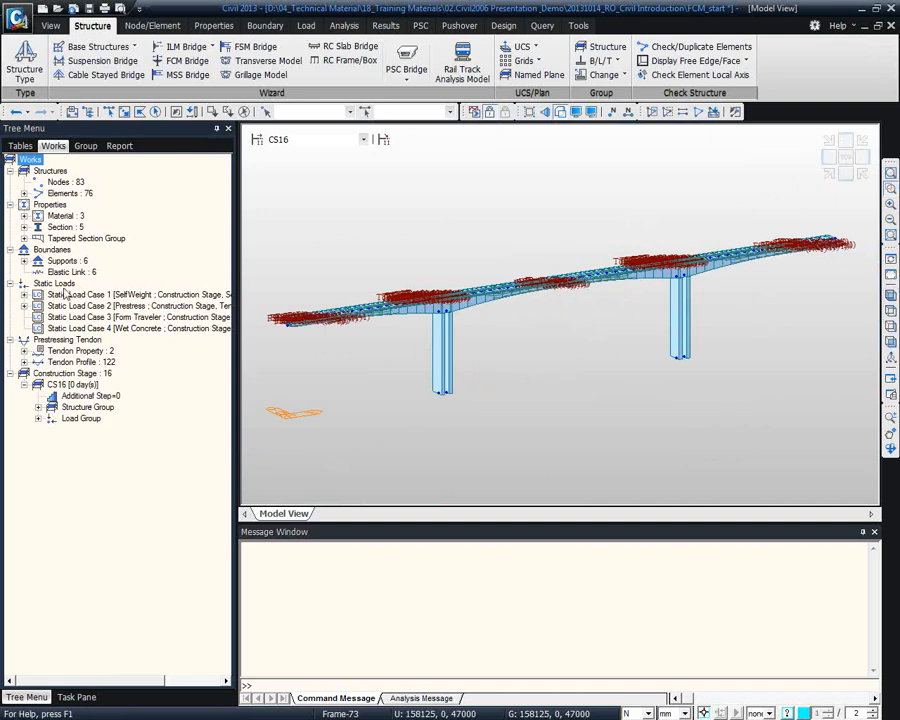
click(54, 284)
click(363, 139)
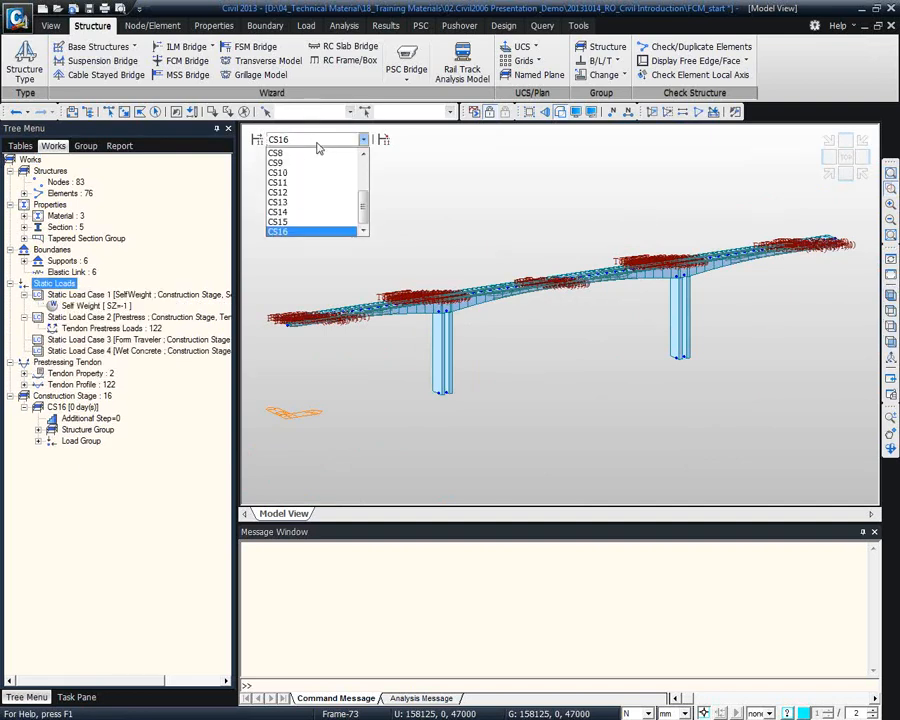
drag(366, 208, 366, 148)
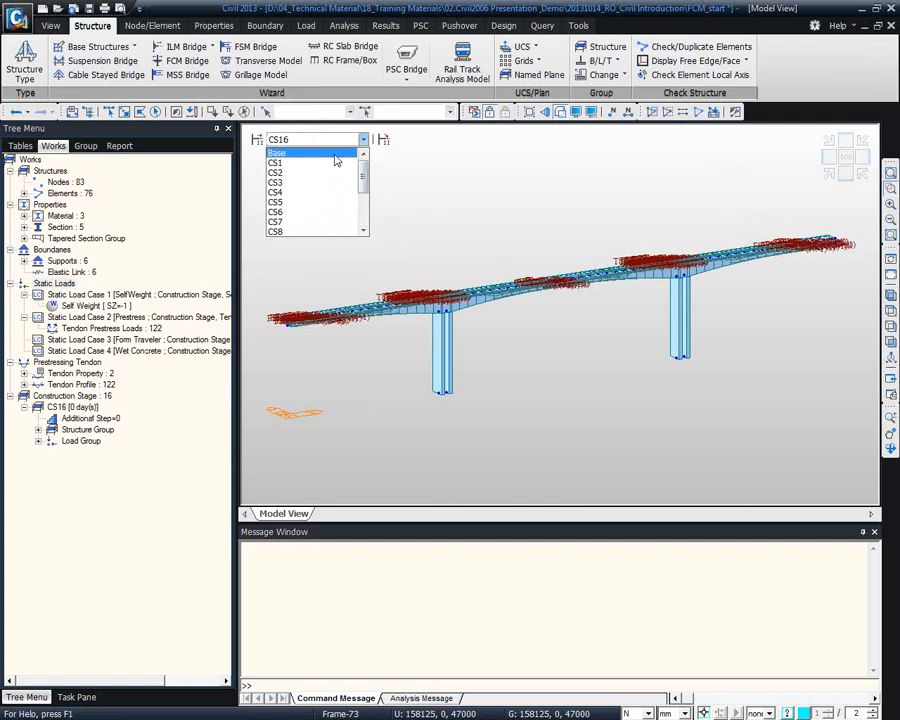
click(300, 152)
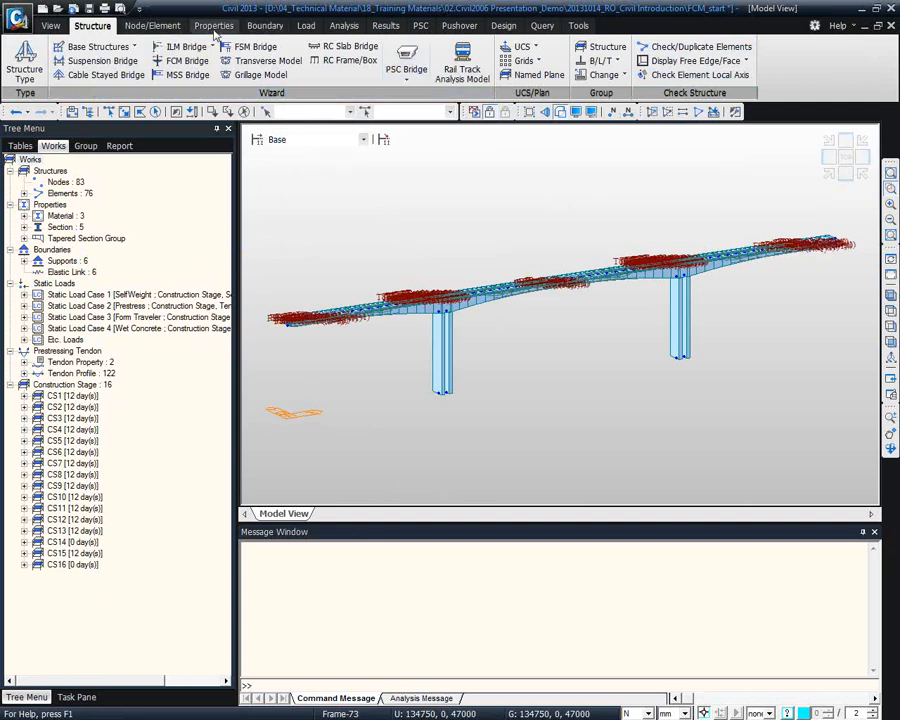
click(170, 26)
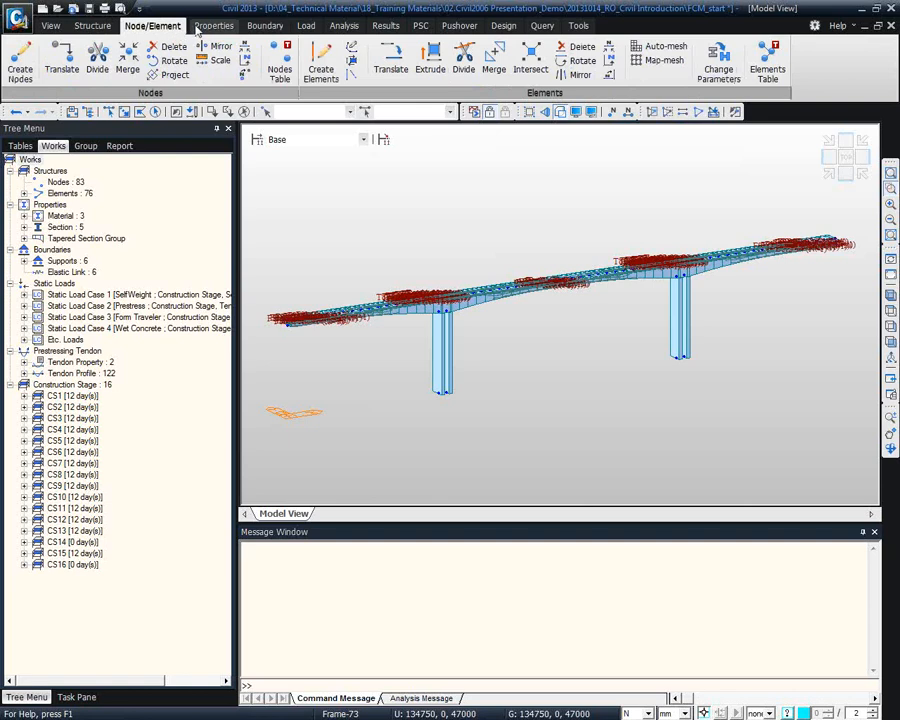
scroll(145, 21, down, 1)
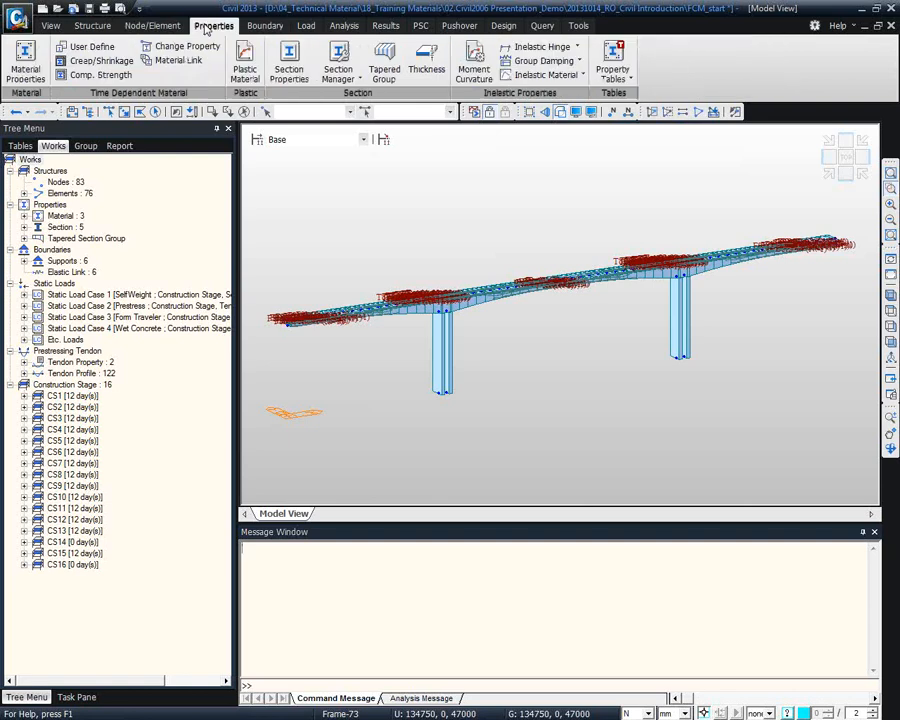
Start a new time-dependent creep/shrinkage material and set its code to European
click(125, 61)
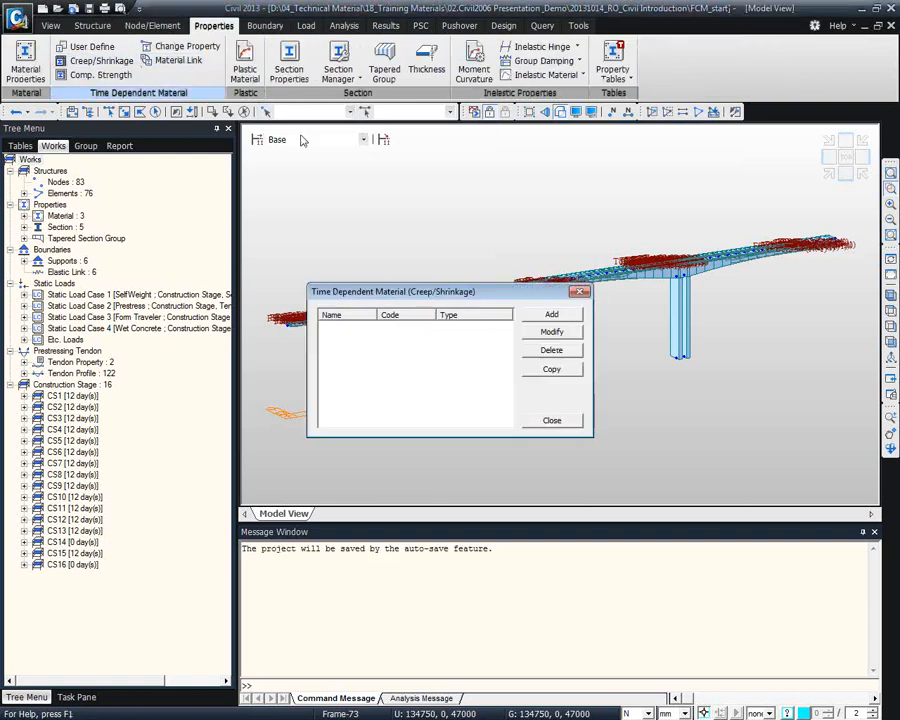
click(552, 316)
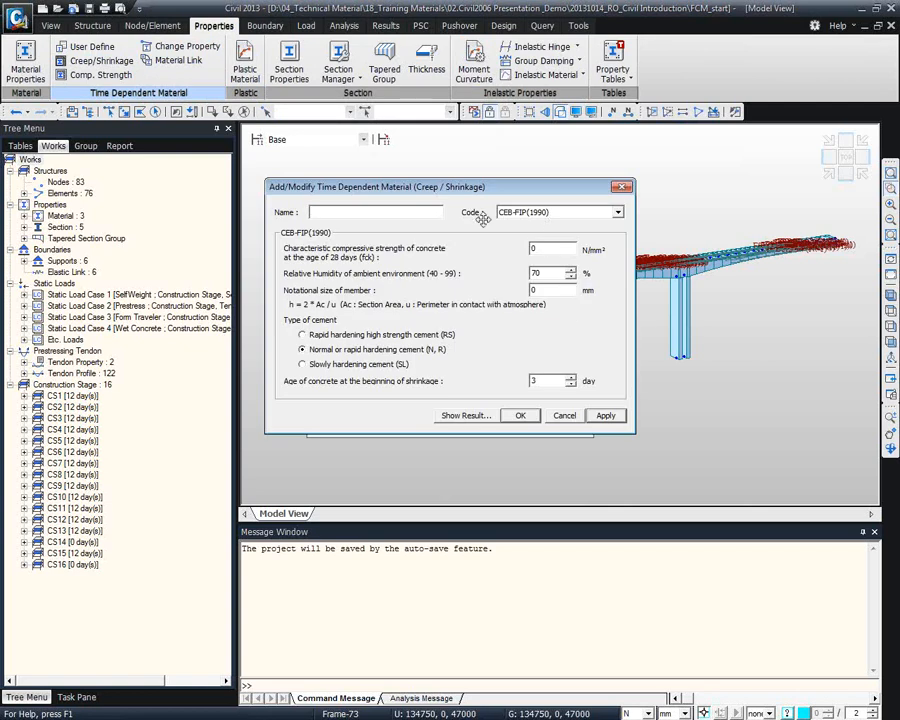
click(523, 213)
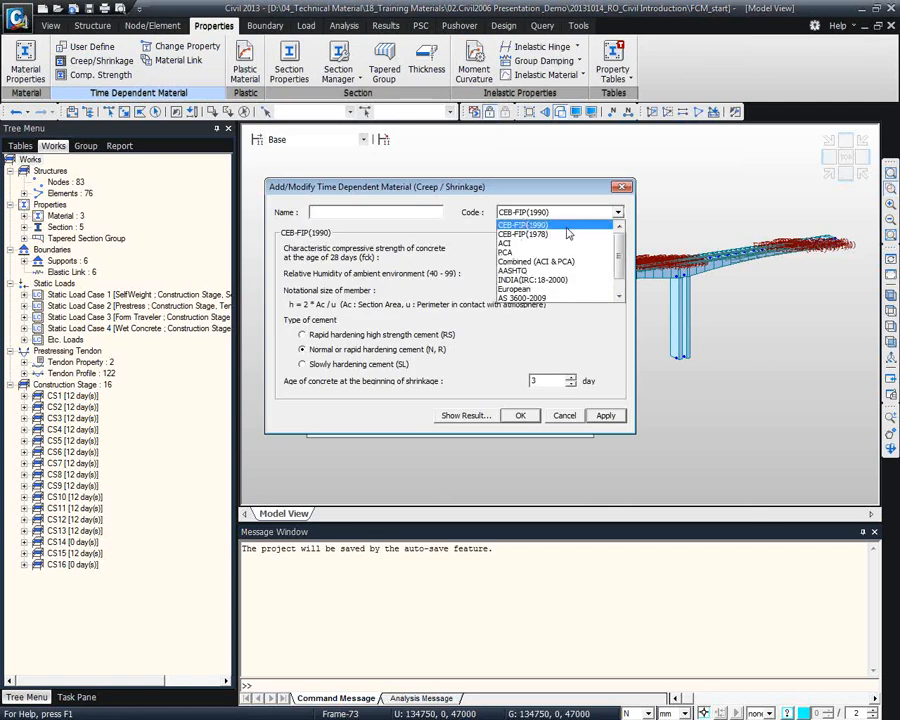
click(560, 289)
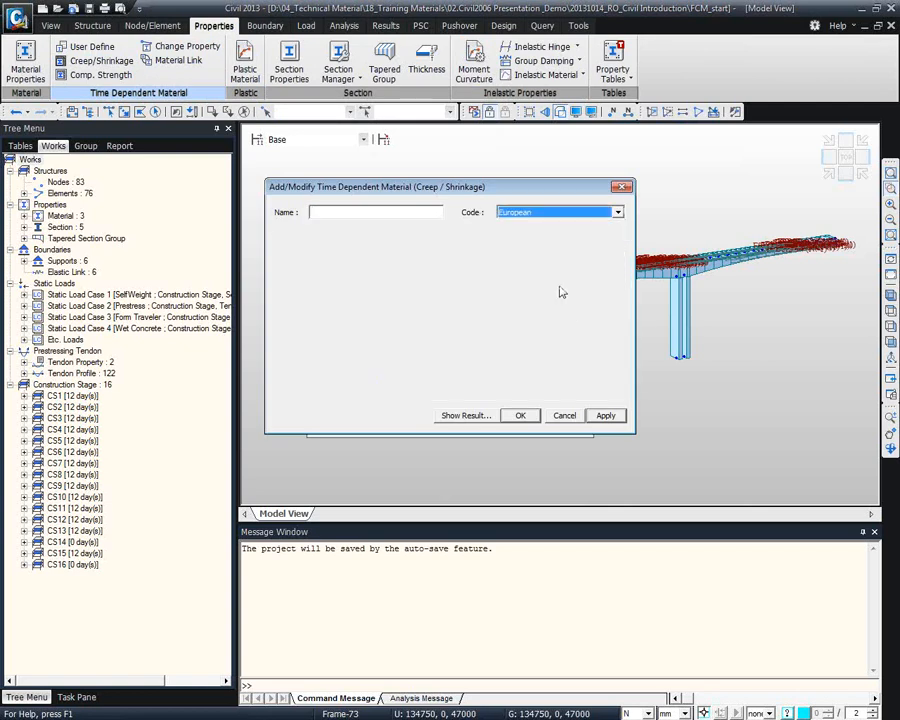
click(545, 213)
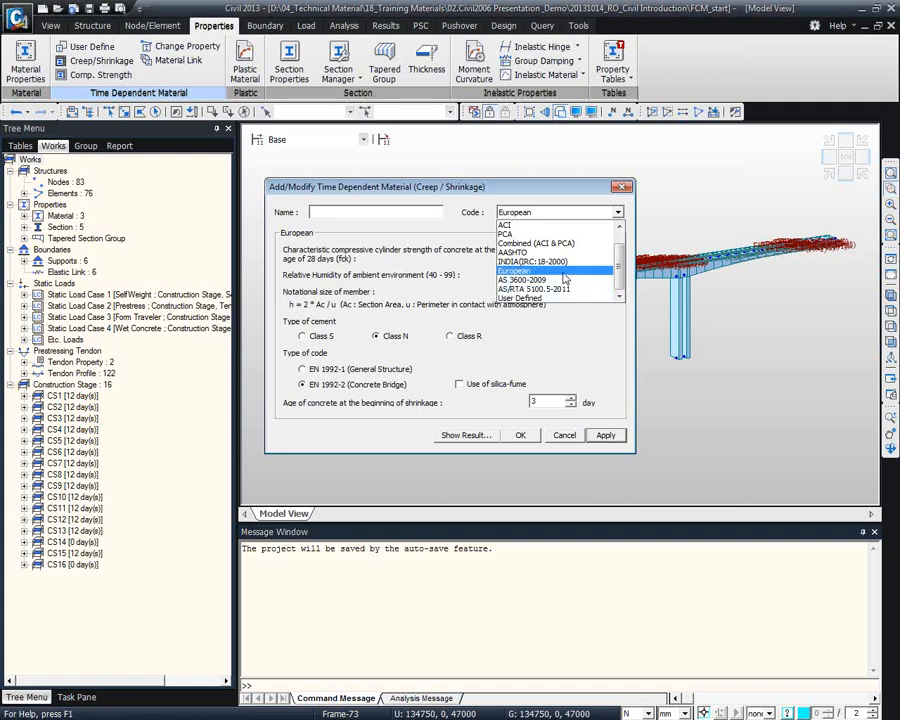
click(565, 272)
Name the creep/shrinkage material CS, with a 28-day compressive strength of 30 N/mm² and a notational size of 100 mm
click(432, 211)
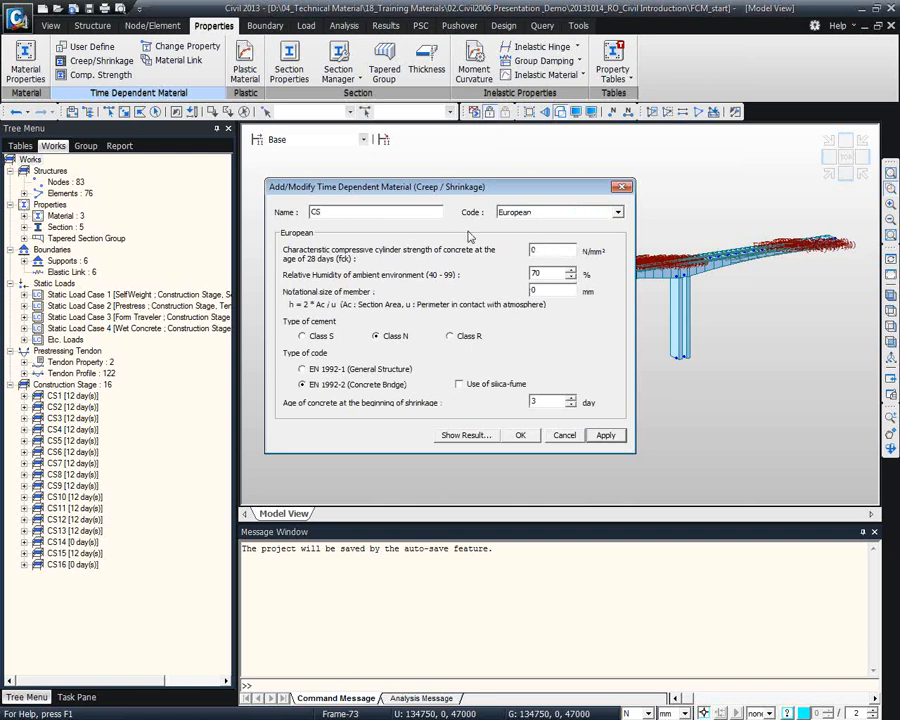
drag(544, 250, 464, 252)
drag(543, 290, 486, 283)
text(100)
Examine the creep coefficient and shrinkage strain curves of the CS material
click(474, 438)
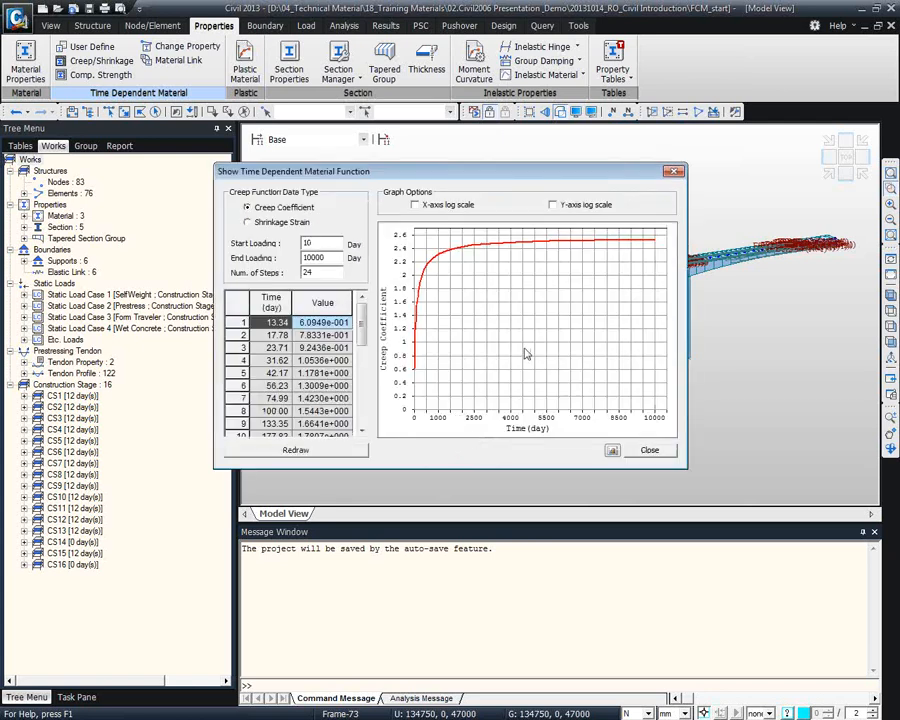
click(250, 221)
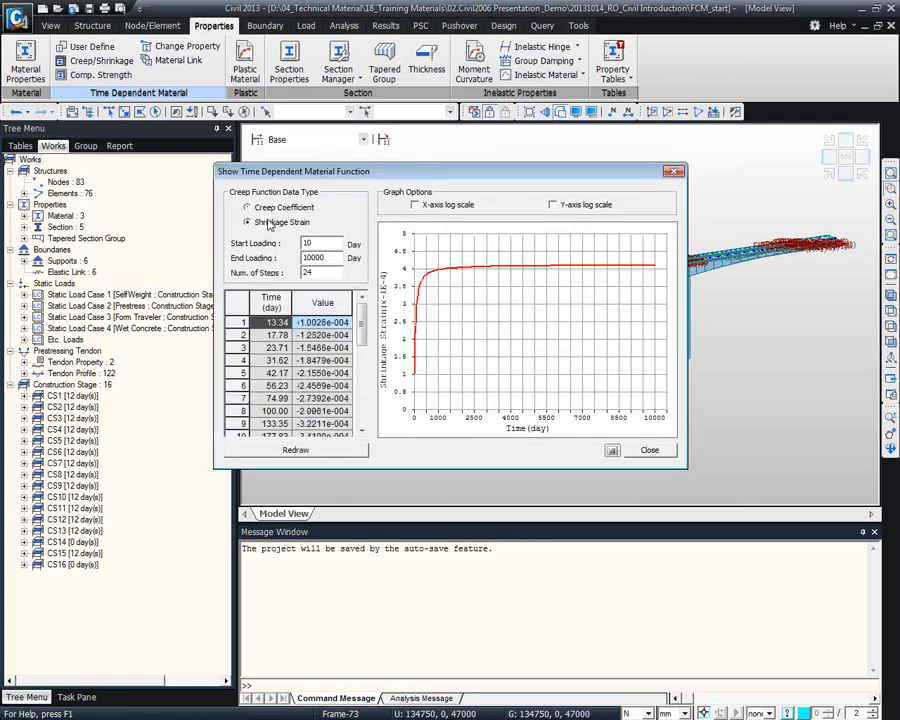
click(650, 449)
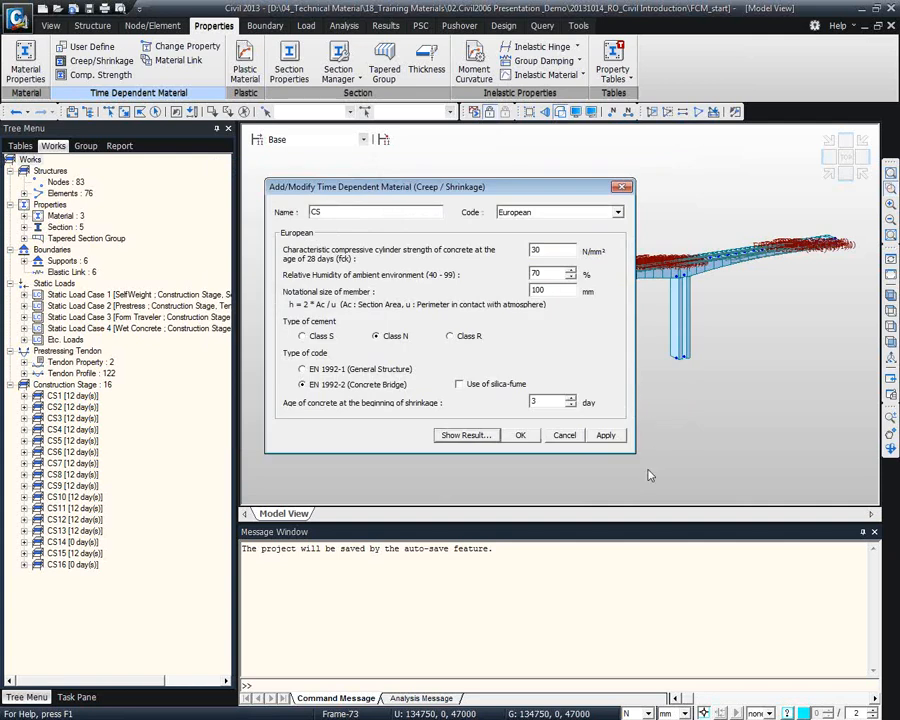
Save the CS material and add a second European creep/shrinkage material named C40 with a compressive strength of 40 N/mm²
click(605, 435)
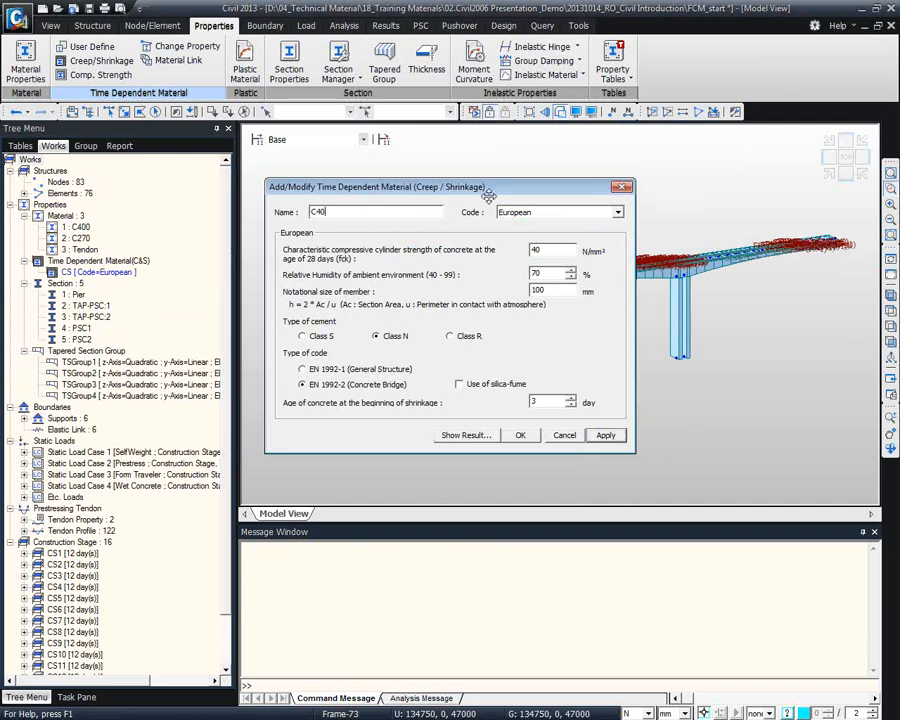
drag(486, 192, 495, 181)
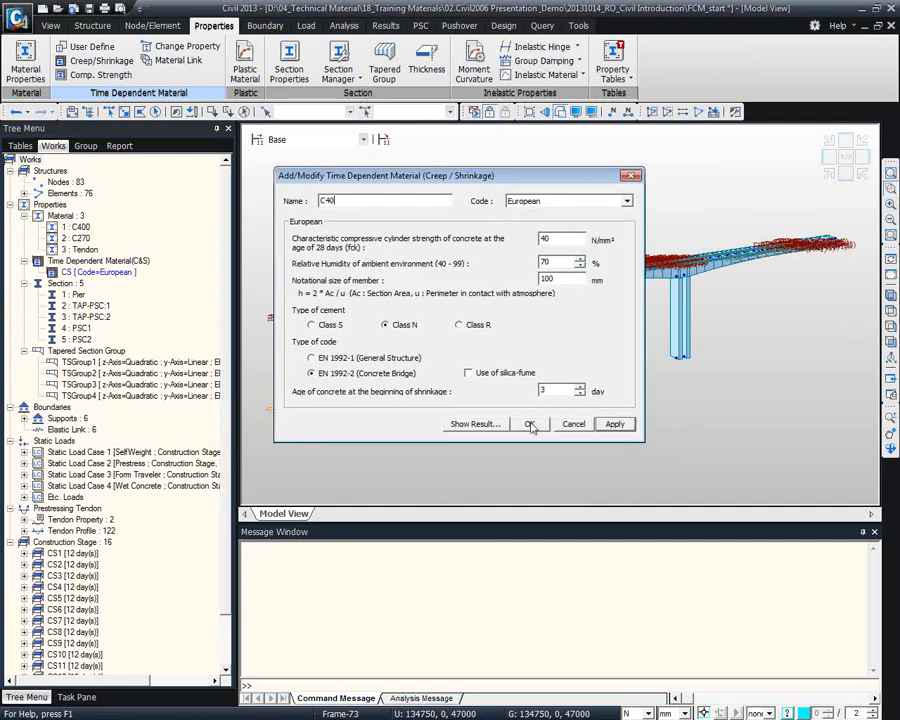
click(529, 427)
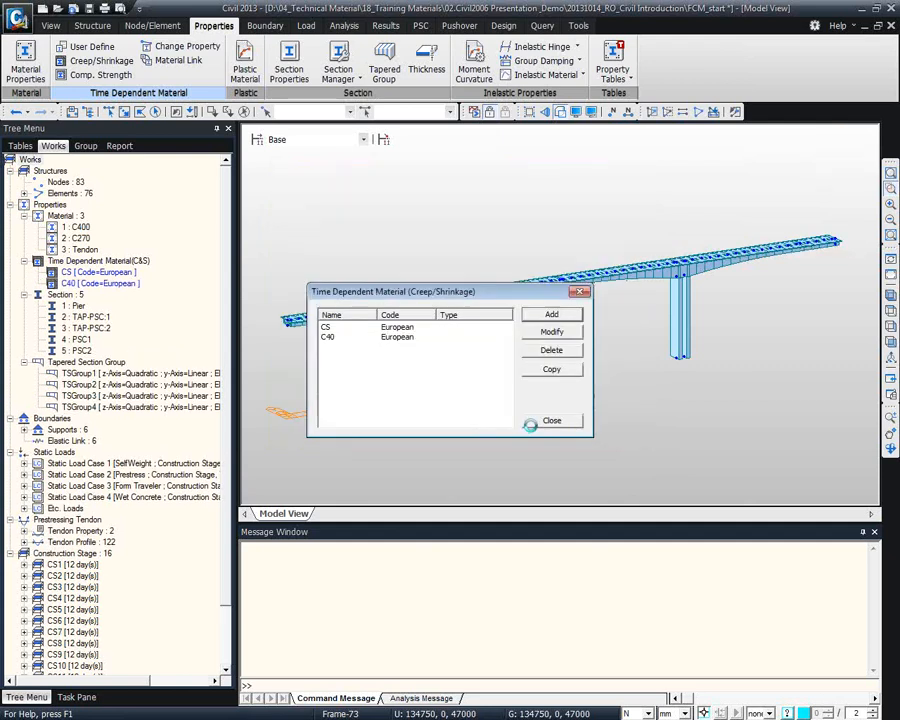
Rename the creep/shrinkage material CS as C30 and finish the creep/shrinkage definitions
double_click(366, 330)
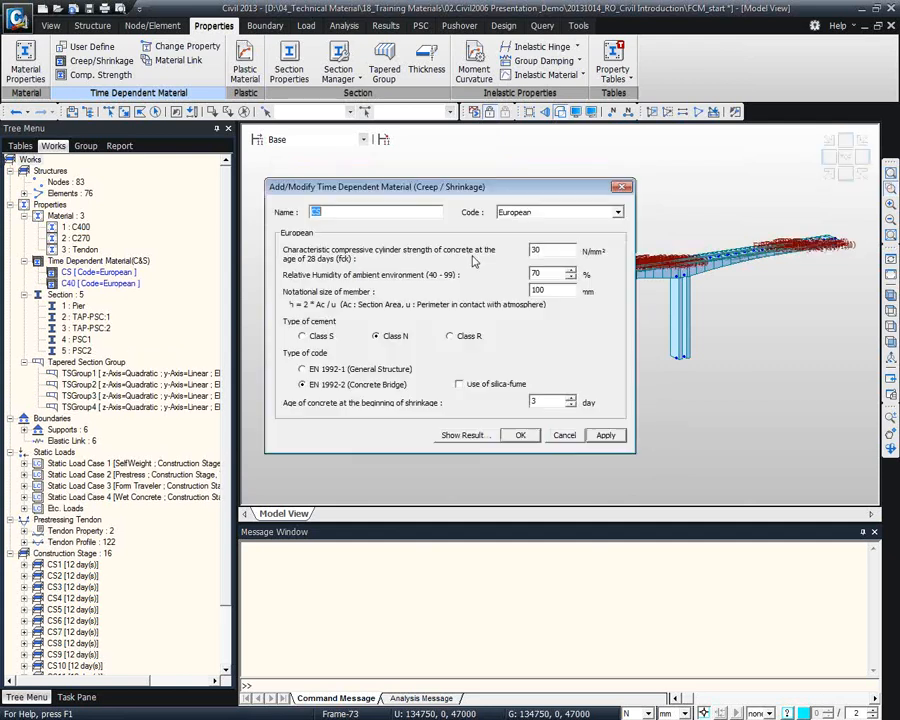
key(Escape)
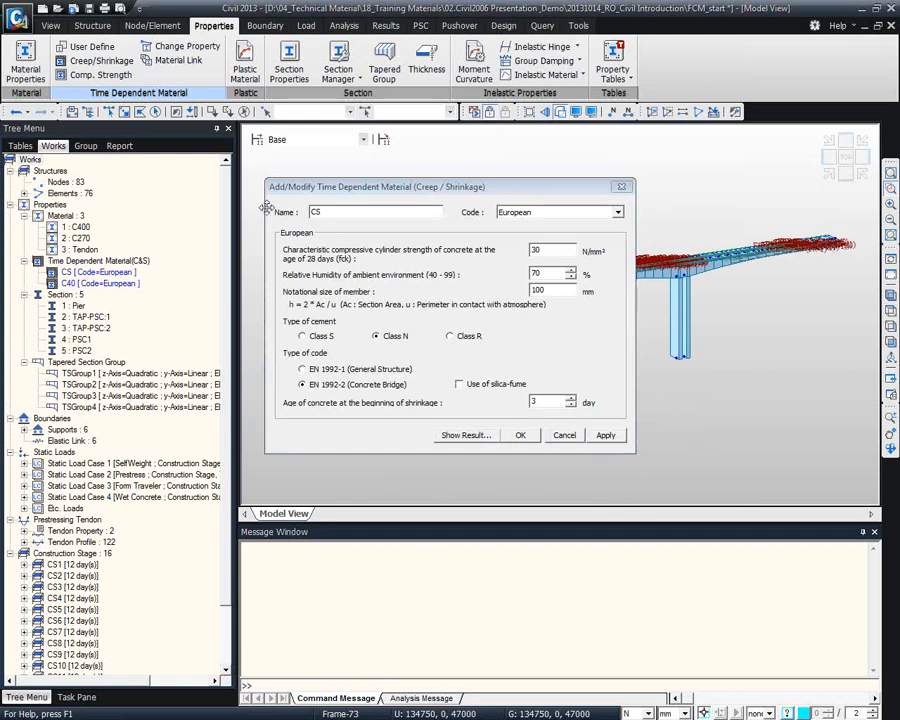
drag(323, 213, 264, 198)
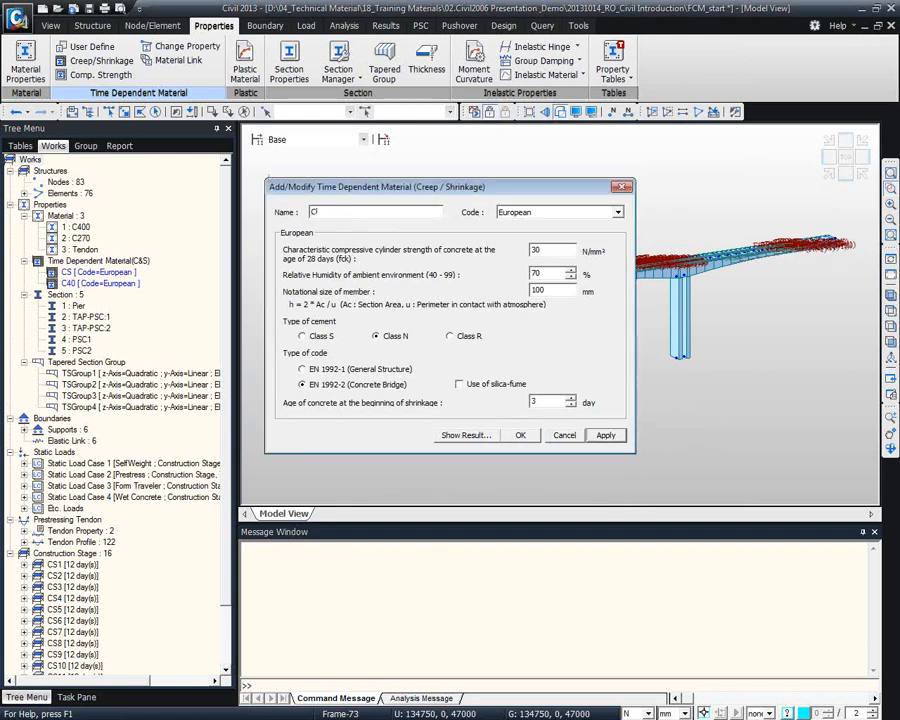
click(520, 435)
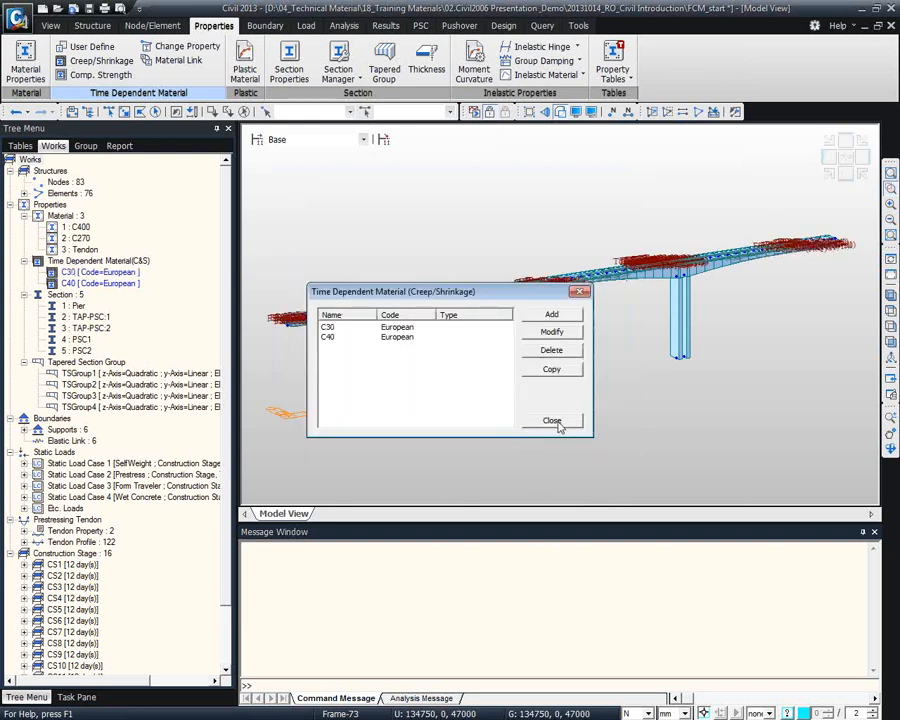
click(553, 421)
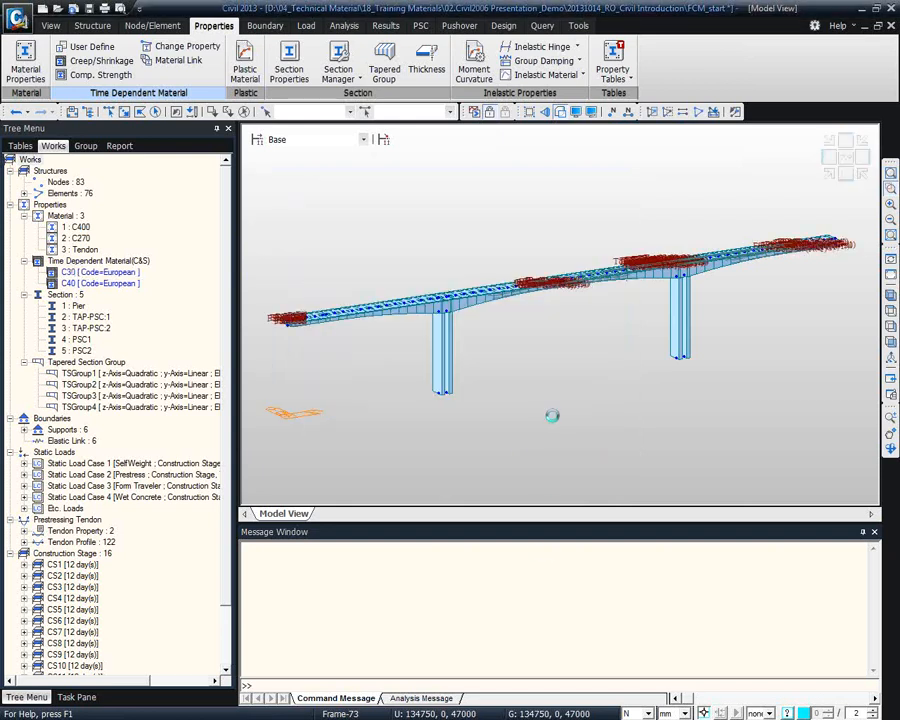
Add a compressive strength material C30 to the European code with a mean 28-day strength of 38 N/mm², and plot its curve
click(96, 75)
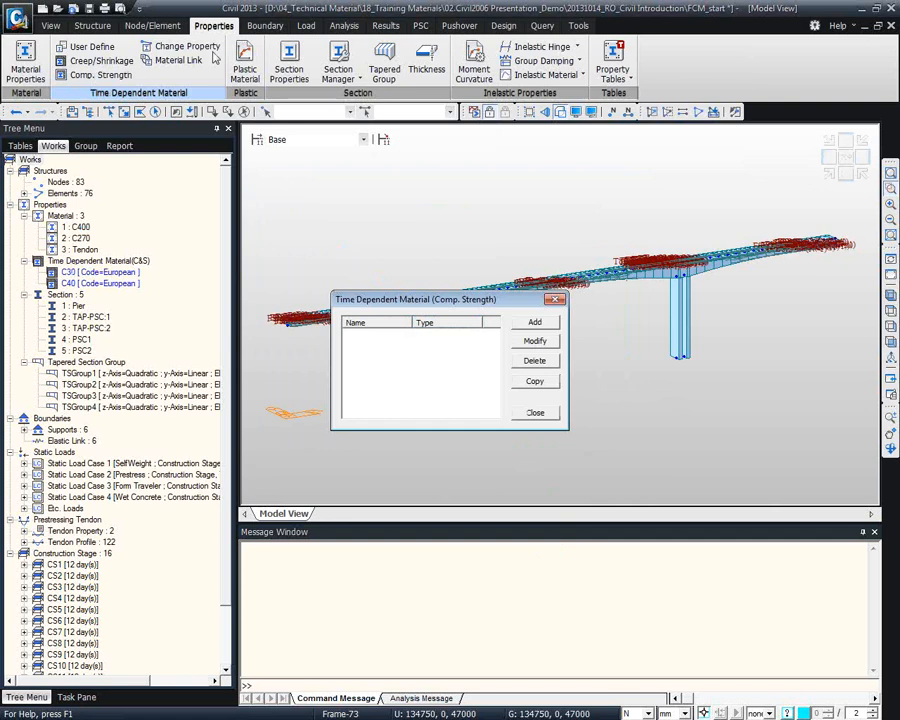
click(534, 322)
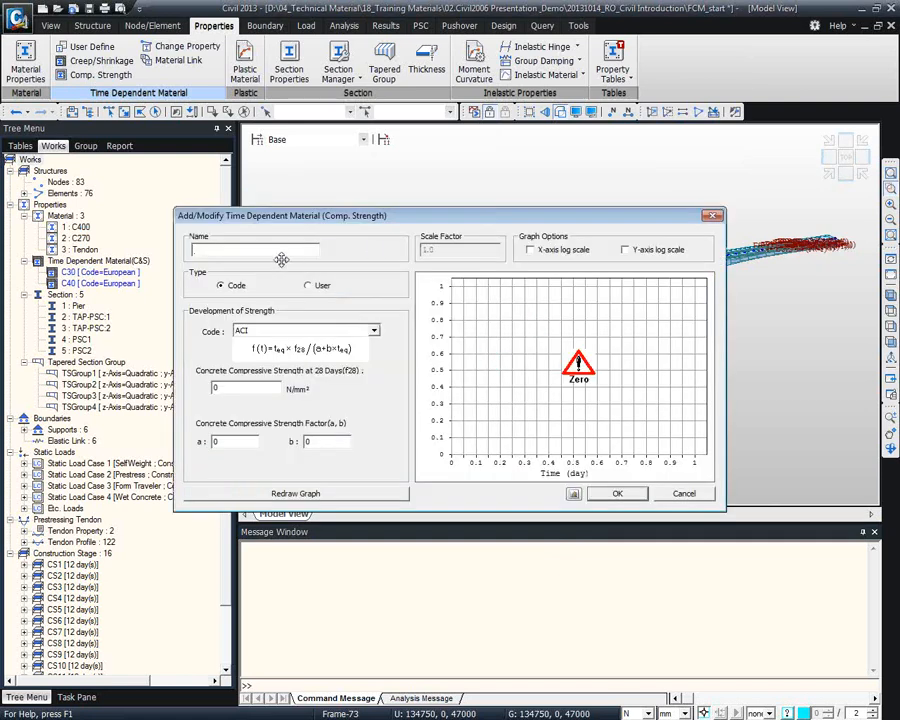
text(C30)
click(250, 331)
click(255, 379)
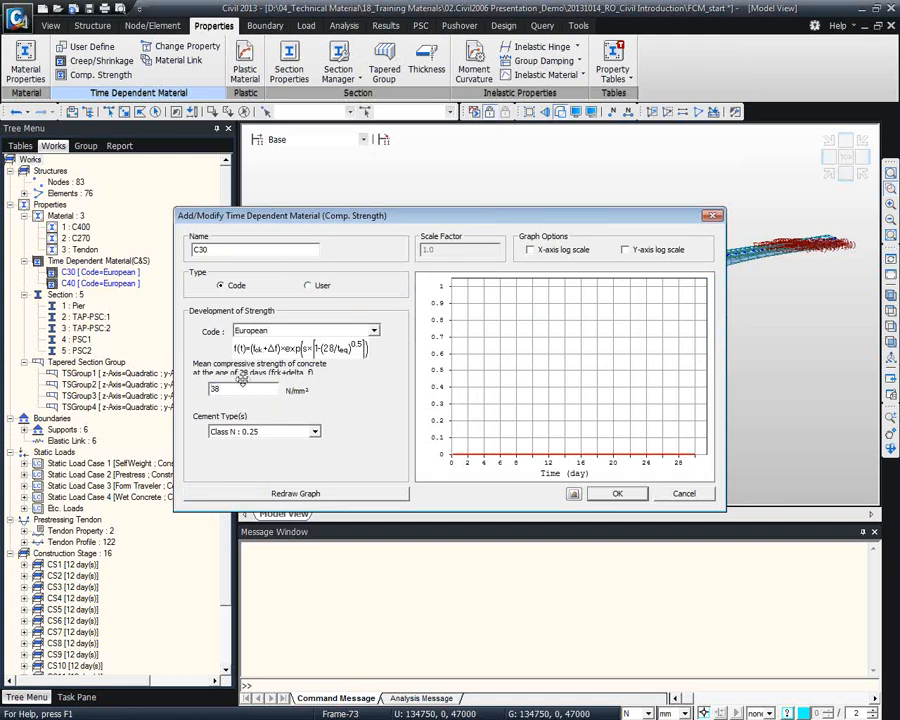
click(292, 494)
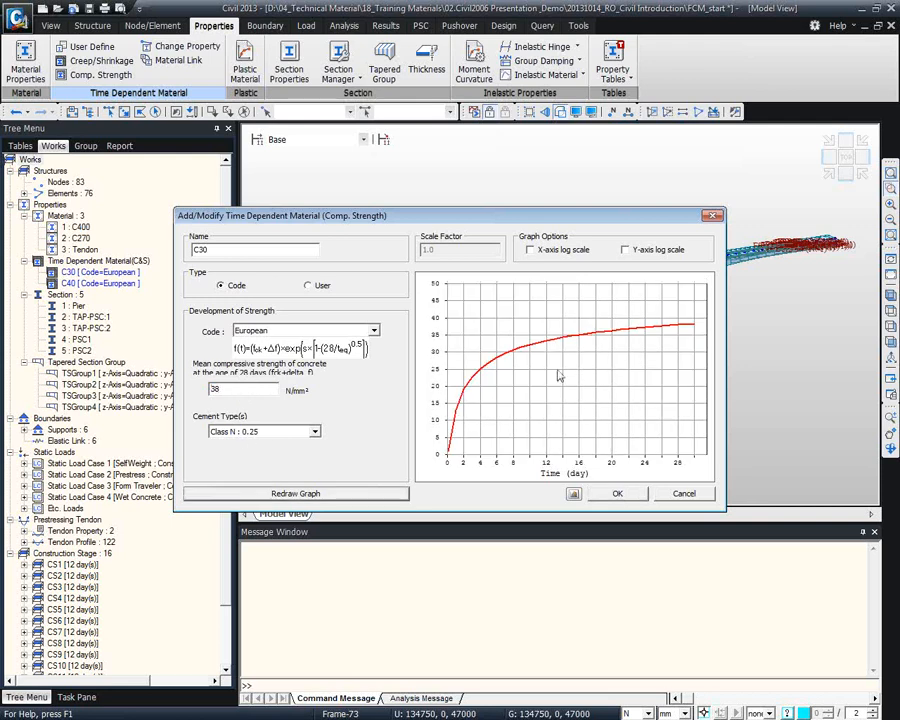
click(617, 493)
Add a compressive strength material C40 to the European code with a mean 28-day strength of 40 N/mm², and plot its curve
click(530, 322)
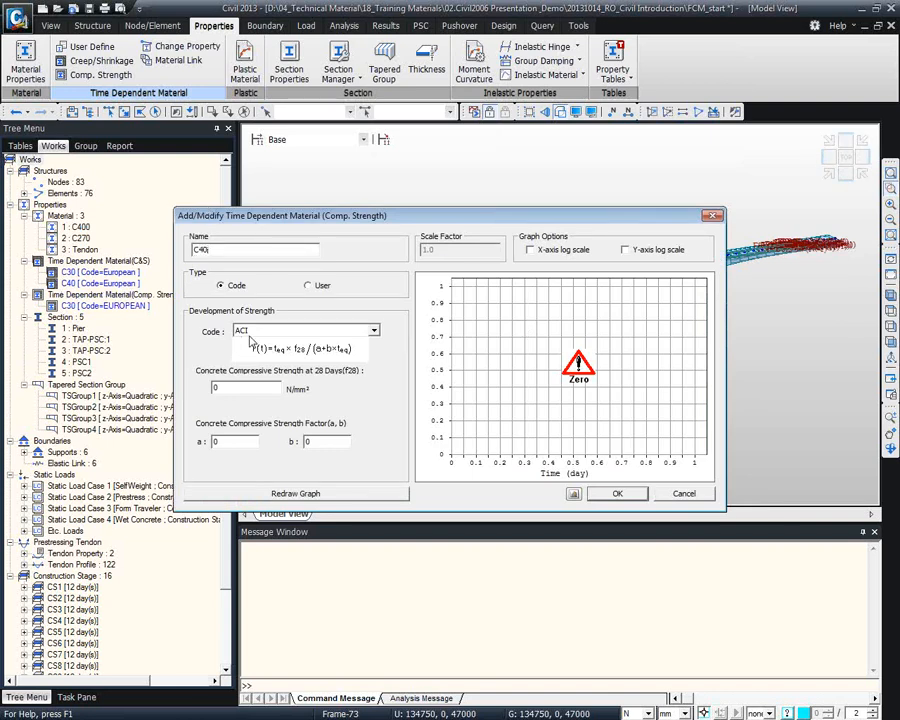
click(330, 331)
click(278, 380)
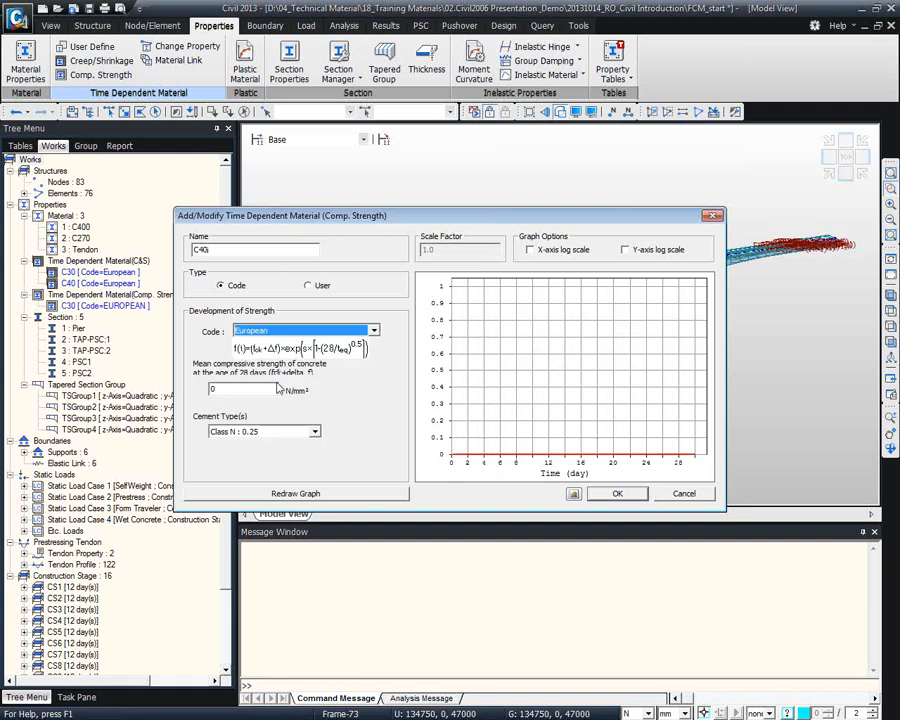
double_click(256, 388)
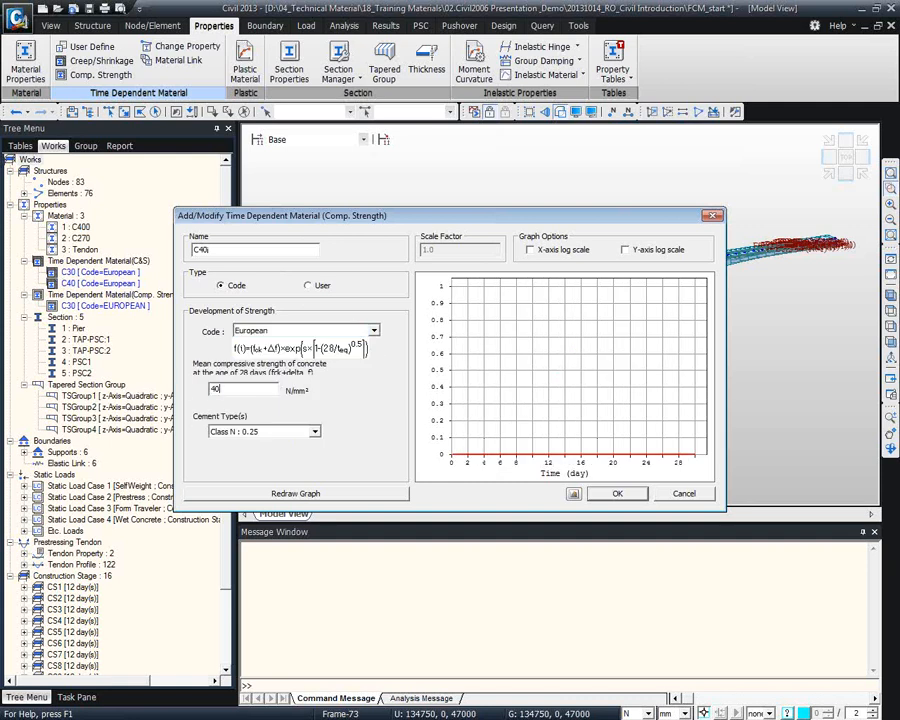
text(40)
click(291, 493)
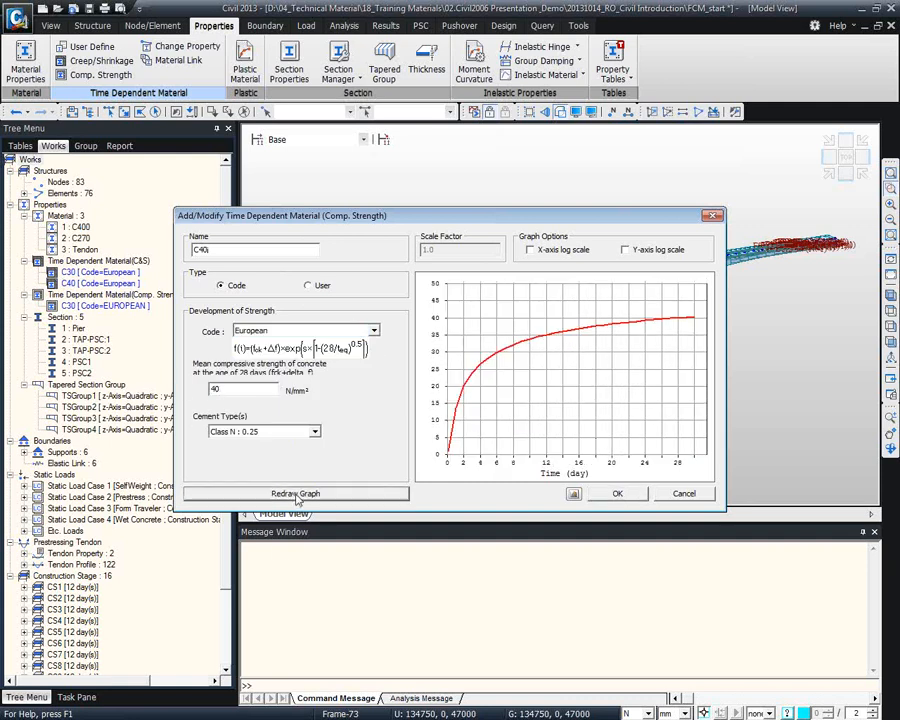
click(615, 494)
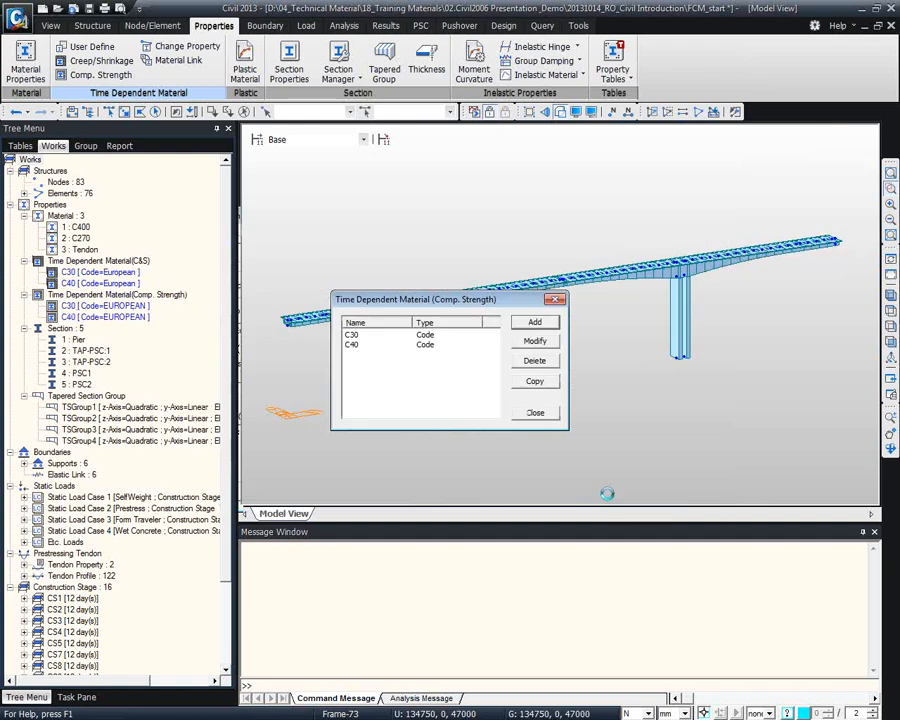
click(536, 413)
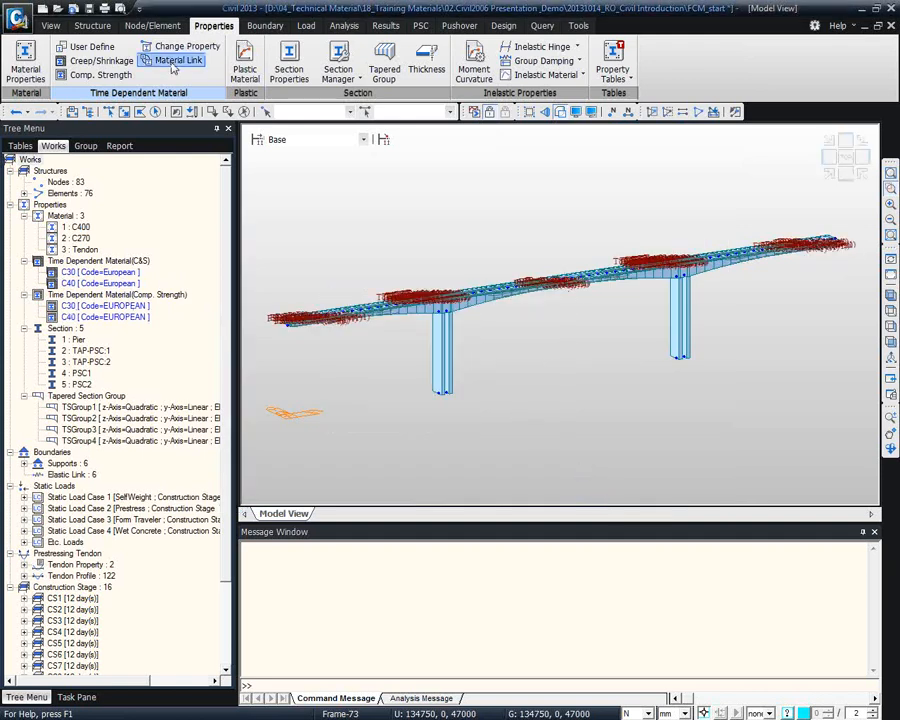
Link the C30 creep/shrinkage and C30 compressive strength properties to material C270
click(172, 62)
click(110, 186)
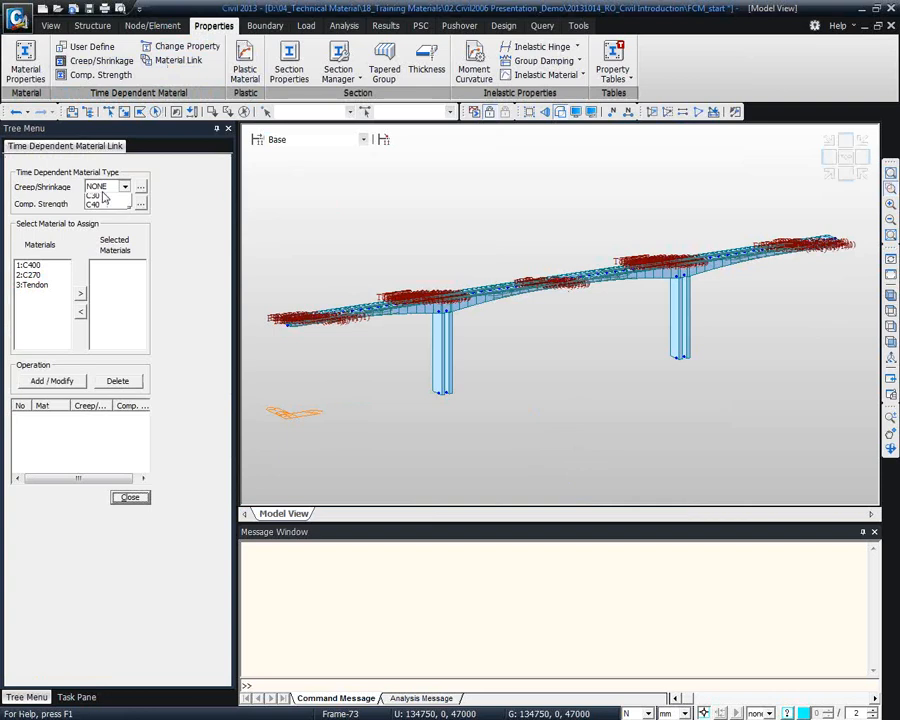
click(104, 208)
click(110, 203)
click(100, 224)
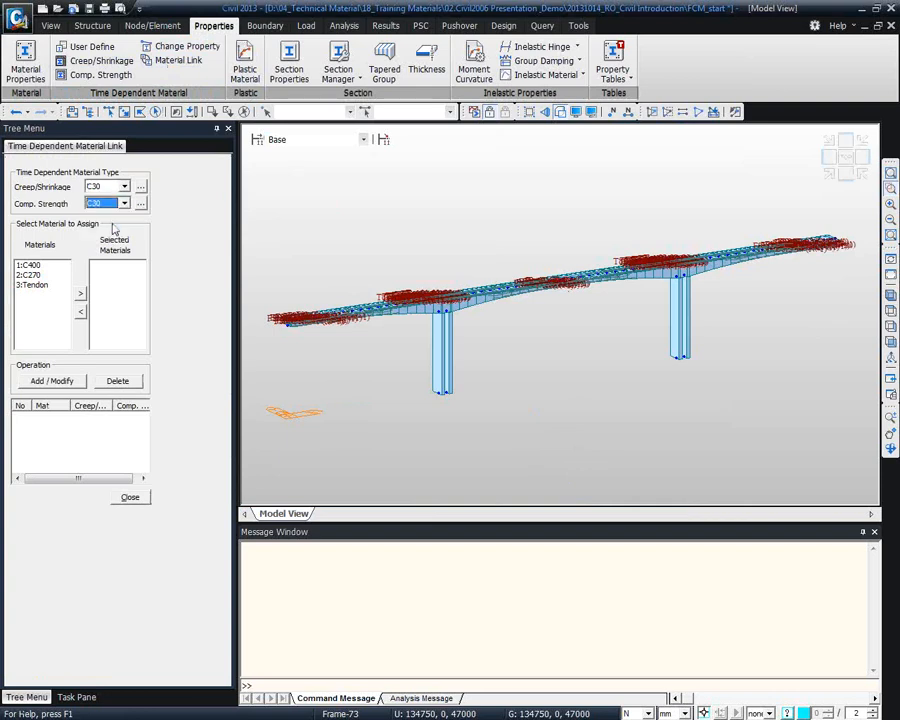
click(41, 266)
click(40, 276)
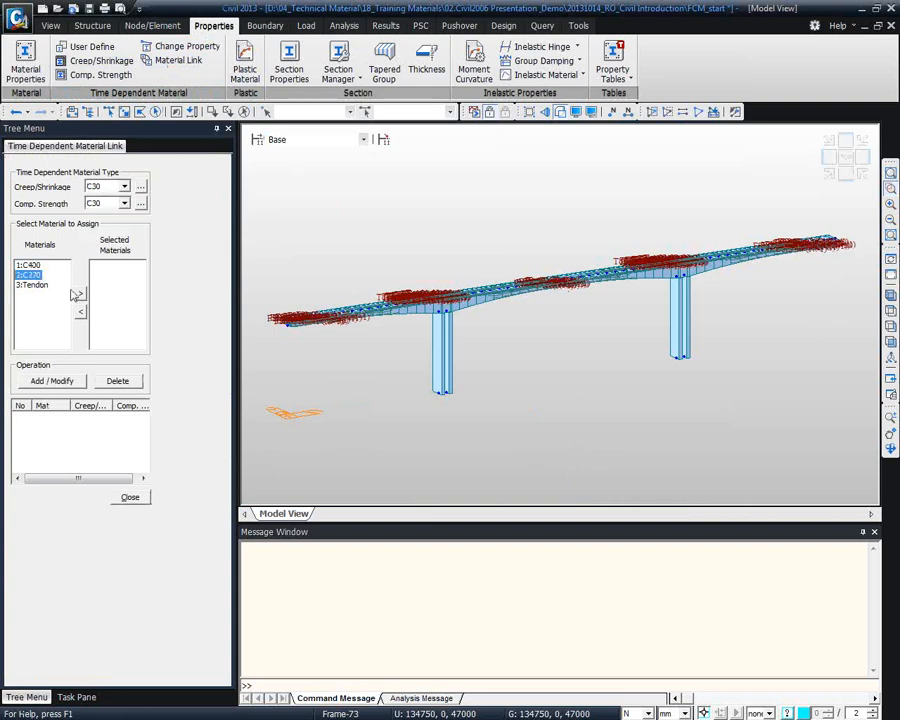
click(80, 293)
click(39, 276)
click(80, 294)
click(60, 382)
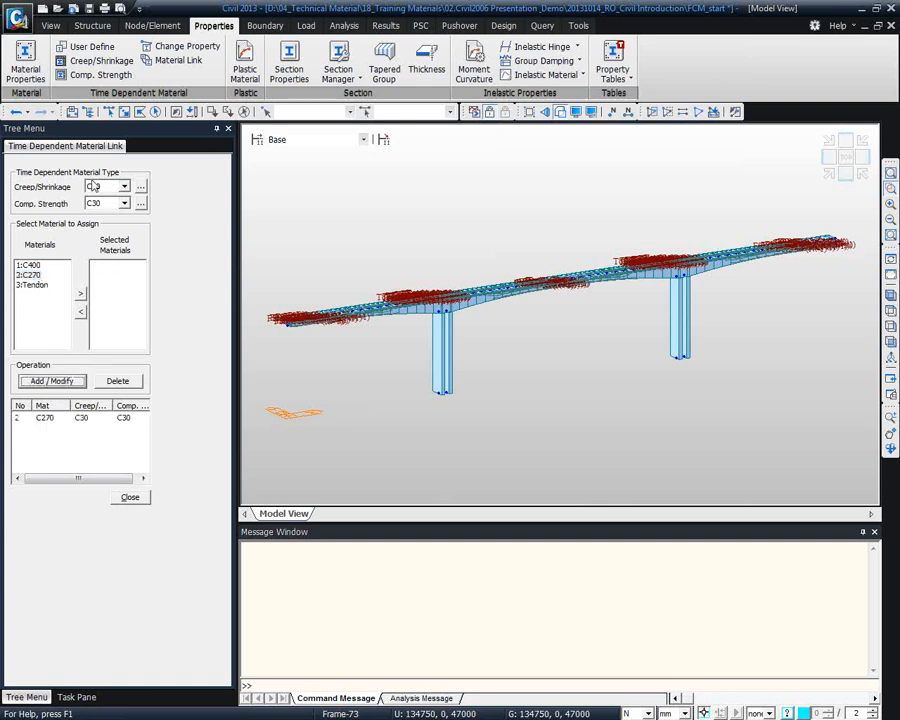
Link the C40 creep/shrinkage and C40 compressive strength properties to material C400, and finish the material linking
click(124, 187)
click(108, 214)
click(110, 204)
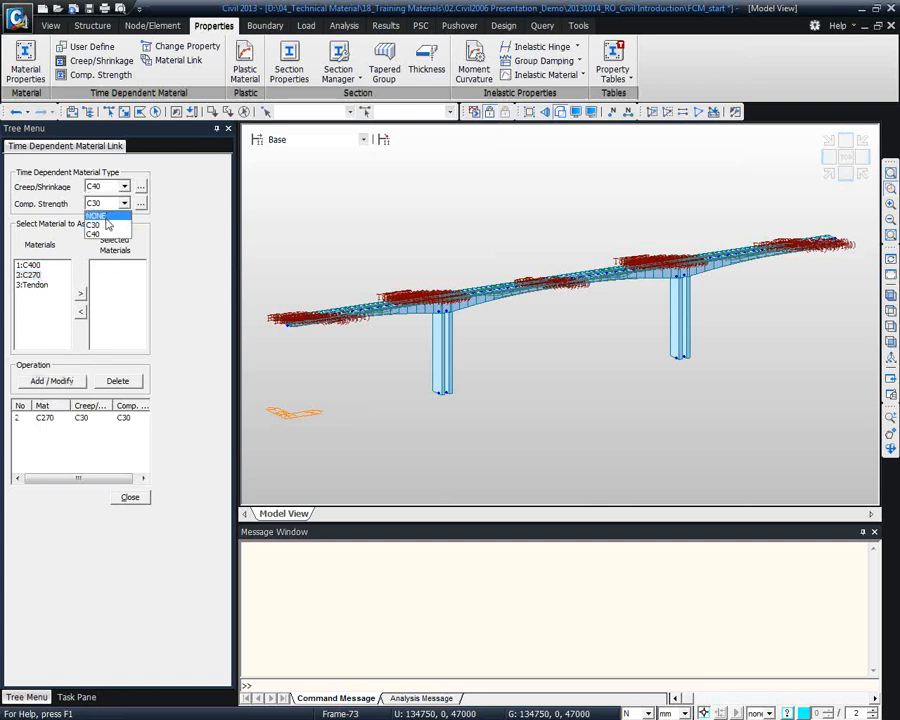
click(106, 231)
click(42, 273)
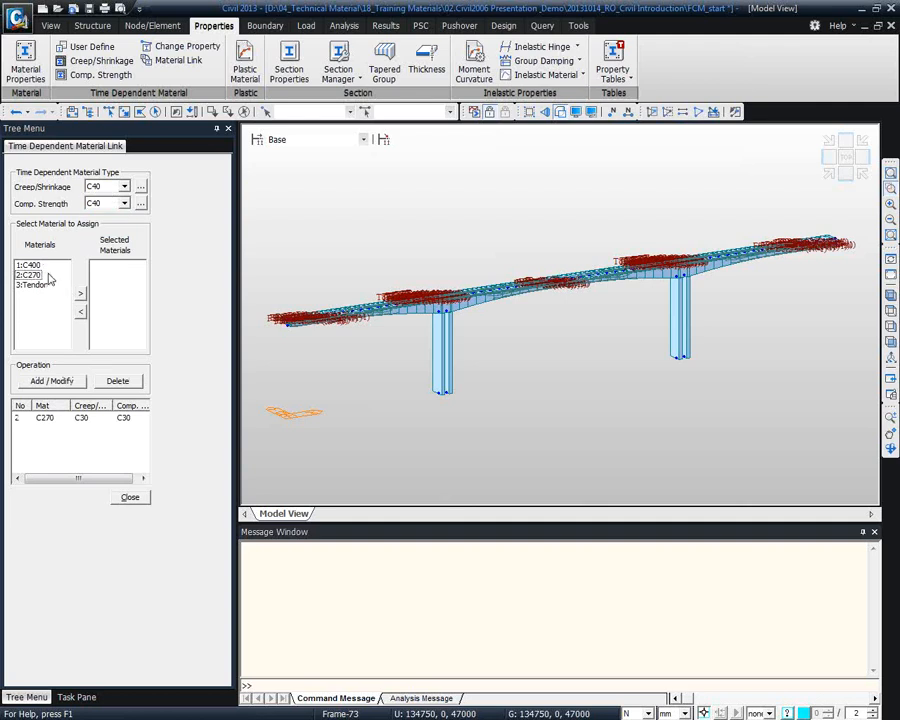
click(36, 265)
click(80, 294)
click(52, 381)
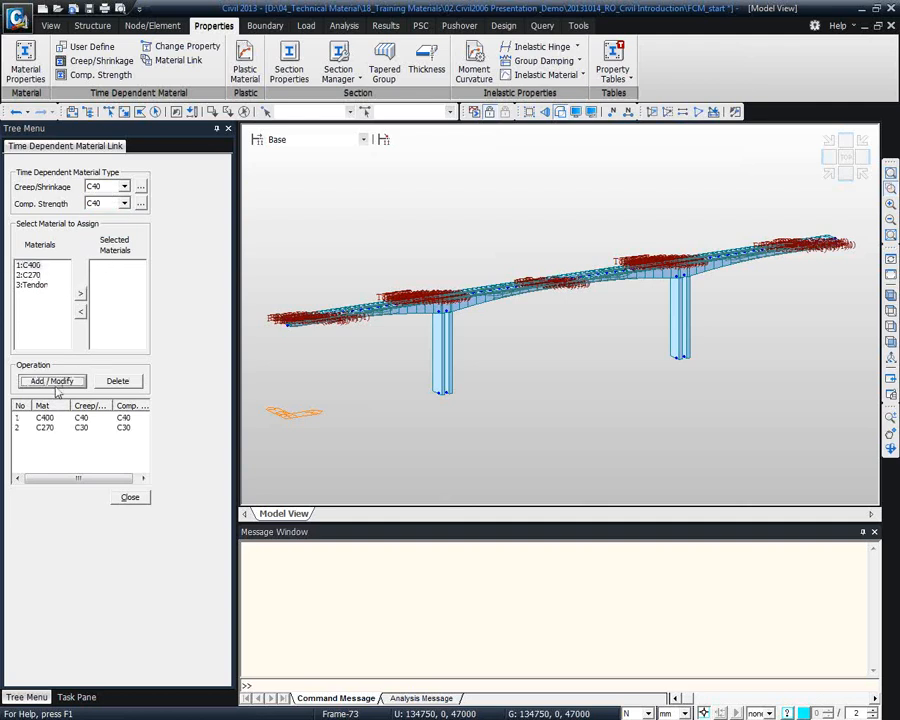
click(130, 498)
click(155, 455)
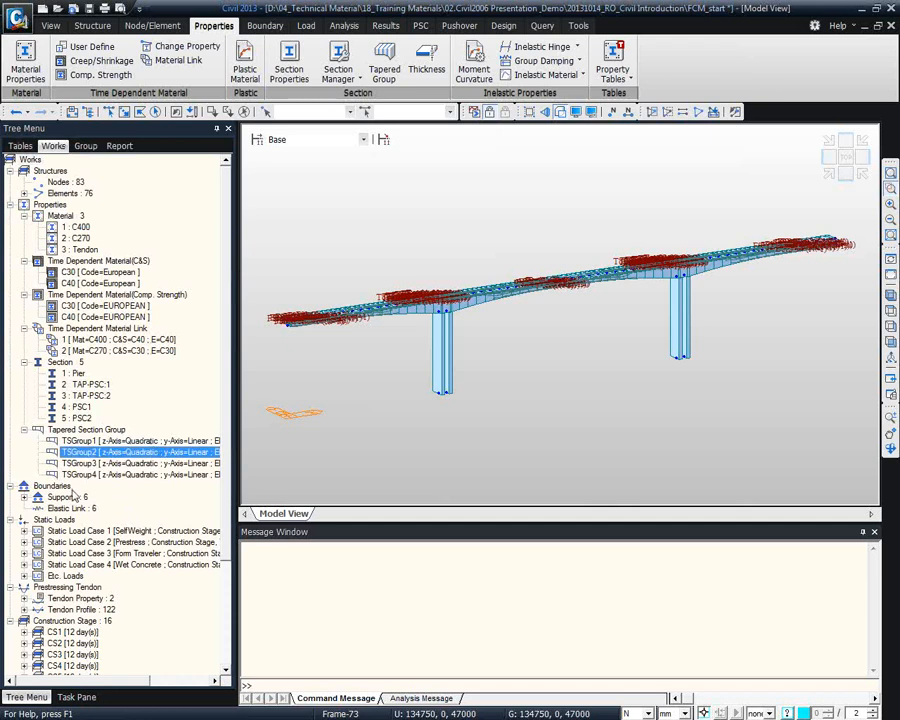
Save the model as test in the 20131014_RO_Civil Introduction folder, replacing the existing file
scroll(72, 490, down, 4)
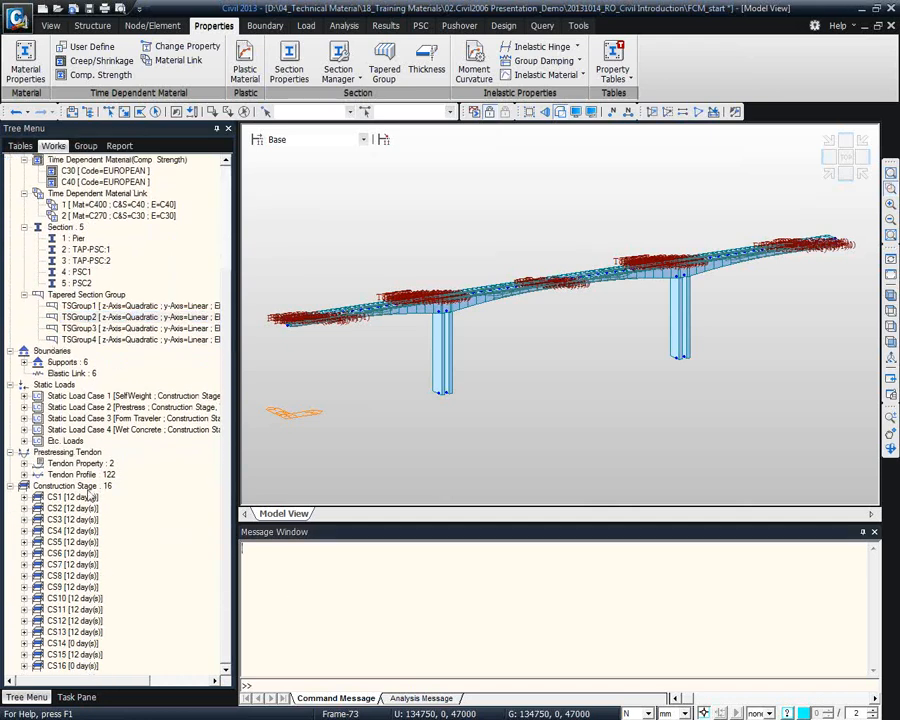
click(73, 519)
click(20, 22)
click(64, 120)
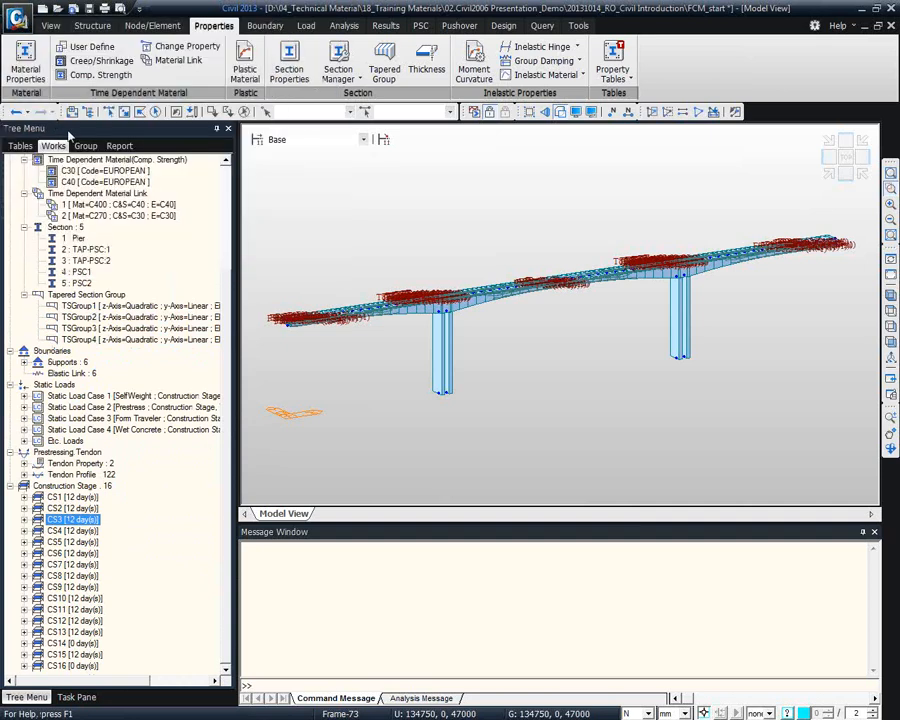
click(352, 477)
click(792, 617)
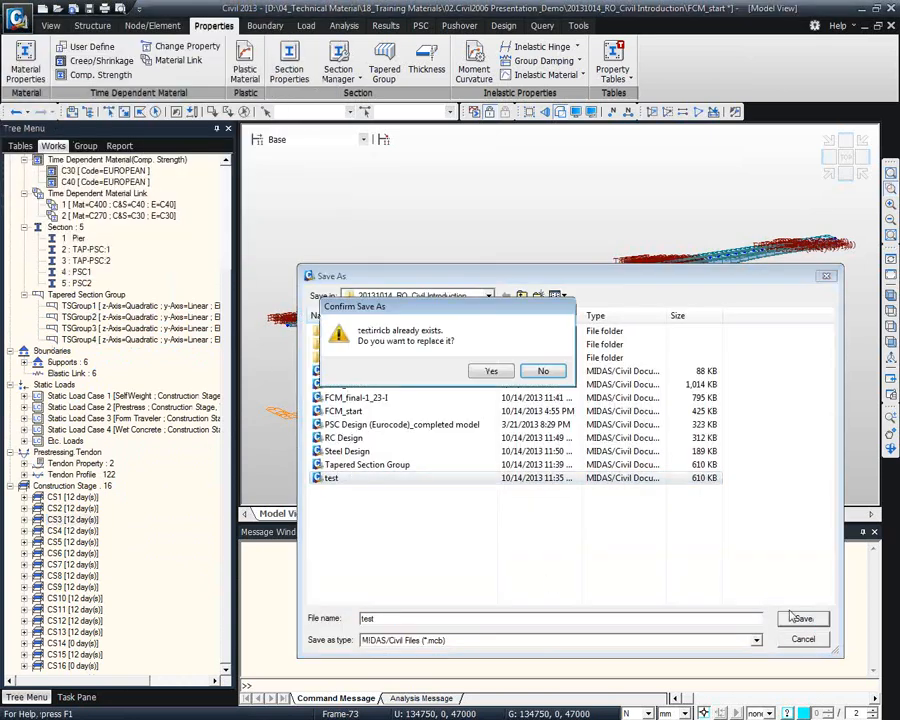
click(494, 371)
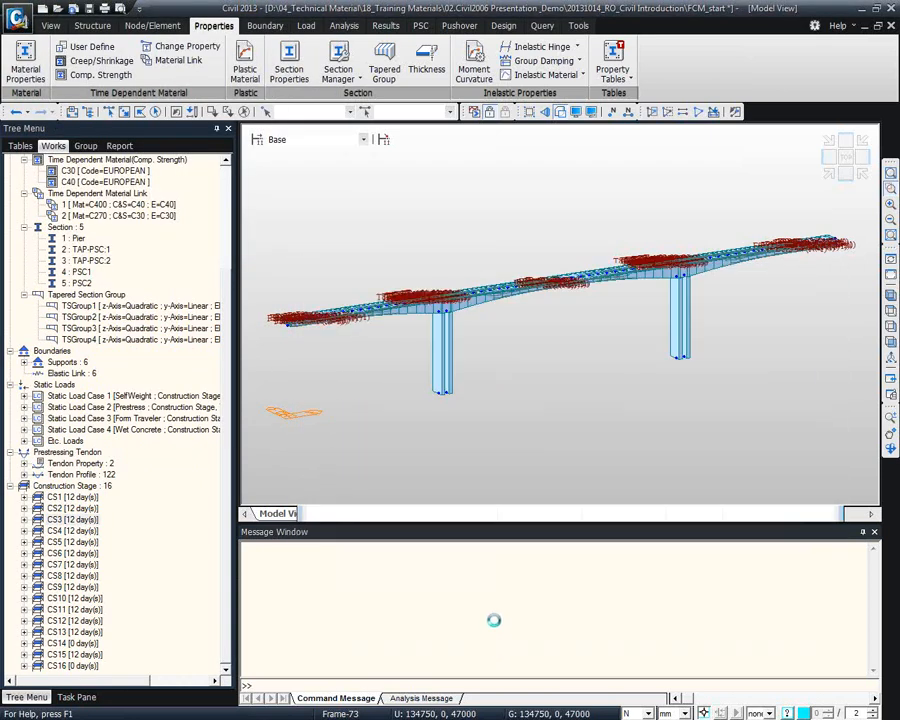
Open the FCM_final-1 model from the 20131014_RO_Civil Introduction folder
click(60, 10)
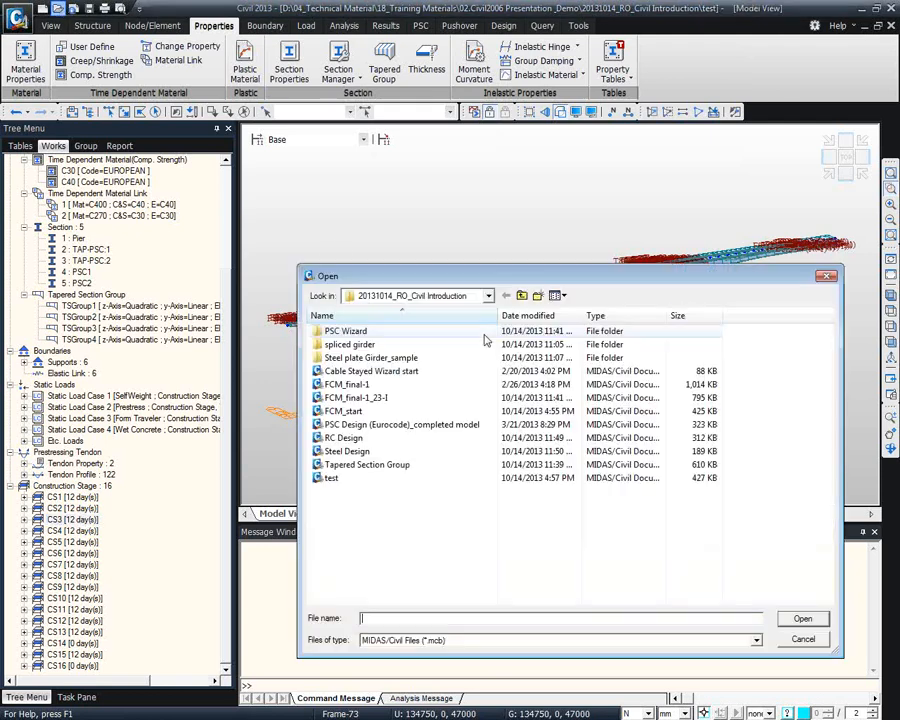
click(350, 384)
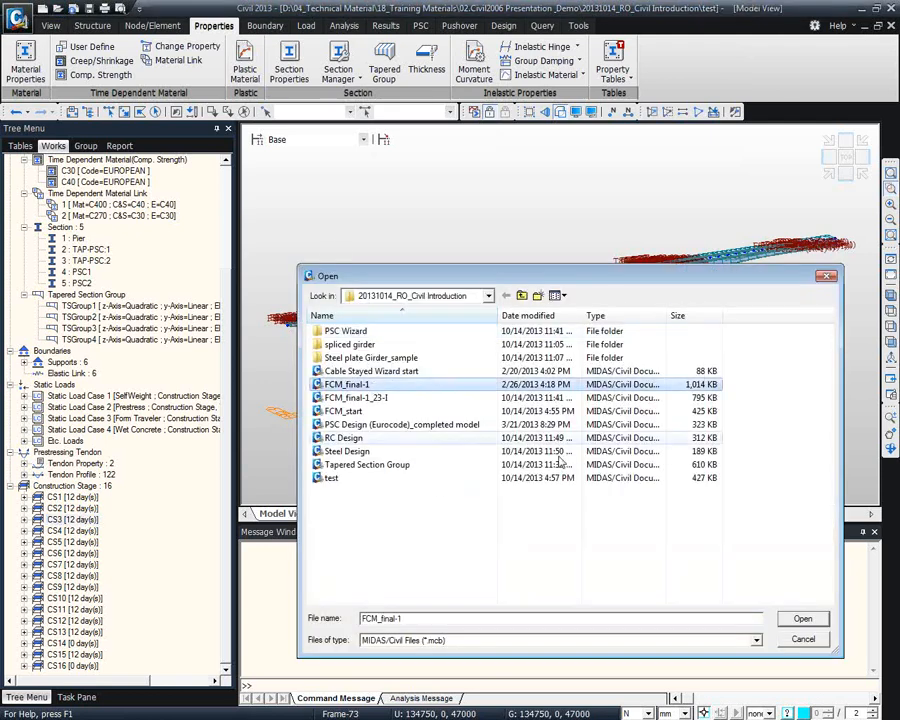
click(783, 621)
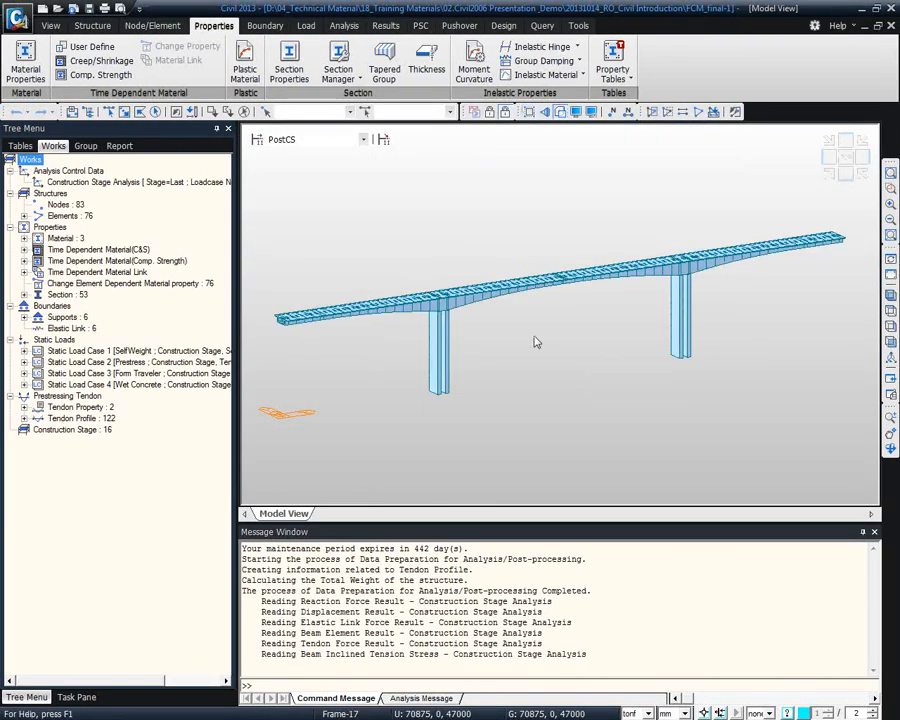
Open the beam diagram results and switch the active construction stage to CS1
mouse_move(536, 342)
ctrl+middle_down()
mouse_move(558, 357)
mouse_move(548, 335)
mouse_move(554, 340)
mouse_move(537, 364)
ctrl+middle_up()
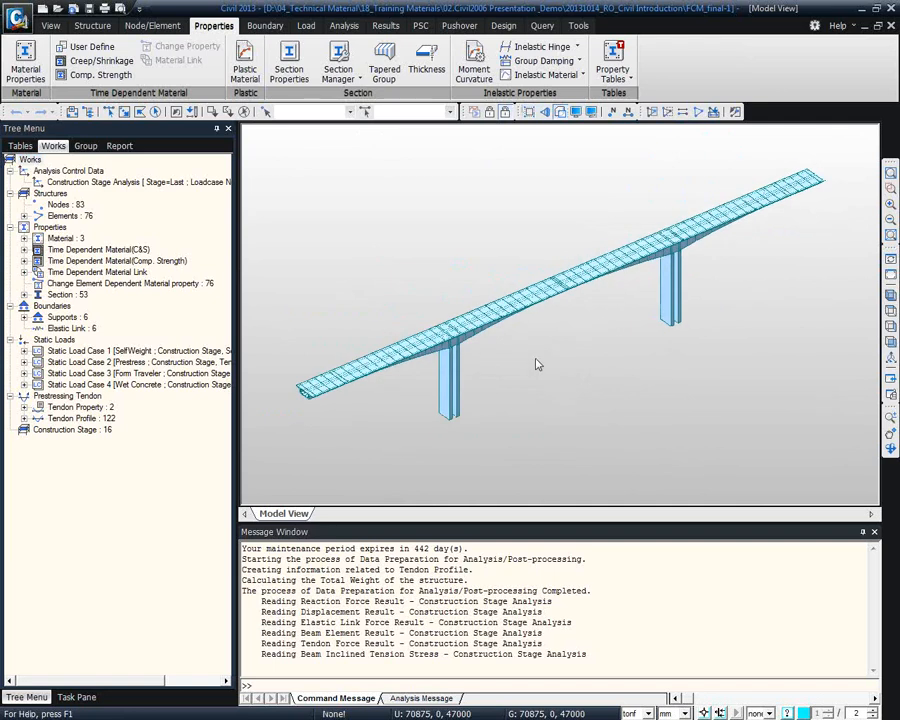
right_click(405, 231)
mouse_move(437, 263)
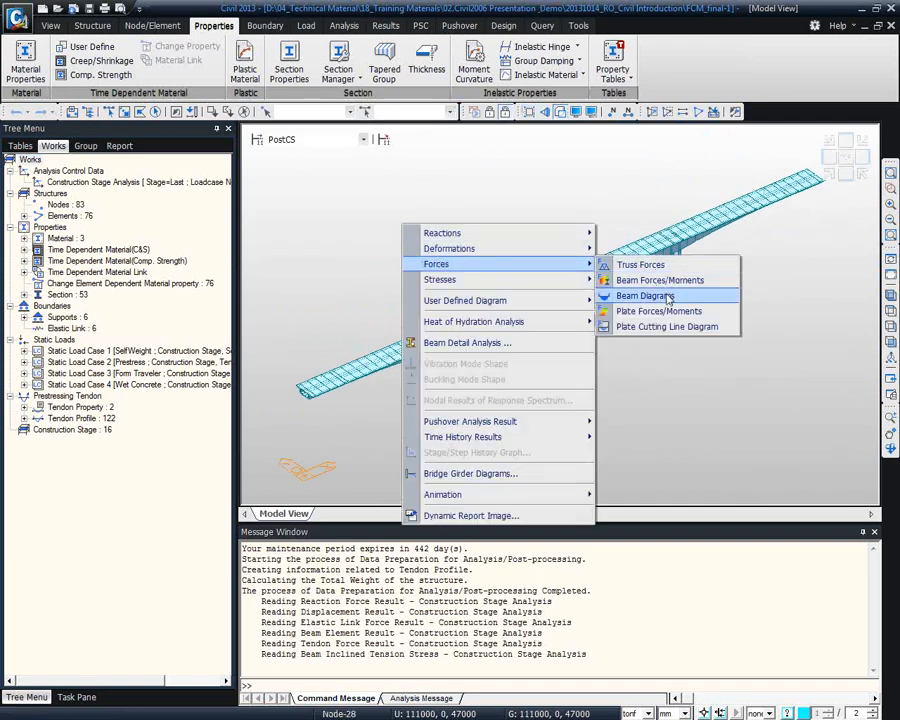
click(666, 296)
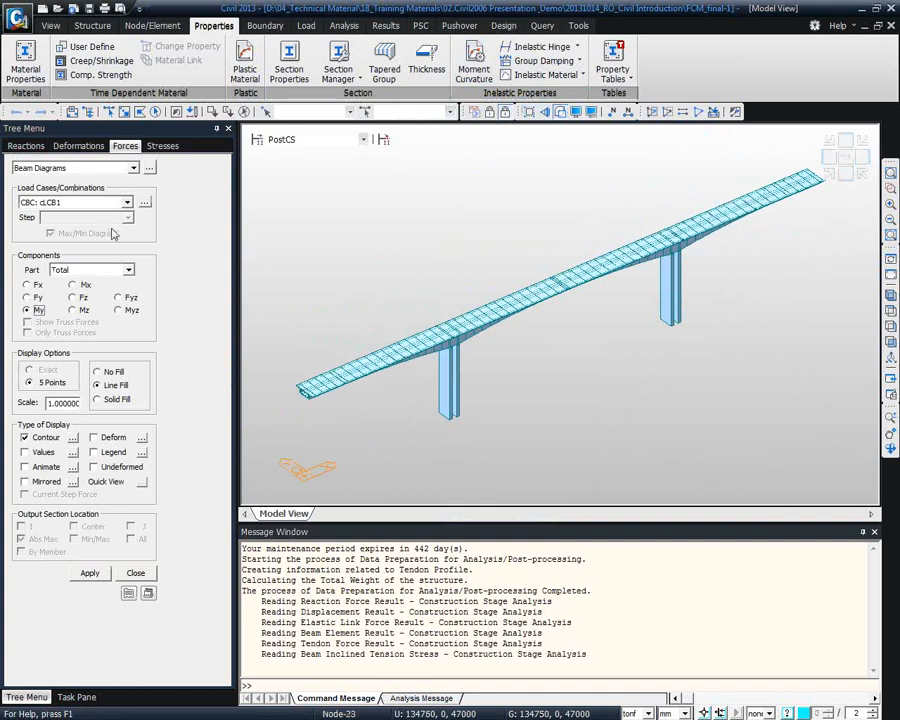
click(310, 139)
scroll(302, 180, up, 4)
click(300, 153)
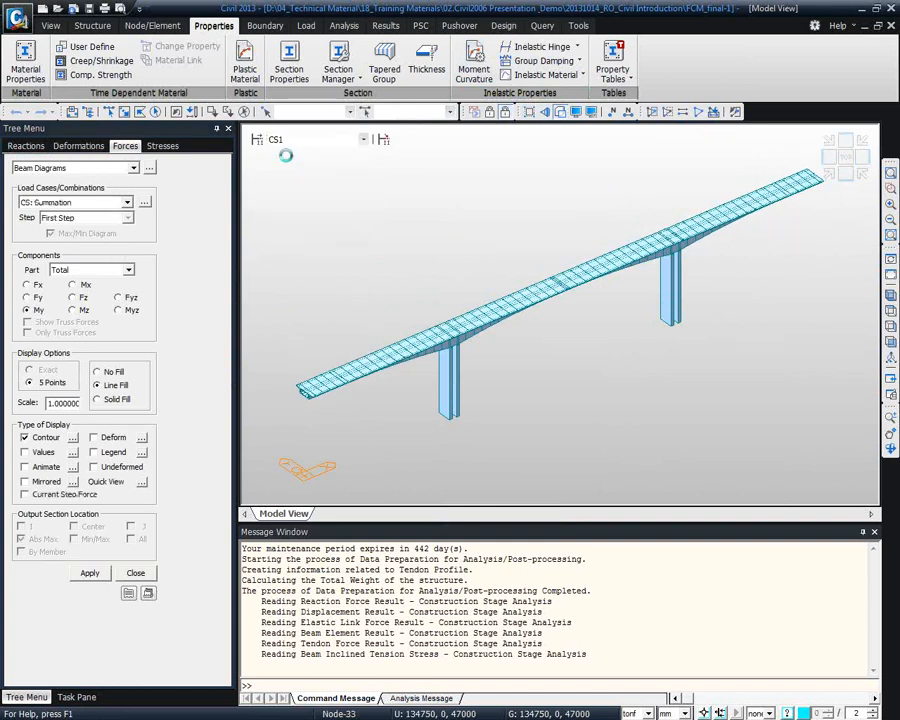
Plot the My beam diagram for the CS: Dead Load case with solid fill and a legend
click(75, 202)
click(48, 215)
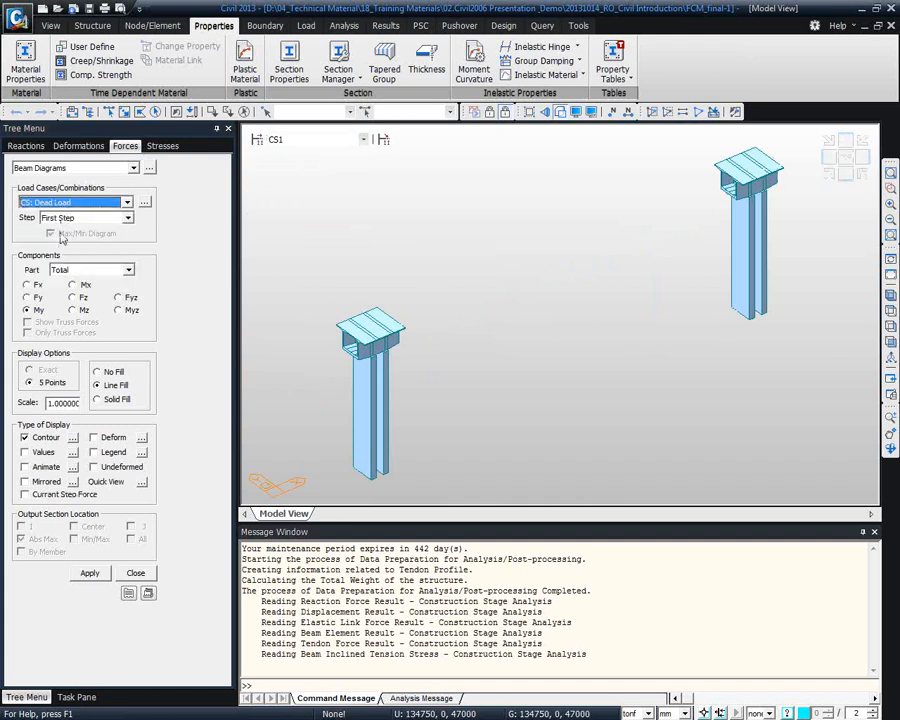
click(96, 399)
click(93, 452)
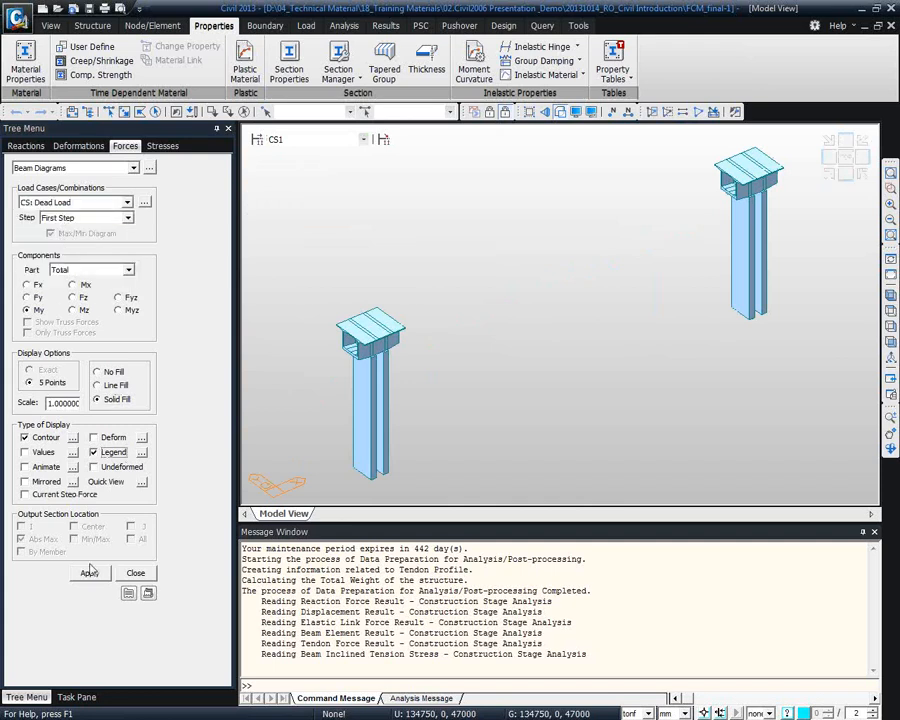
click(89, 573)
Step through the construction stages from CS1 to PostCS to examine how the dead load moment diagram develops
click(362, 139)
click(300, 160)
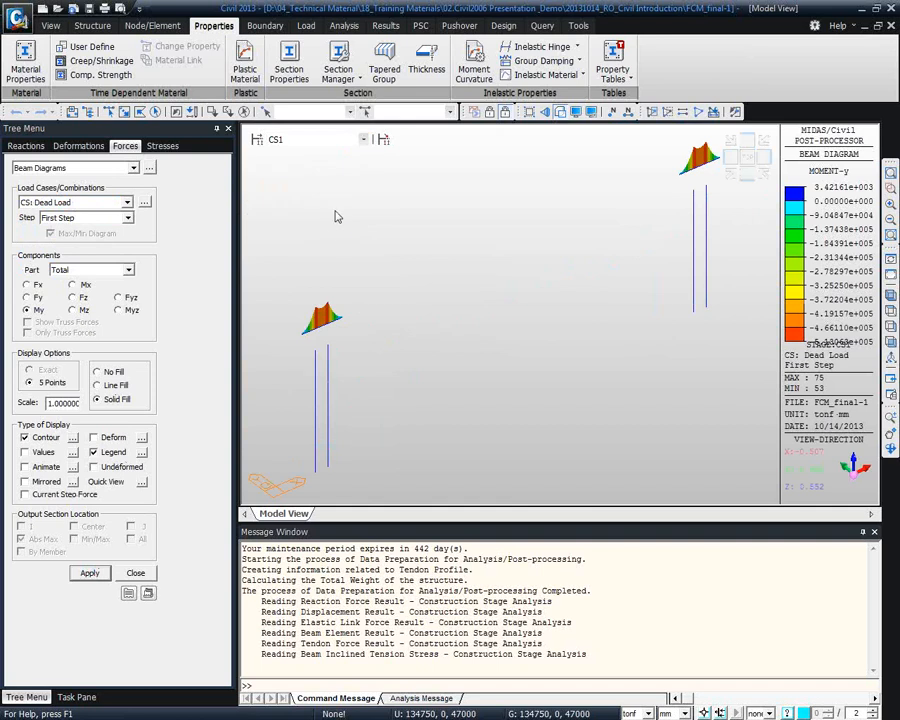
key(Down)
key(Down)
key(Down)
key(Down)
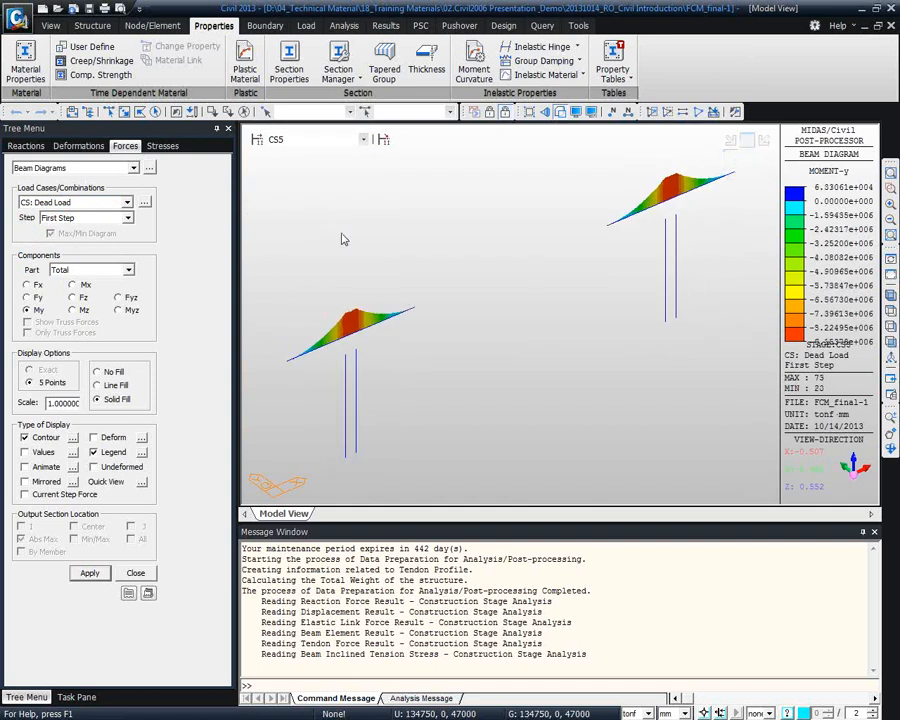
key(Down)
key(Down)
key(Down)
key(Down)
key(Down)
key(Down)
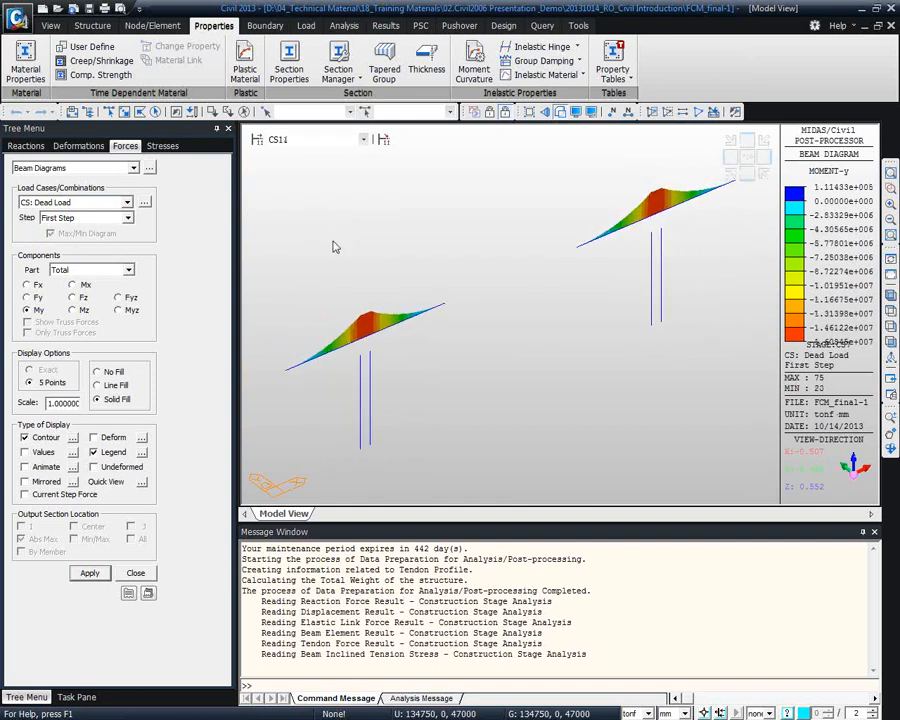
key(Down)
key(Down)
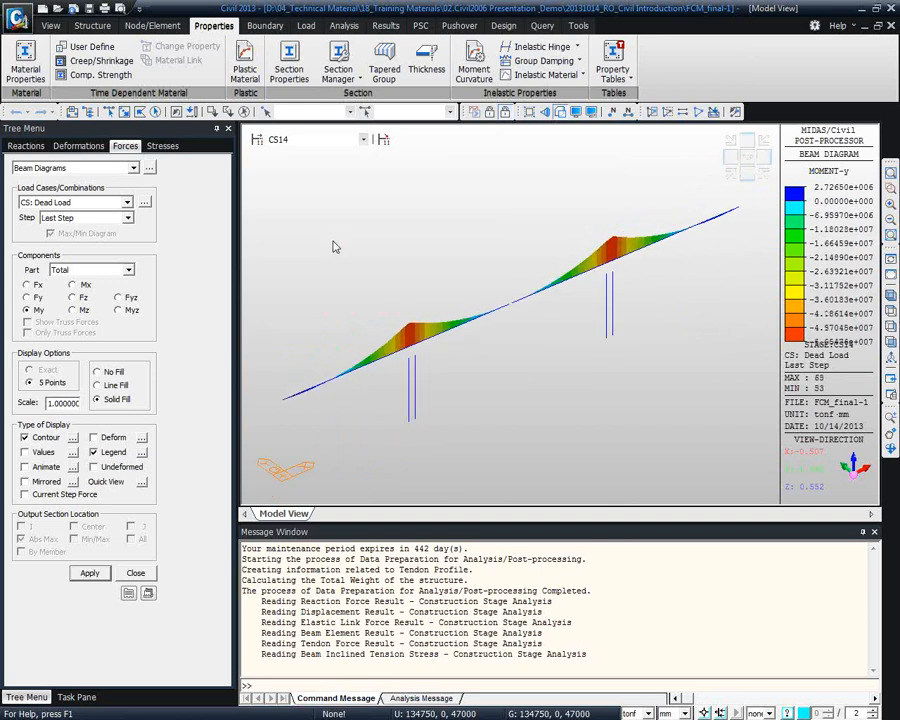
key(Down)
key(Down)
key(Down)
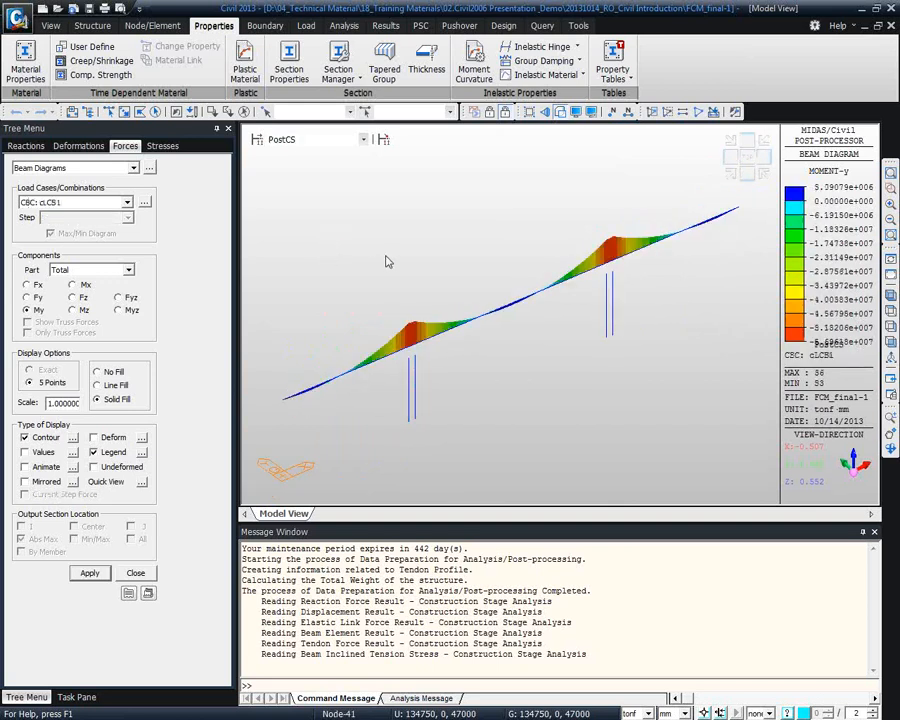
Go back to stage CS15 and plot the My beam diagram for the CS: Dead Load case
key(Up)
key(Up)
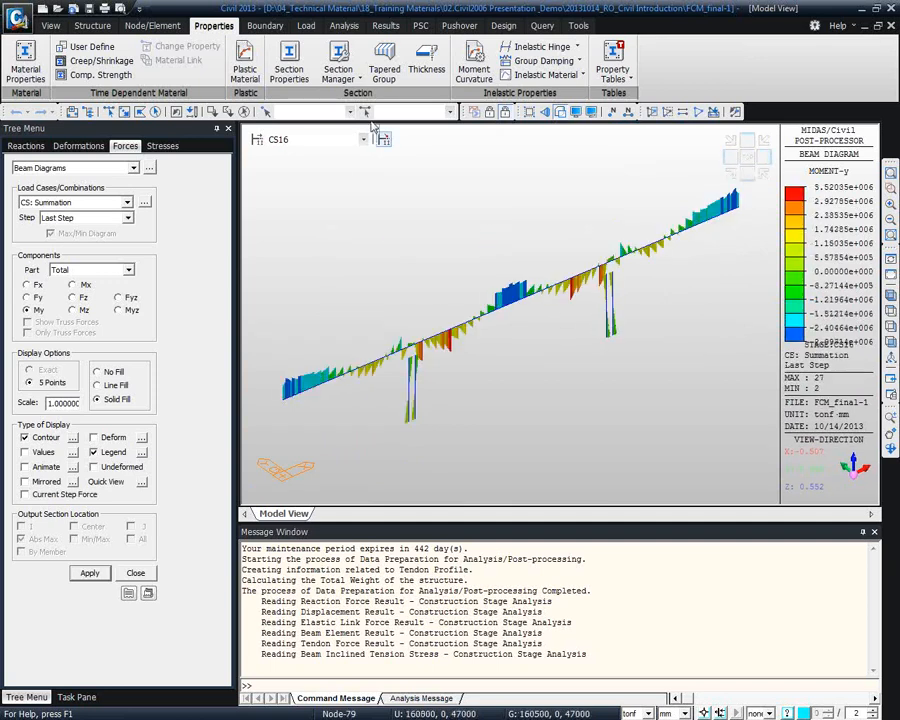
key(Up)
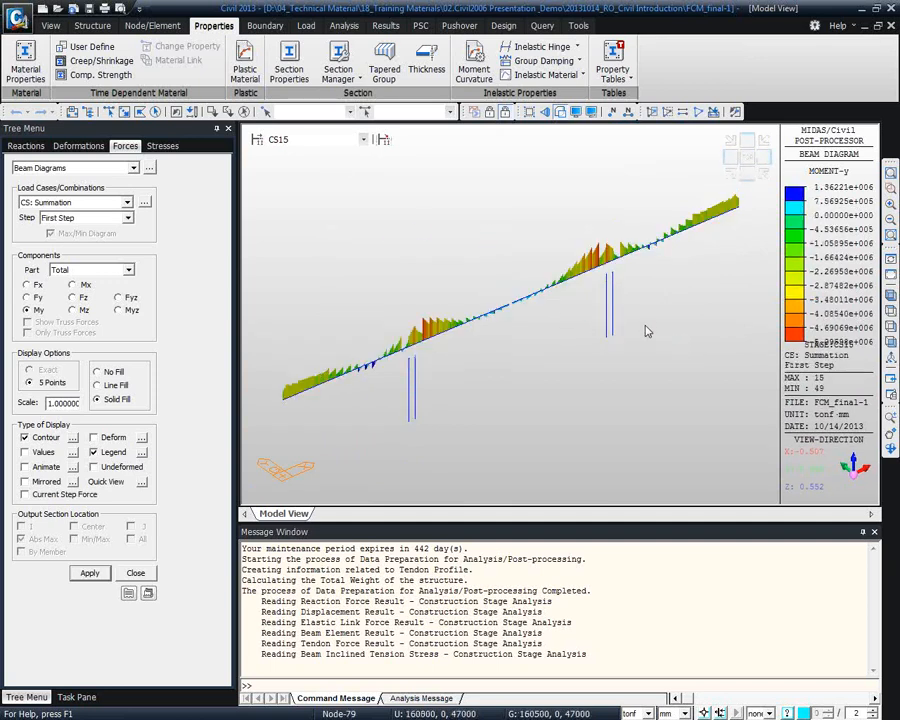
click(83, 205)
click(60, 212)
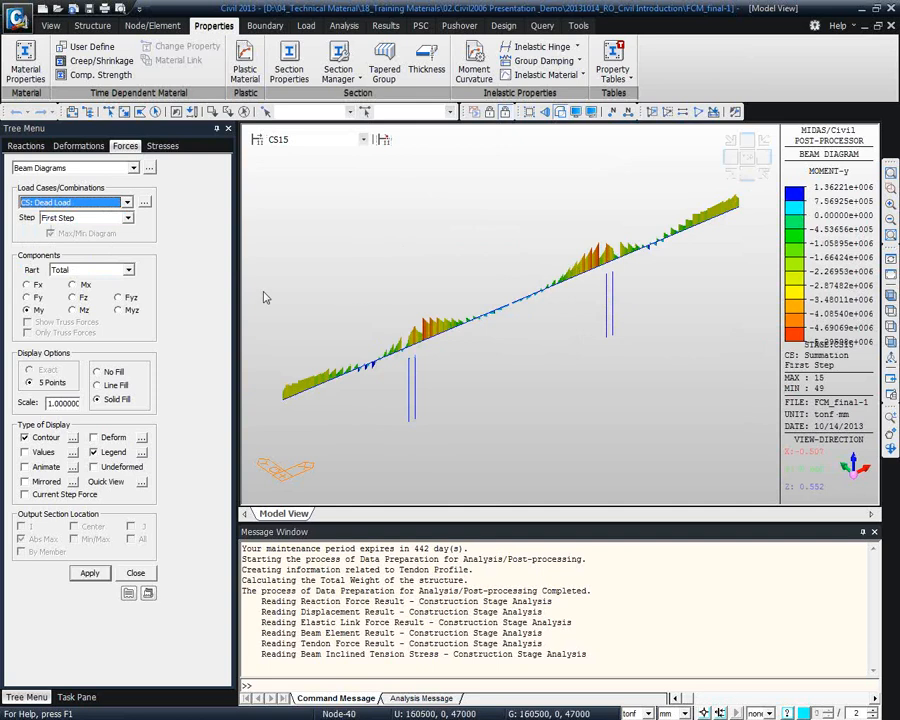
click(90, 573)
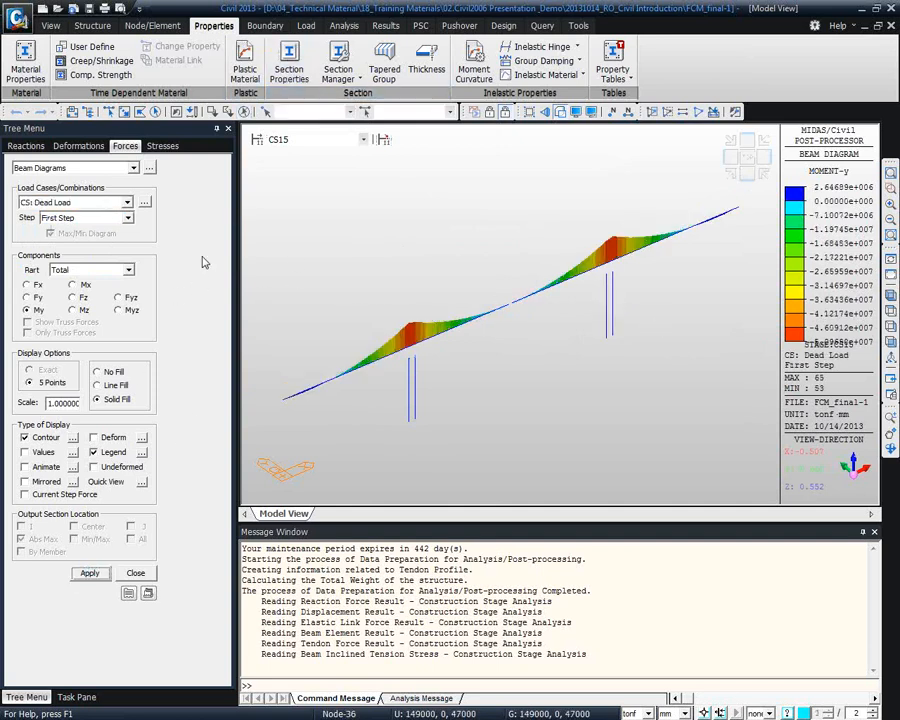
Display the FXYZ reaction forces for the CS: Dead Load case at stage CS16, including their values
right_click(341, 204)
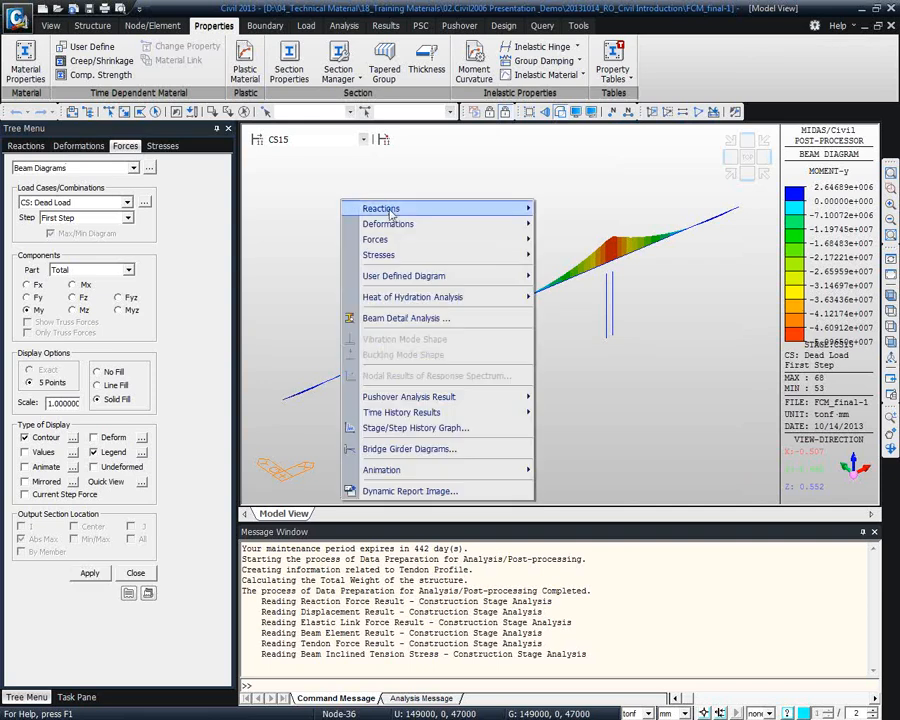
click(576, 212)
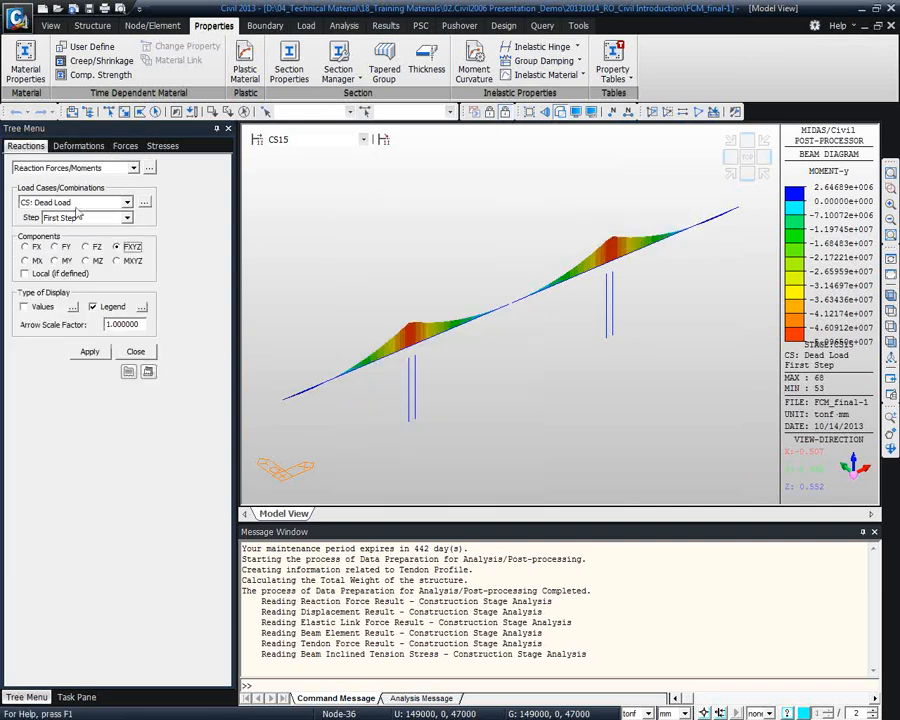
click(363, 139)
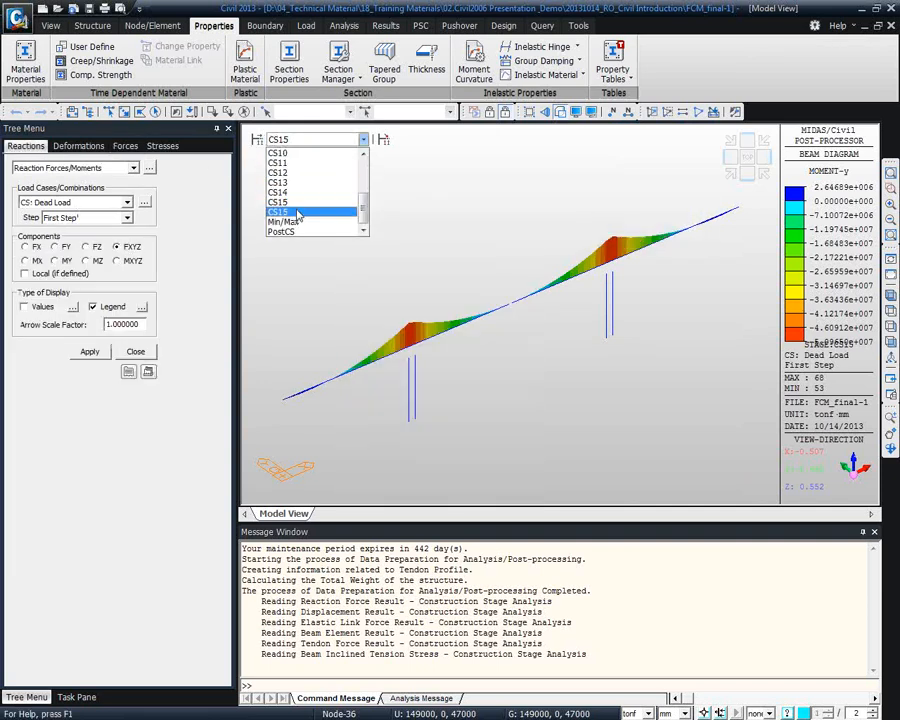
click(312, 210)
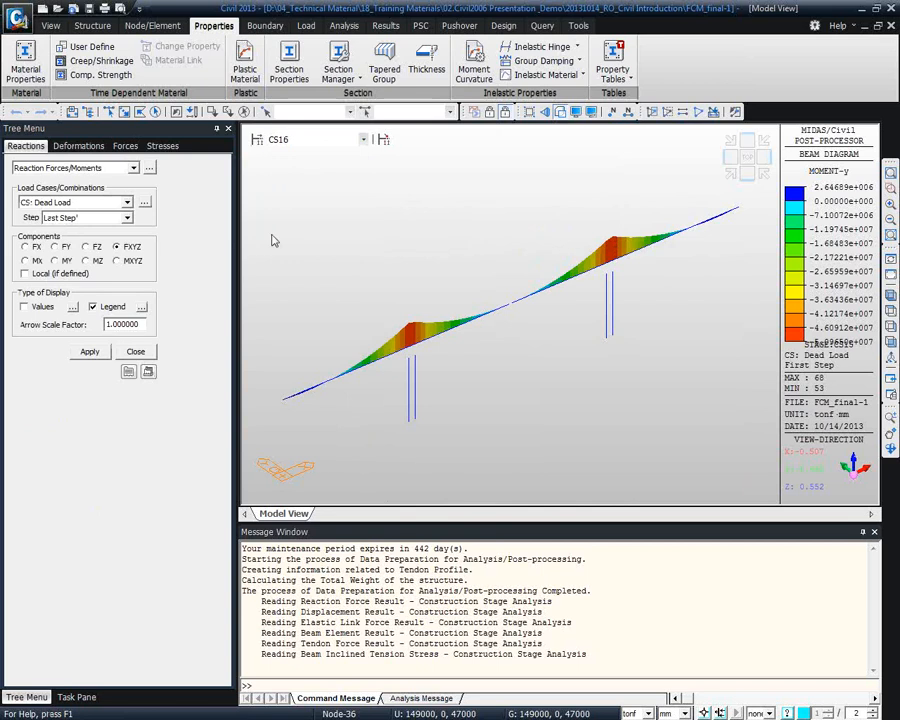
click(89, 352)
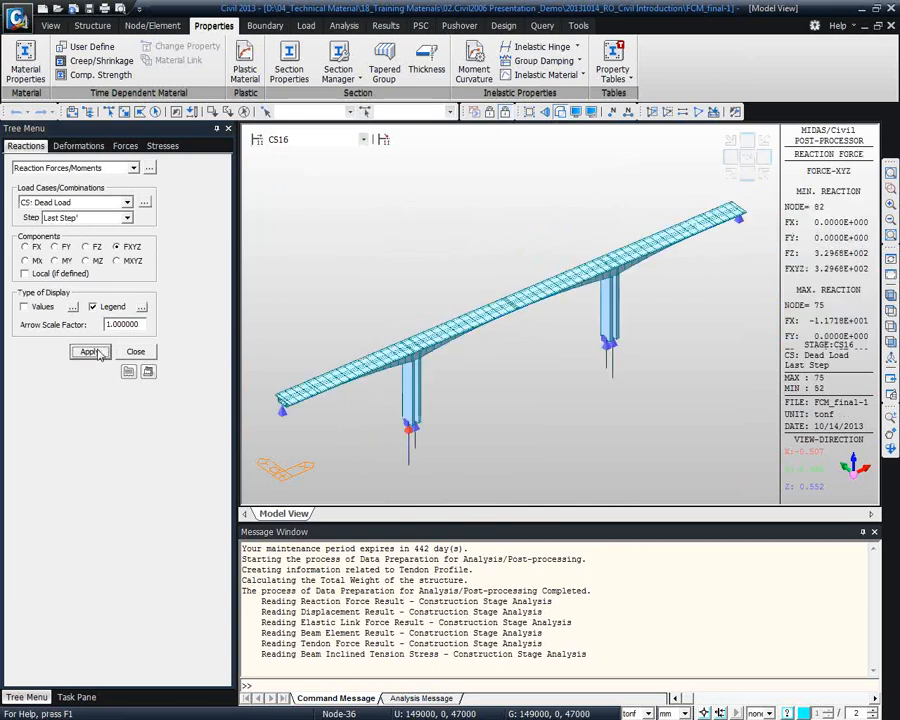
click(25, 307)
click(89, 352)
middle_drag(593, 465, 613, 425)
Open the reaction result table for the Summation(CS) load case at stage CS16:001(last)
click(149, 169)
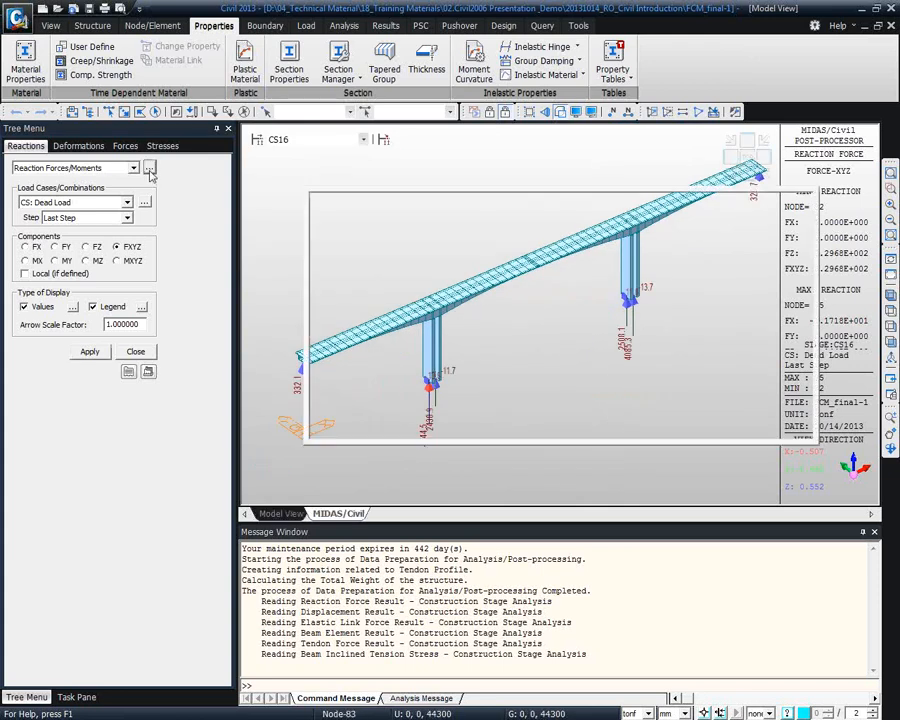
click(402, 371)
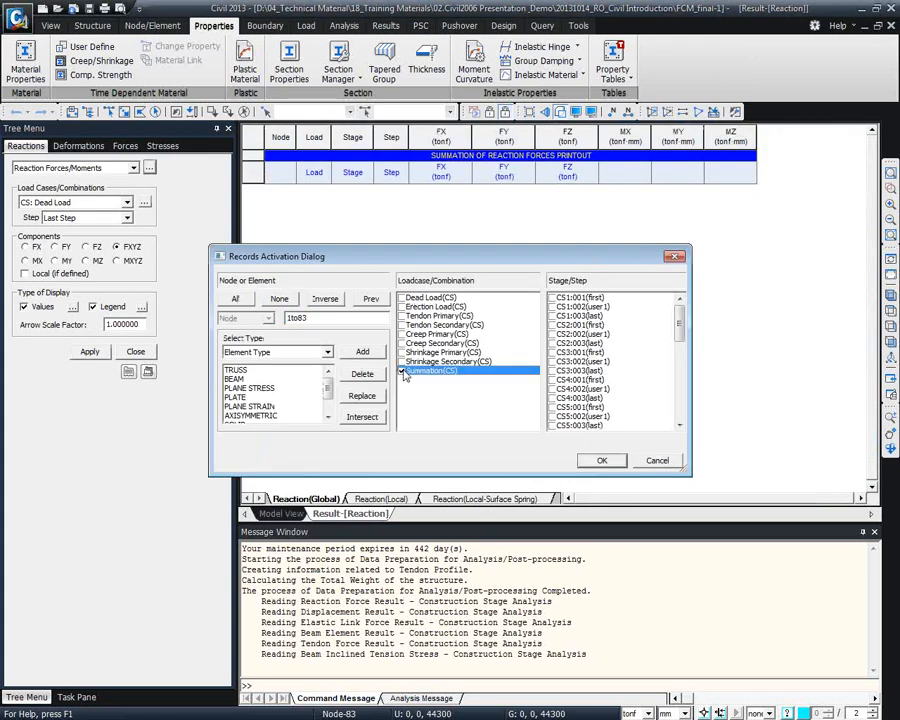
drag(679, 322, 680, 403)
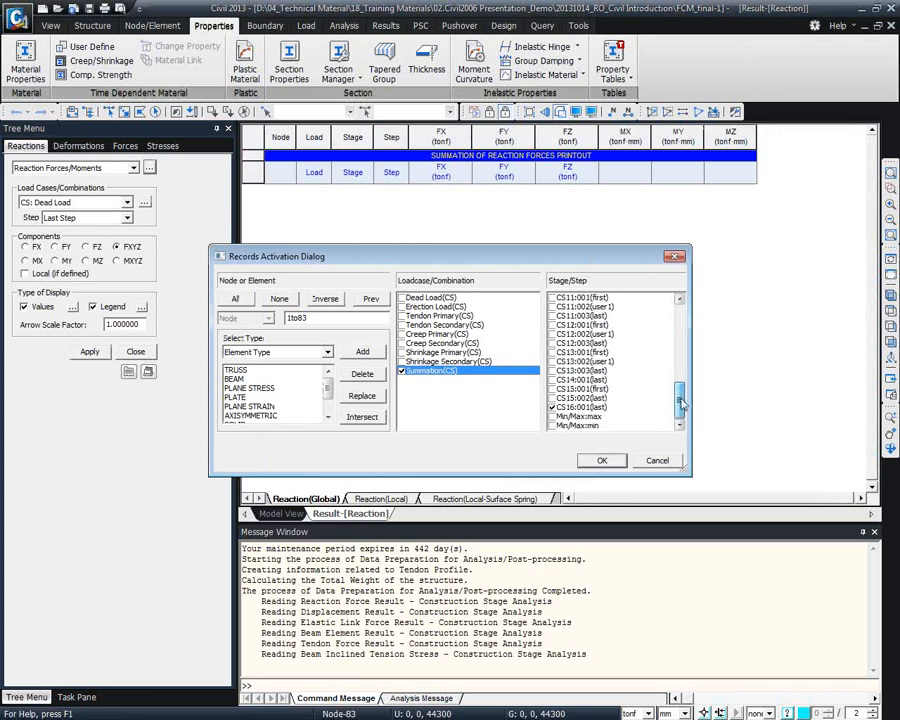
click(602, 461)
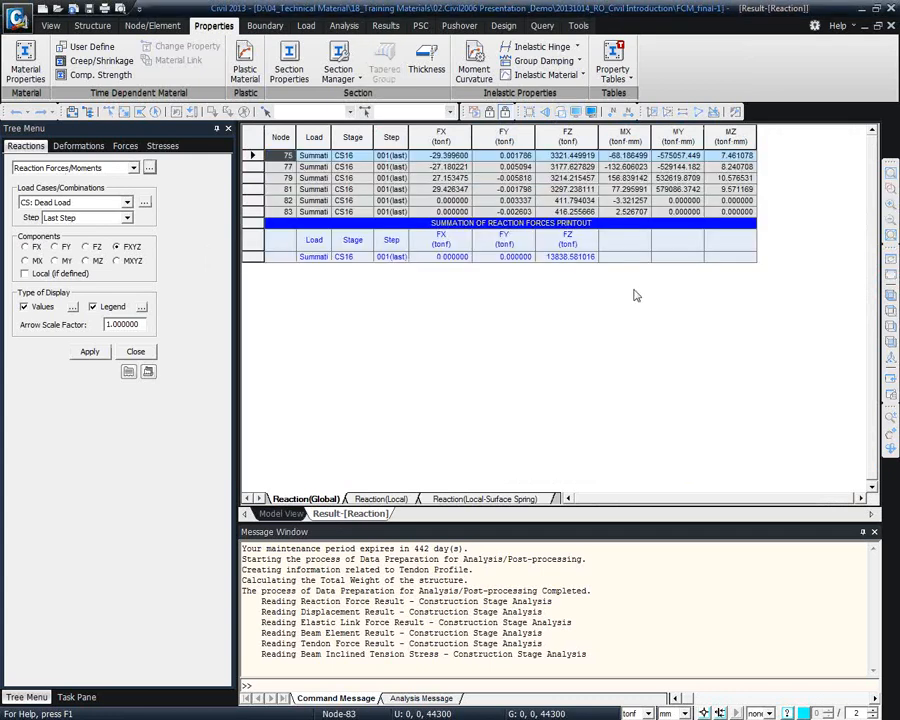
right_click(521, 184)
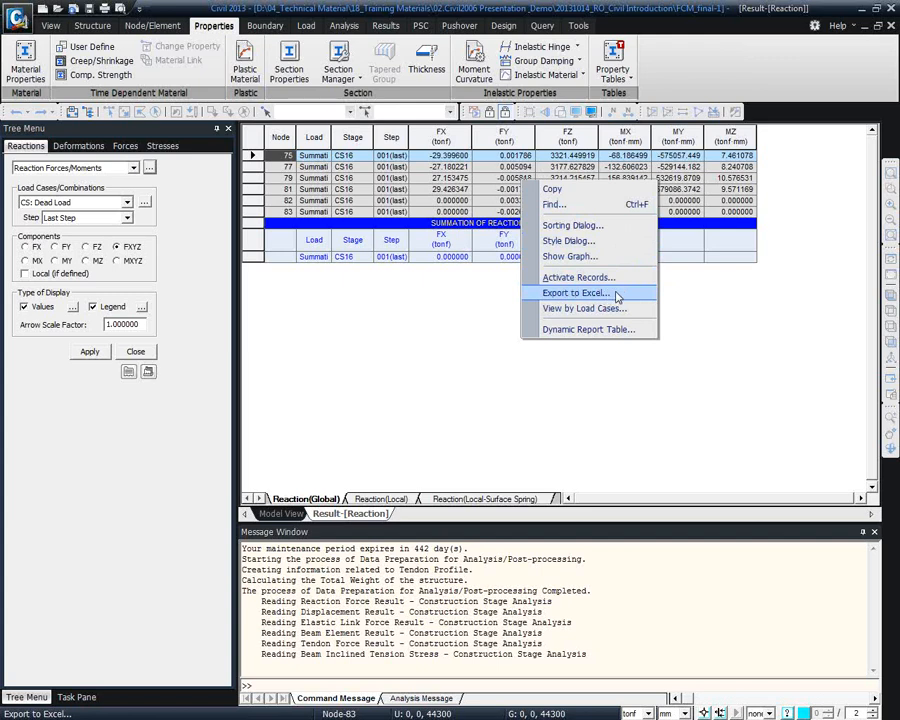
click(382, 200)
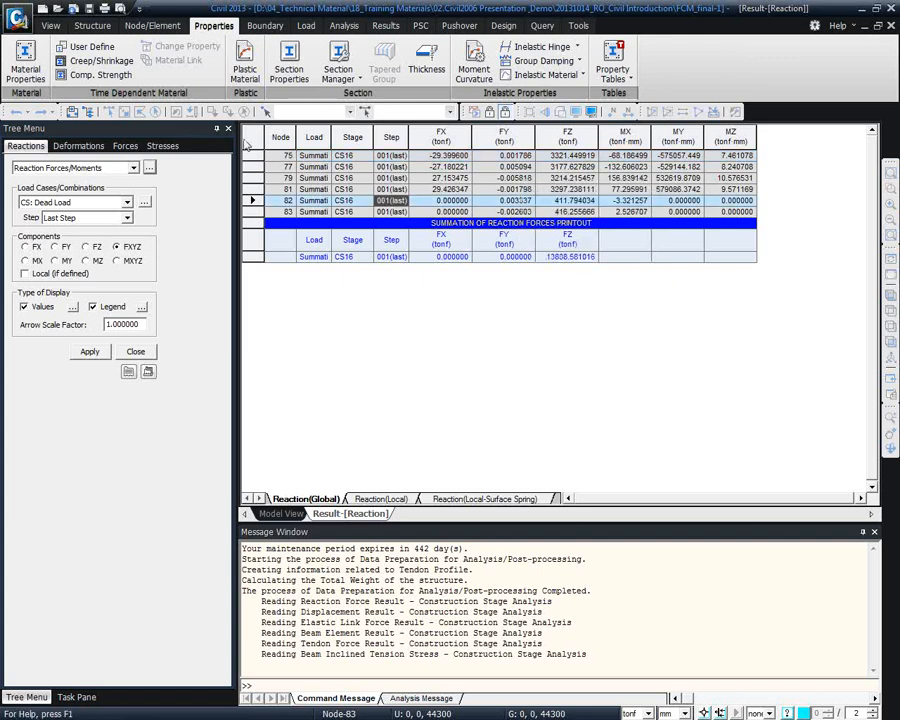
click(618, 190)
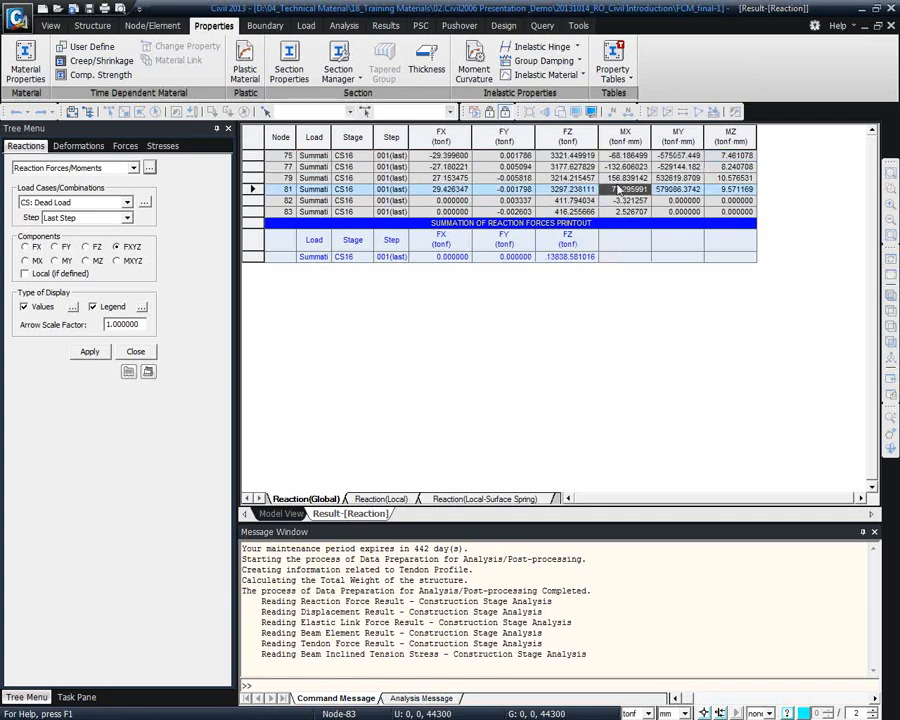
click(443, 178)
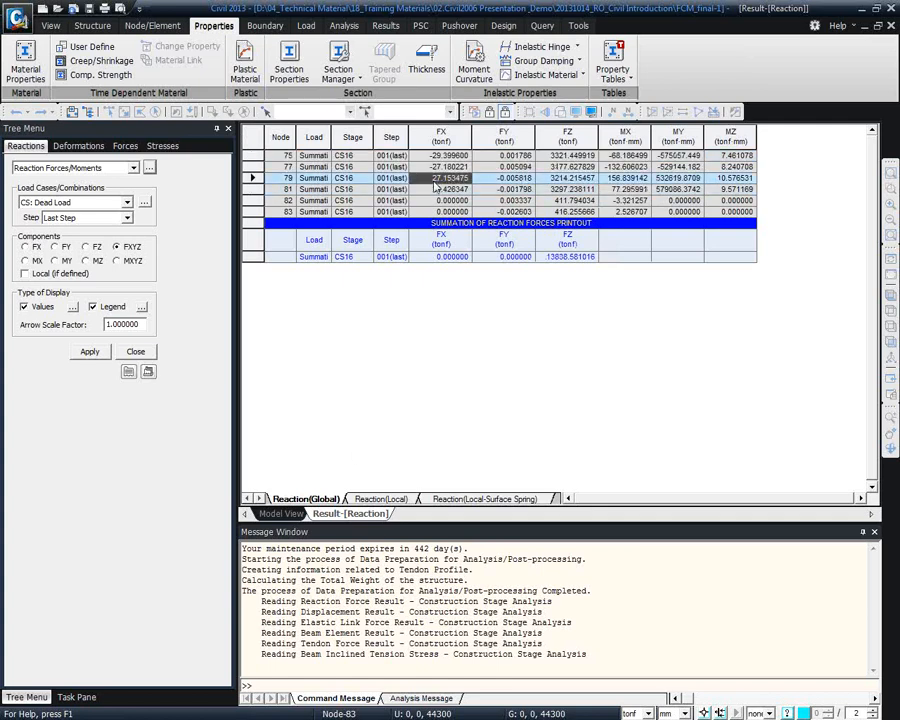
Leave the reaction force display and open the Tendon Loss result table
click(267, 514)
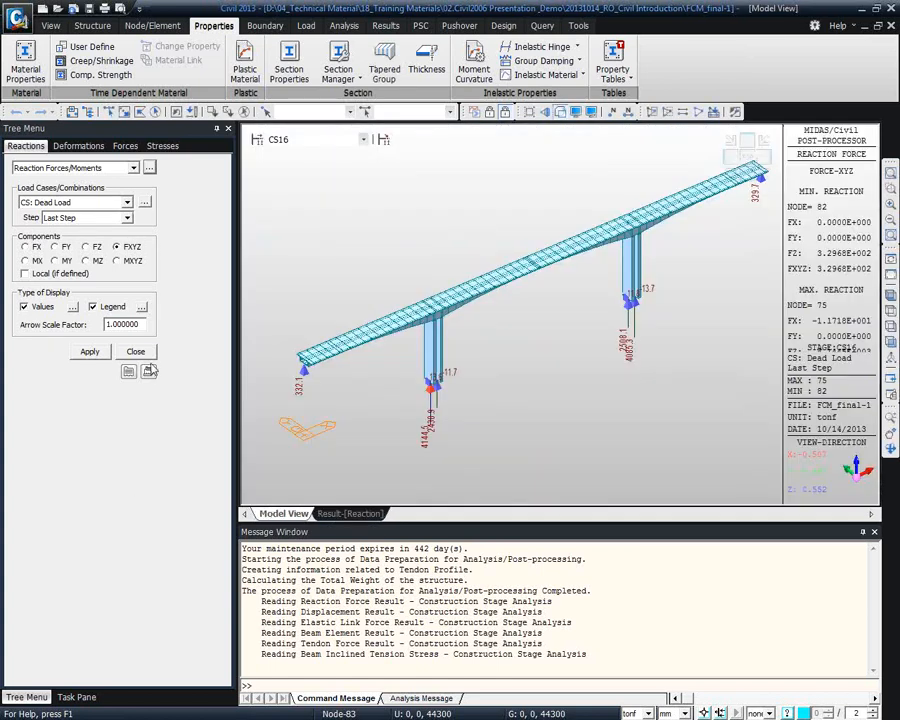
click(144, 352)
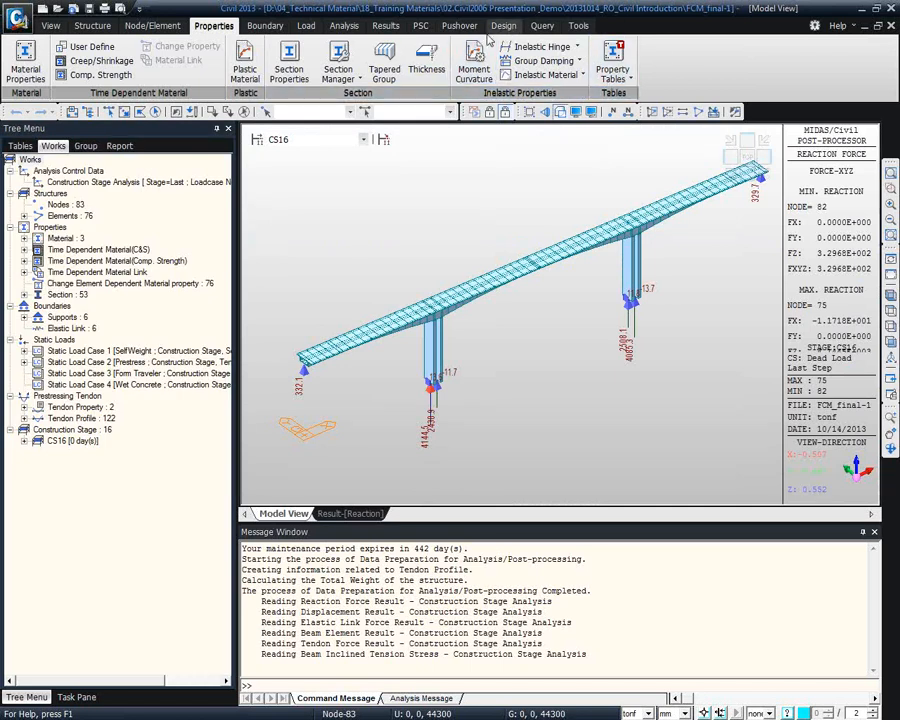
click(386, 25)
click(829, 78)
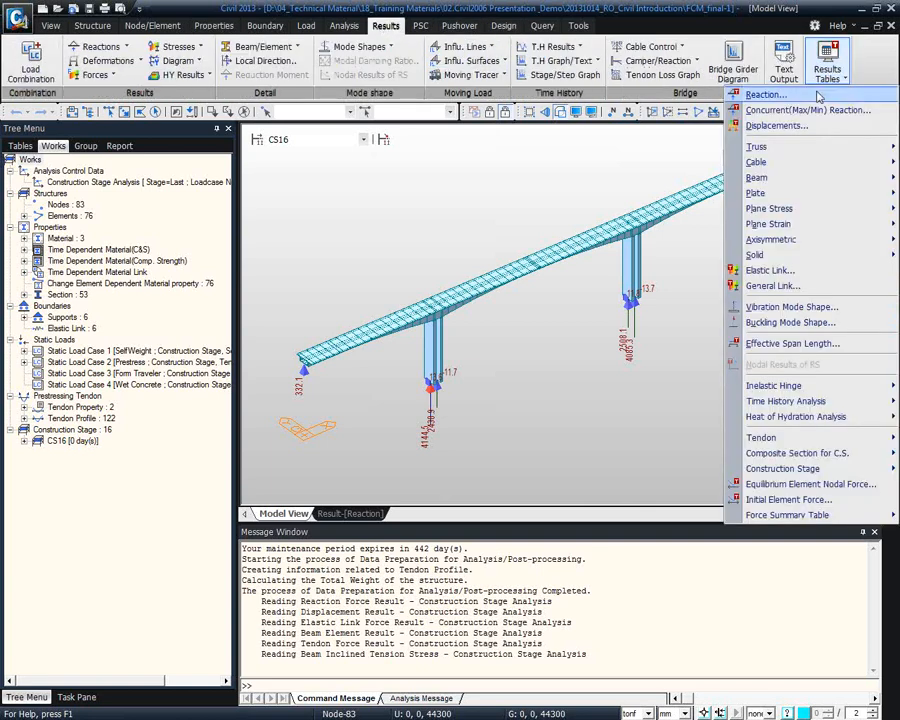
mouse_move(775, 438)
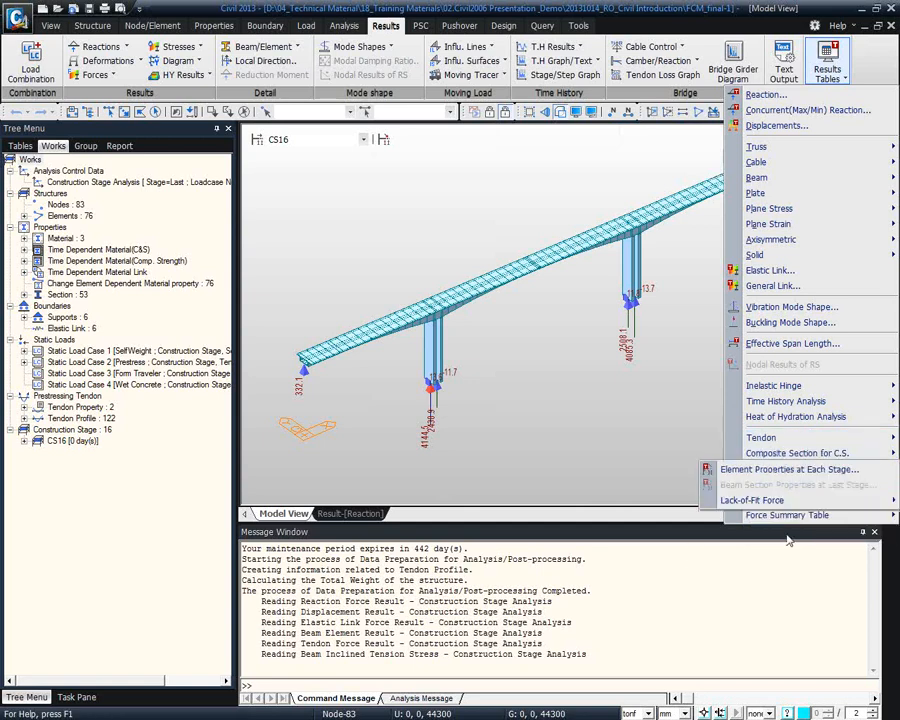
mouse_move(775, 437)
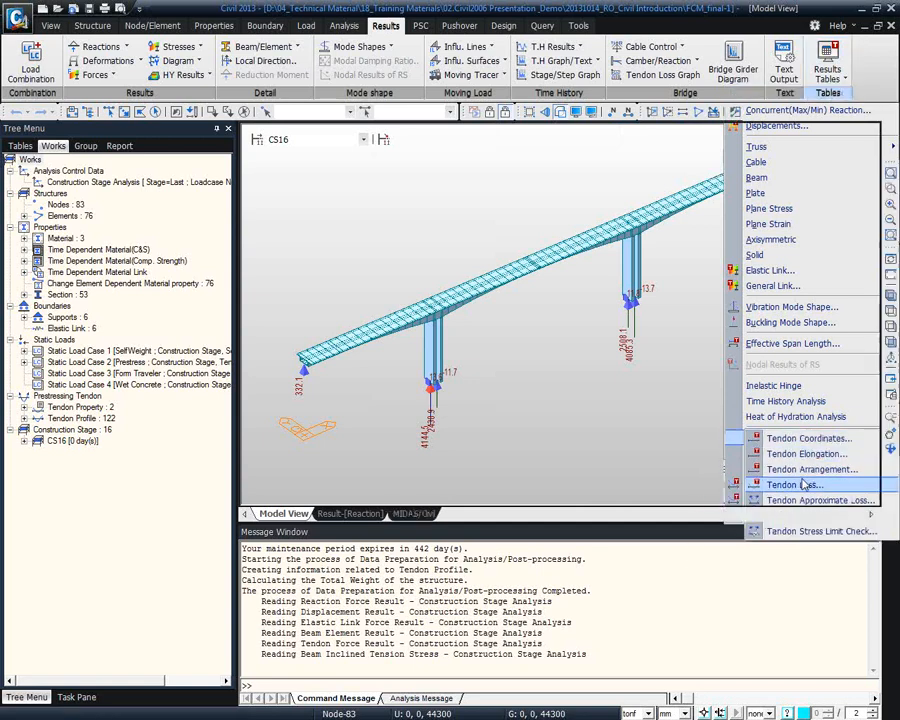
click(795, 484)
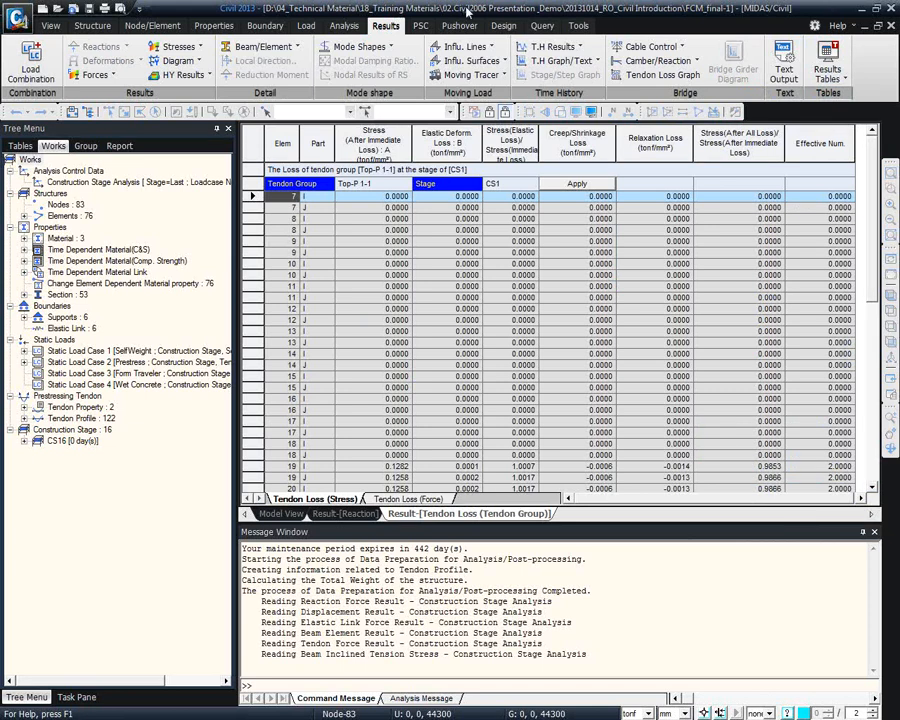
Display the tendon stress losses for tendon group Top-P 2-1 at stage CS1 and look through the element rows
click(449, 232)
click(535, 188)
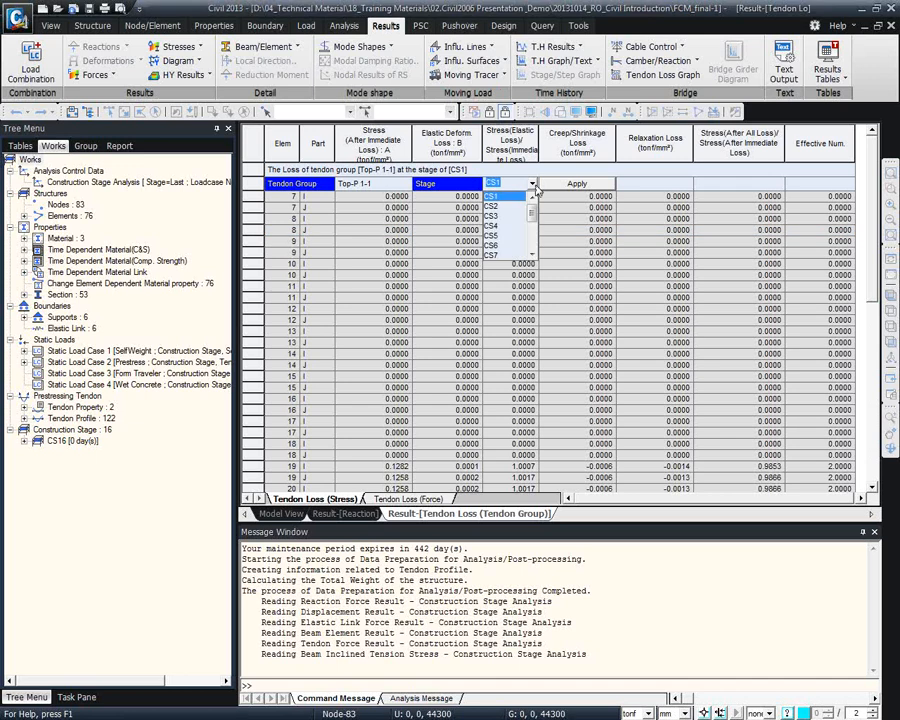
click(535, 188)
click(499, 287)
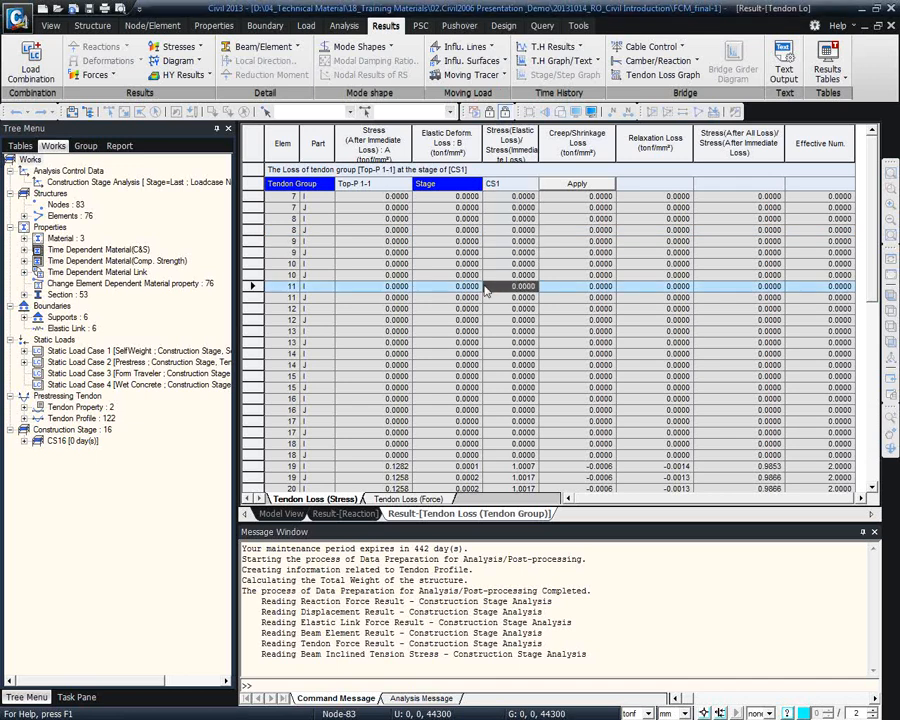
click(406, 185)
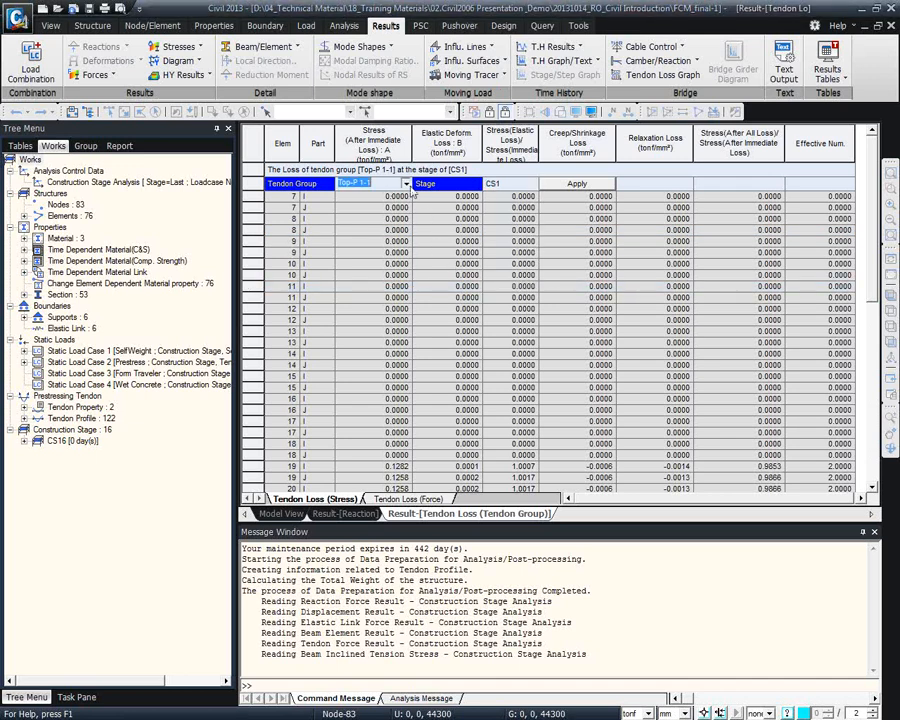
click(377, 217)
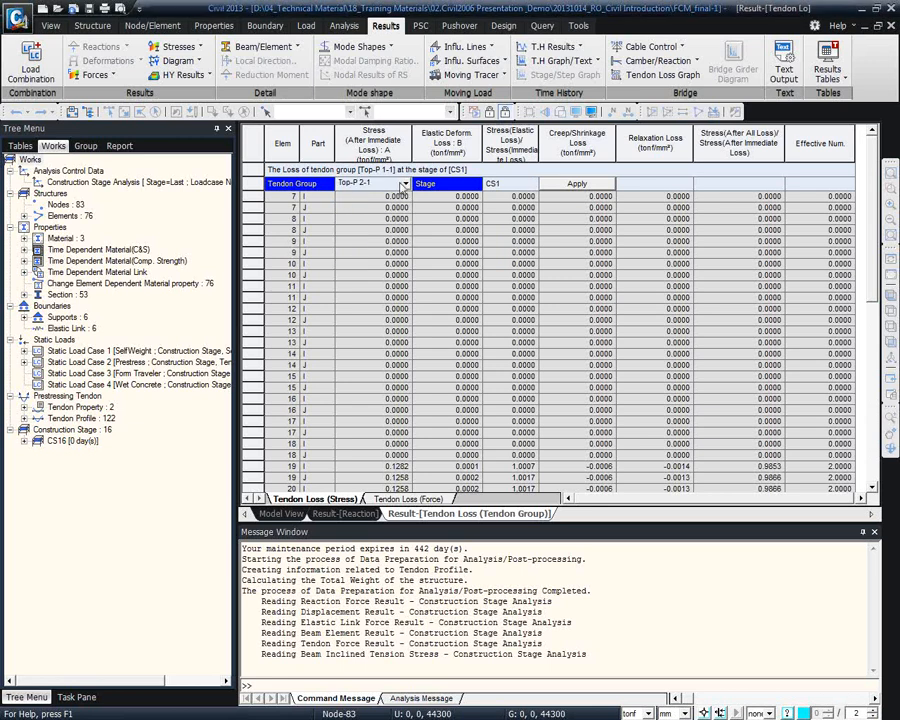
click(406, 185)
click(406, 185)
click(568, 187)
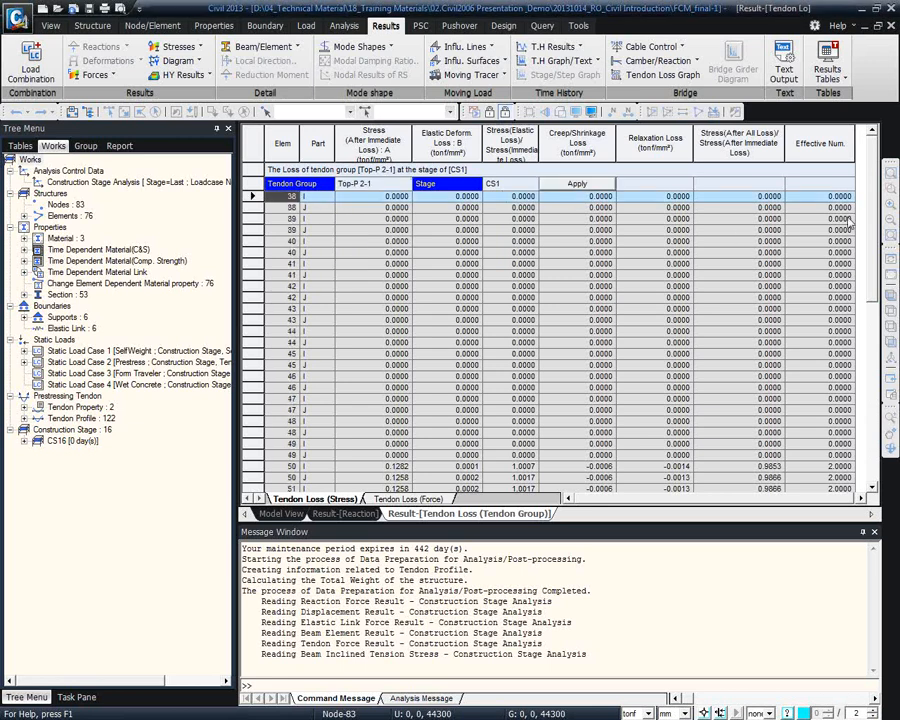
scroll(613, 300, down, 8)
scroll(613, 300, up, 2)
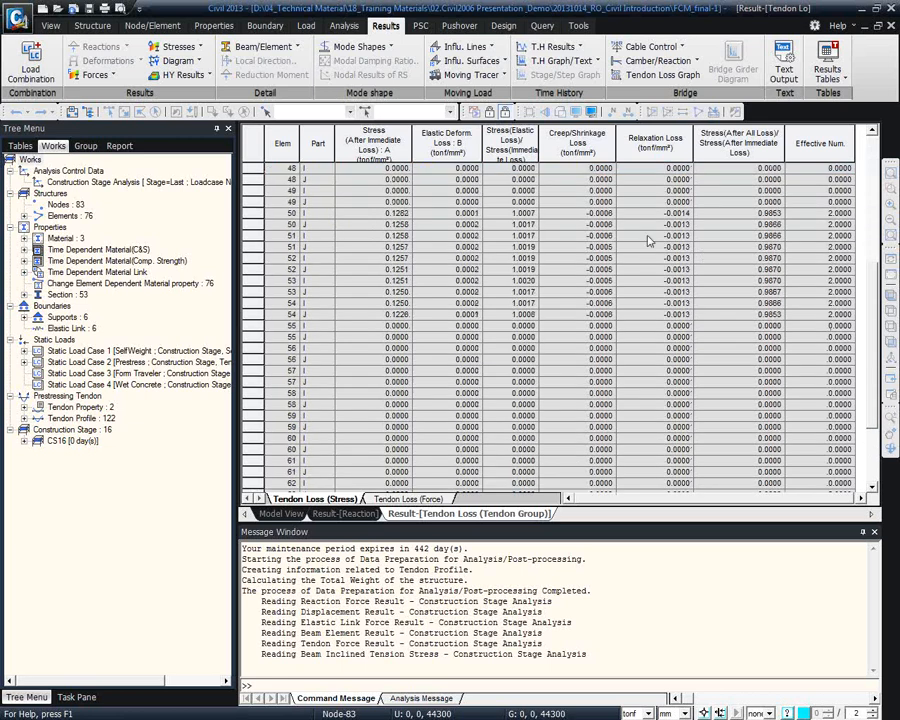
Open the time-dependent loss graph for tendon Top02-01, animate it through the construction stages, and close the graph
click(545, 225)
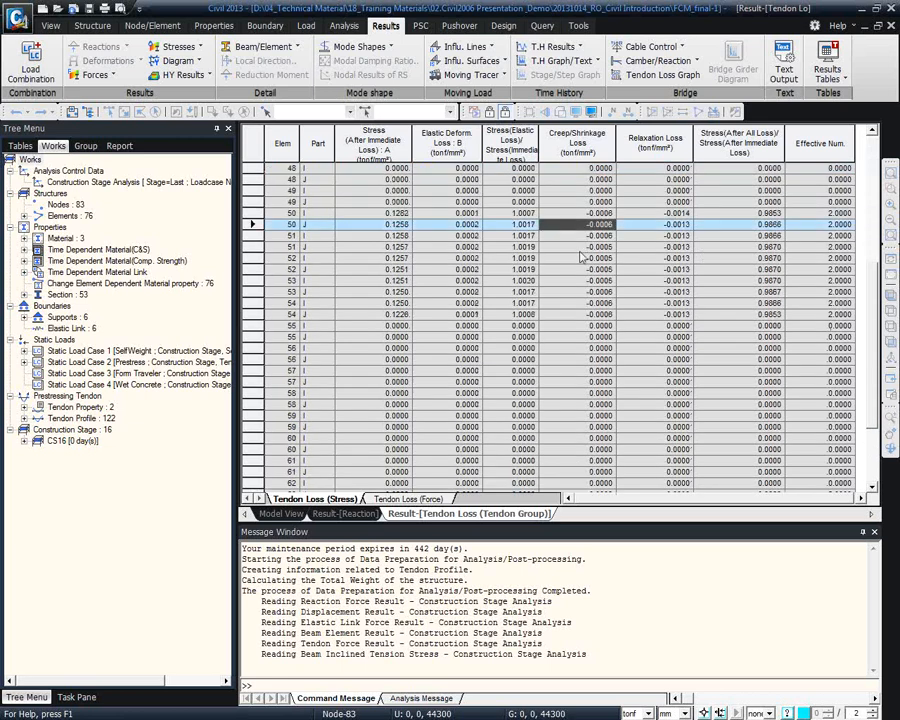
right_click(583, 258)
click(620, 362)
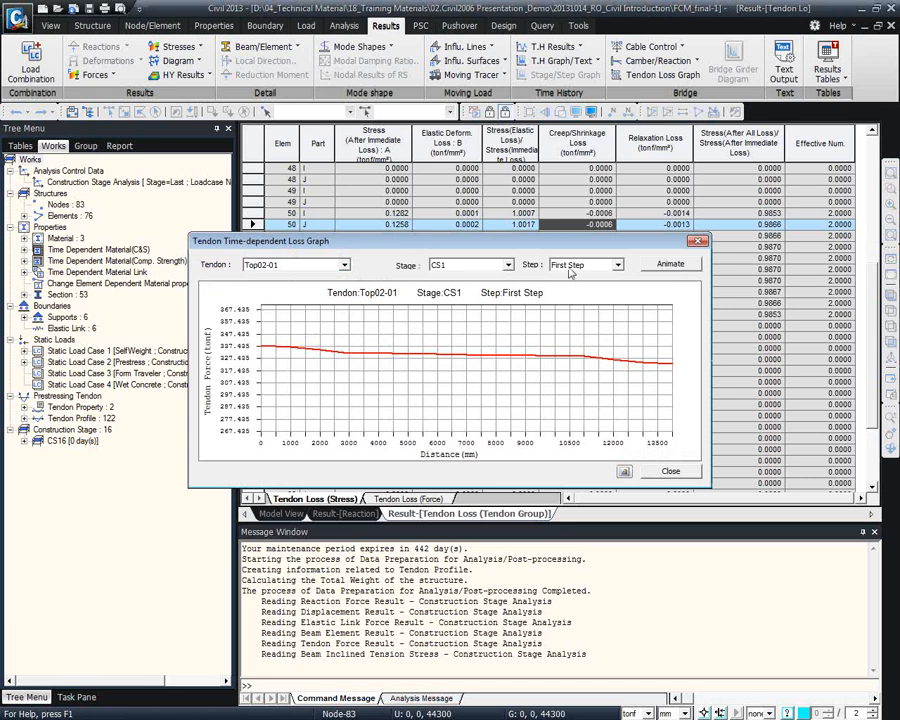
click(674, 265)
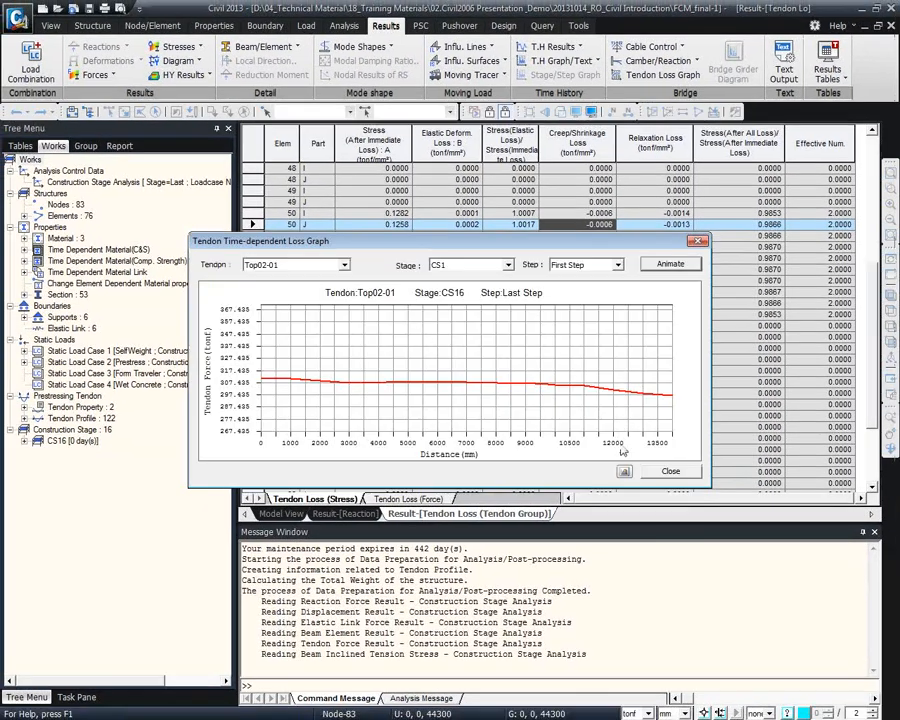
click(665, 469)
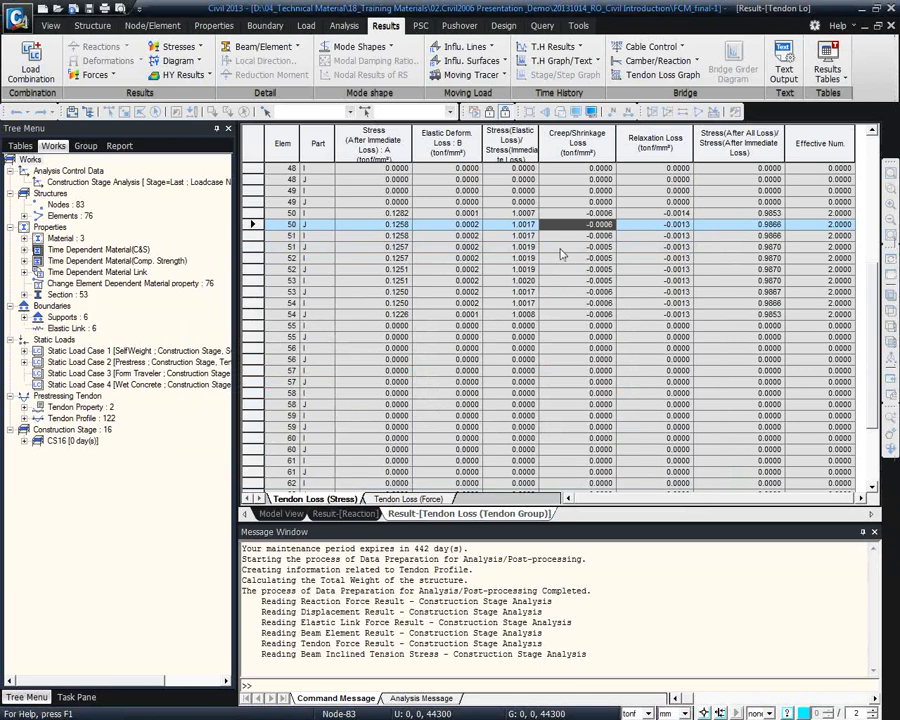
Close the tendon loss and reaction result tables to return to the bridge model
click(548, 312)
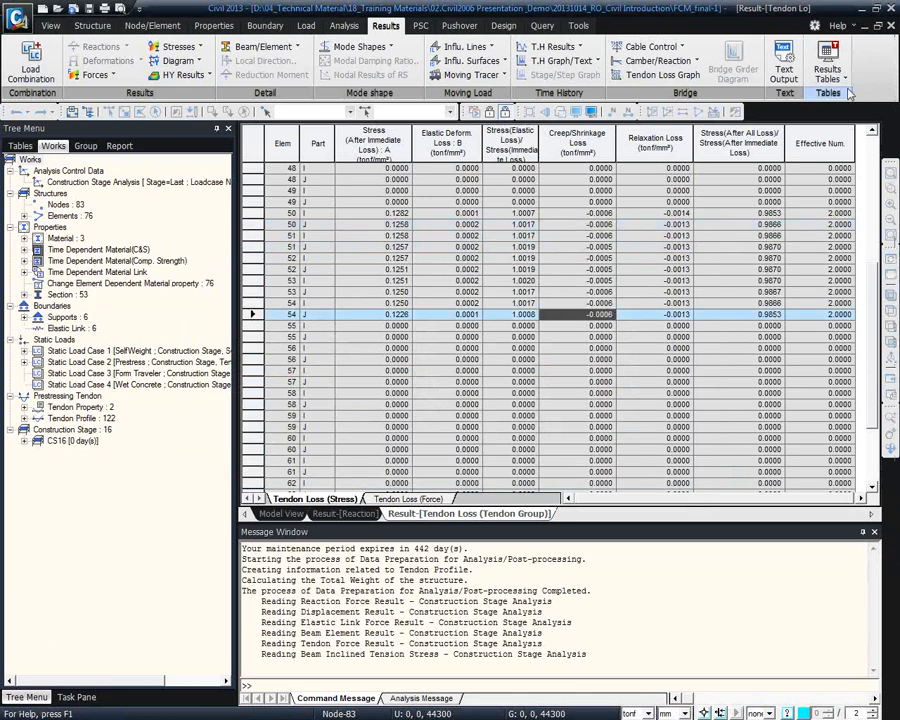
click(890, 26)
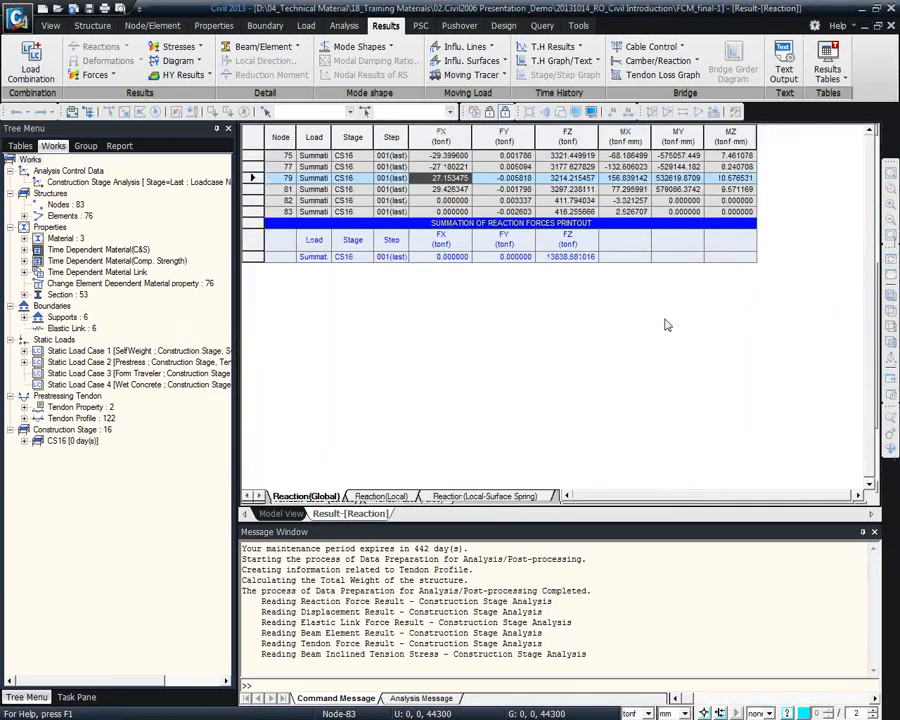
click(889, 26)
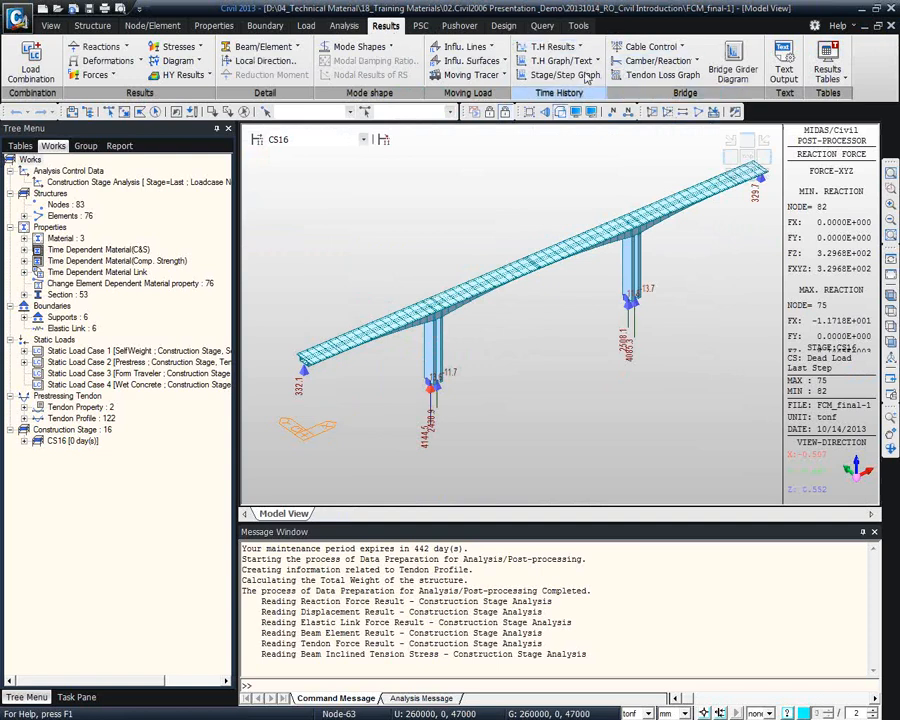
Plot the BridgeGirder group's Combined 3 (+y,-z) stress diagram for CS: Dead Load at the last step of CS16, and maximize it
click(733, 70)
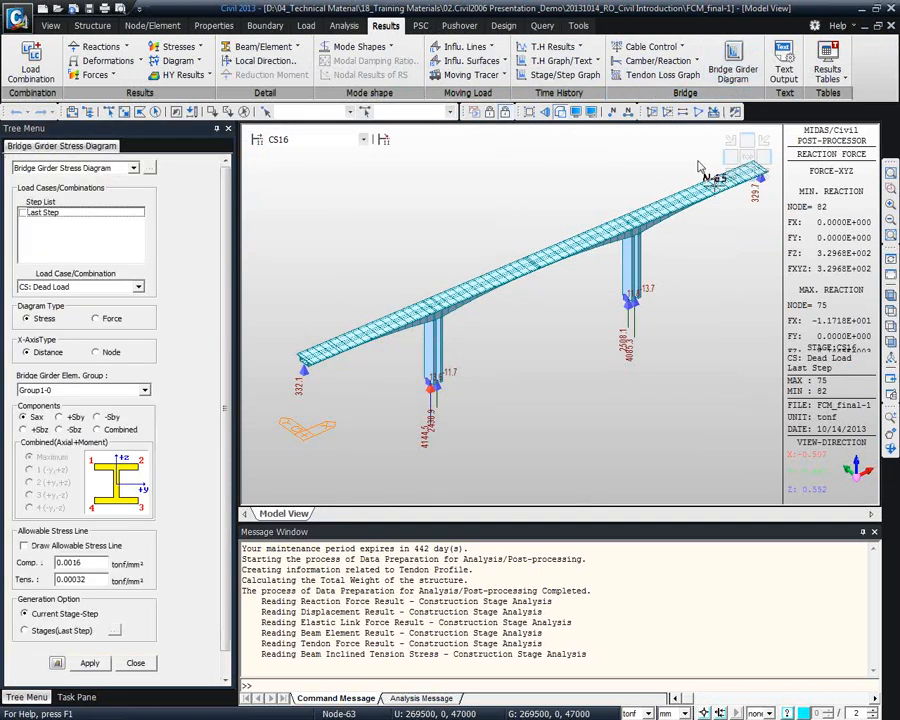
click(22, 212)
scroll(100, 265, down, 1)
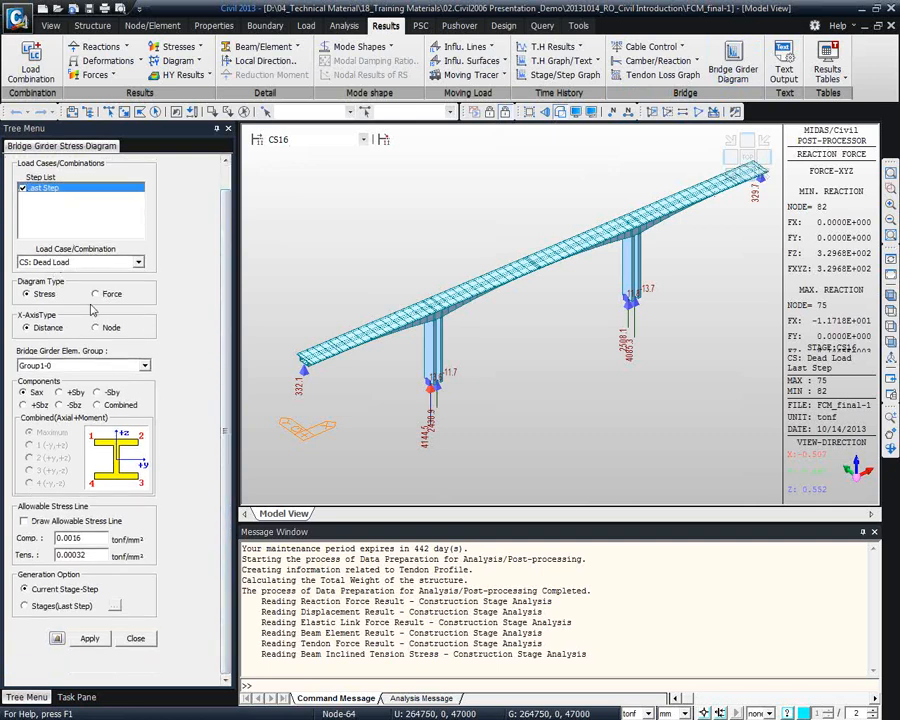
click(126, 404)
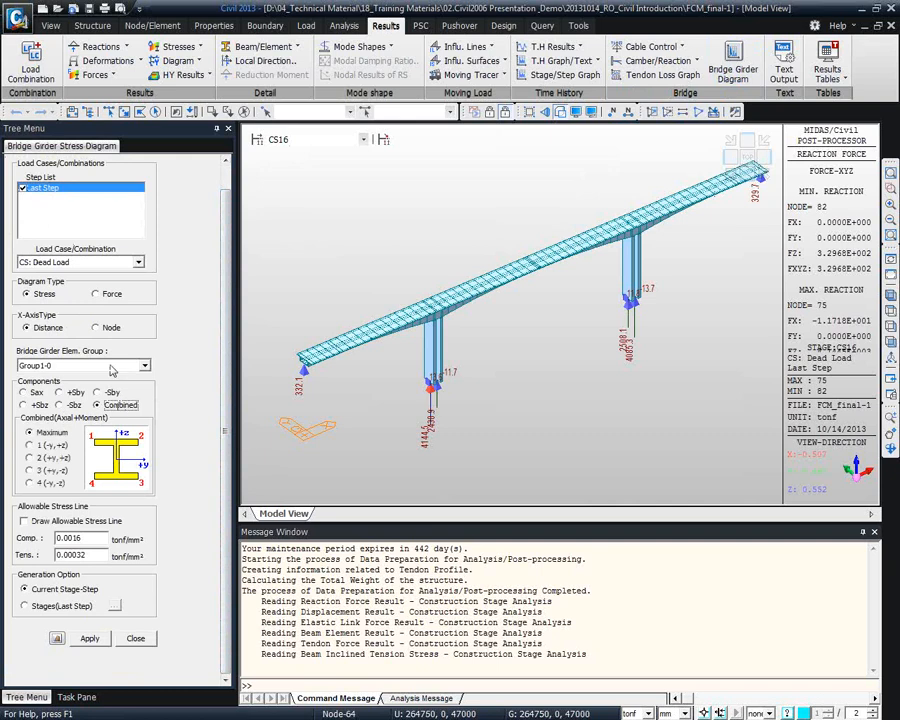
click(144, 365)
drag(148, 397, 148, 410)
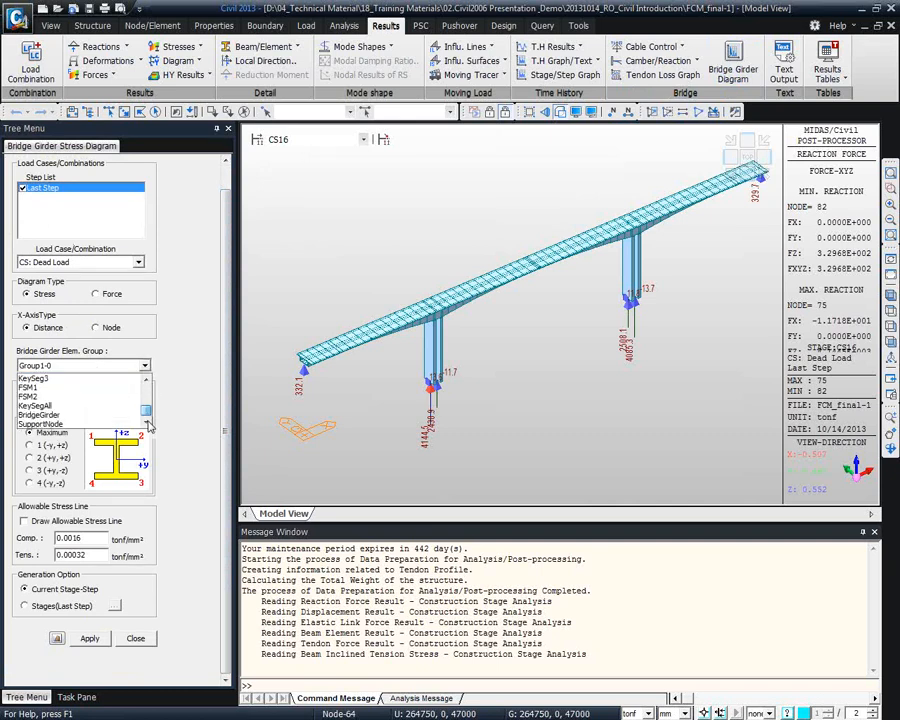
click(65, 422)
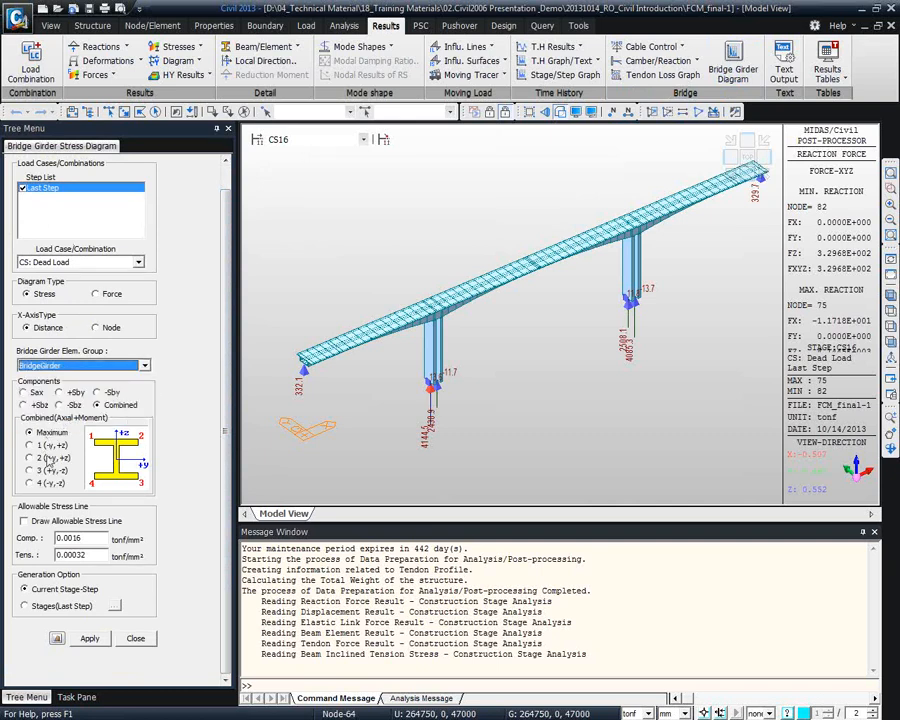
click(31, 470)
click(89, 638)
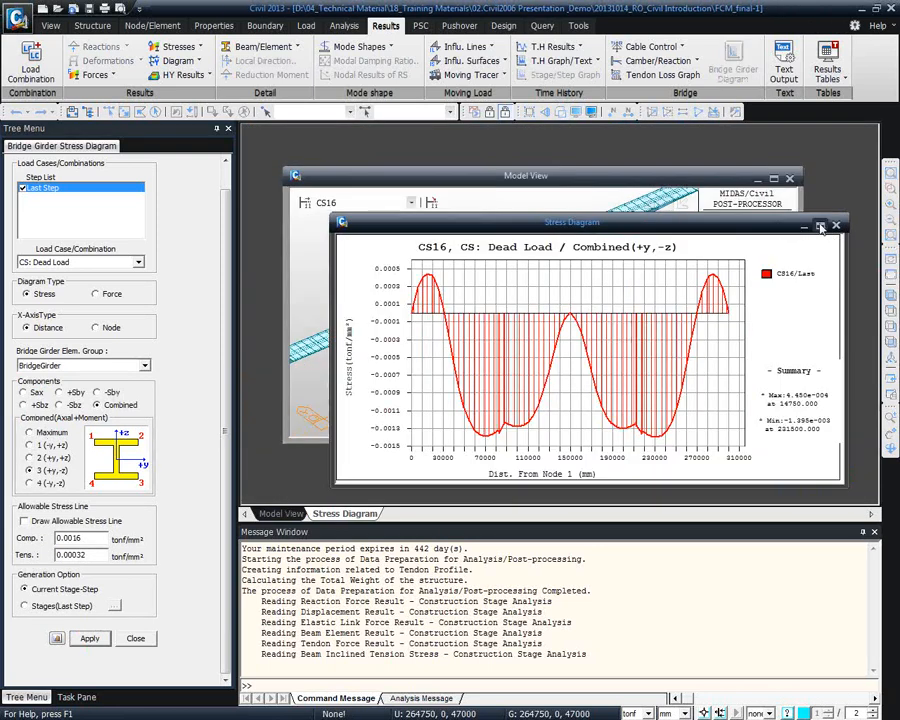
click(820, 228)
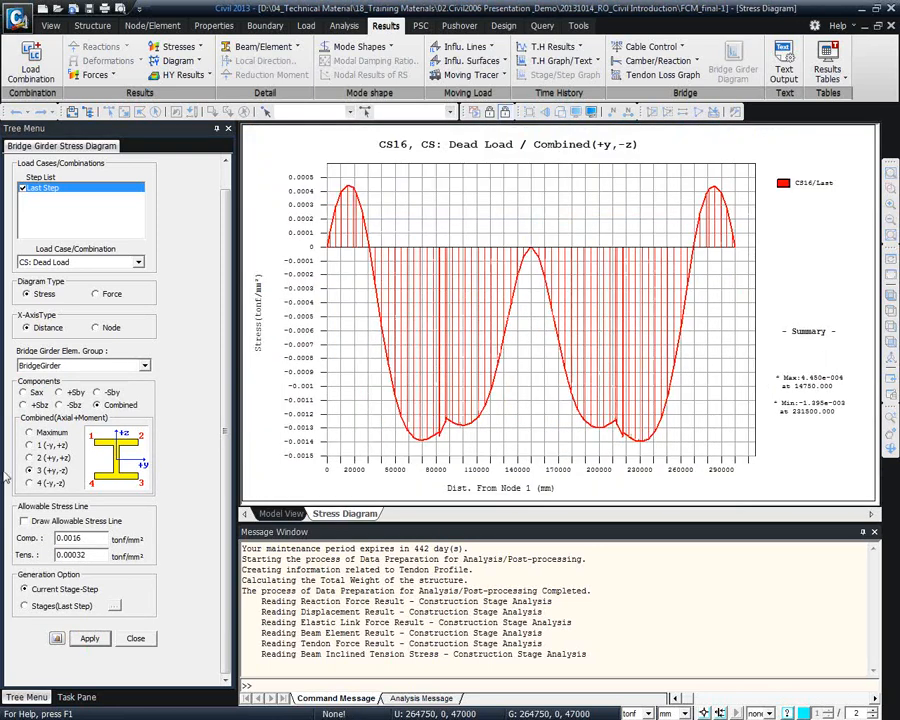
Replot the bridge girder stress diagram with the allowable stress lines, check the graph's options, and return to the model view
click(36, 523)
click(88, 540)
click(89, 639)
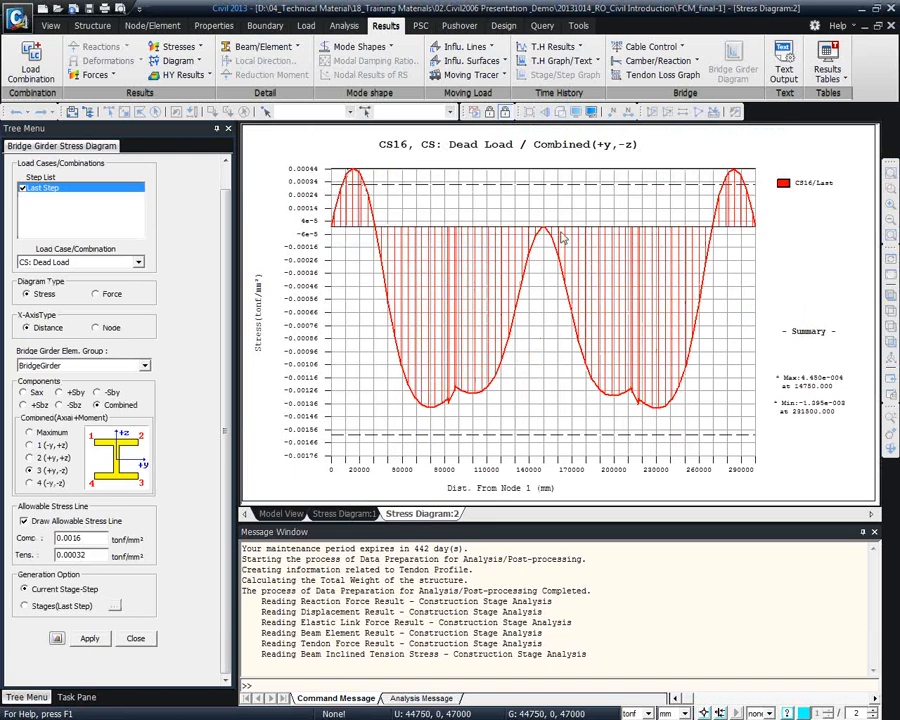
mouse_move(751, 191)
right_click(518, 219)
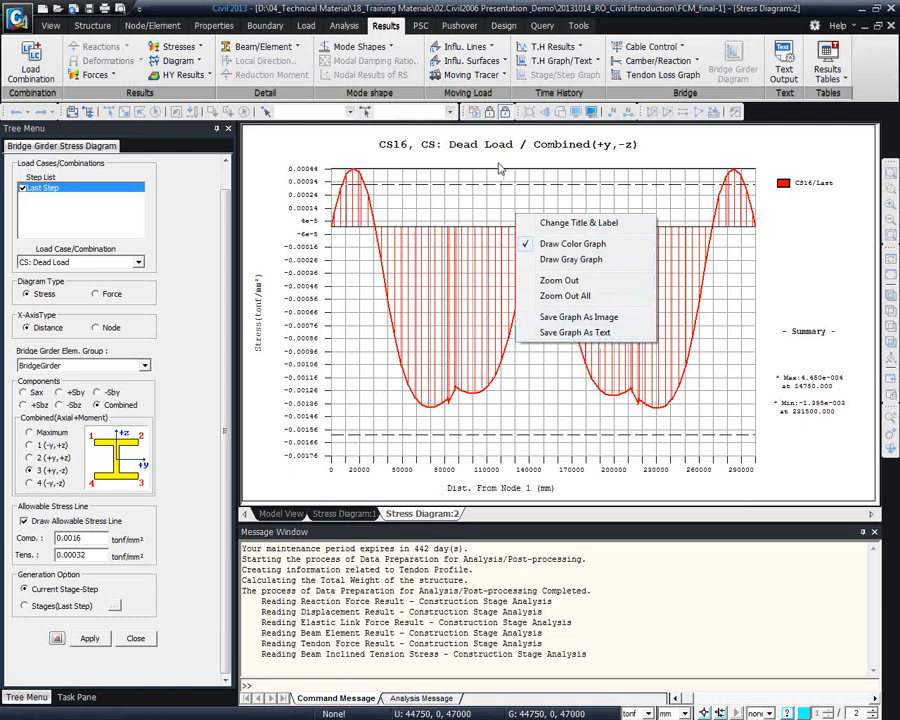
click(756, 203)
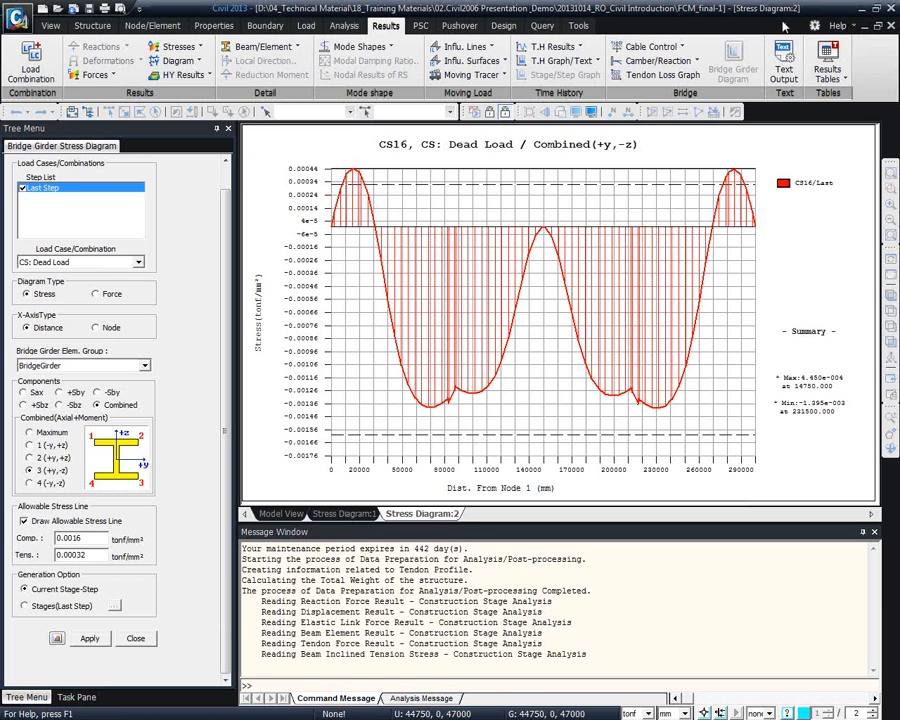
click(290, 513)
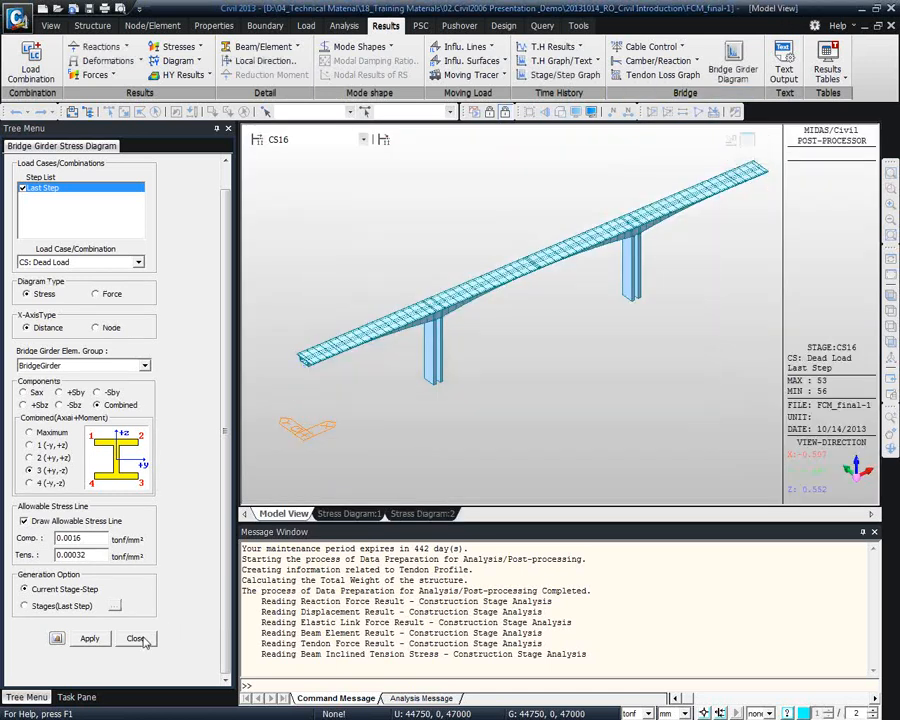
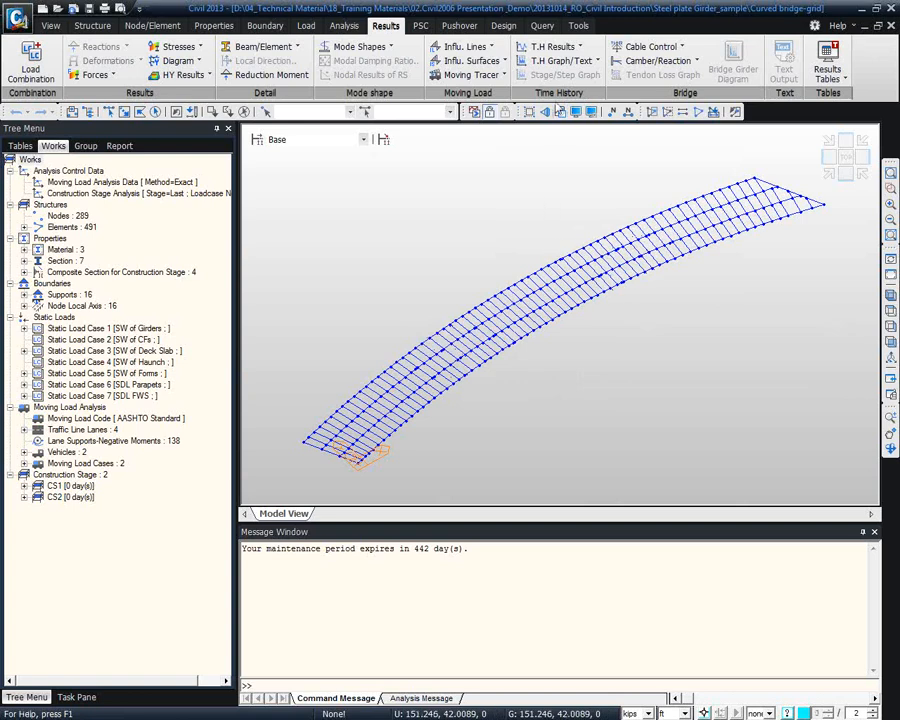
Show the curved bridge grid model with its section shapes and zoom in on the girder ends near the origin
click(560, 113)
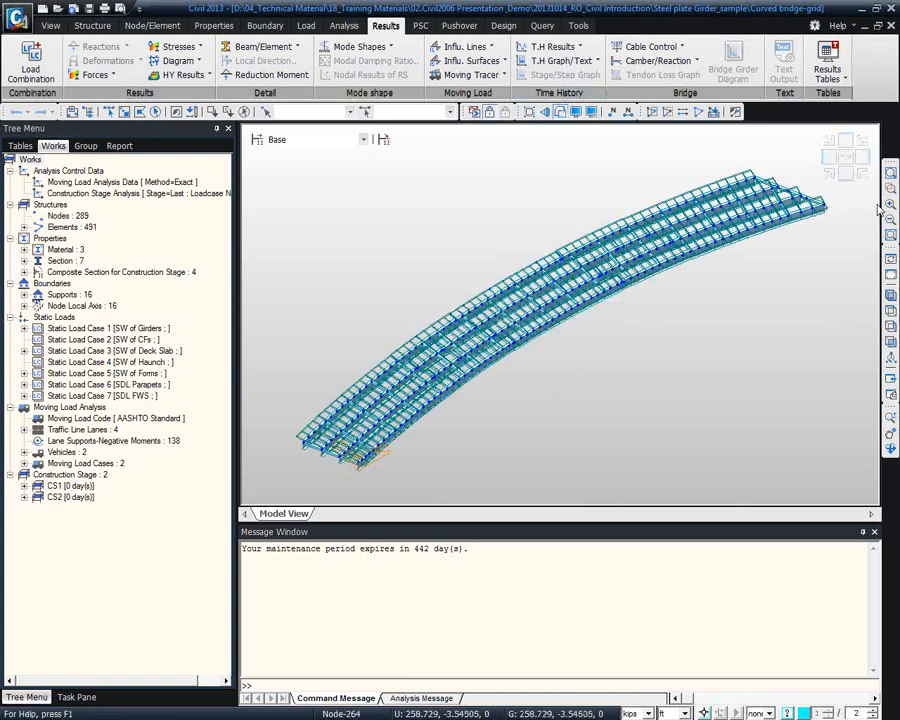
click(627, 121)
click(889, 188)
drag(310, 445, 395, 483)
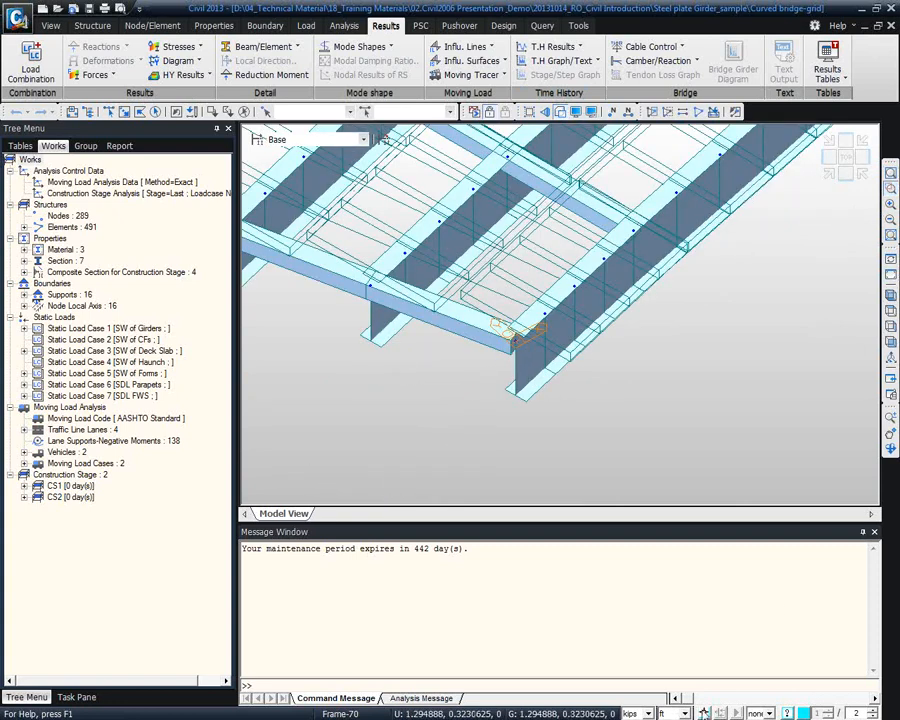
Display construction stage CS1 of the curved bridge to examine its steel girders and cross frames
click(300, 139)
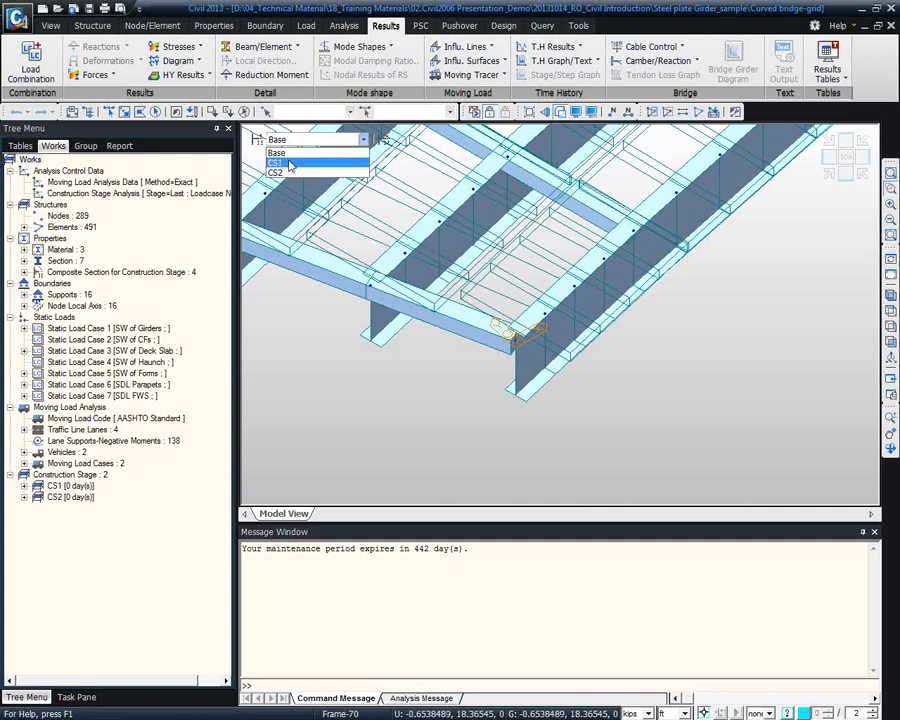
click(289, 163)
ctrl+middle_drag(610, 360, 668, 544)
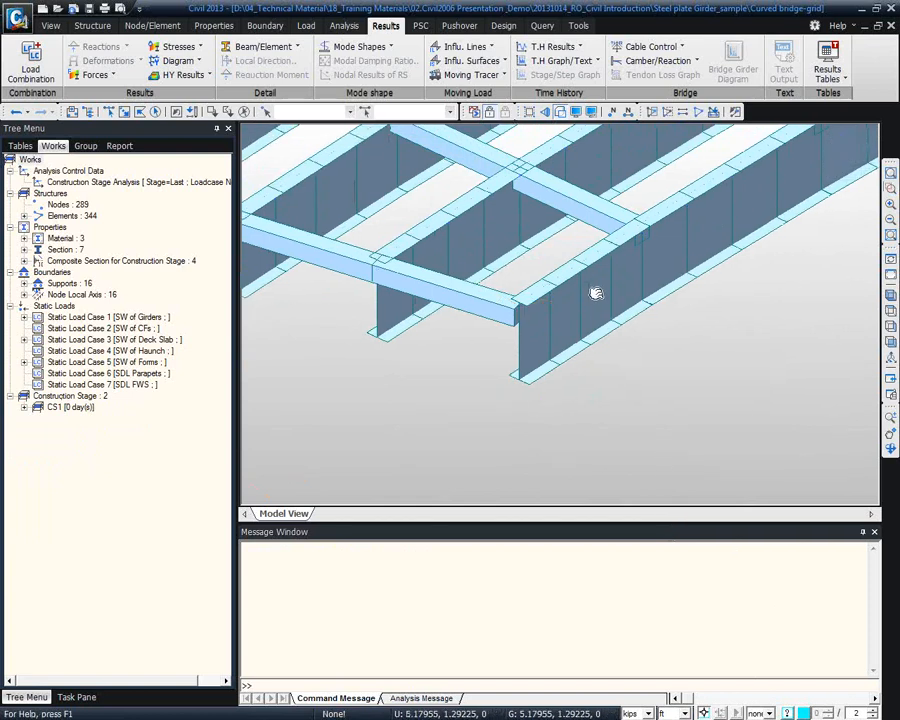
Display construction stage CS2 of the curved bridge to examine the deck elements above the girders and cross frames
scroll(586, 286, down, 3)
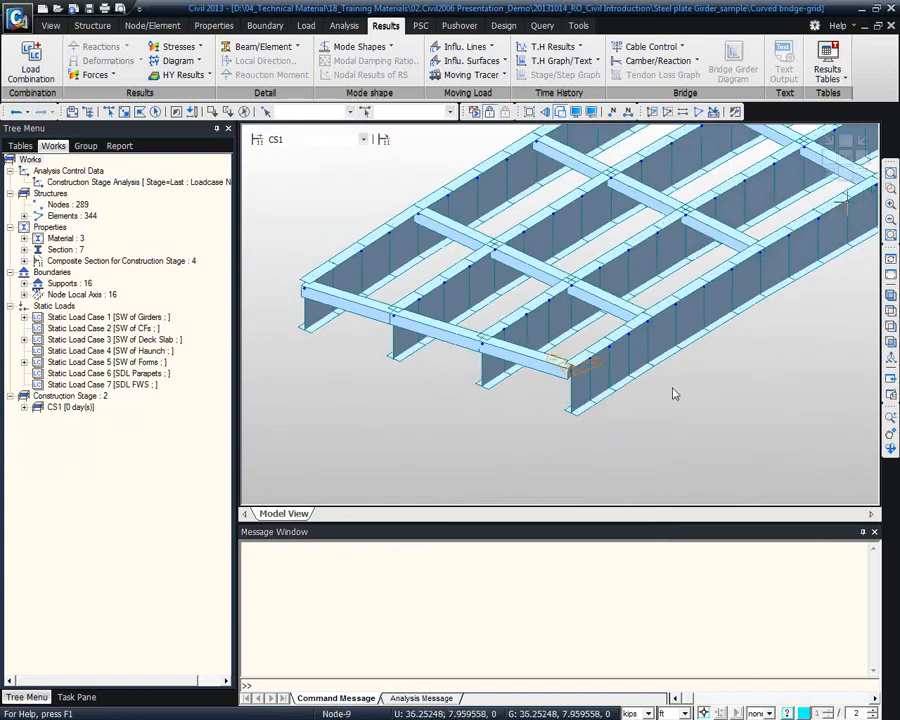
click(305, 140)
click(296, 175)
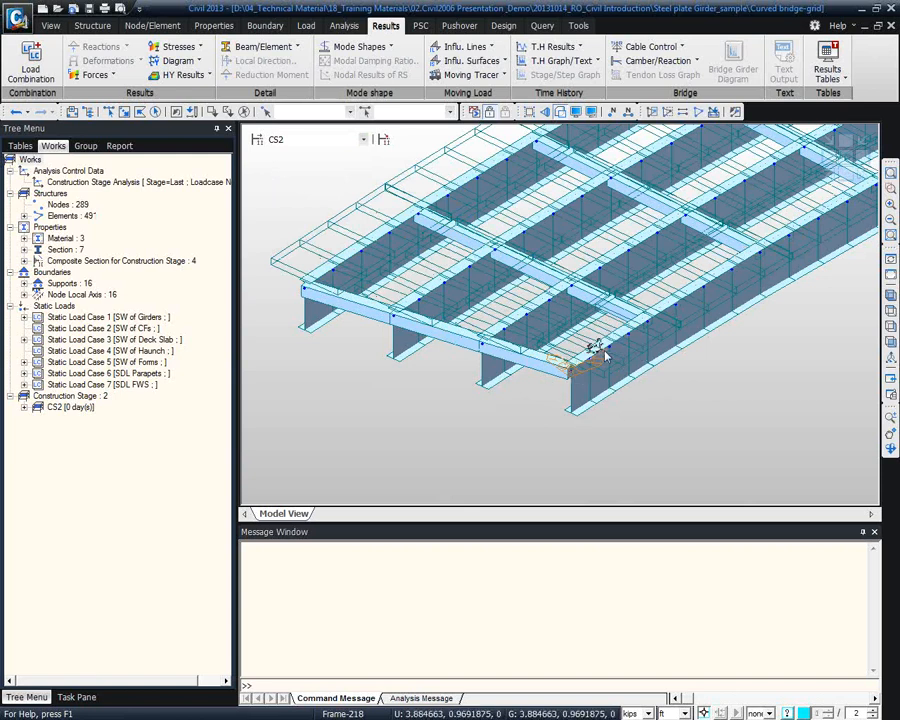
mouse_move(604, 356)
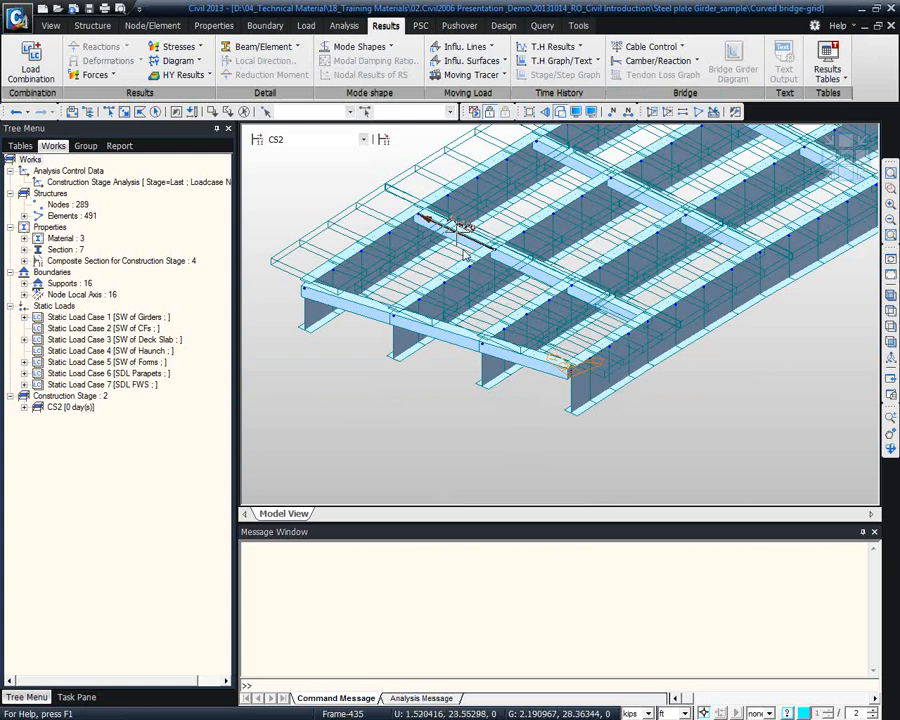
click(88, 513)
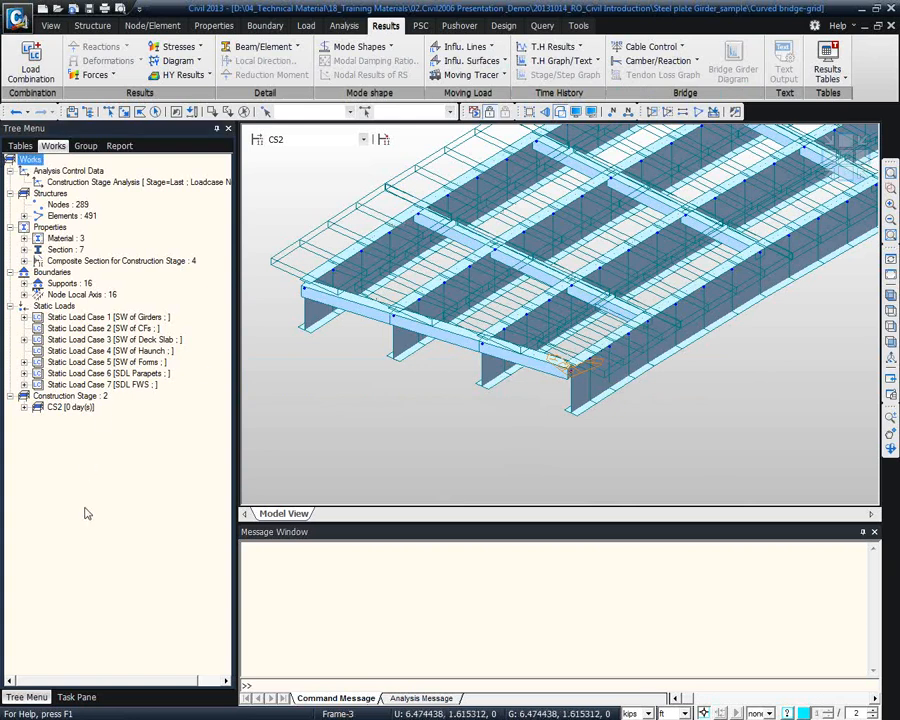
Review the G1&4 S one section data and its available section types, then list the composite sections for construction stage
double_click(51, 253)
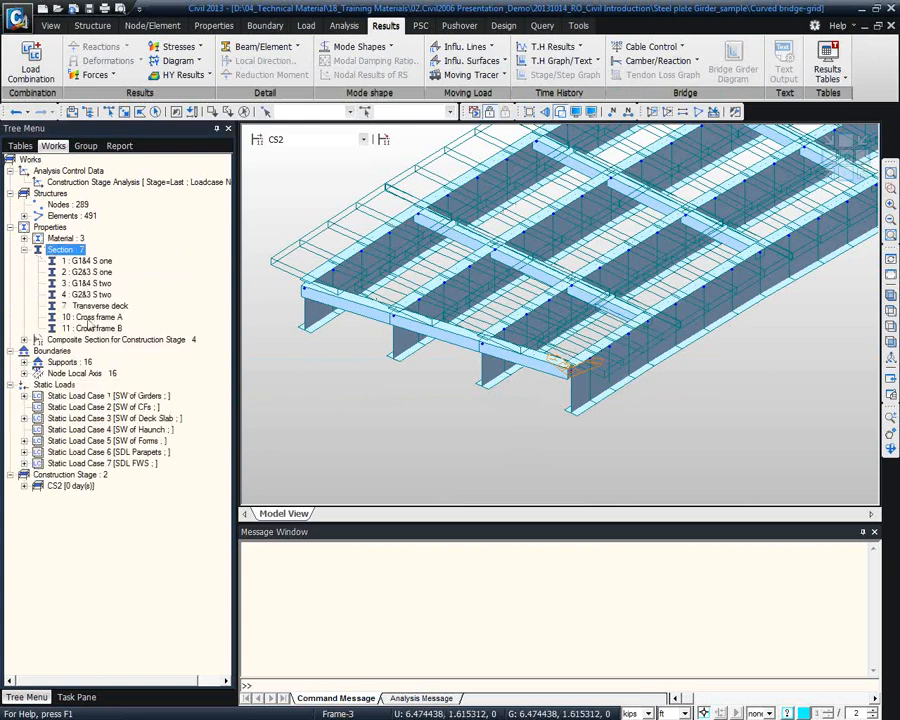
right_click(105, 262)
click(146, 442)
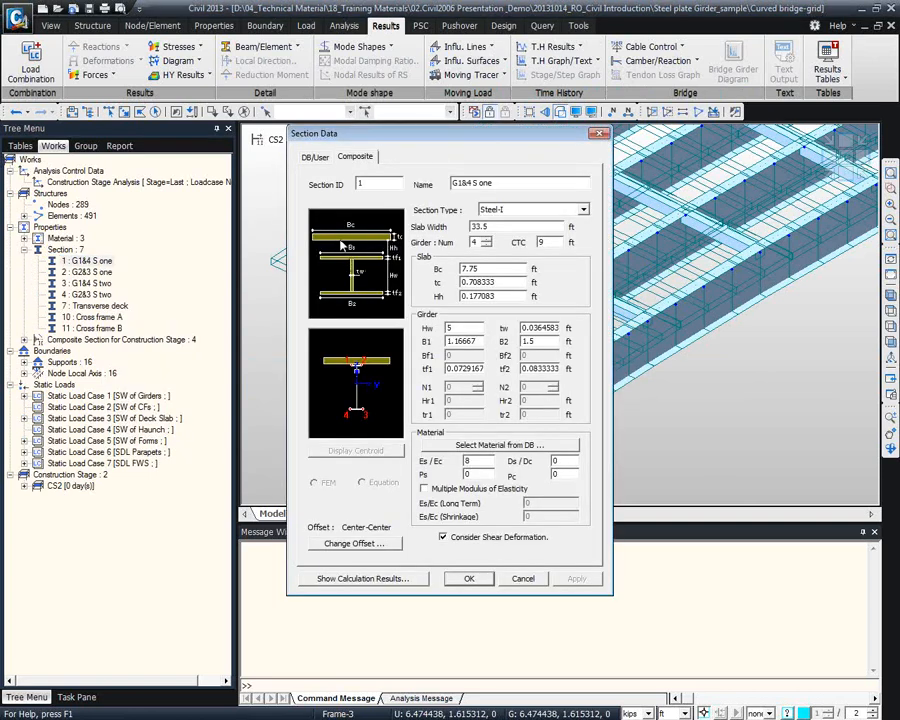
click(507, 211)
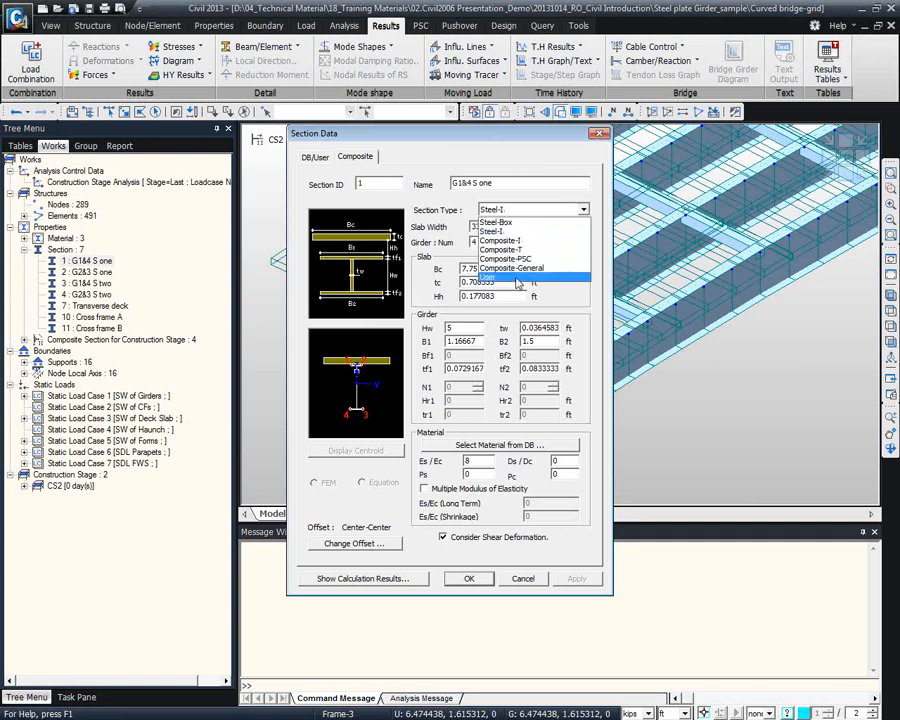
click(455, 202)
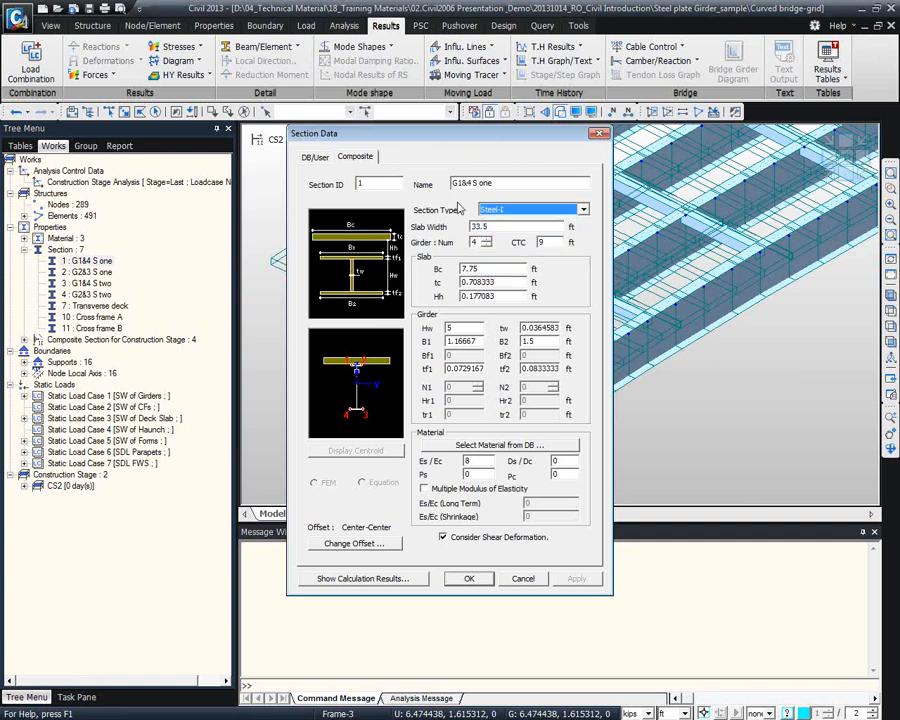
click(596, 134)
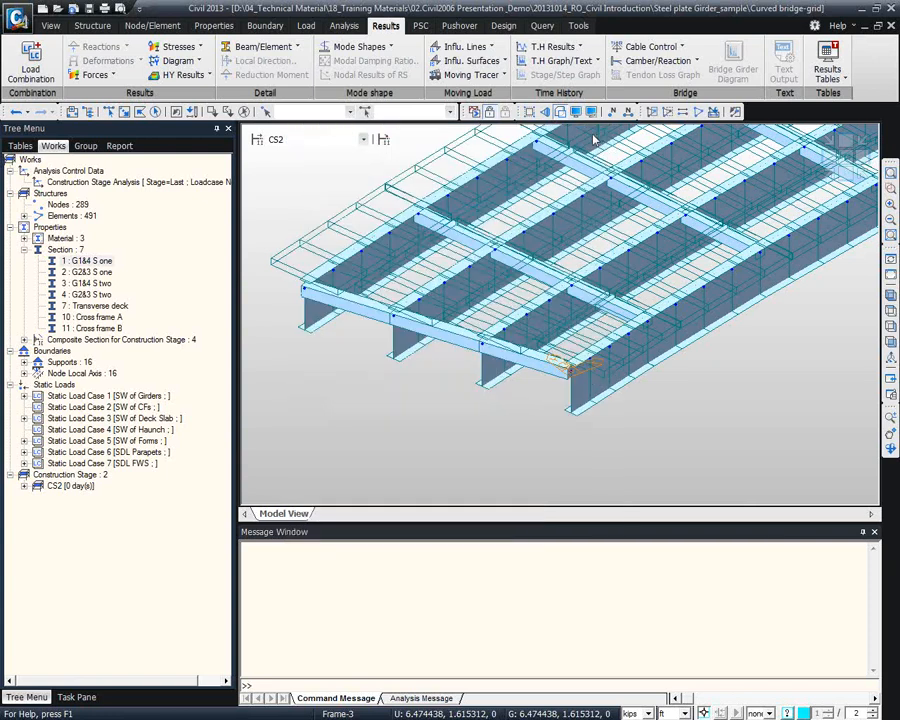
double_click(93, 342)
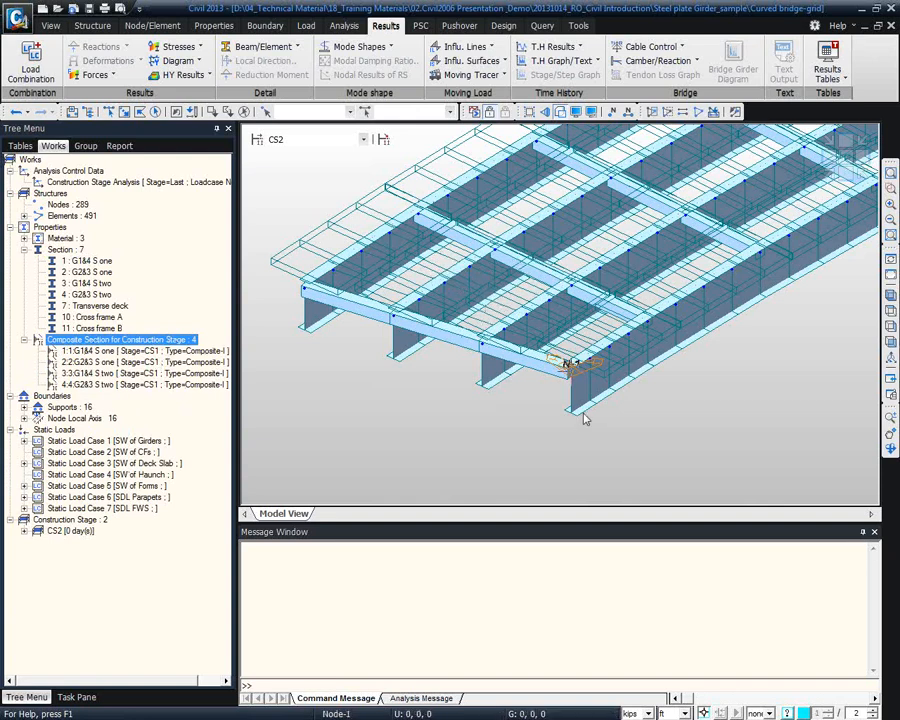
Open the Curved bridge-3D model and zoom in on the girder ends near the origin
key(ctrl+o)
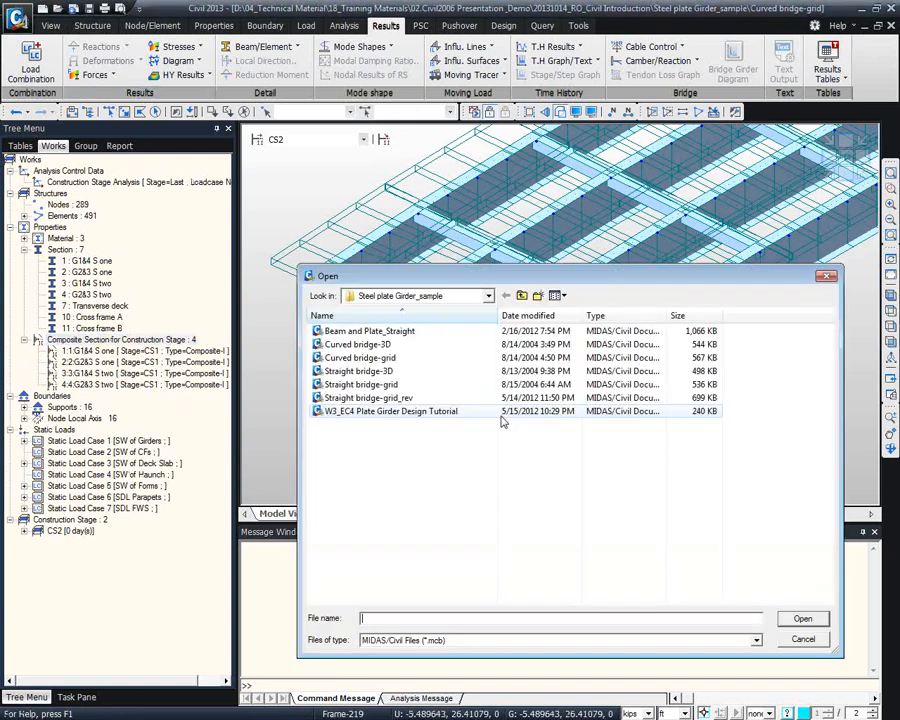
click(357, 344)
click(789, 621)
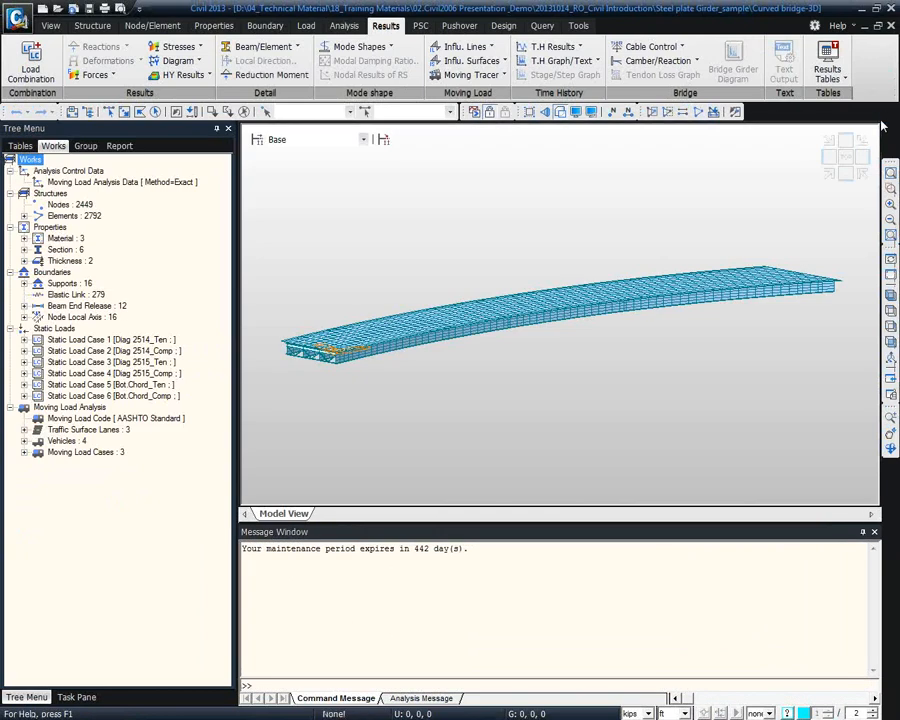
click(890, 172)
drag(273, 329, 368, 380)
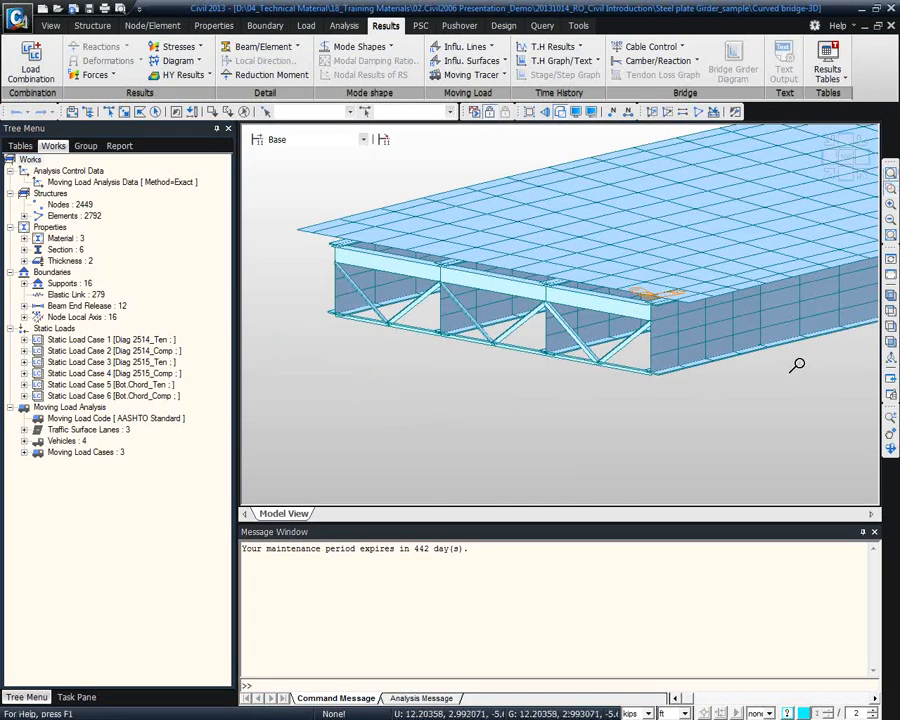
drag(279, 209, 740, 426)
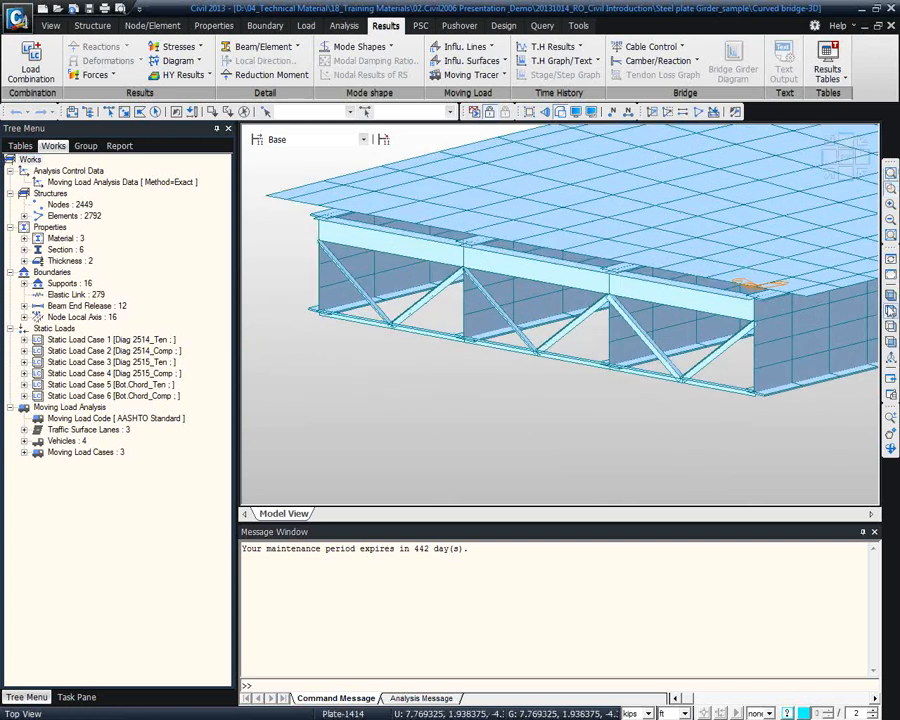
Isolate the end cross frame at the origin end of the bridge in plan and examine it in isometric view
click(890, 310)
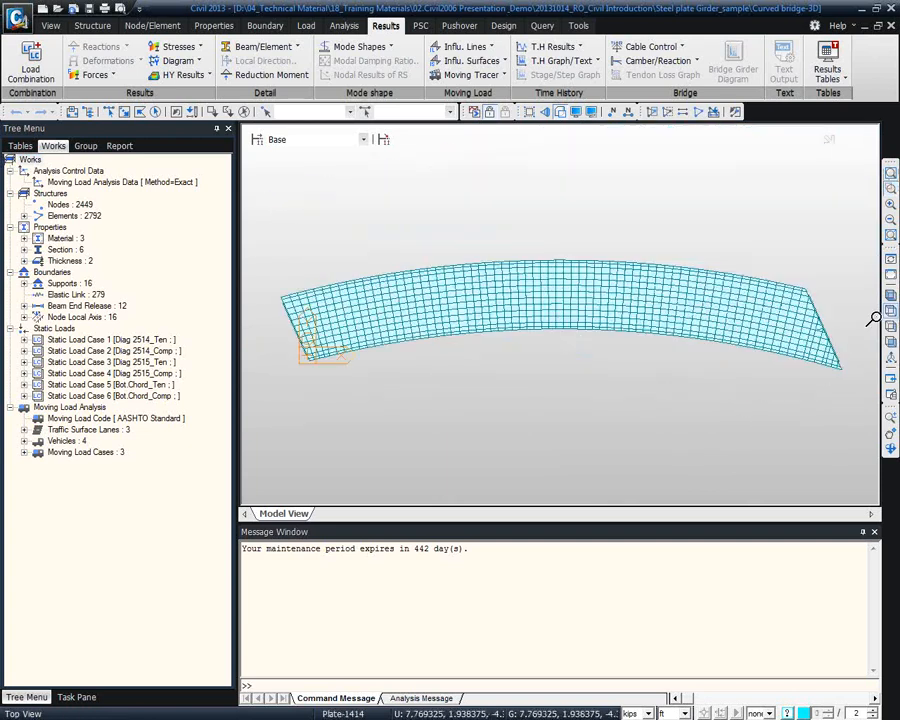
click(140, 111)
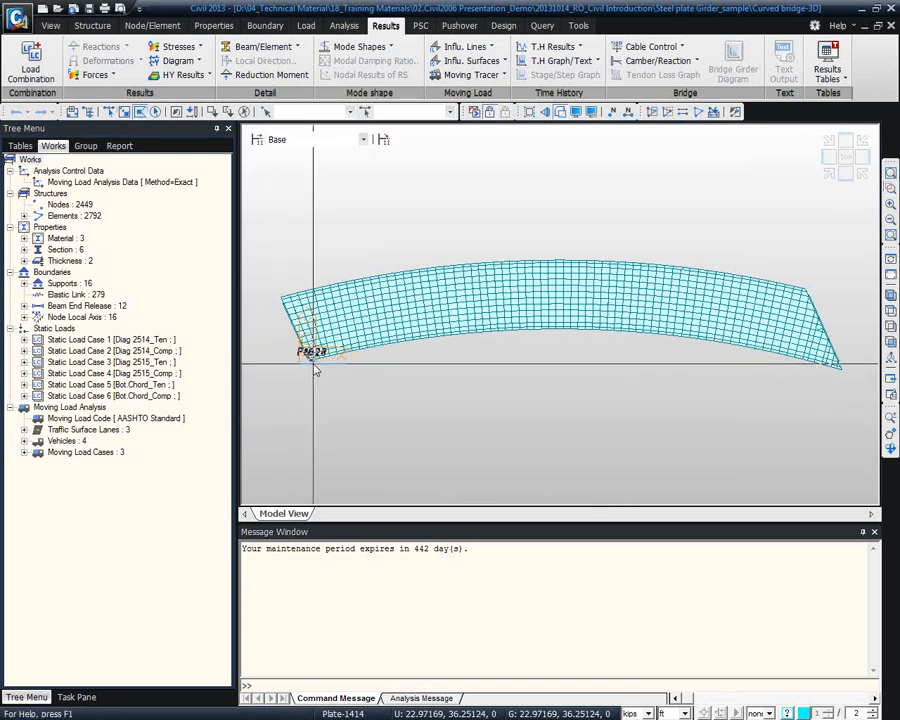
click(280, 282)
click(260, 315)
double_click(291, 379)
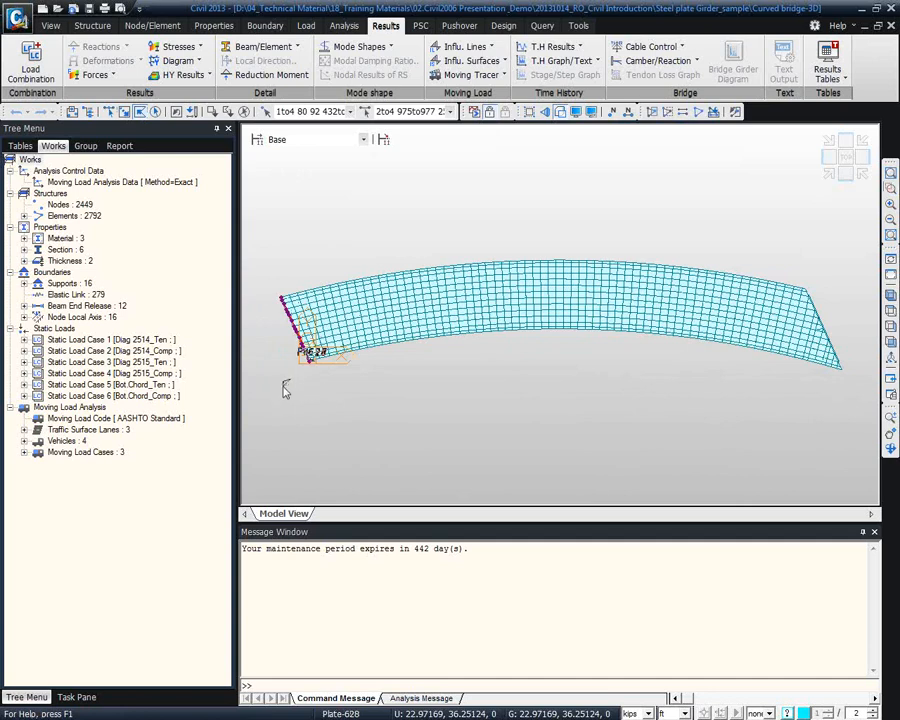
key(F2)
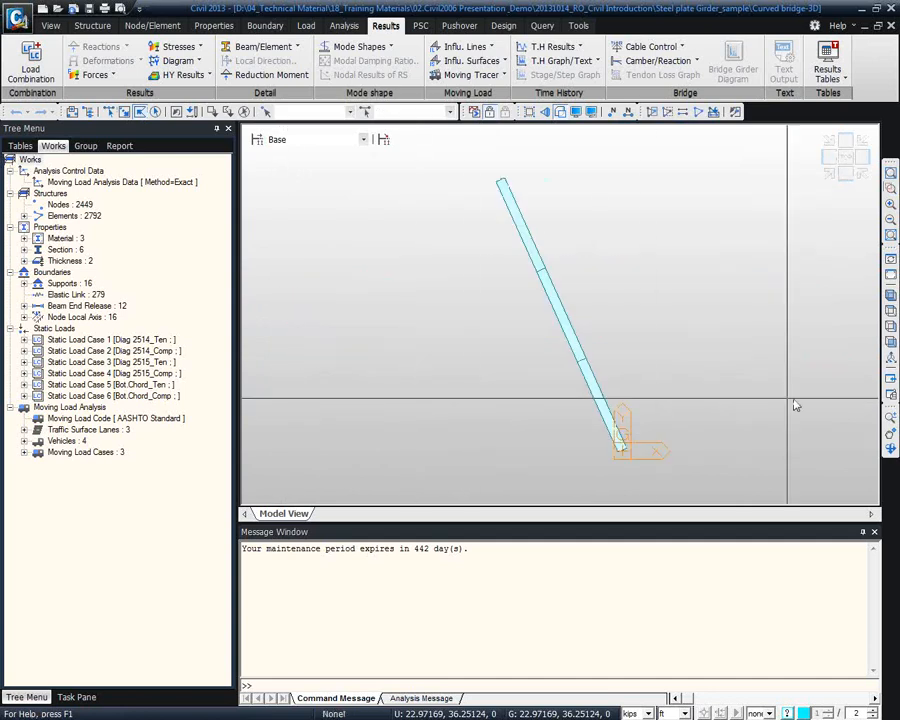
click(889, 300)
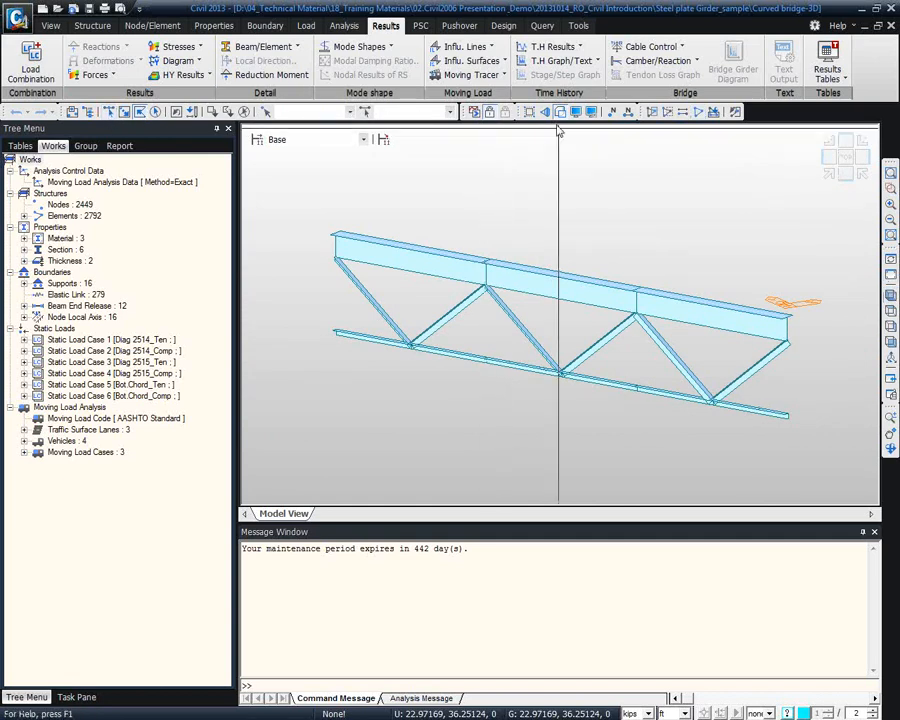
Reactivate the whole bridge, isolate the deck and girder strip at the origin end, and inspect it in 3D
click(698, 111)
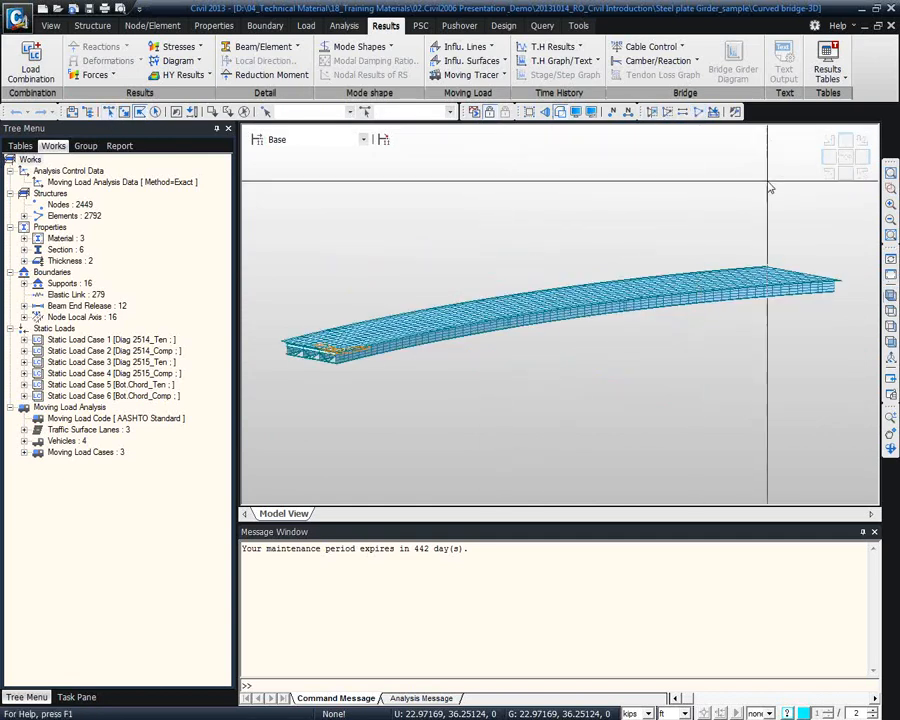
click(889, 311)
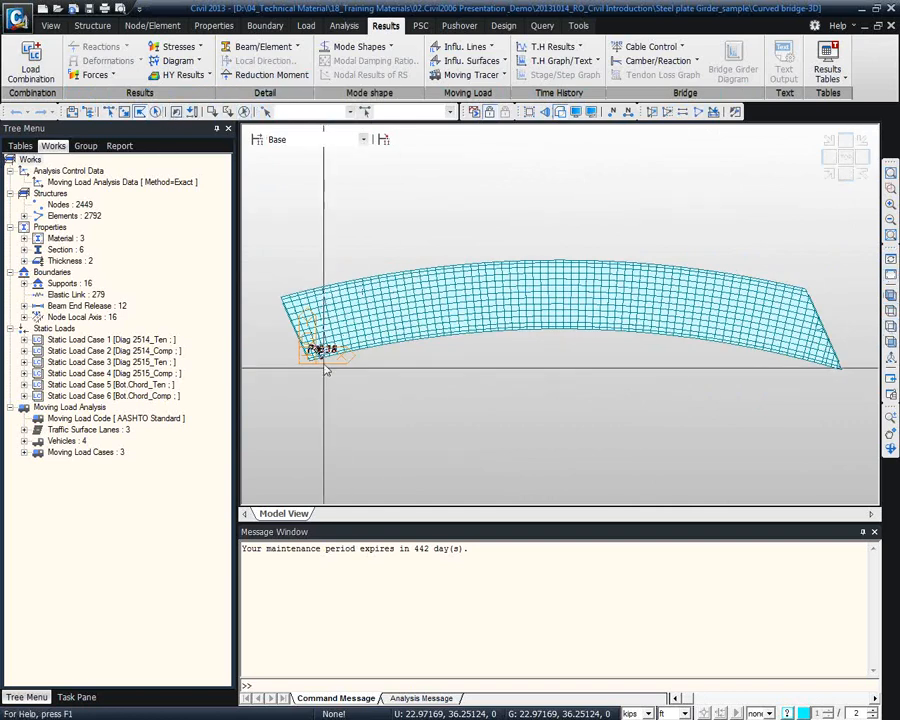
drag(289, 254, 296, 396)
key(F2)
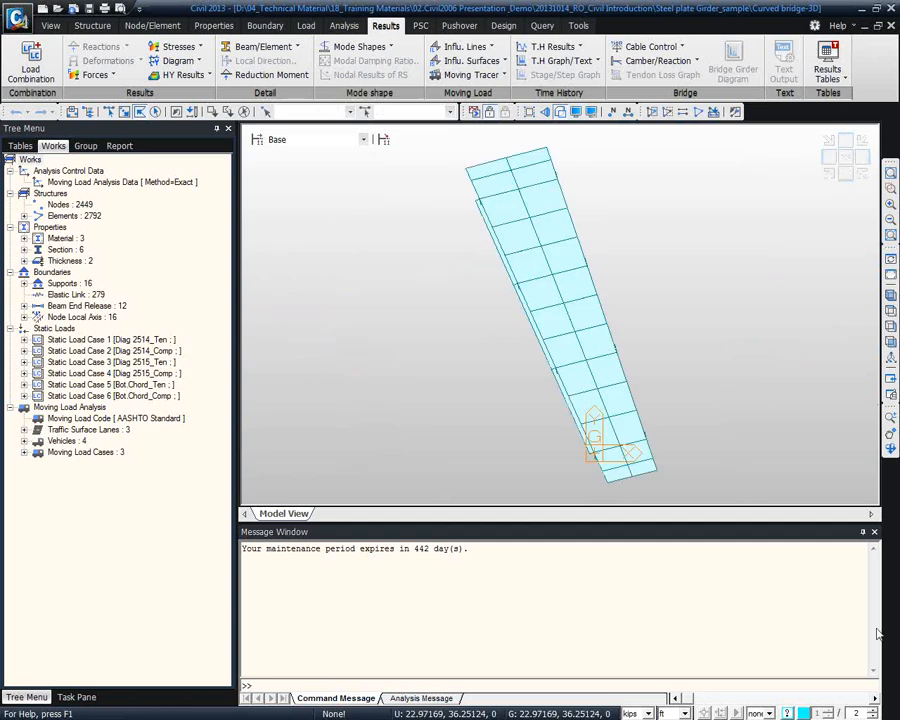
click(888, 293)
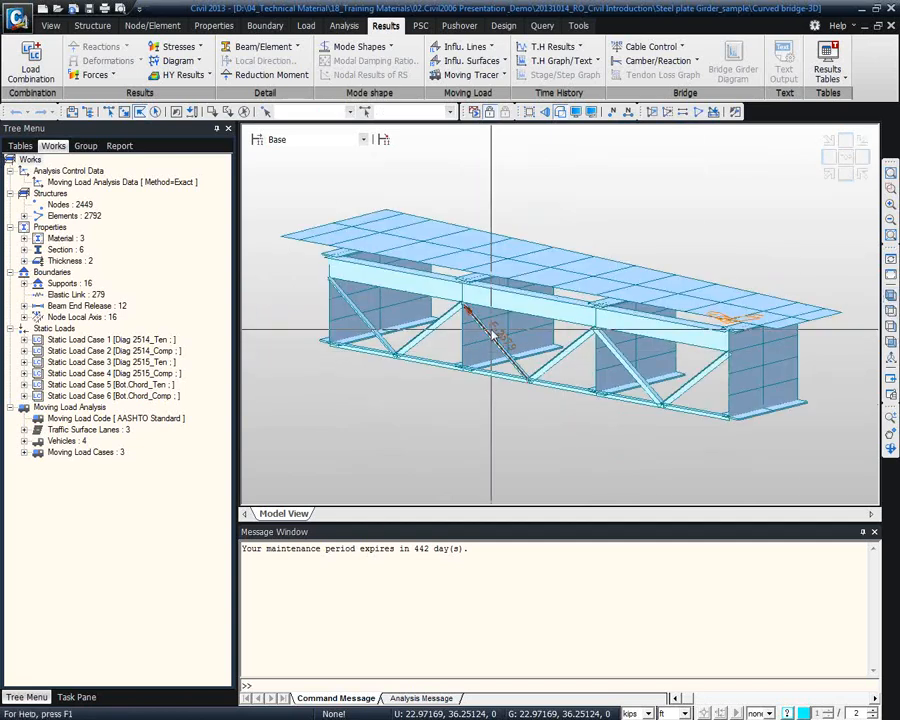
drag(495, 330, 482, 358)
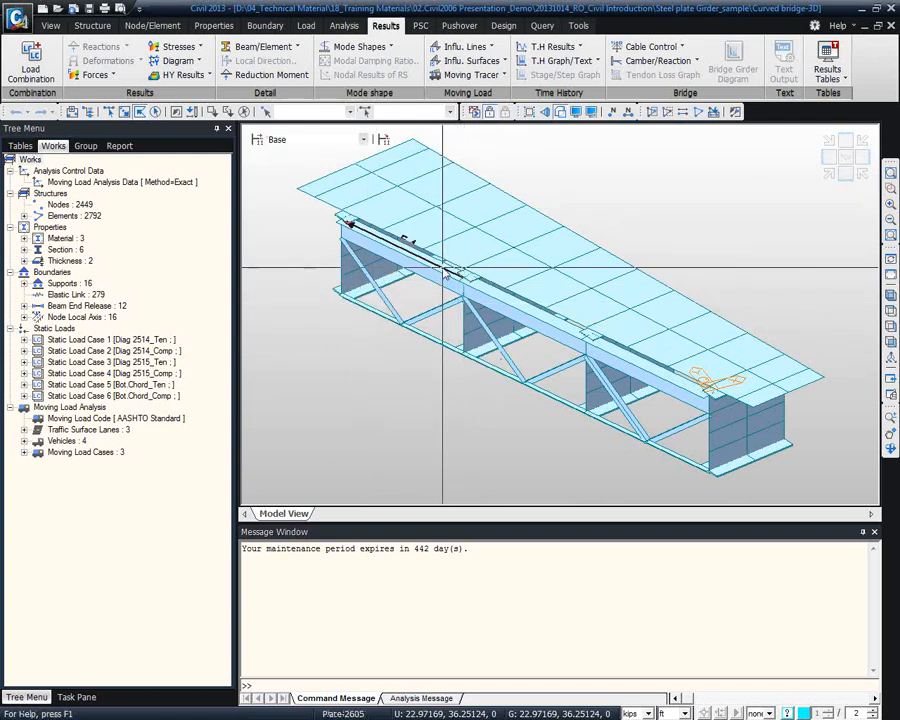
ctrl+middle_drag(872, 411, 747, 362)
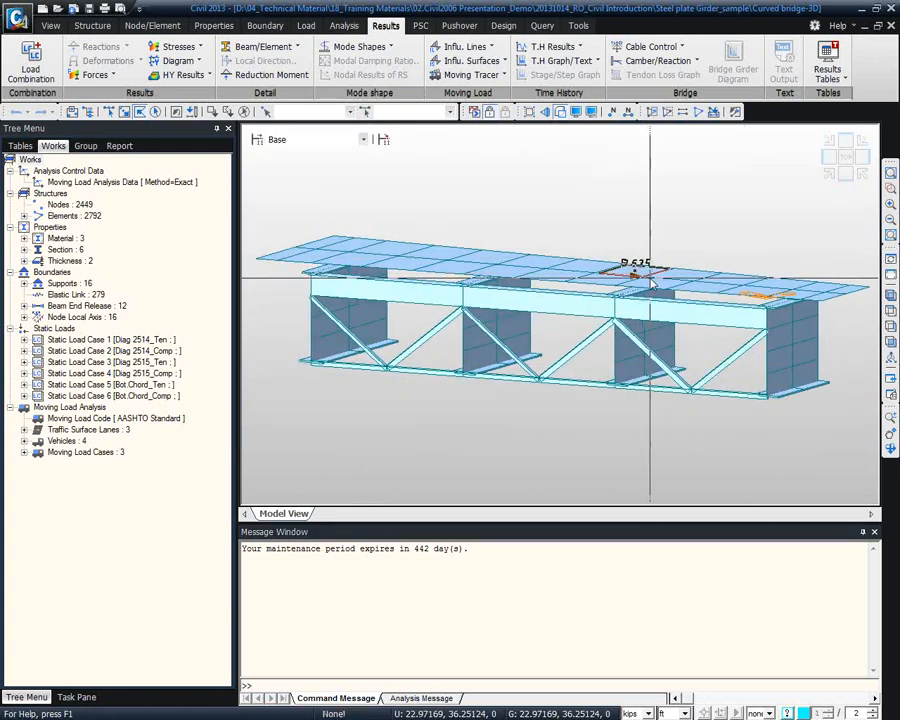
Display the elastic links and supports on the isolated end strip and inspect them in 3D
click(578, 117)
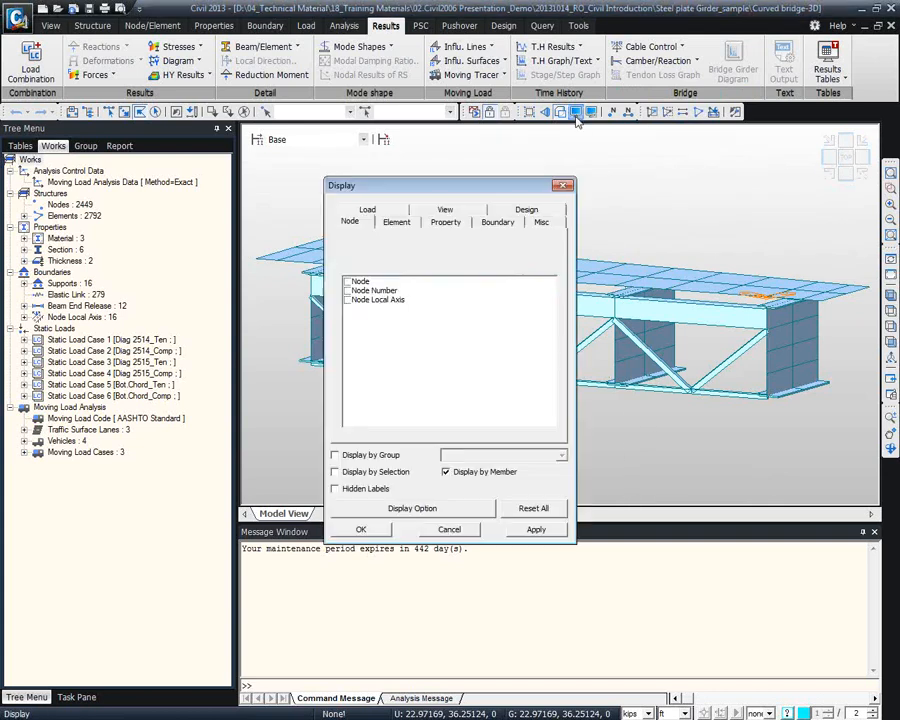
click(497, 221)
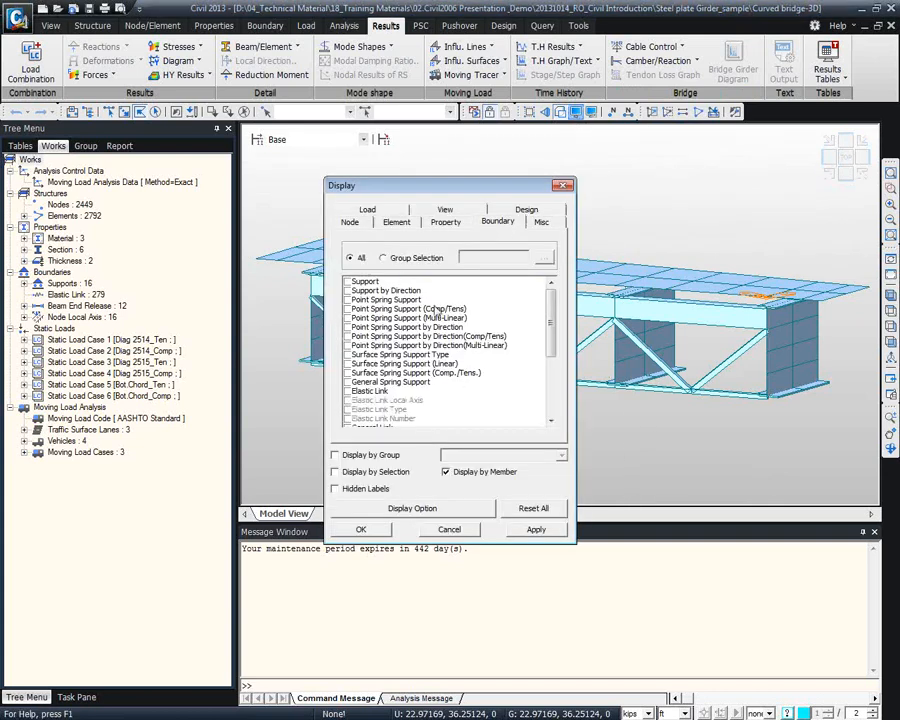
drag(437, 311, 437, 318)
click(348, 391)
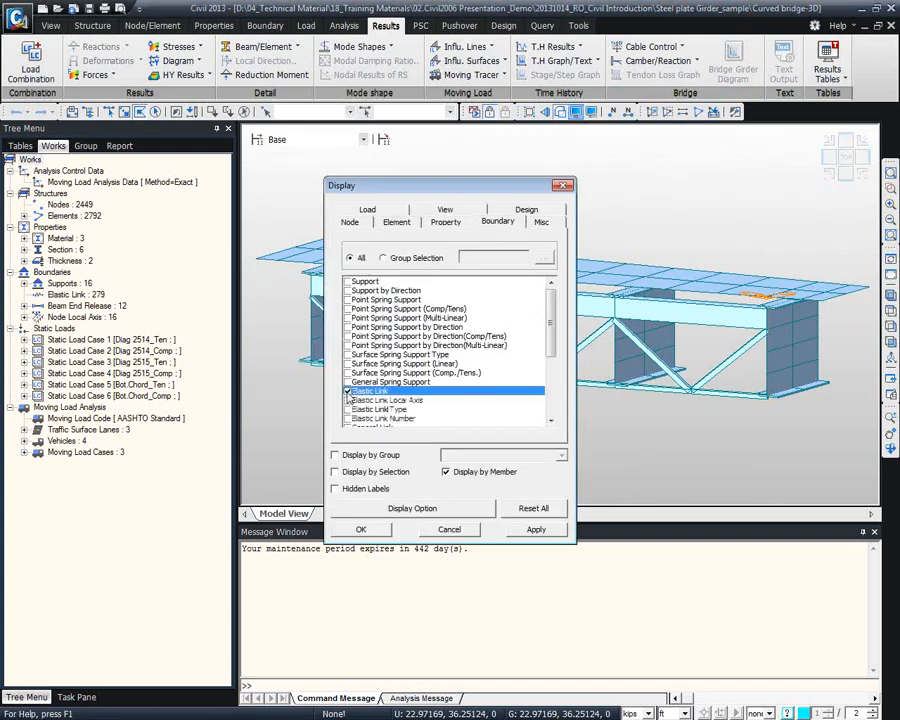
click(536, 529)
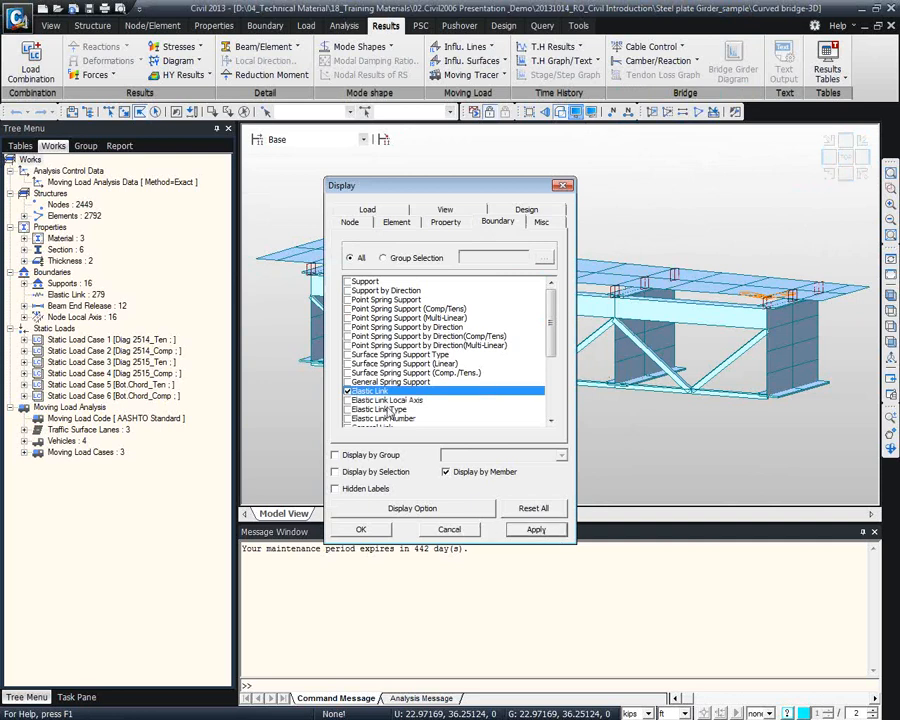
click(348, 283)
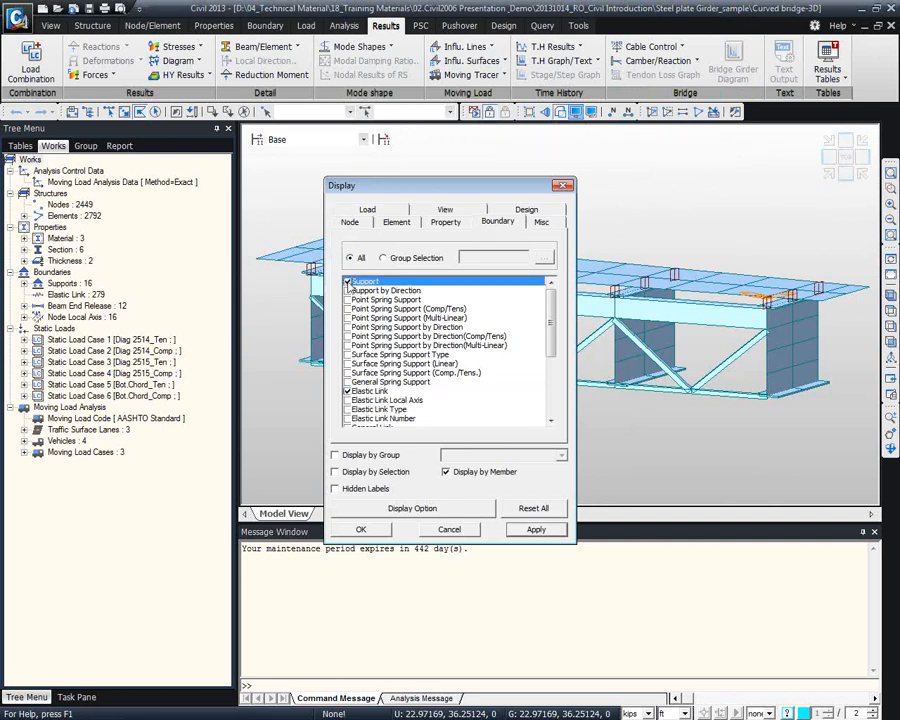
click(539, 530)
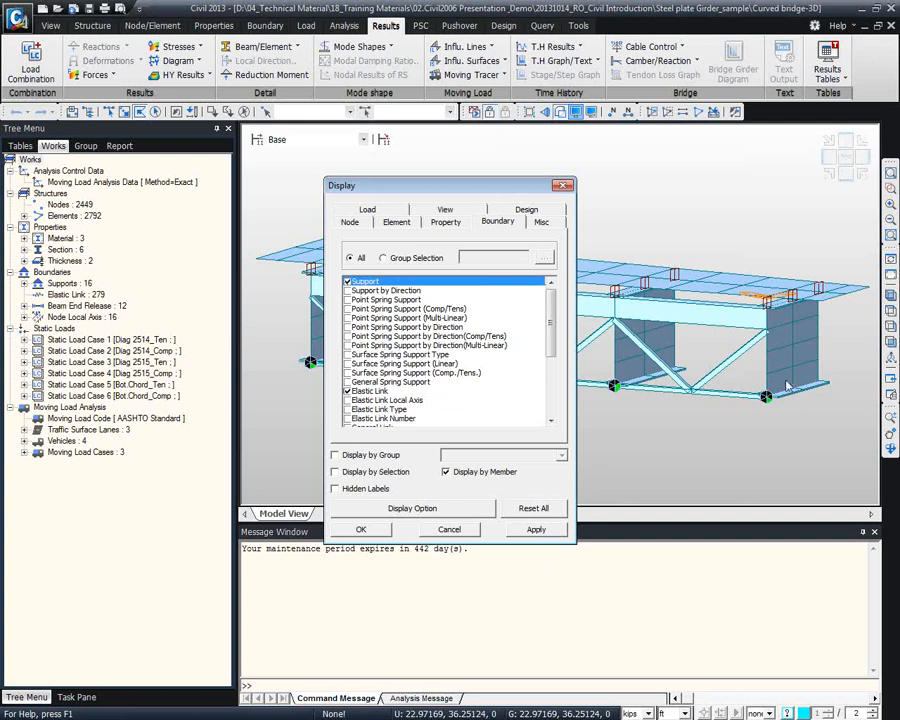
click(458, 532)
mouse_move(678, 326)
ctrl+middle_down()
mouse_move(659, 328)
mouse_move(676, 345)
mouse_move(669, 343)
ctrl+middle_up()
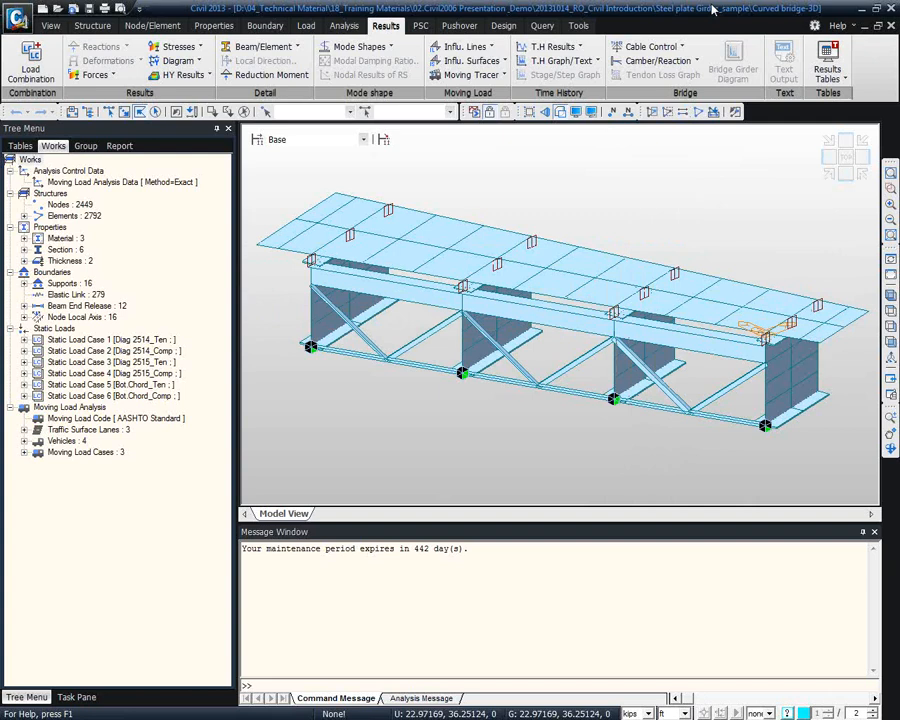
ctrl+middle_drag(762, 400, 734, 428)
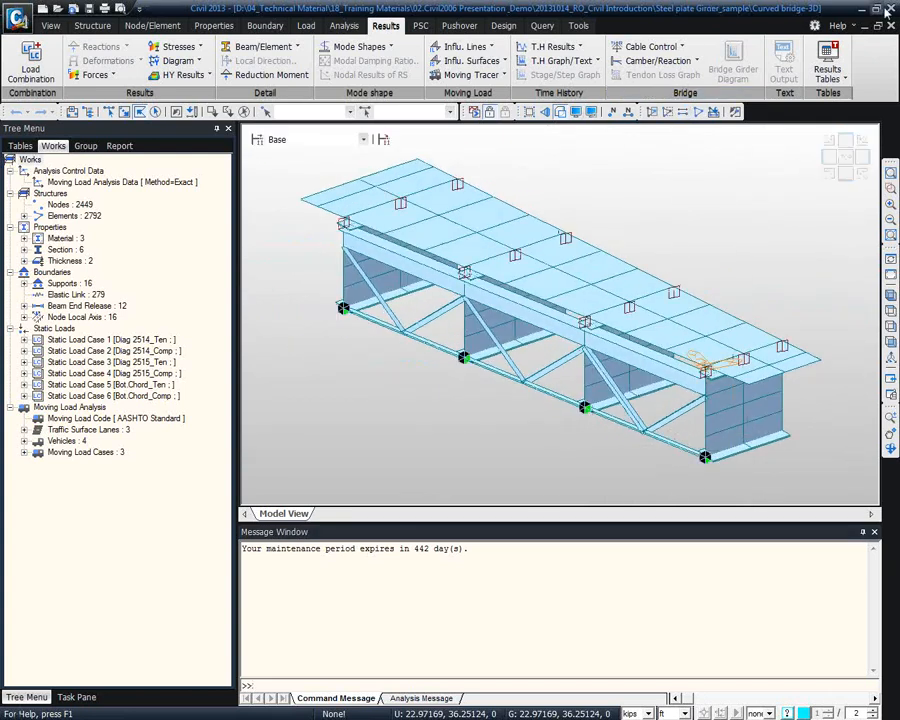
click(863, 12)
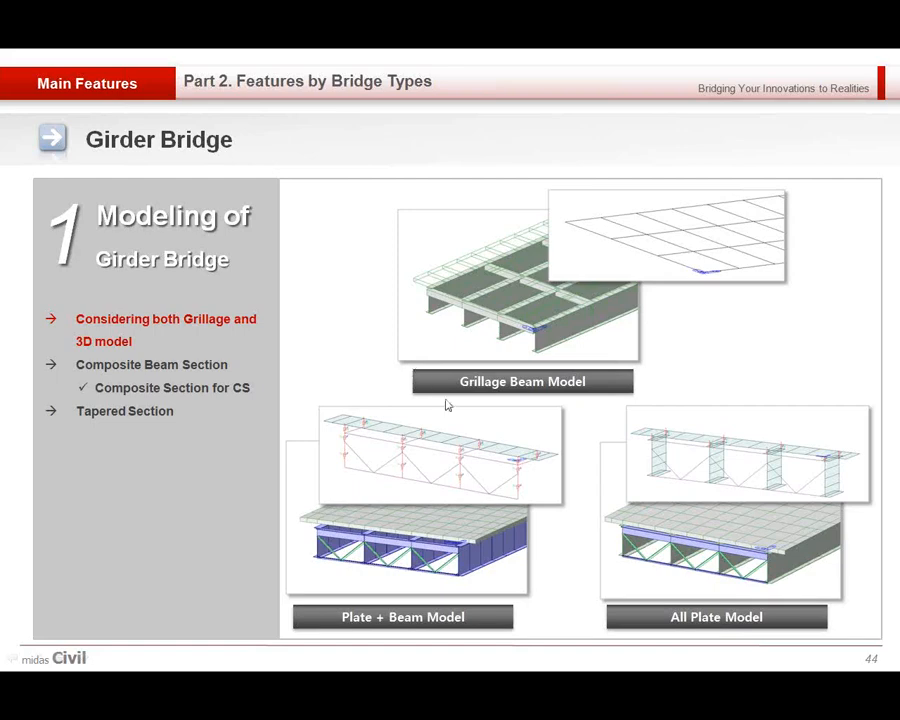
click(323, 334)
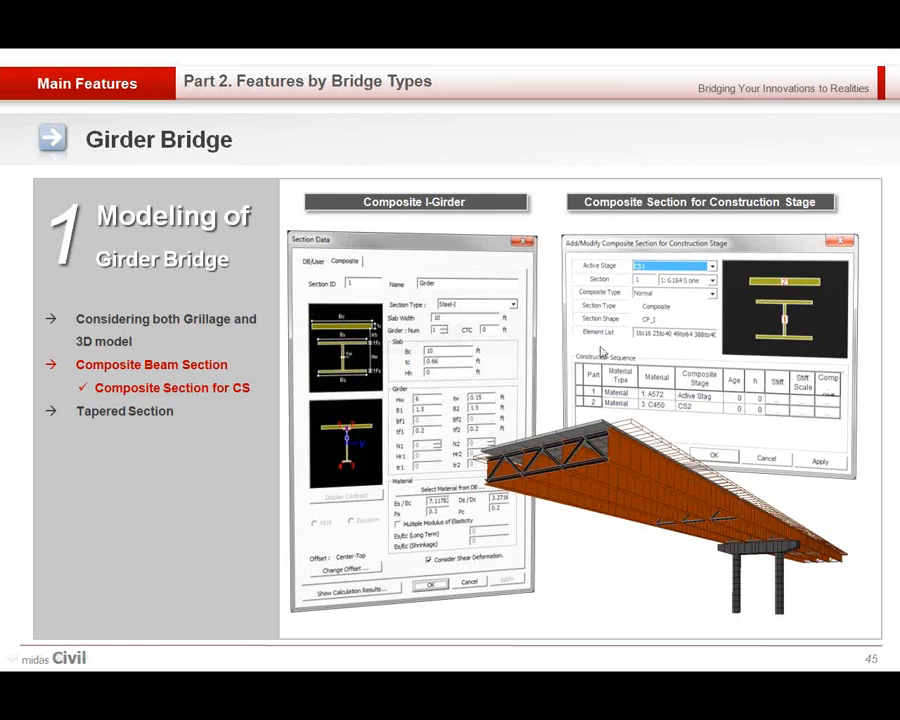
Switch from the presentation to midas Civil and open the Tapered Section Group model from the 20131014_RO_Civil Introduction folder
click(744, 308)
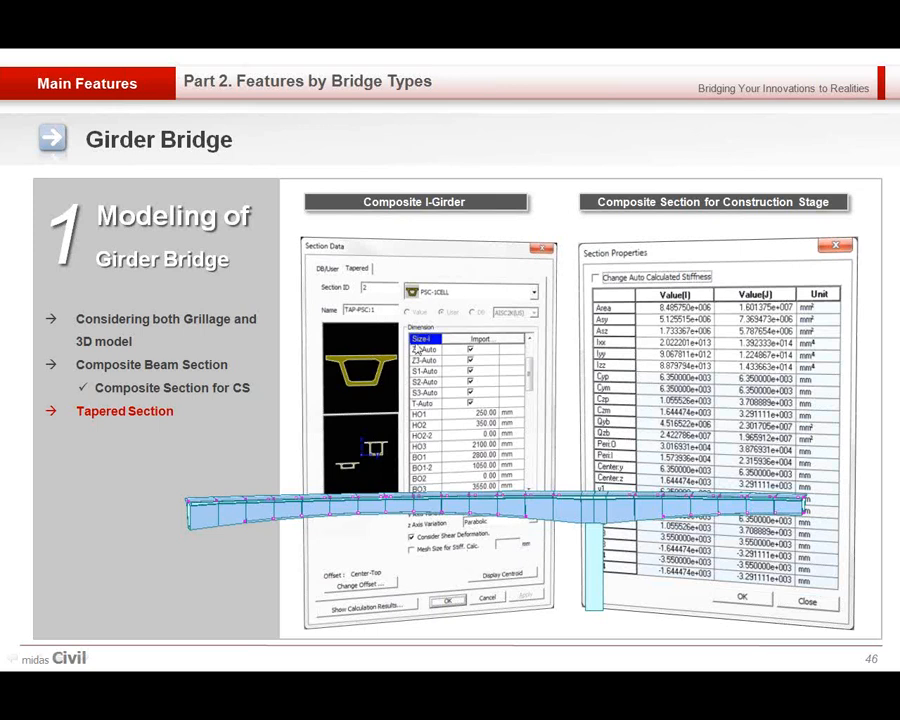
key(alt+Tab)
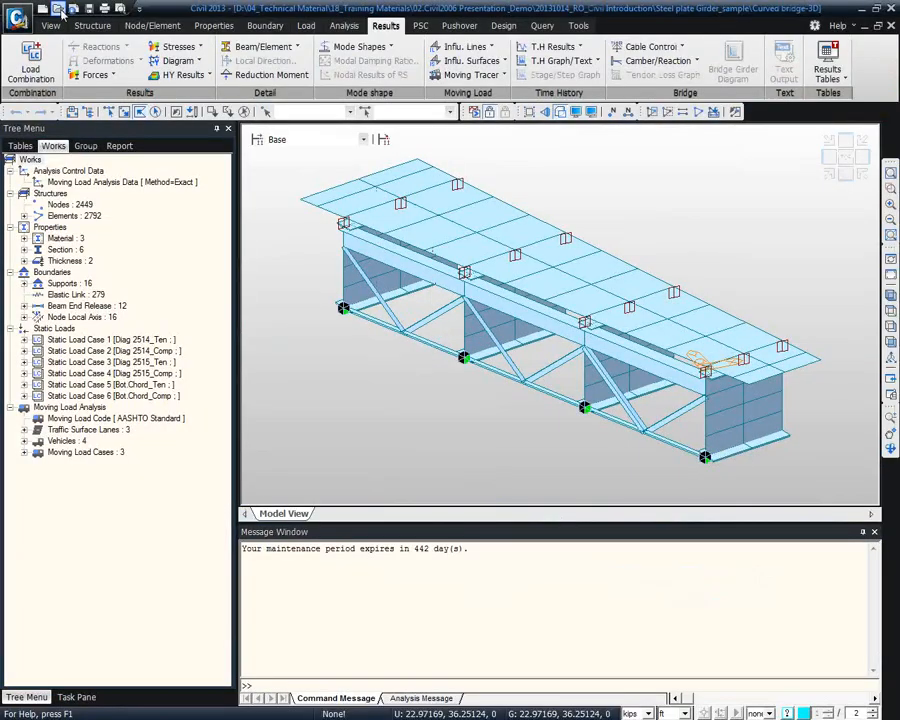
click(59, 9)
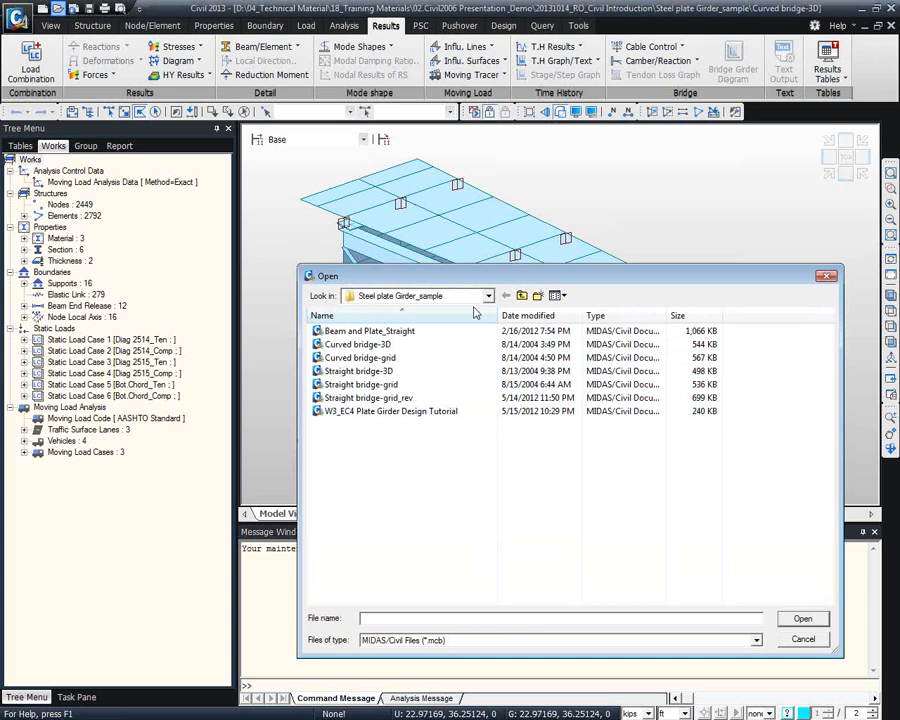
click(521, 295)
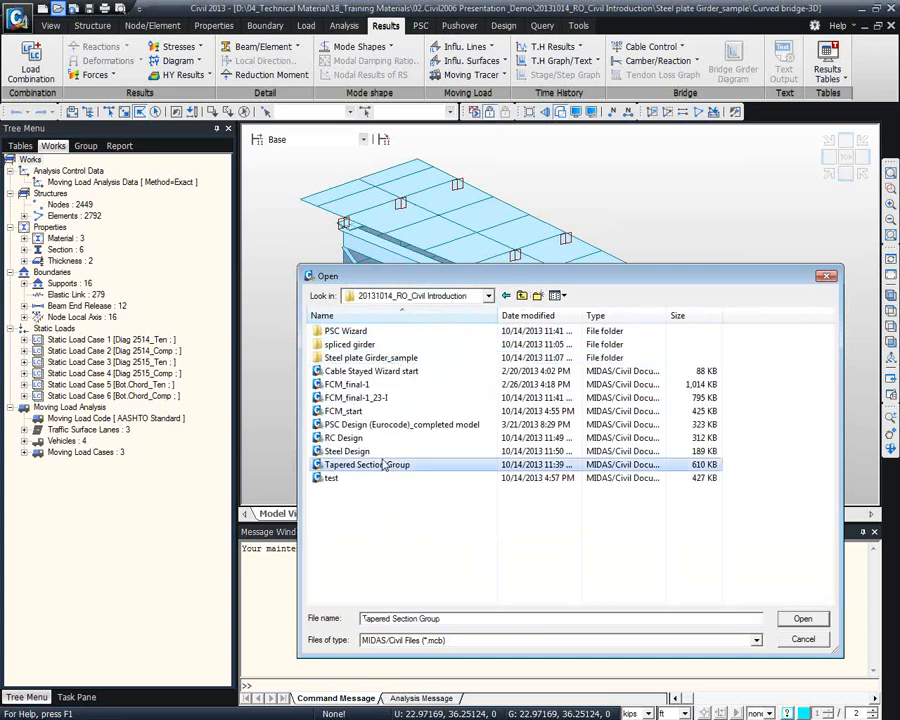
double_click(383, 465)
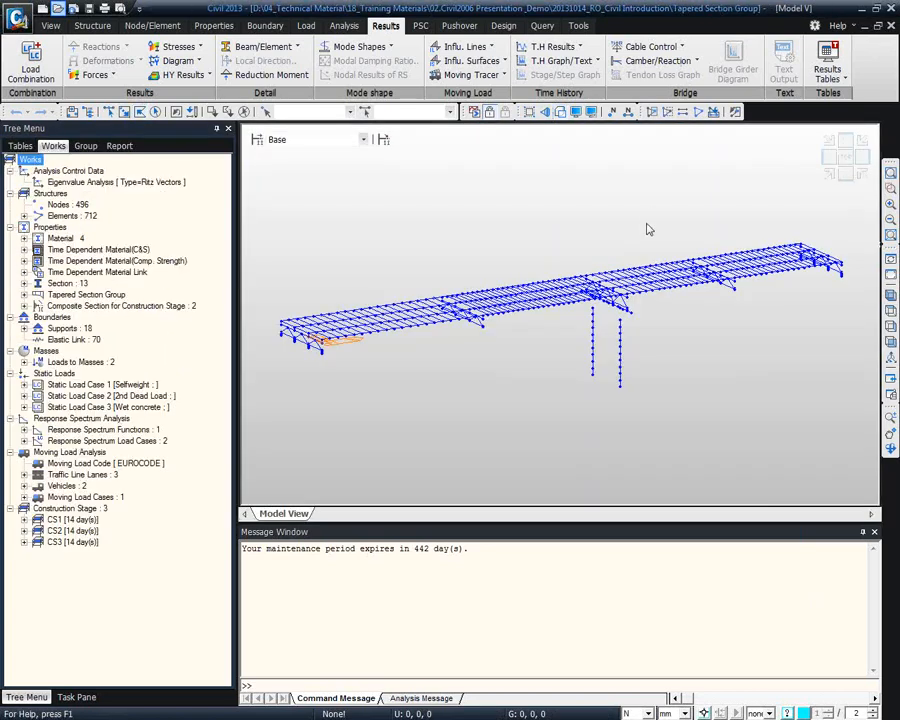
Render the bridge's element sections and inspect the girder ends and cross frame near the origin in 3D
ctrl+middle_drag(402, 342, 382, 357)
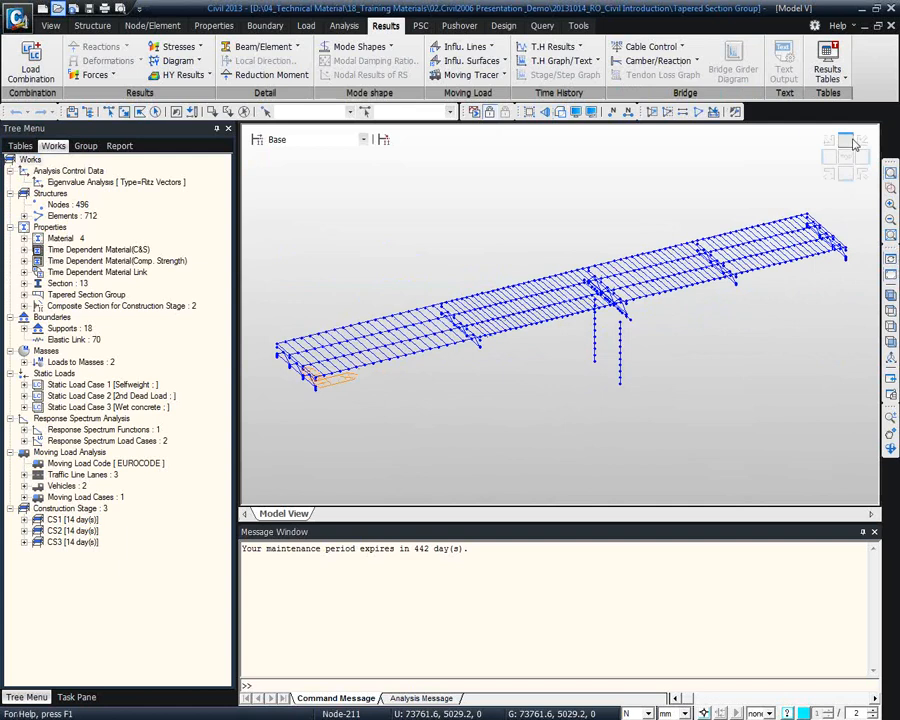
click(561, 111)
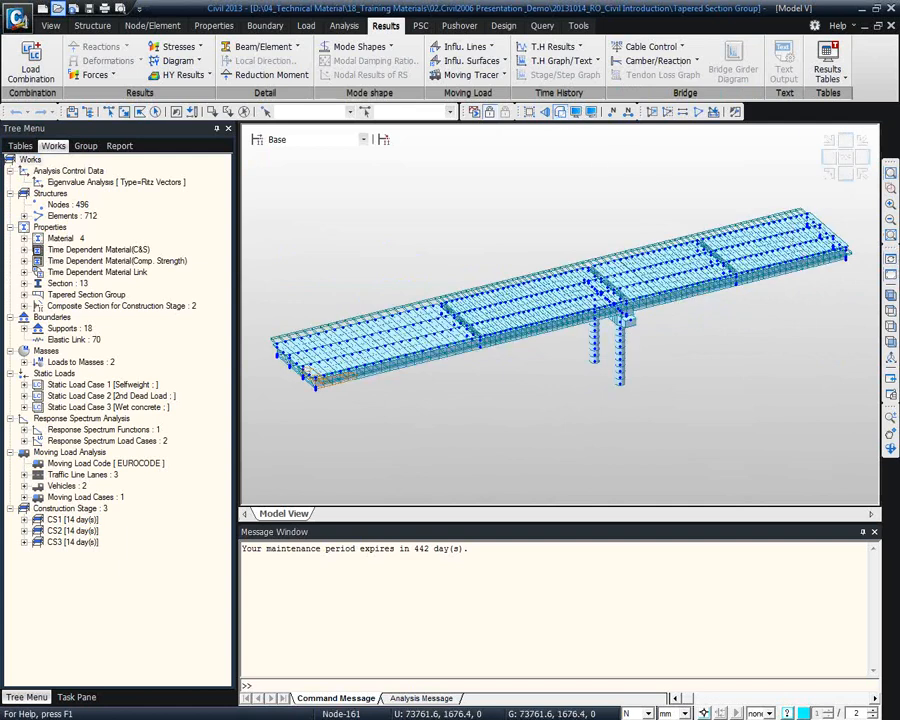
click(889, 188)
drag(319, 317, 362, 392)
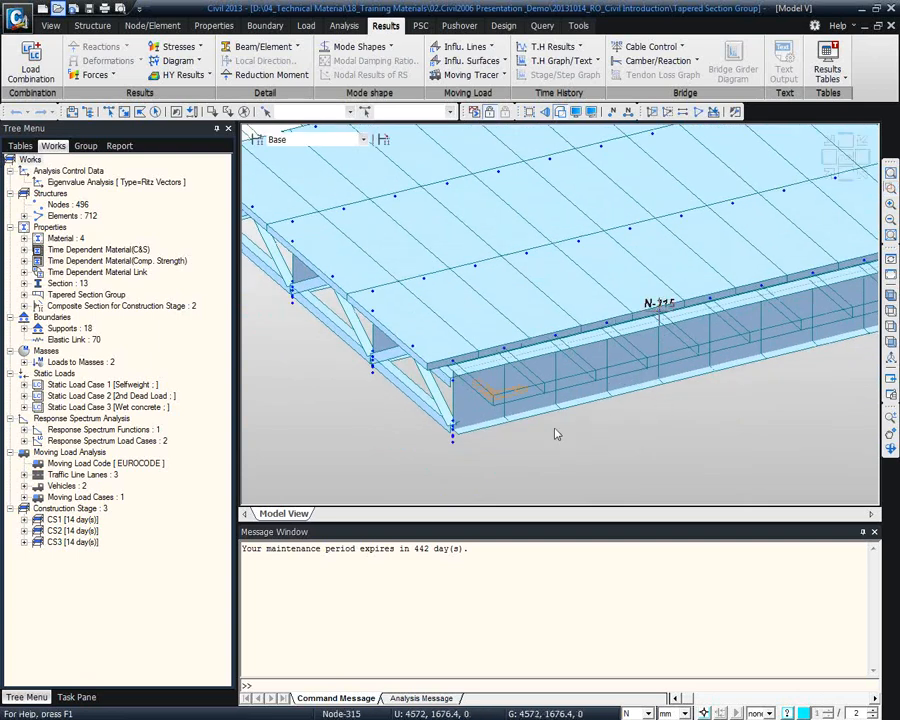
middle_drag(732, 392, 681, 378)
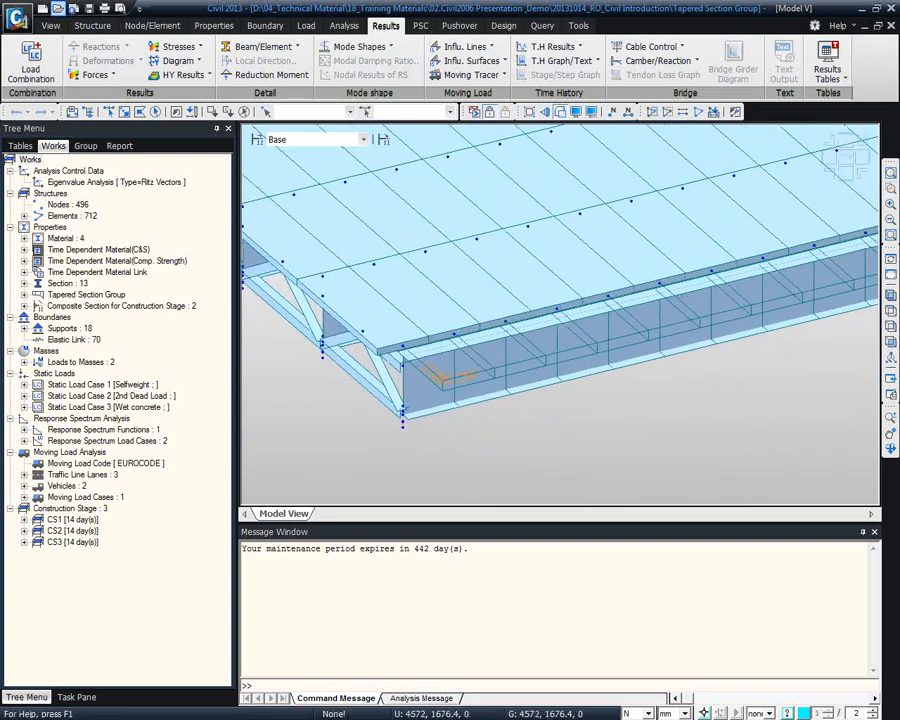
Show the girders around the pier in front elevation and set the selection filter to x
click(890, 341)
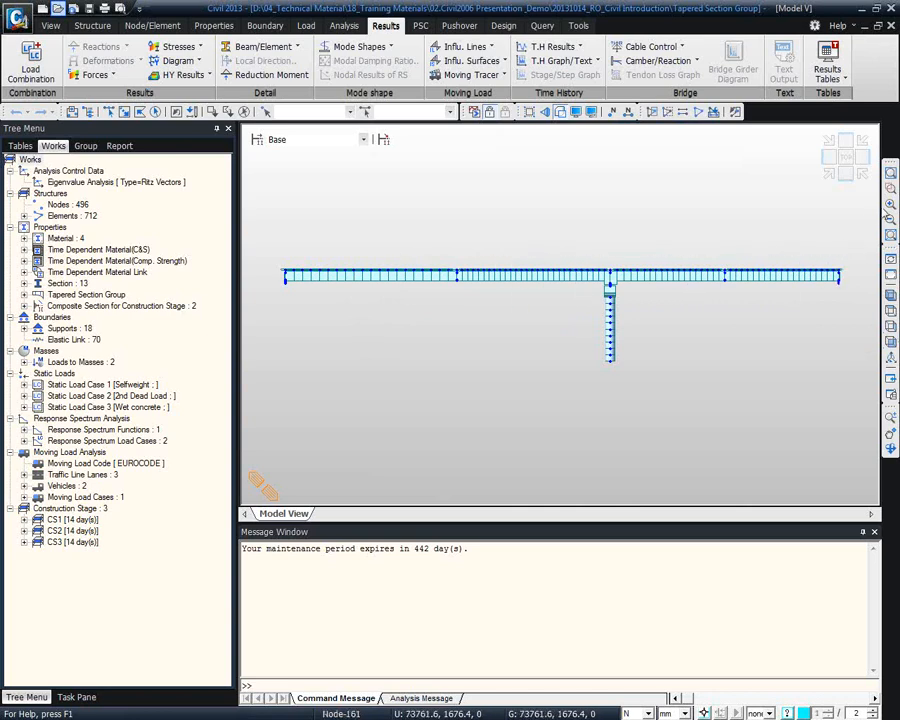
click(891, 188)
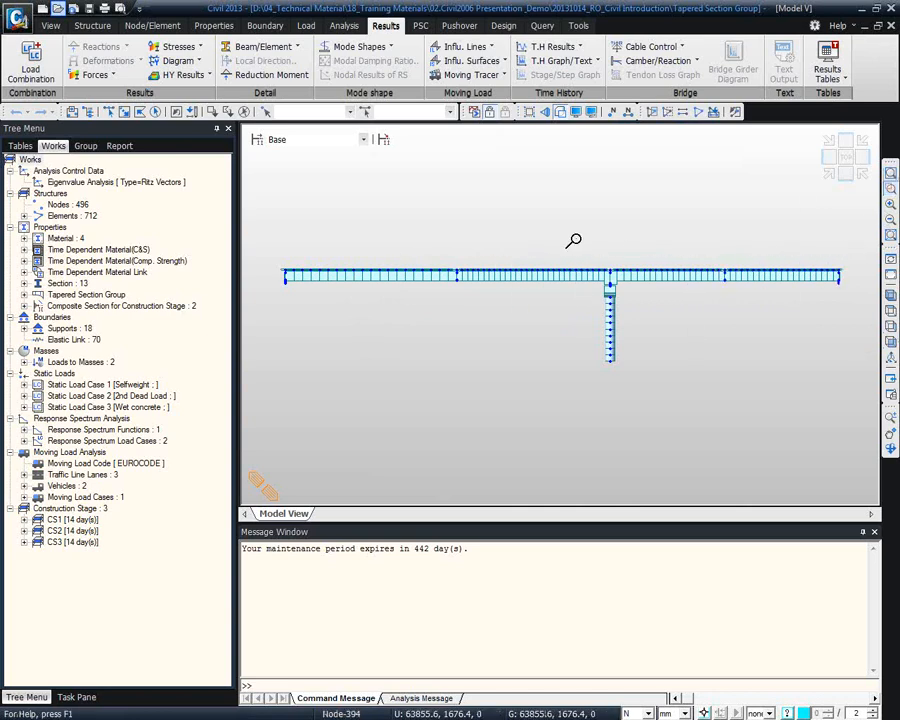
drag(438, 244, 775, 324)
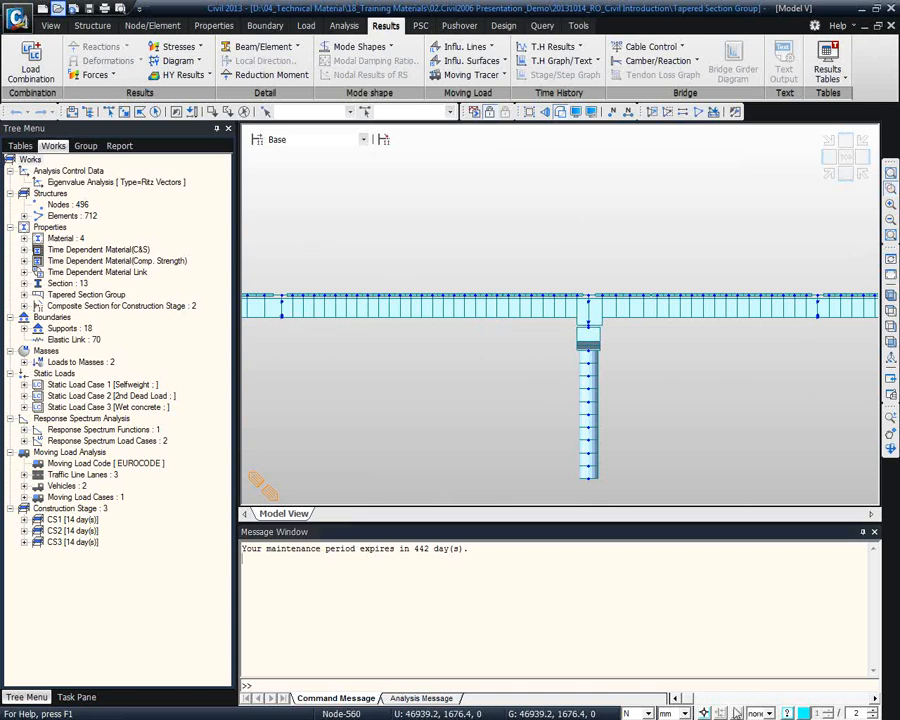
click(760, 713)
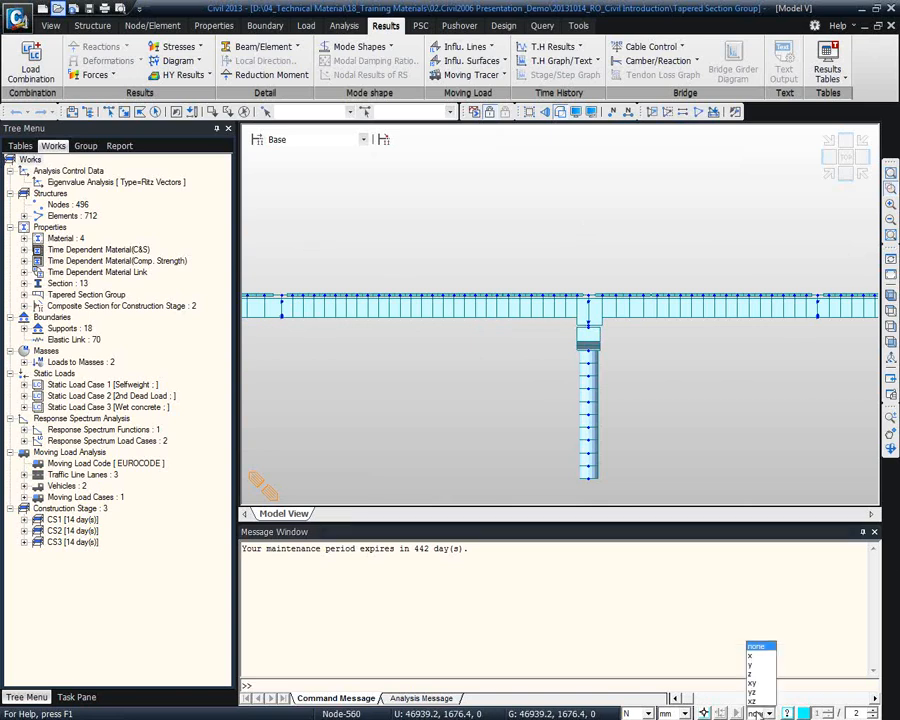
click(760, 656)
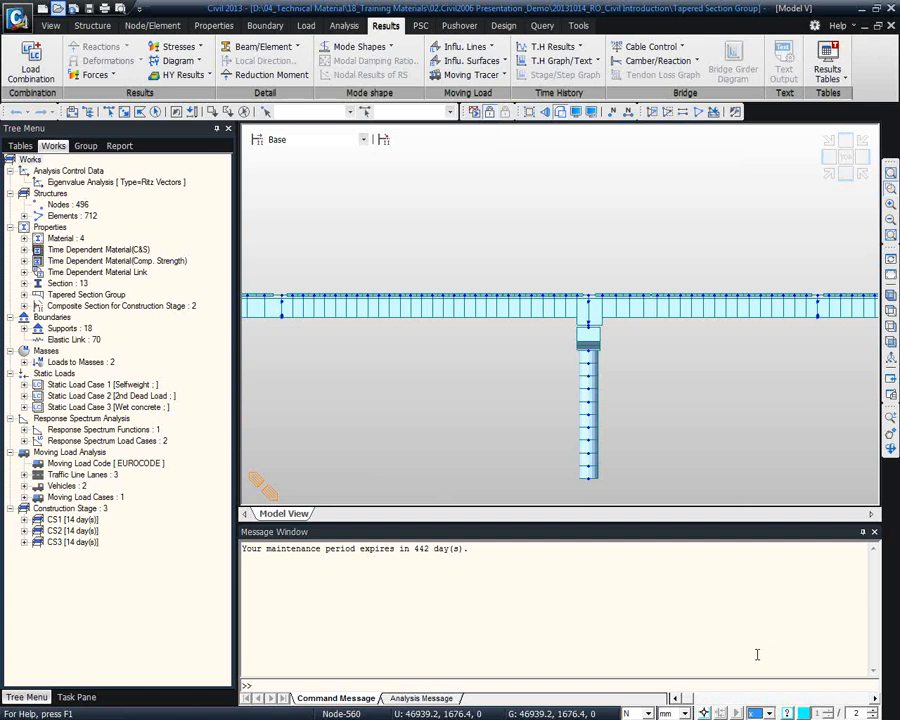
Open the section data of Tapered_L and examine its composite steel-I dimensions at the I end
click(24, 284)
click(80, 295)
right_click(110, 297)
click(130, 479)
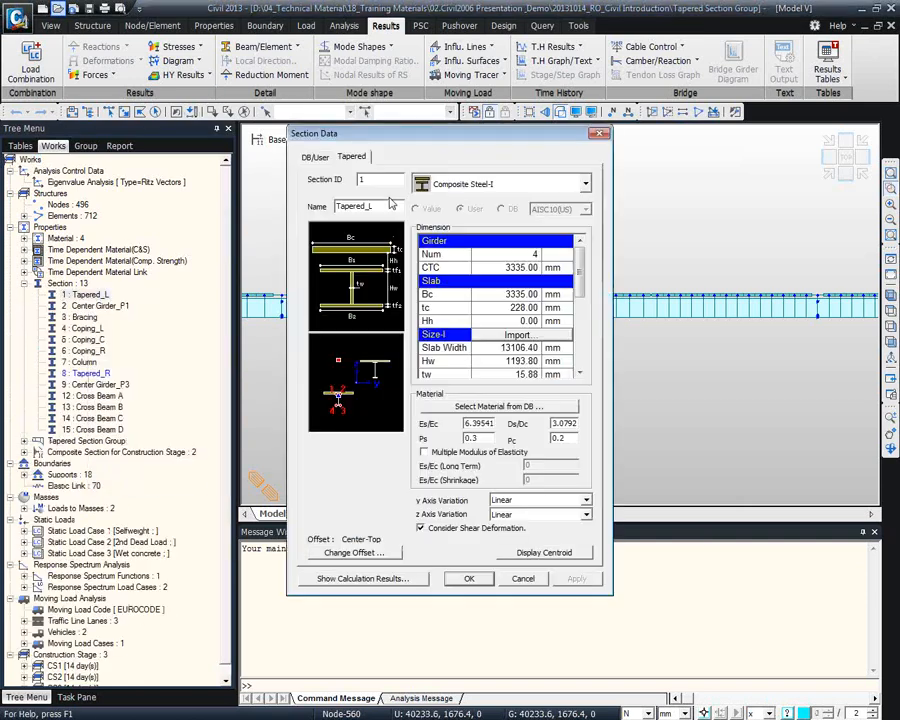
drag(440, 136, 511, 110)
mouse_move(647, 260)
mouse_down()
mouse_move(657, 324)
mouse_move(656, 280)
mouse_up()
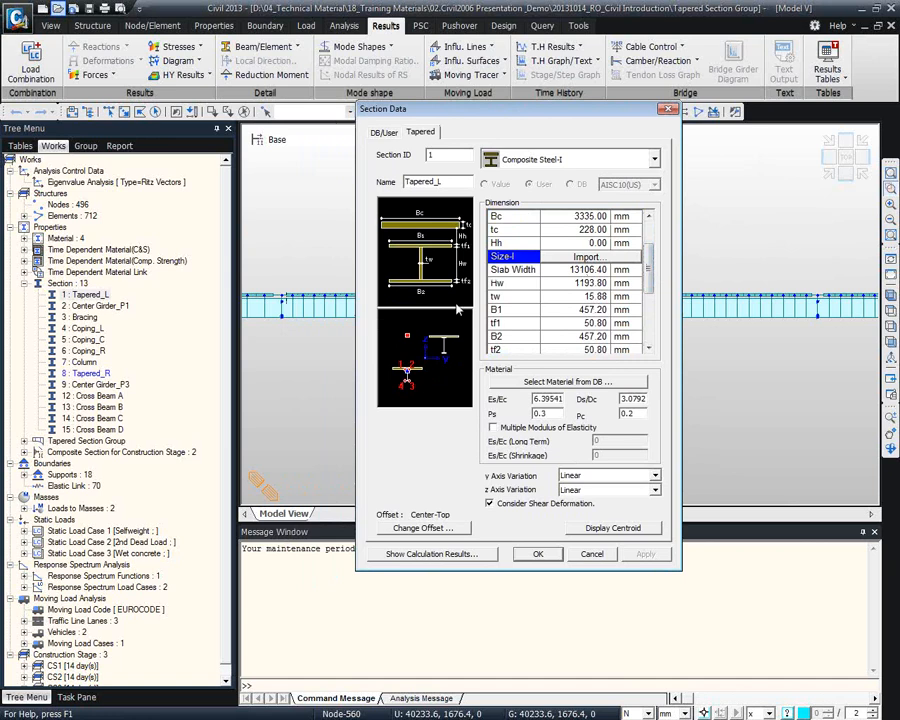
Try importing the Center Girder_P3 section as the Size-I of Tapered_L and close the section data without applying
click(588, 258)
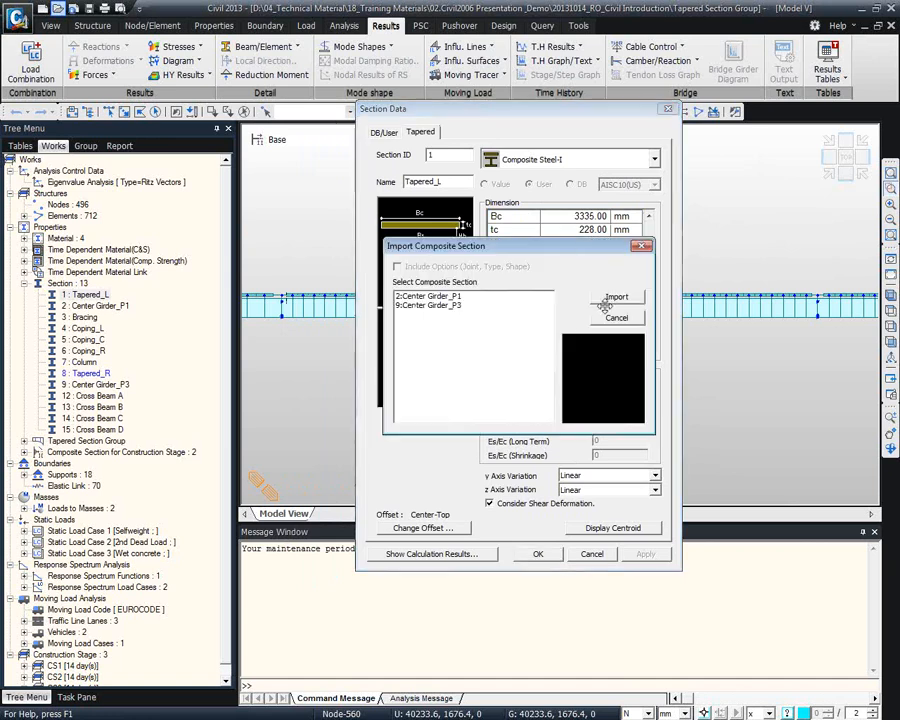
click(641, 248)
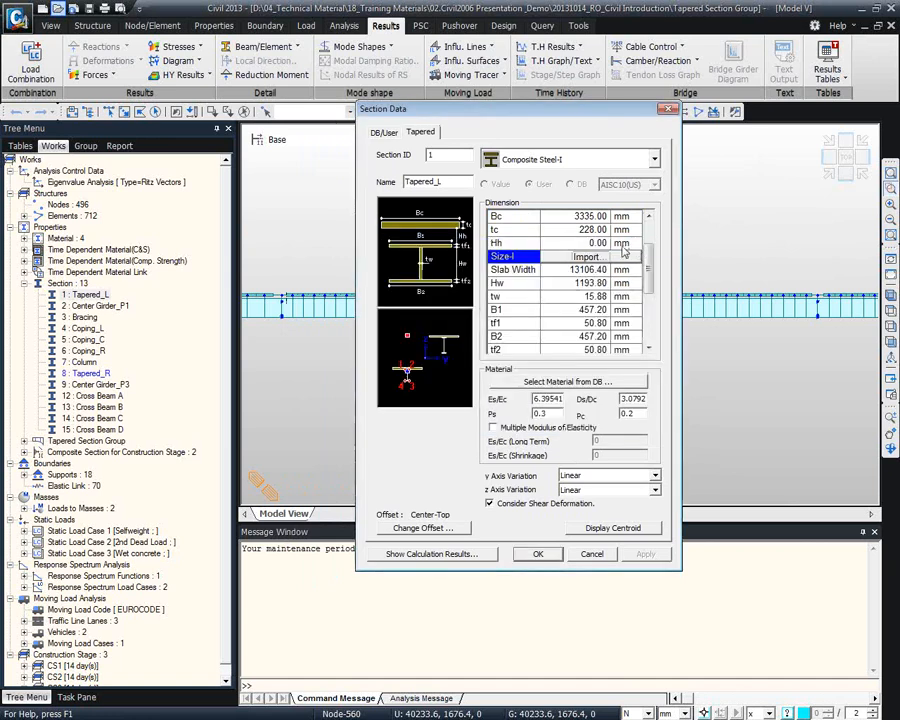
click(588, 258)
click(448, 306)
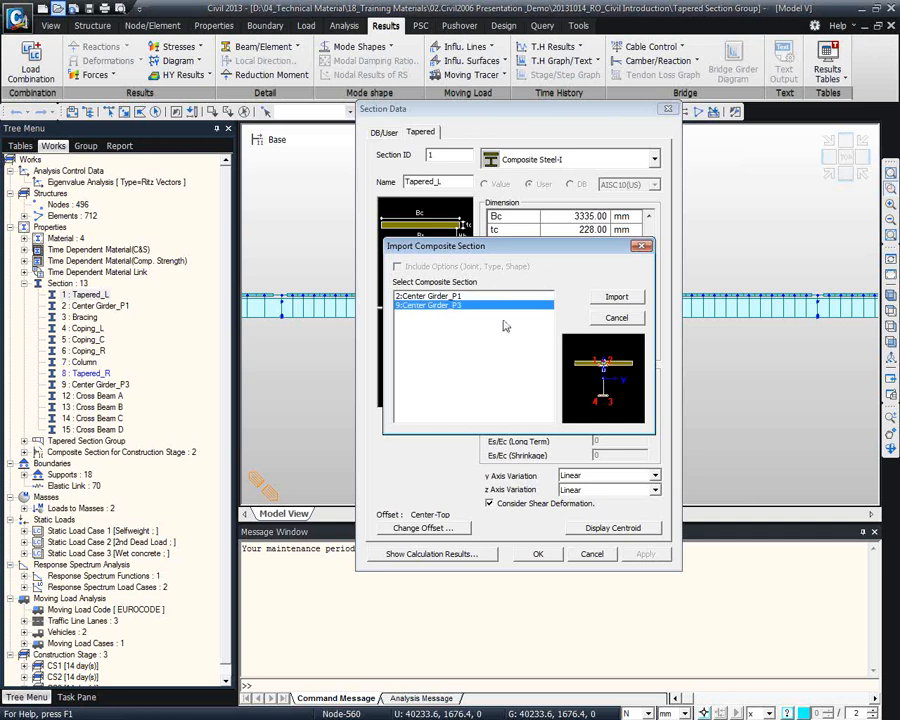
click(616, 297)
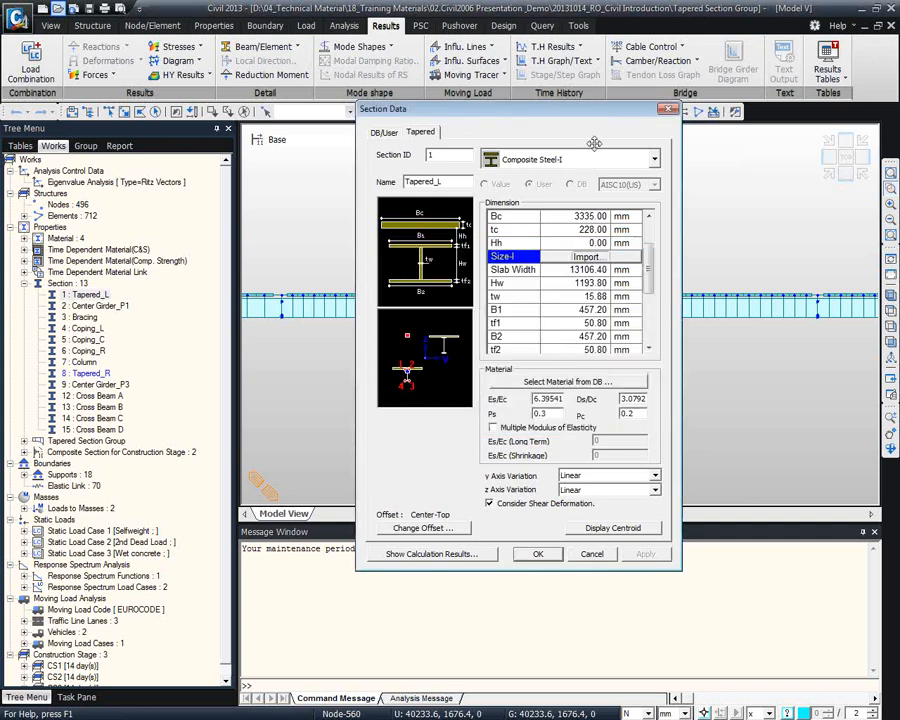
click(668, 109)
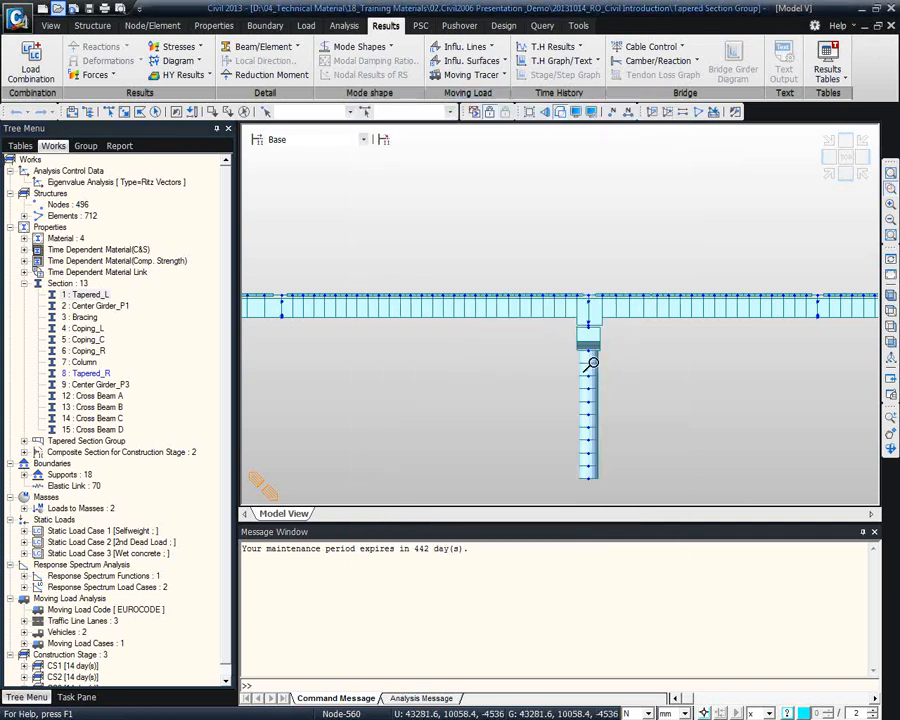
Assign section Tapered_L to the longitudinal girders between the left cross frame and the pier
drag(570, 361, 289, 218)
ctrl+middle_drag(486, 426, 500, 445)
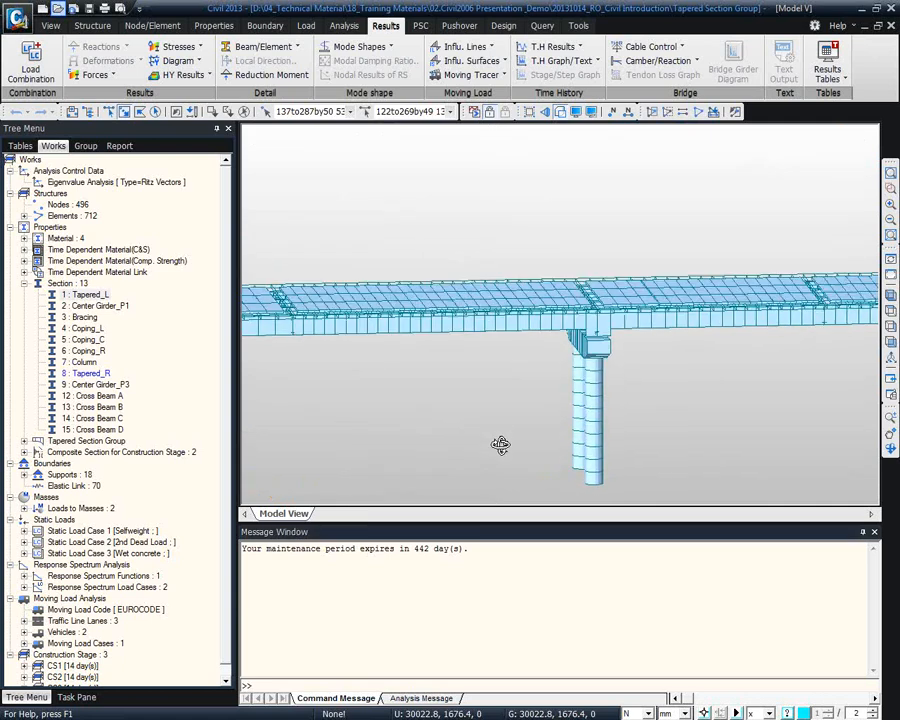
click(889, 343)
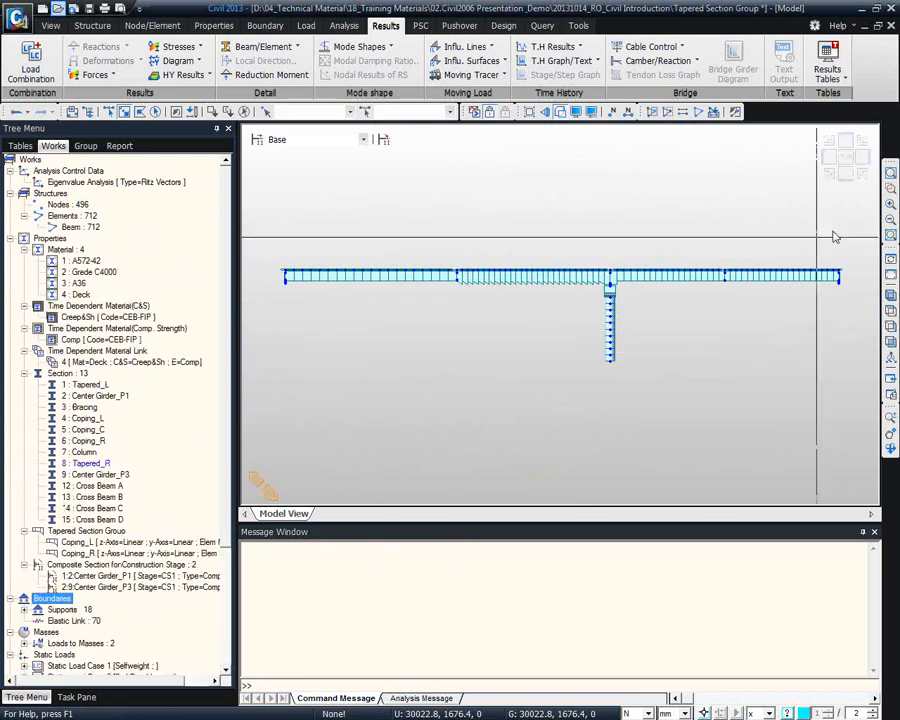
Assign section Tapered_R to the girders between the pier and the right cross frame, and inspect the girder depth profile around the pier
drag(724, 316, 622, 212)
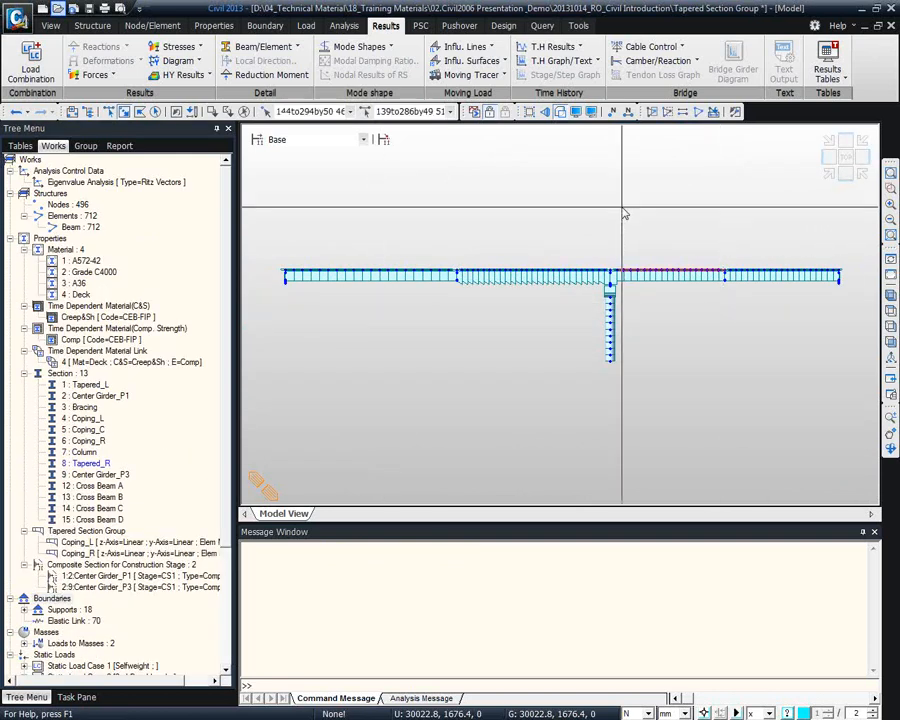
drag(93, 465, 382, 396)
click(889, 187)
drag(430, 253, 737, 307)
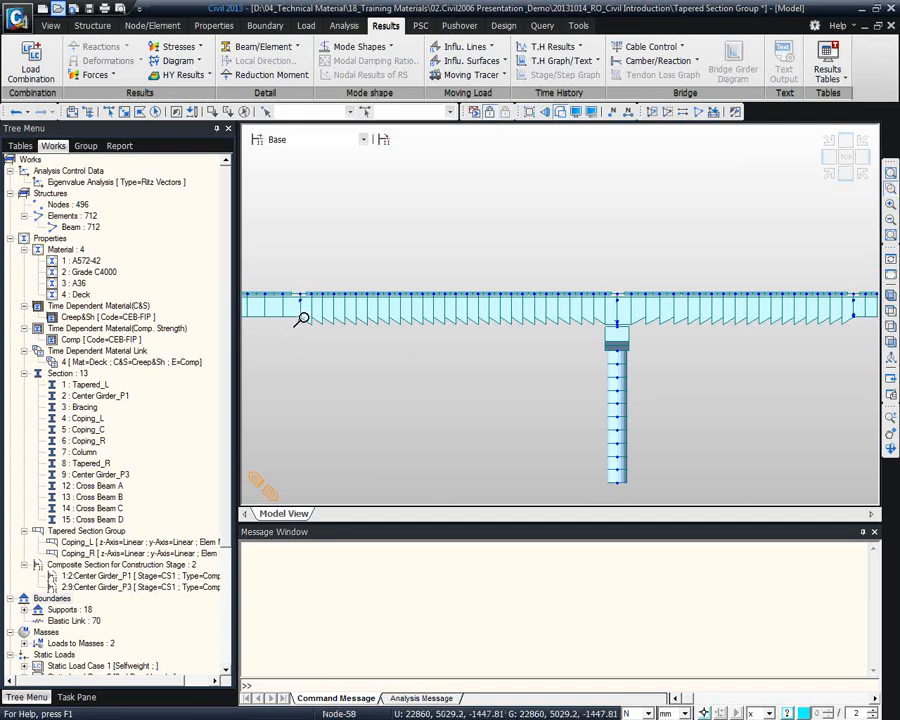
drag(435, 313, 603, 360)
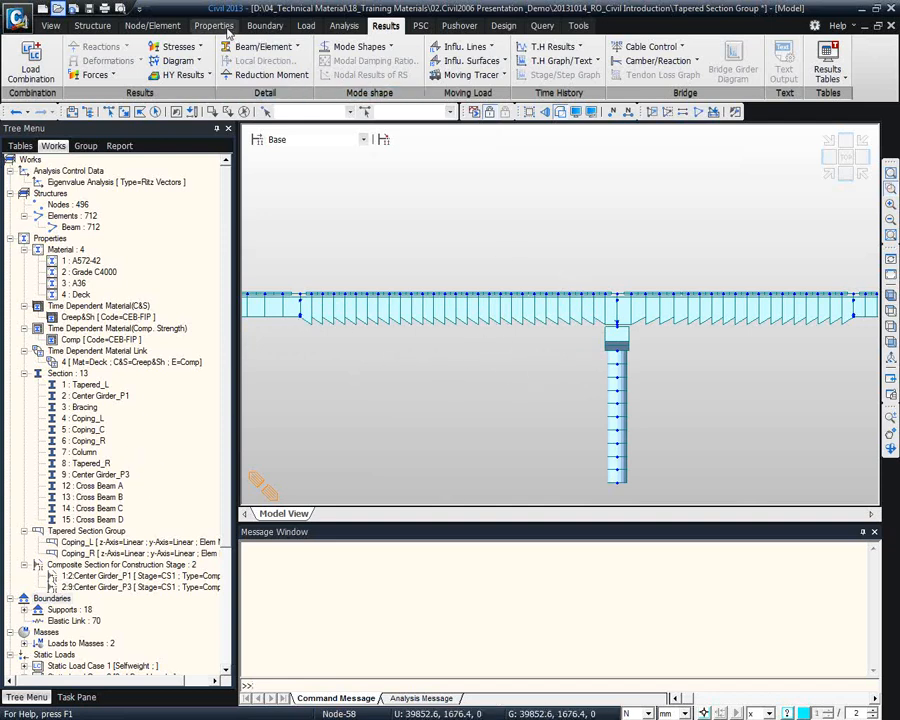
Add tapered section group TG1 for the girders left of the pier, with polynomial 2.0 z-axis variation from i at distance 0
click(263, 26)
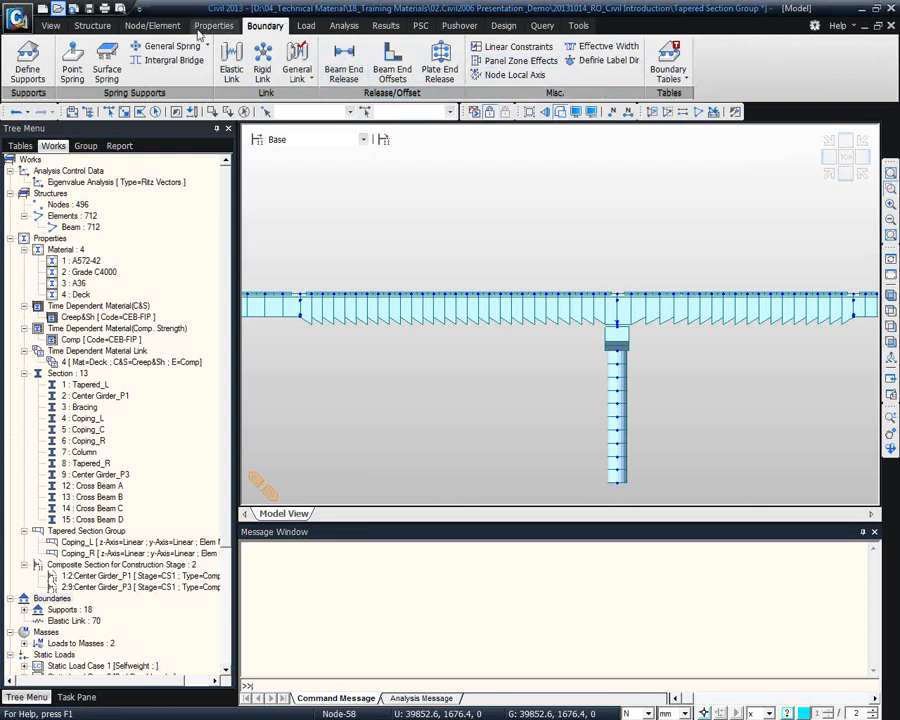
click(203, 28)
click(384, 65)
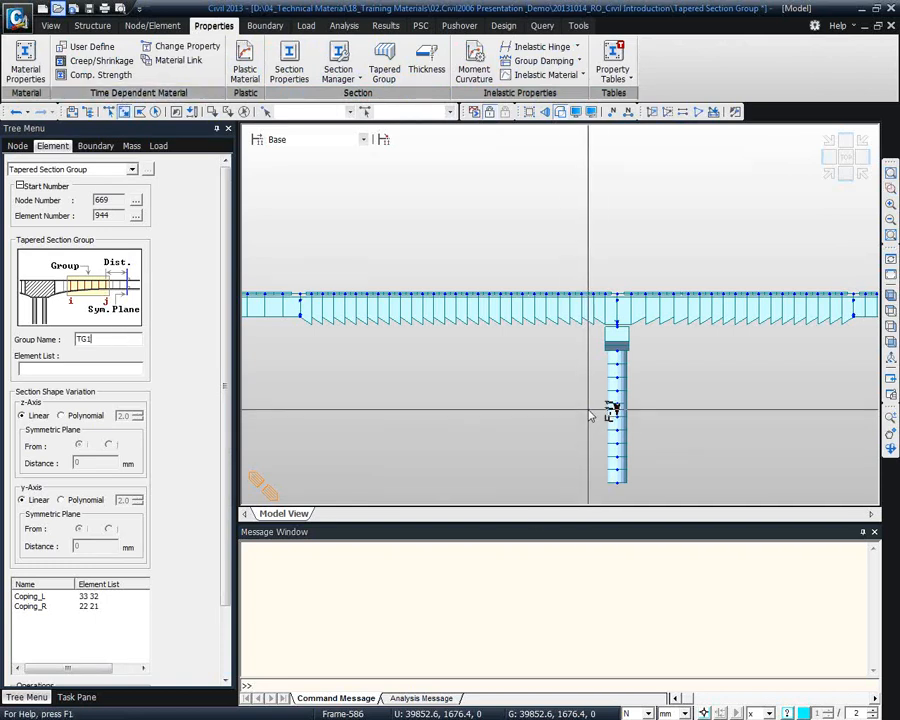
drag(600, 406, 307, 234)
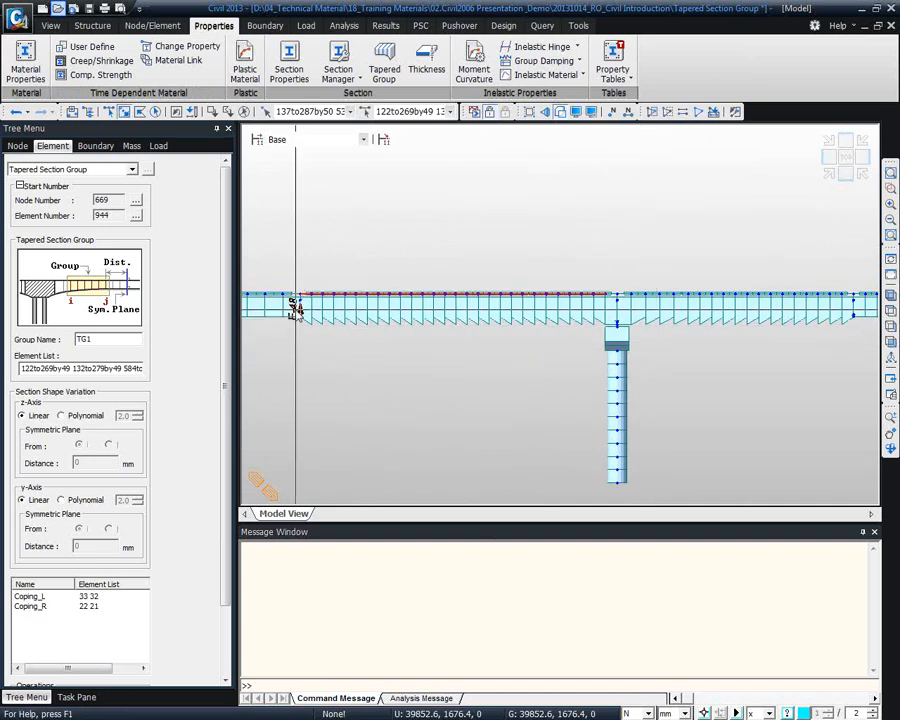
click(62, 416)
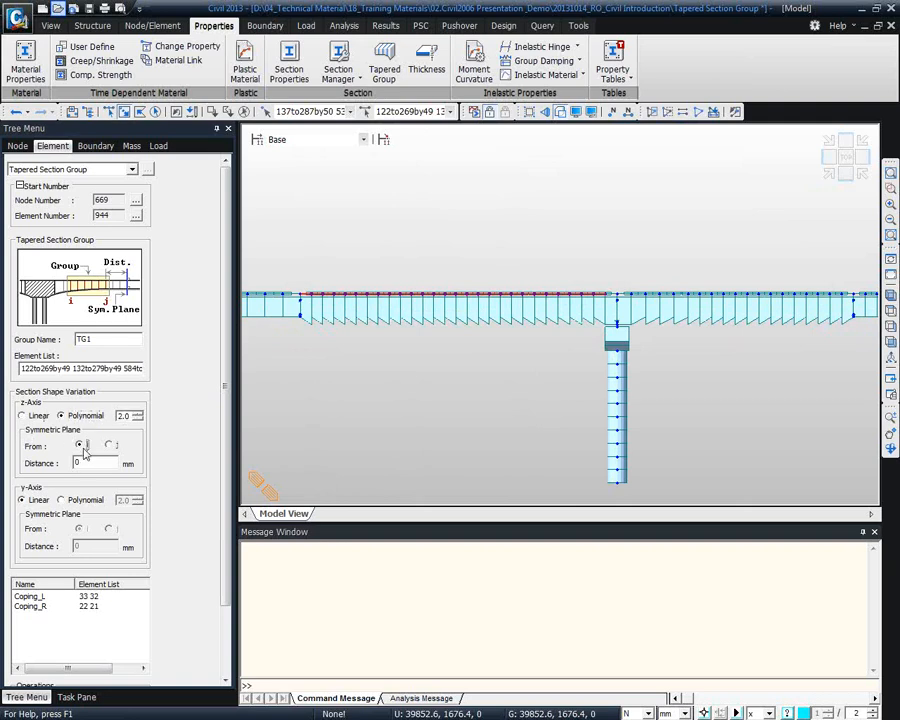
scroll(225, 520, down, 1)
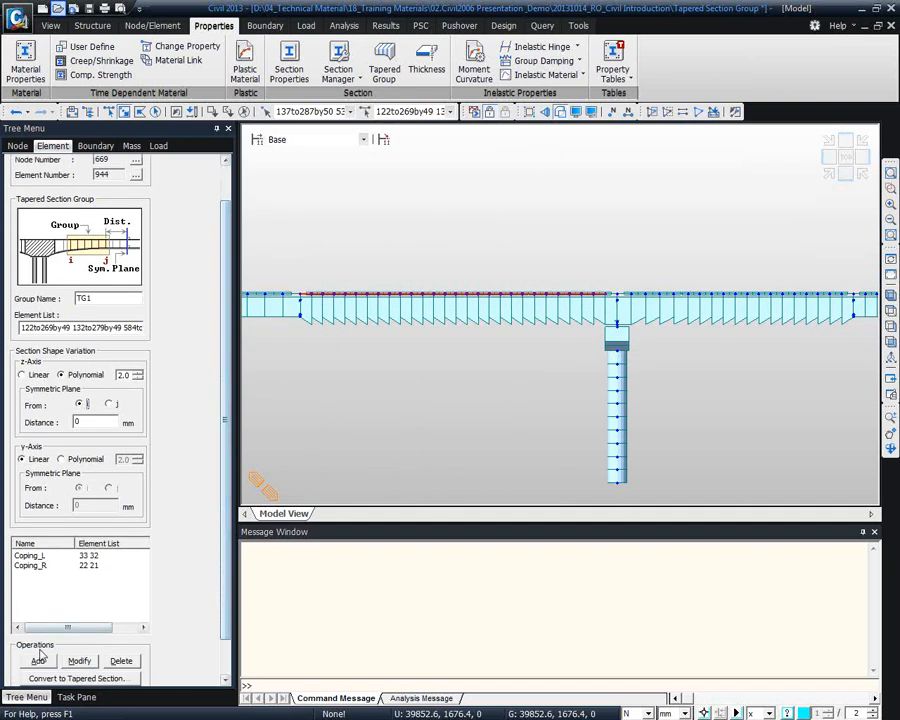
click(37, 661)
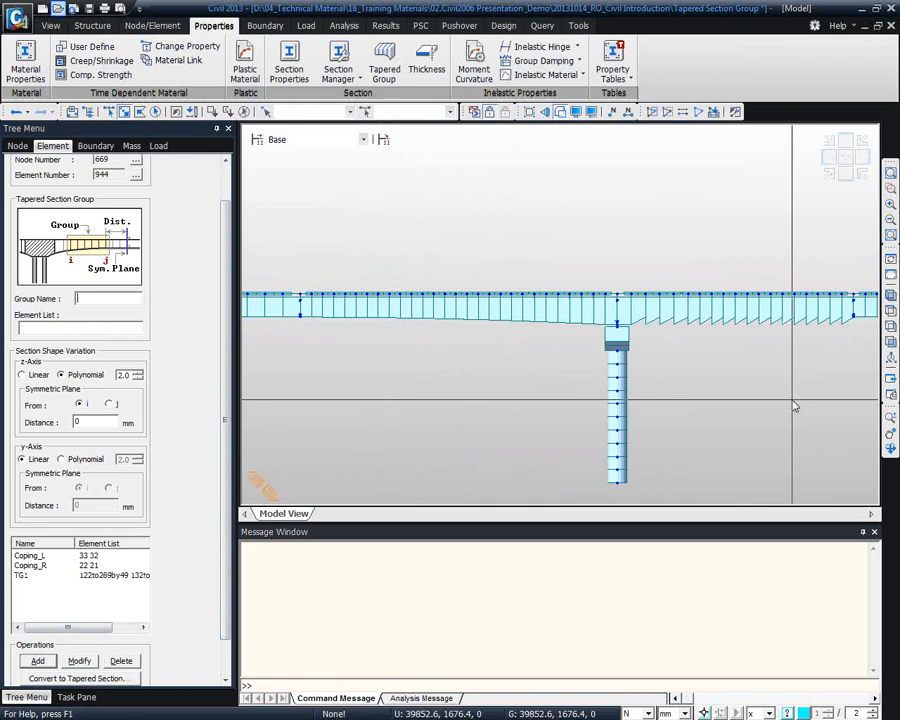
Add tapered section group TG2 for the girders right of the pier, with polynomial 2.0 z-axis variation from j, and inspect the haunches in 3D
middle_drag(790, 406, 716, 400)
drag(777, 360, 570, 268)
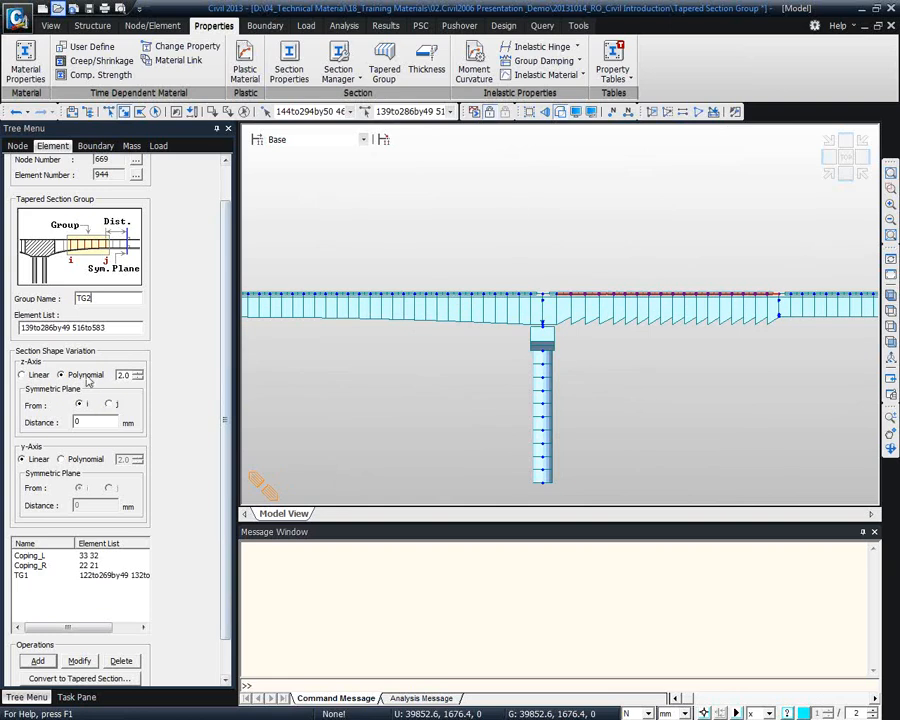
click(38, 661)
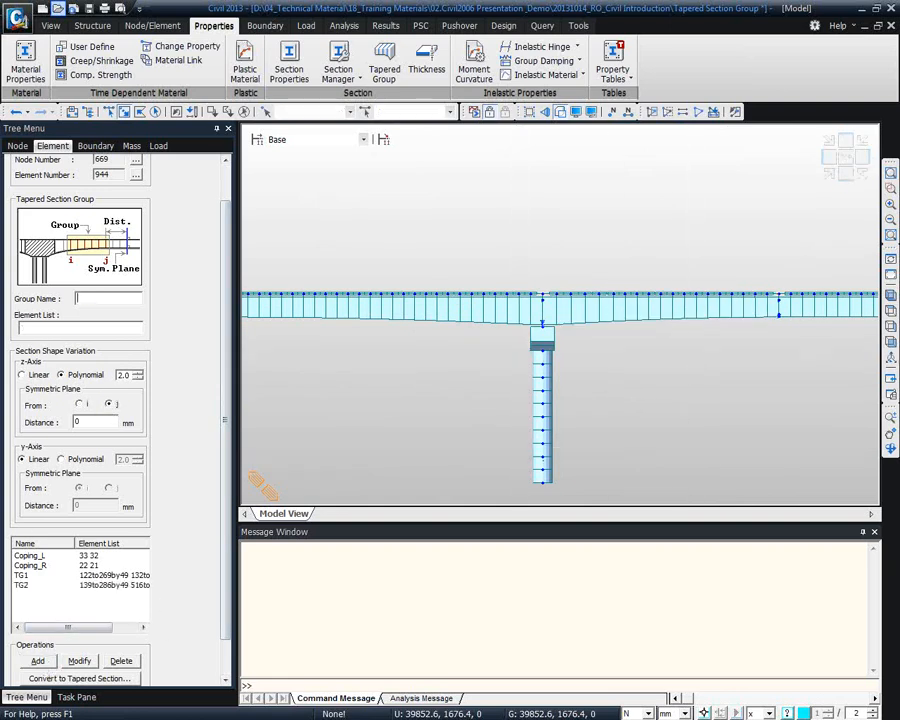
ctrl+middle_drag(822, 372, 643, 325)
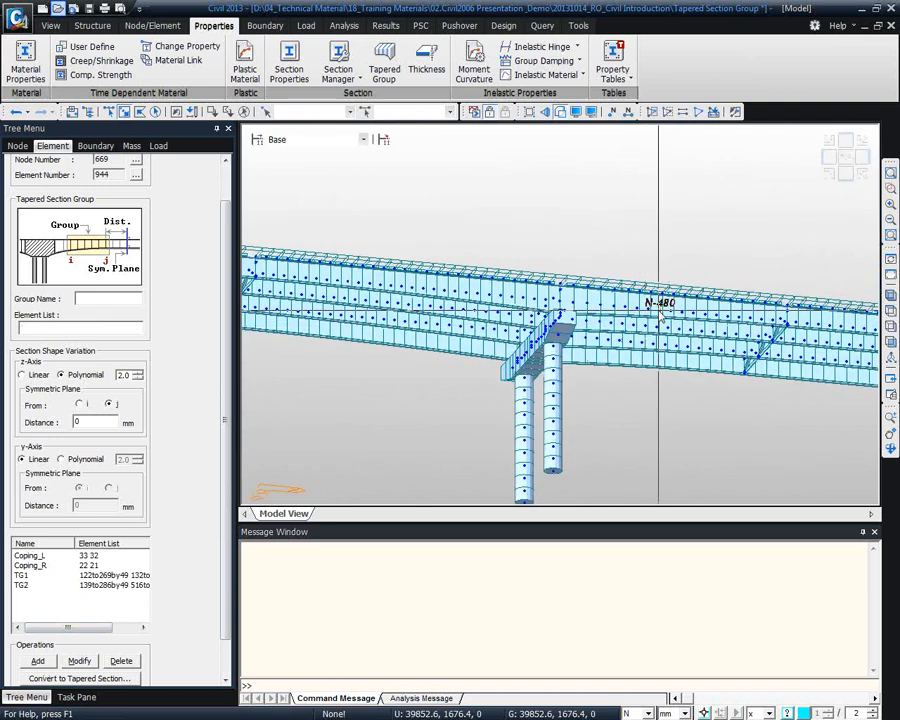
Inspect the haunched girders and the pier cap at close range in the 3D model
click(890, 188)
drag(422, 249, 607, 410)
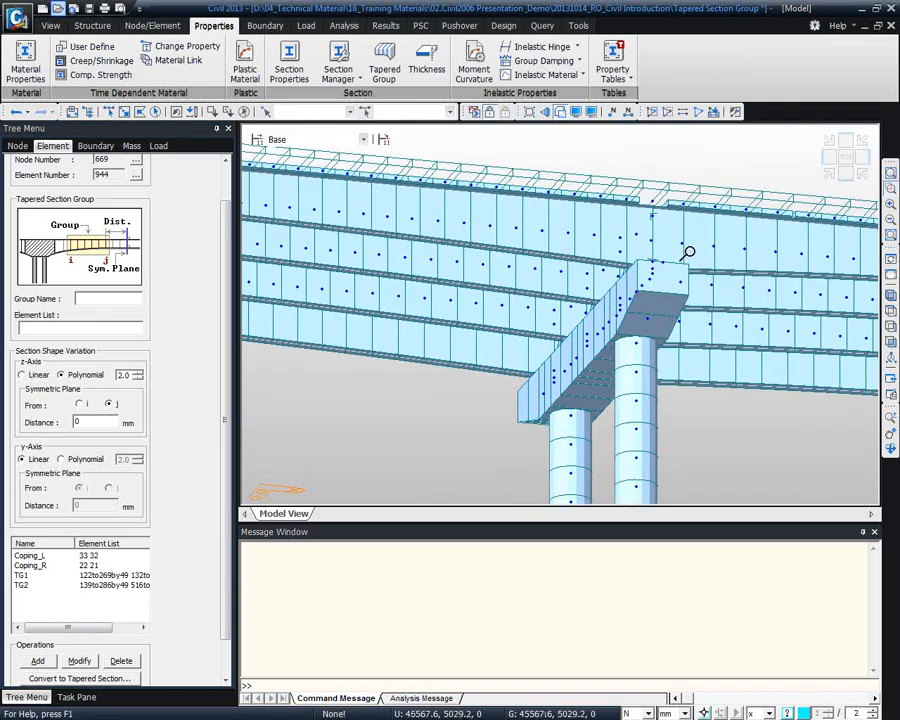
click(862, 10)
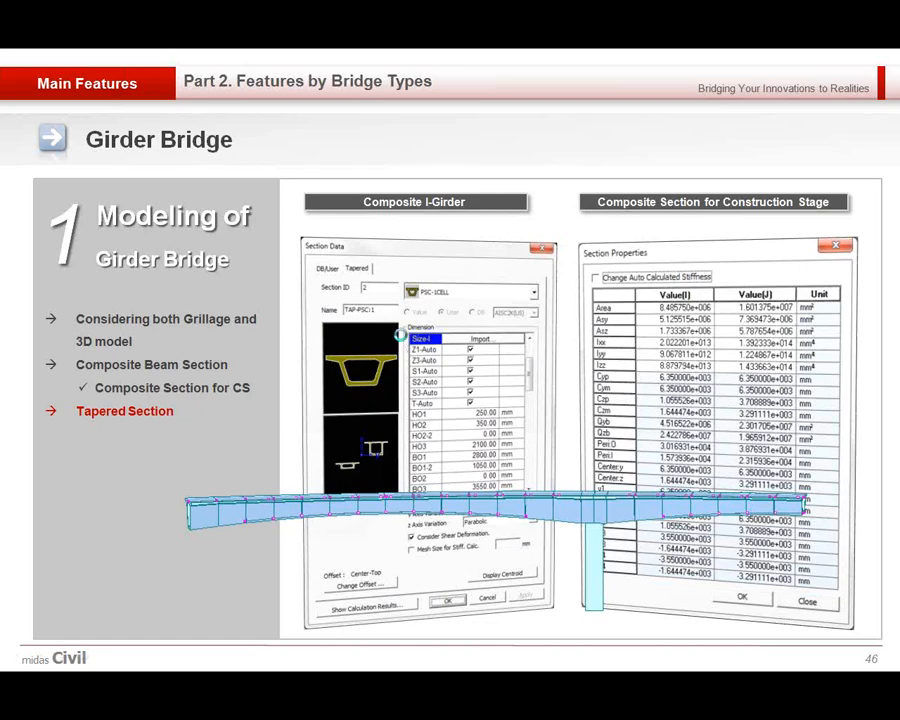
click(682, 345)
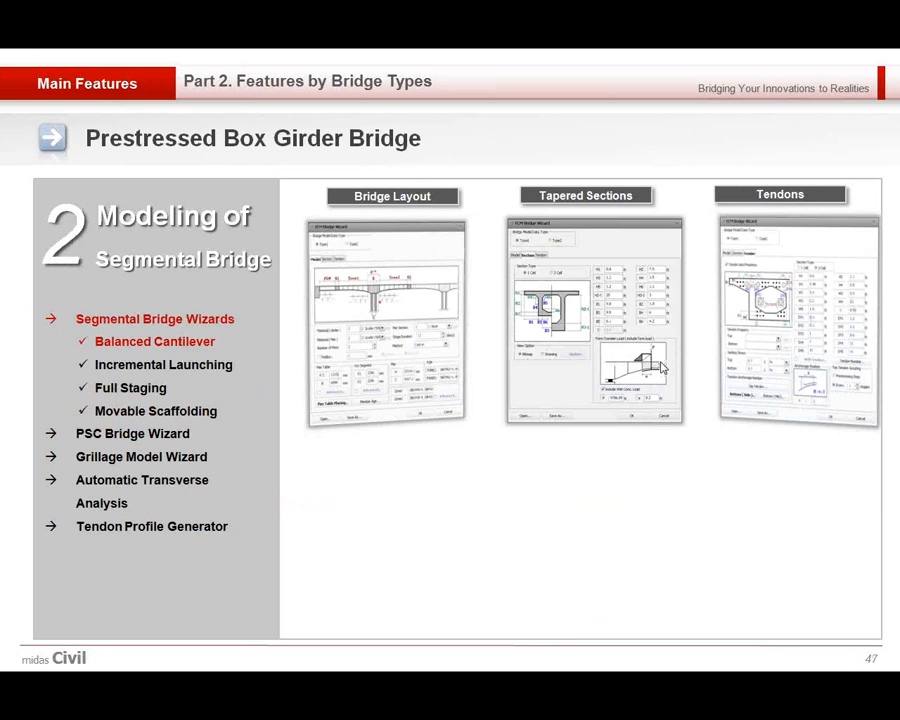
key(Left)
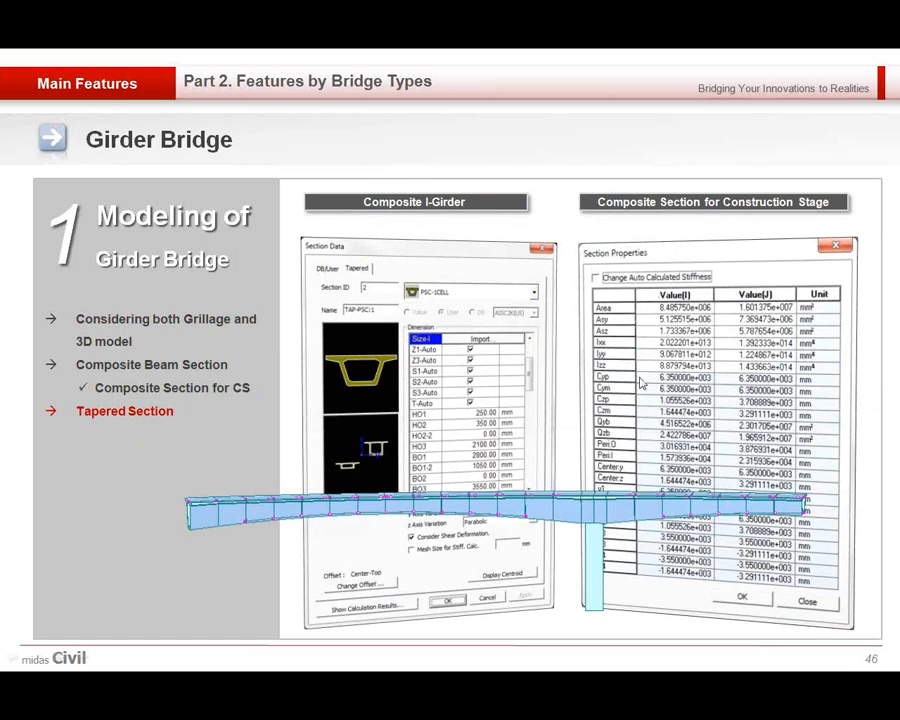
key(Right)
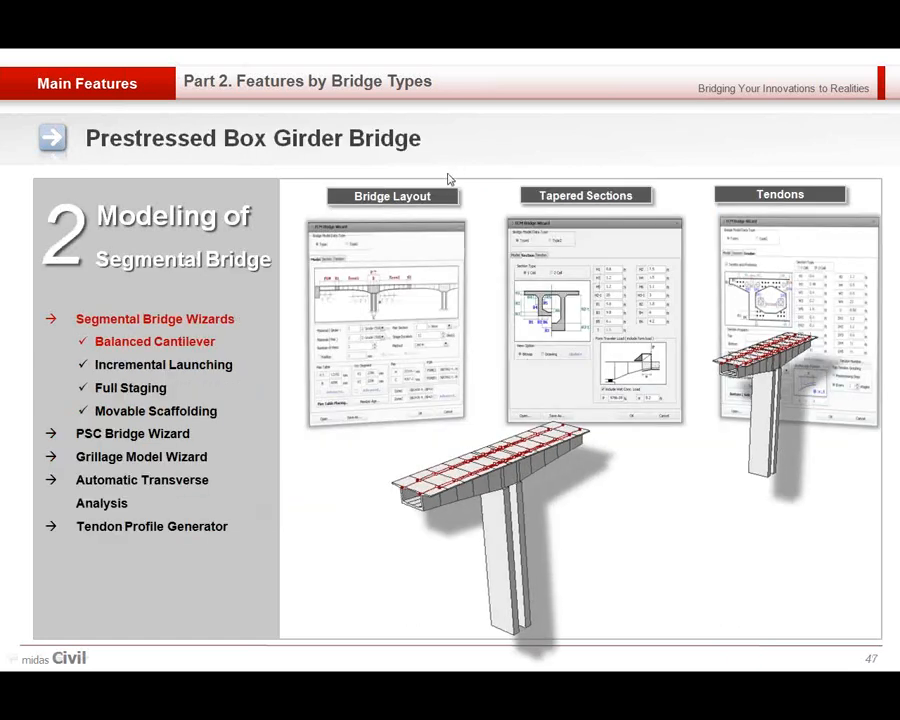
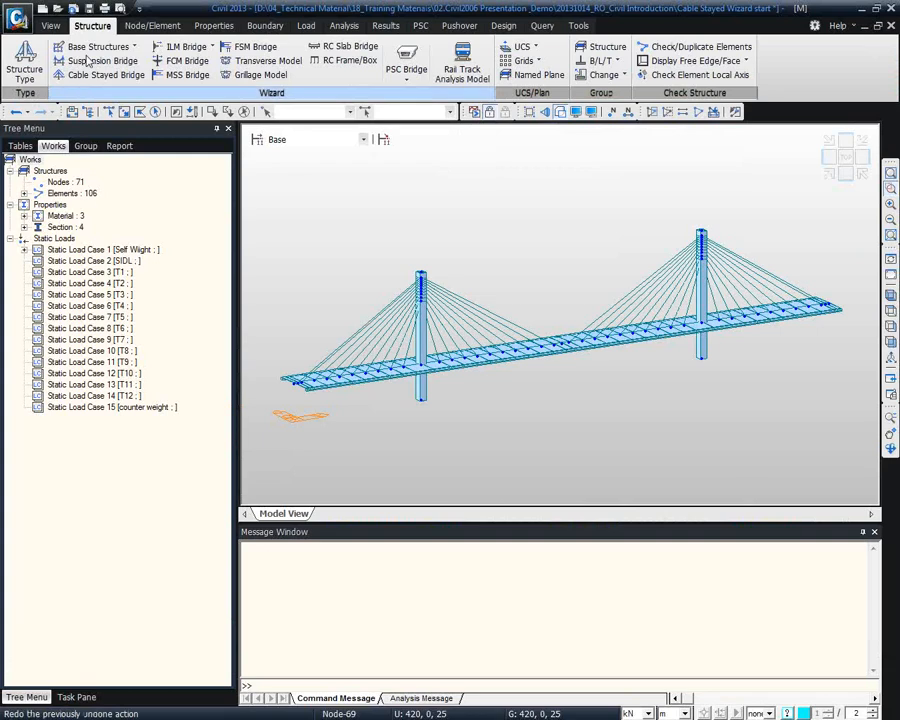
Open the model PSC Design (Eurocode)_completed model without saving the changes to the cable stayed model
click(57, 8)
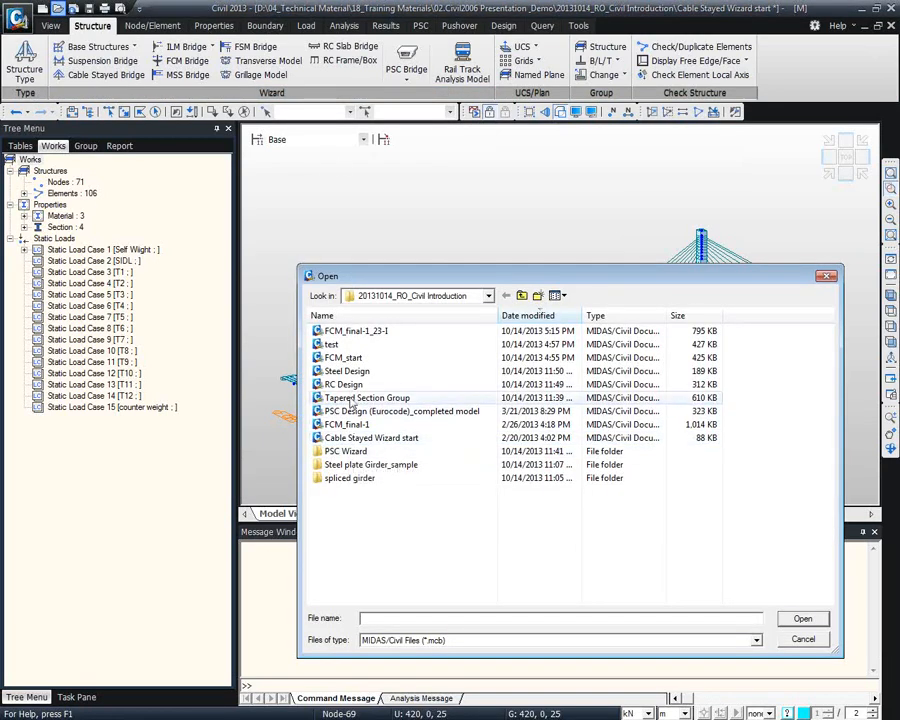
click(345, 411)
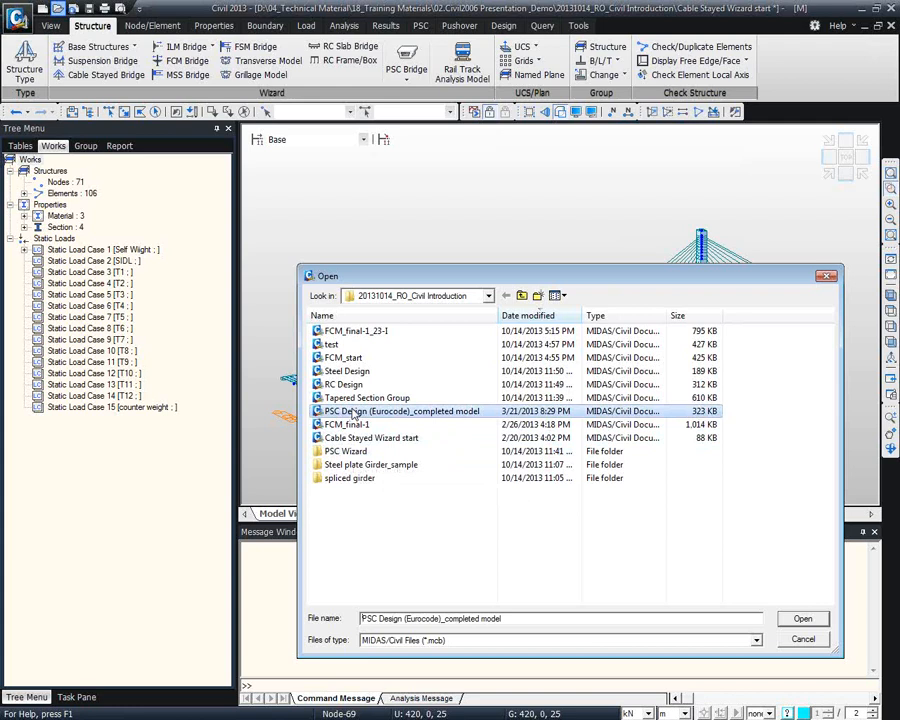
click(803, 618)
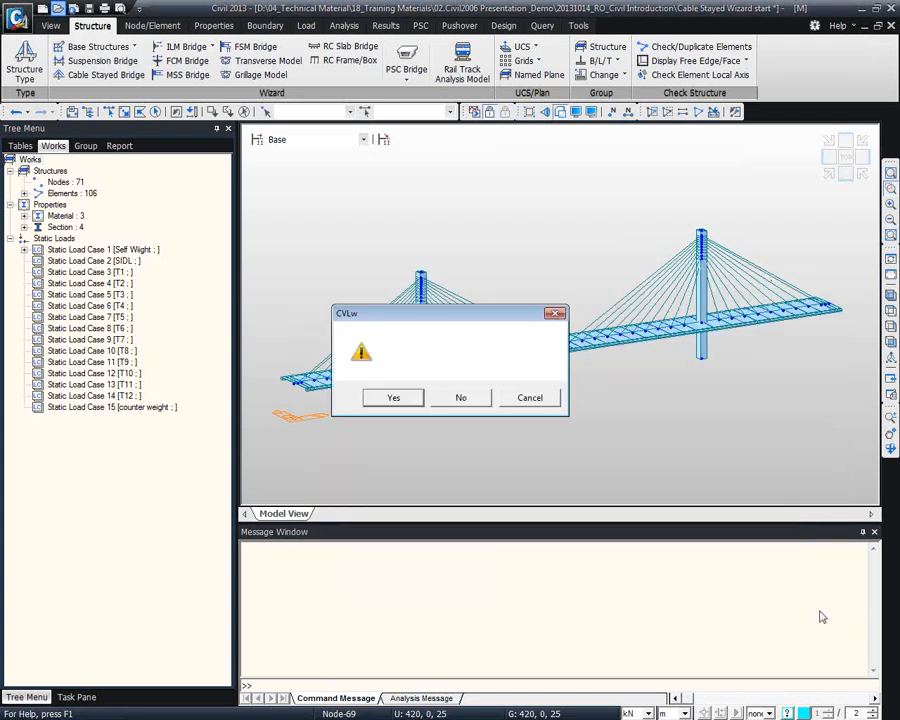
click(457, 397)
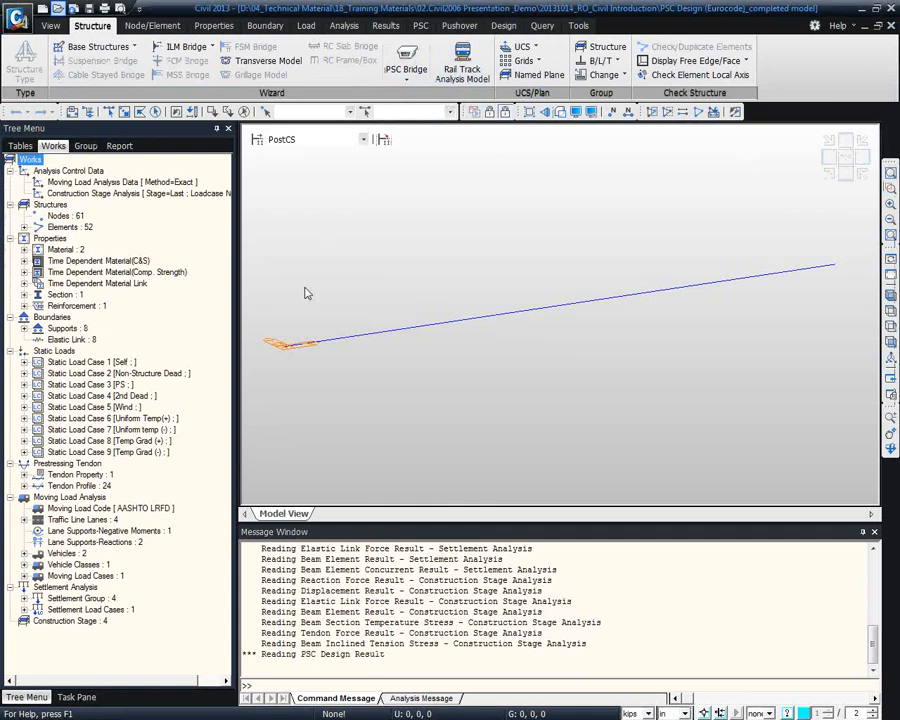
click(396, 590)
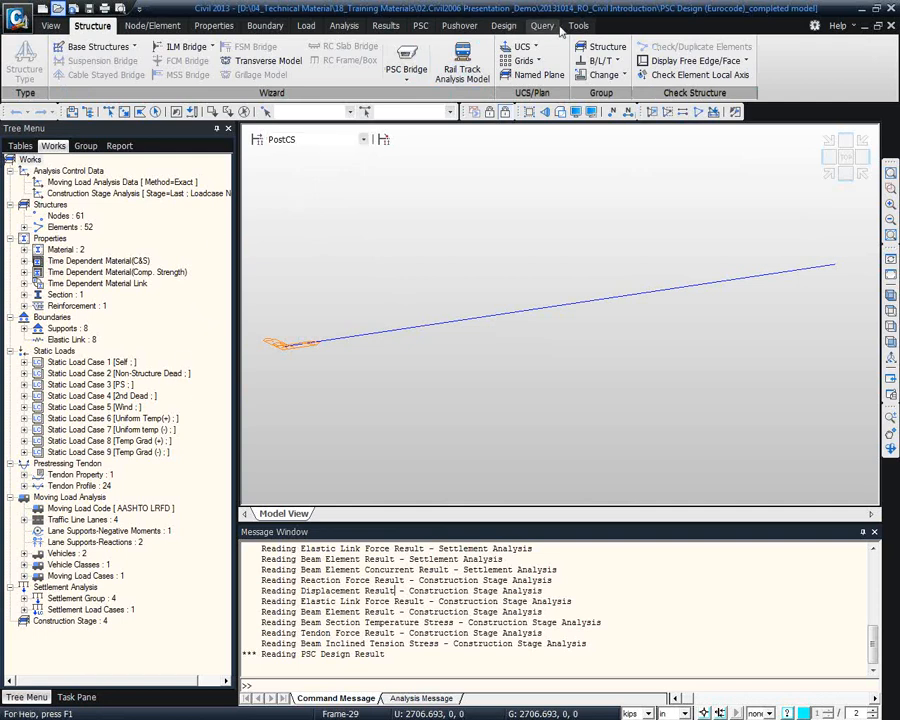
Select Eurocode2-2:05 as the PSC design code
click(508, 25)
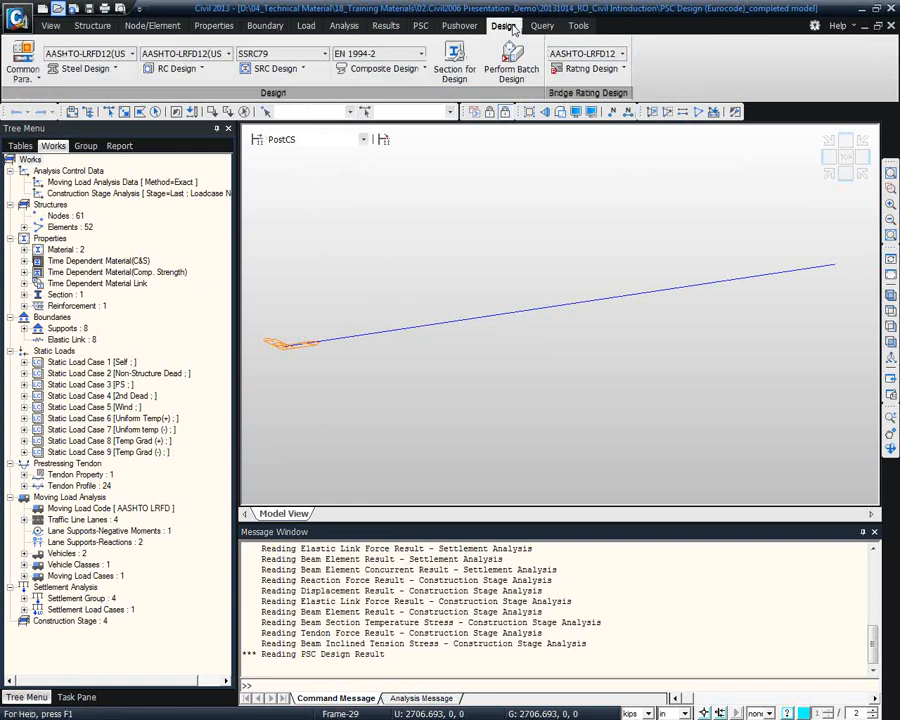
click(423, 26)
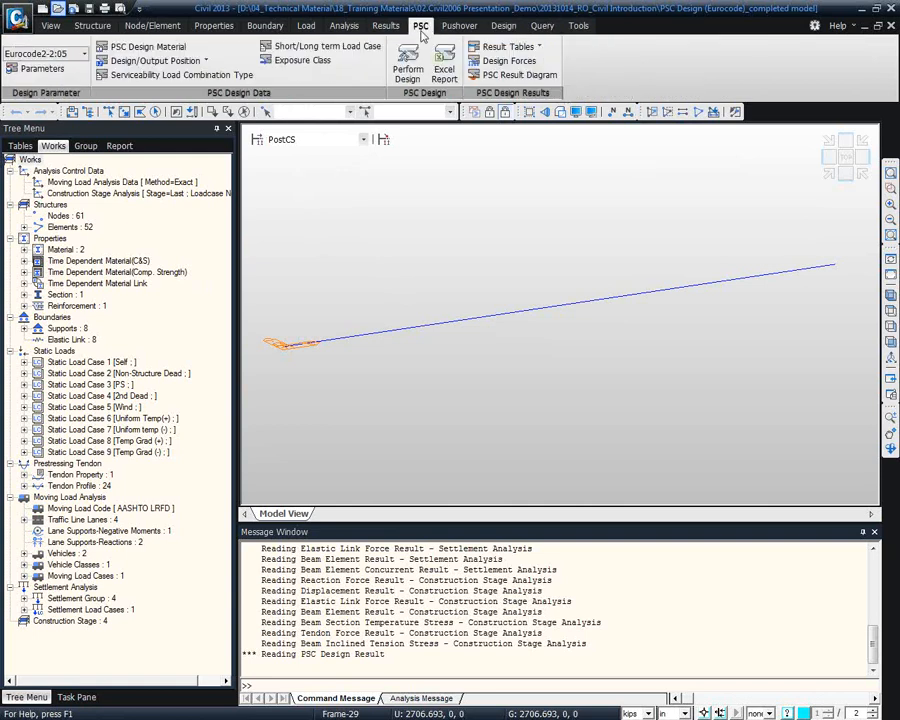
click(44, 53)
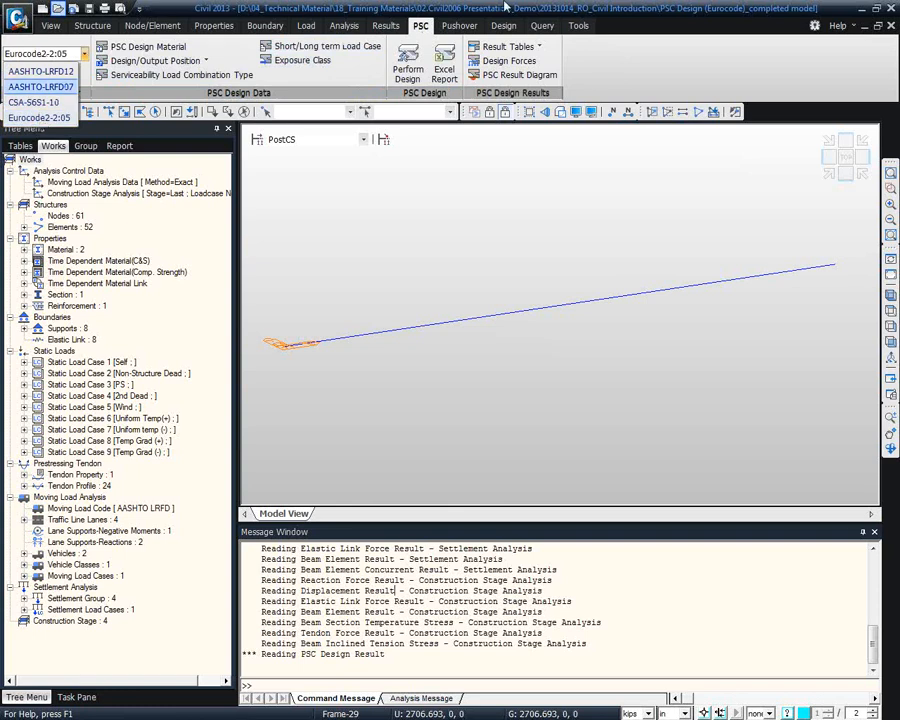
click(40, 118)
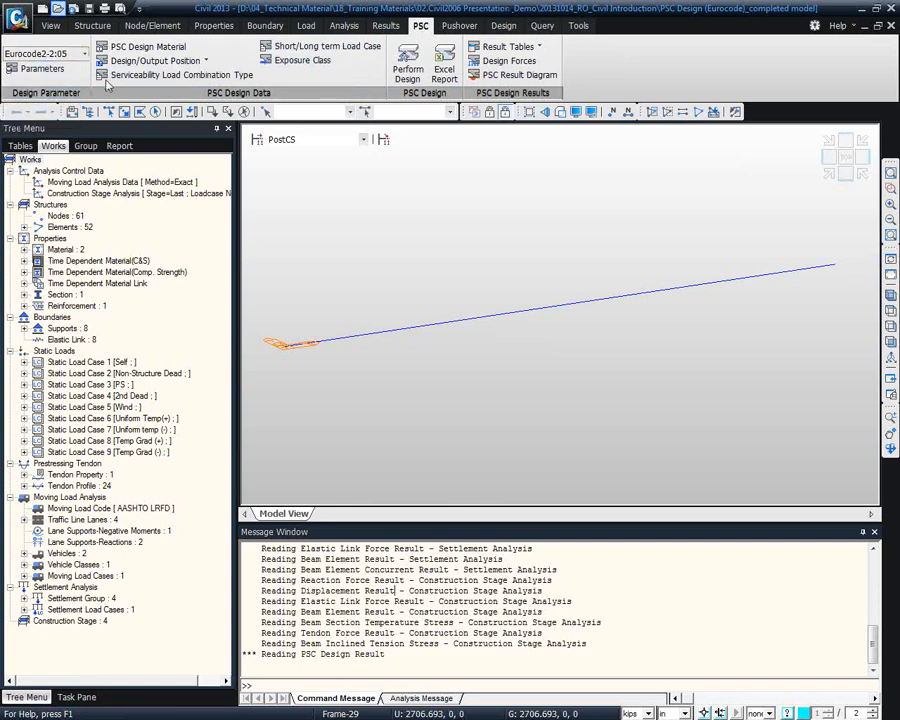
Review how the load combinations are classified as quasi-permanent, frequent and characteristic in the serviceability load combination types
click(190, 75)
drag(400, 229, 331, 175)
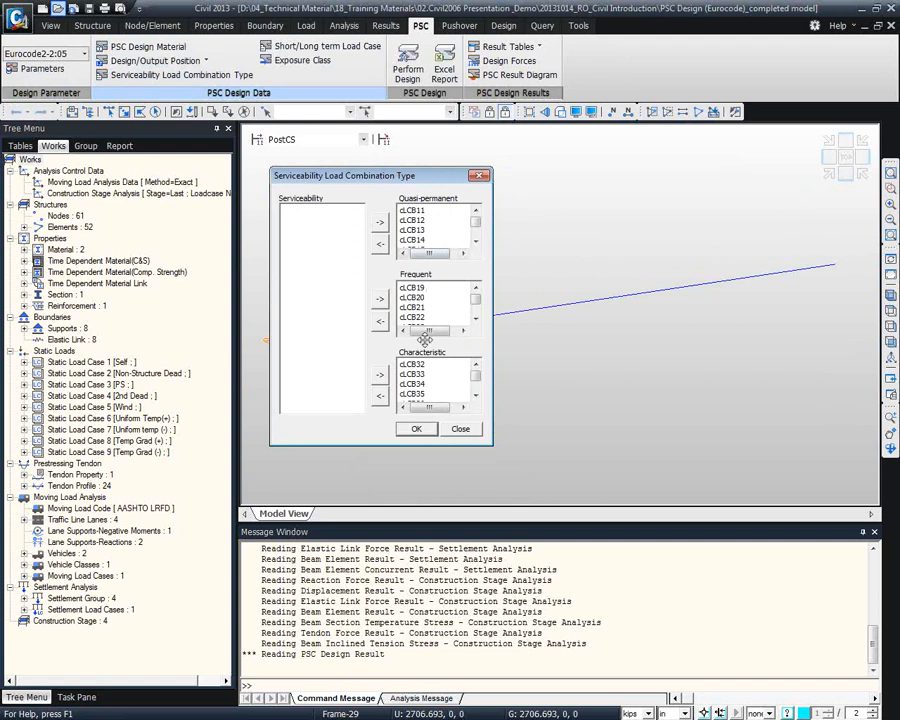
click(484, 179)
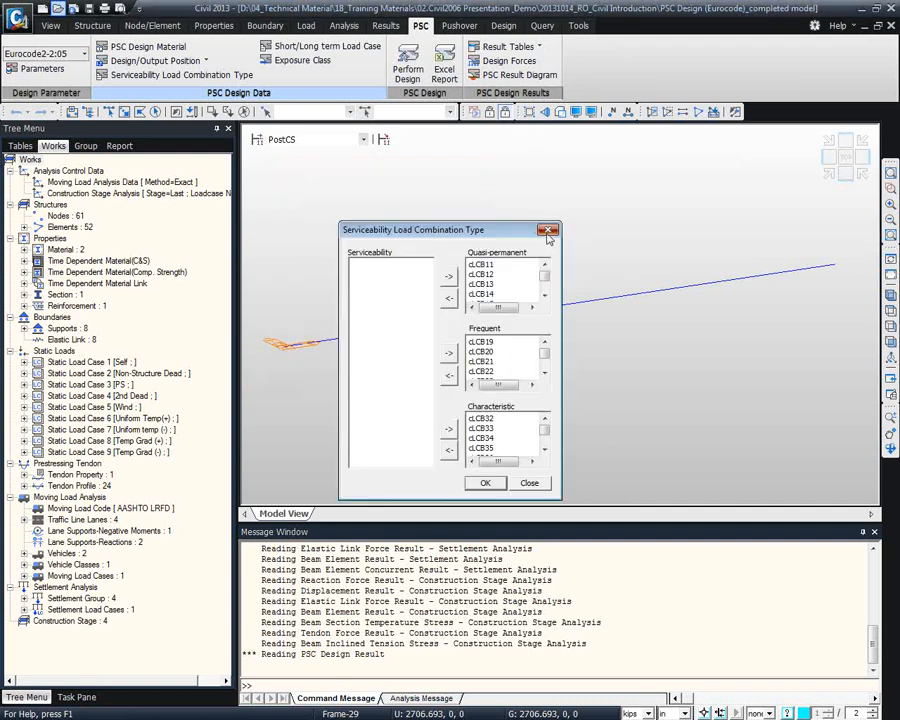
click(548, 232)
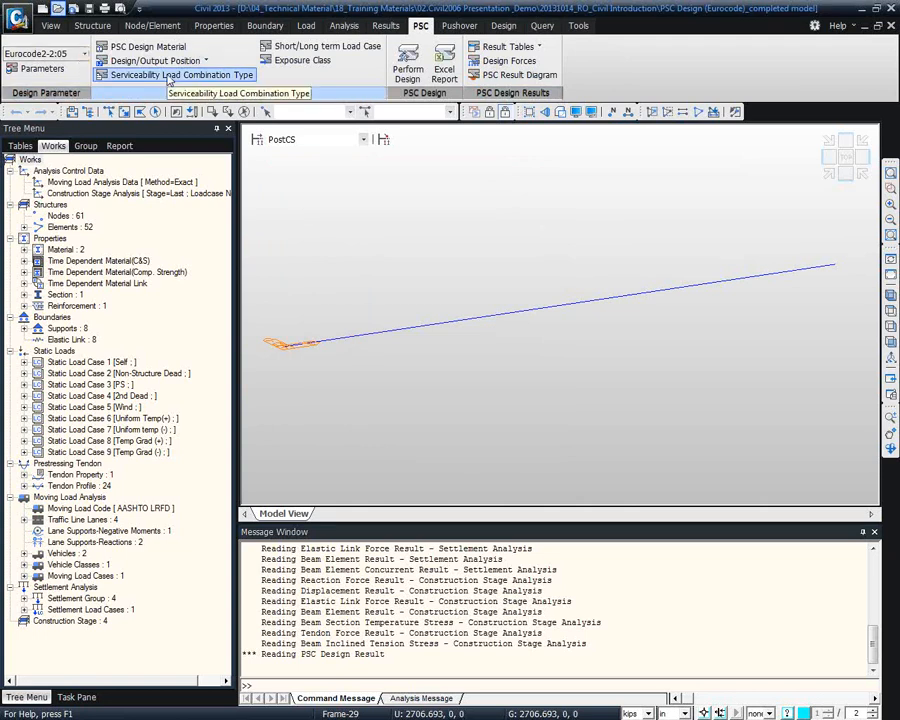
Review the assignment of static load cases to the long-term and short-term lists
click(312, 54)
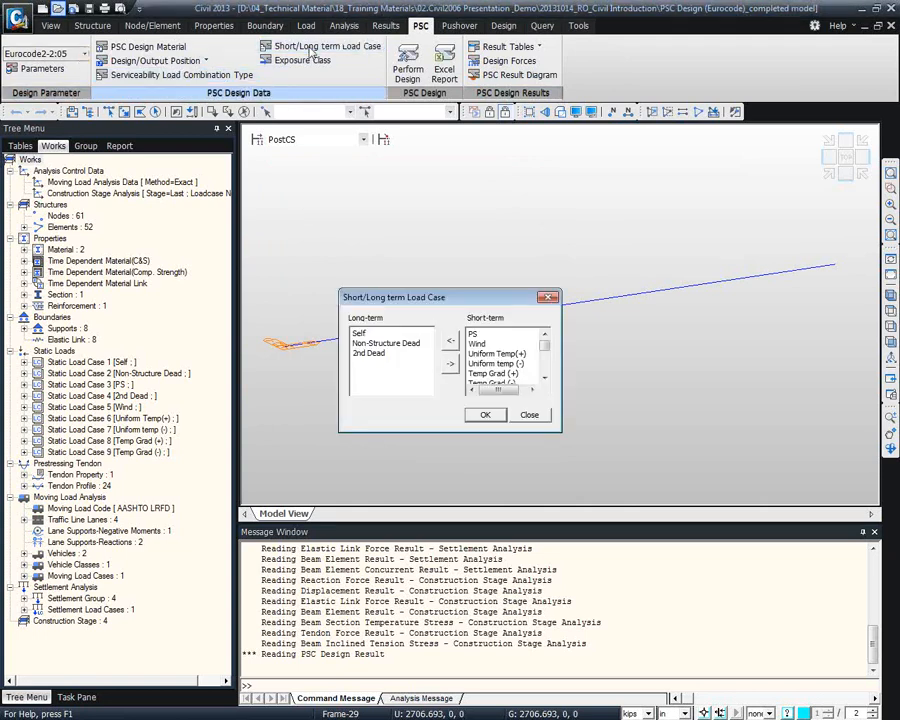
drag(408, 296, 396, 170)
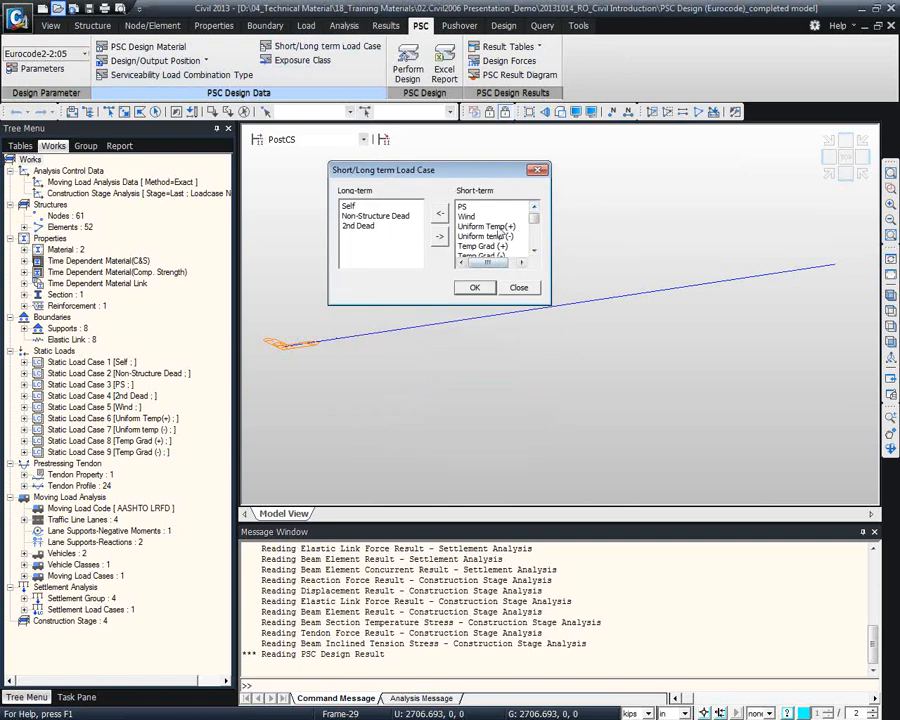
click(518, 287)
Review the exposure class settings for the element ends and the exposure class table
click(282, 62)
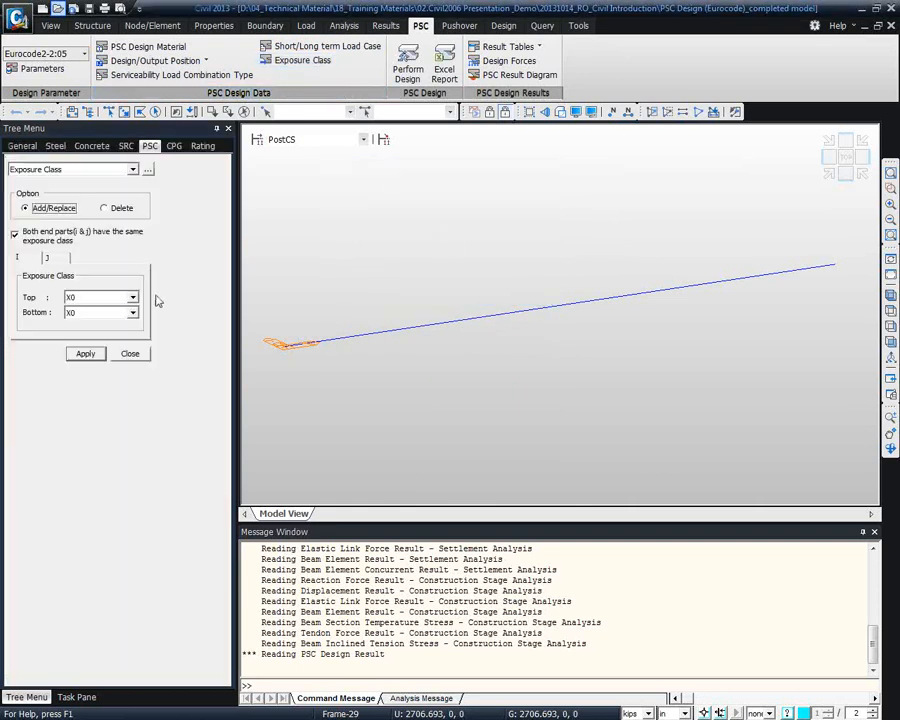
click(148, 170)
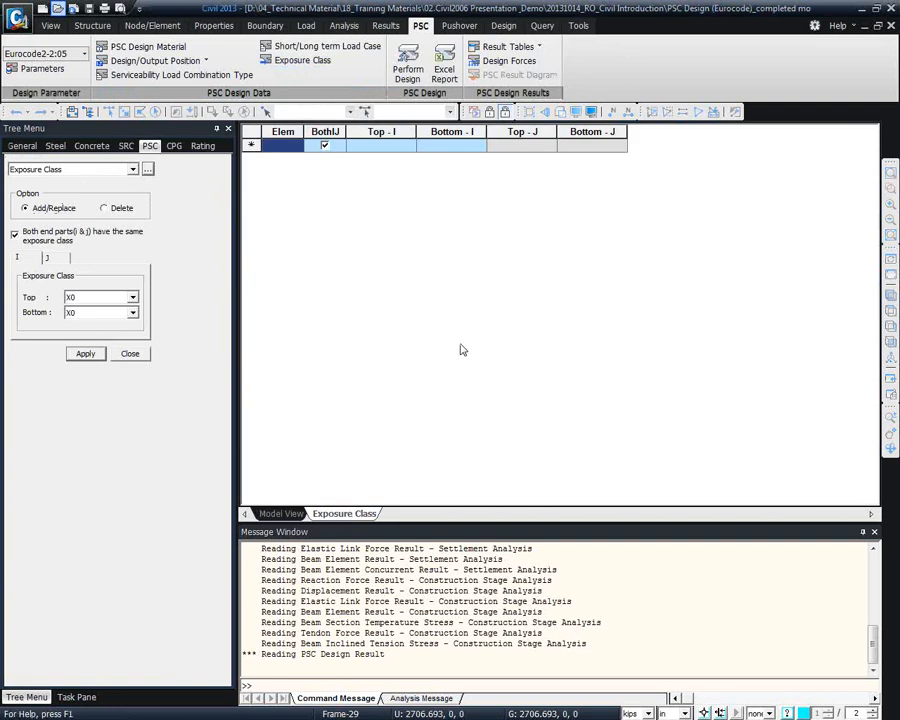
click(889, 26)
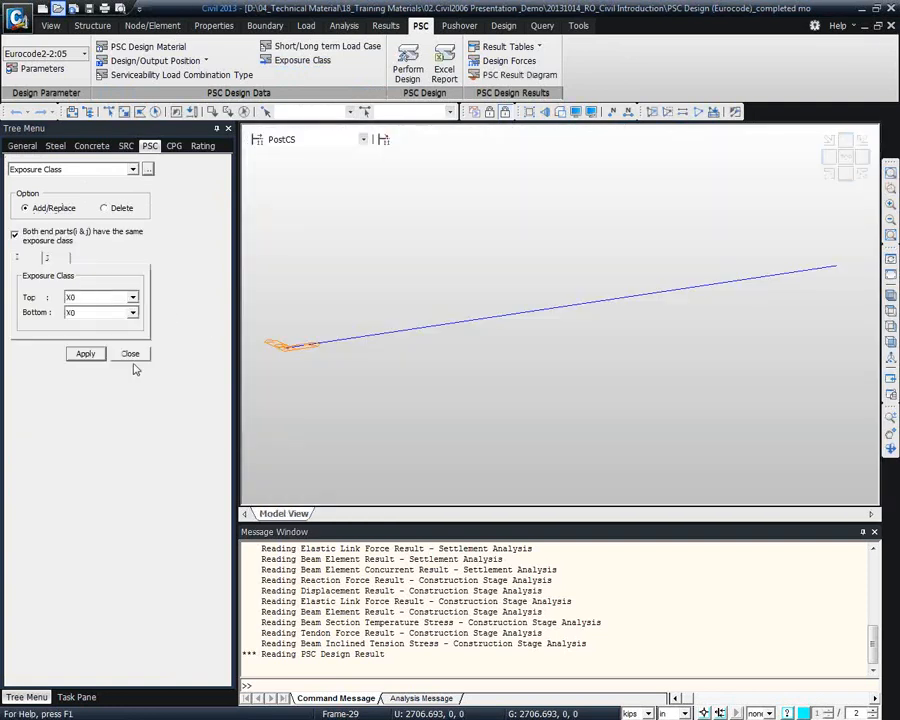
click(131, 353)
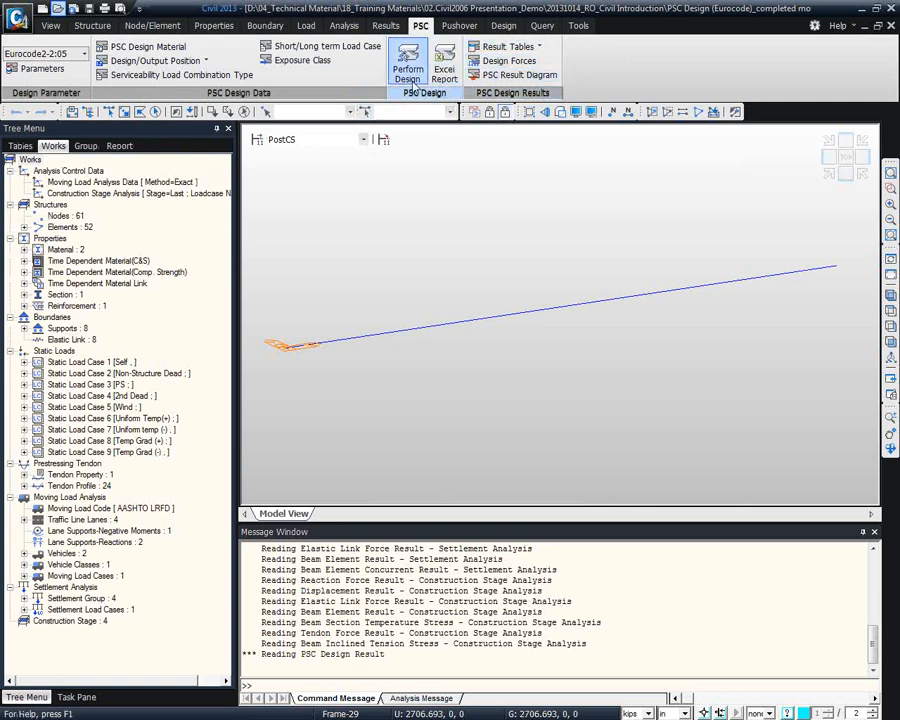
Display the flexure strength check table for the listed elements, with parts i and j and both positive and negative moments
click(512, 47)
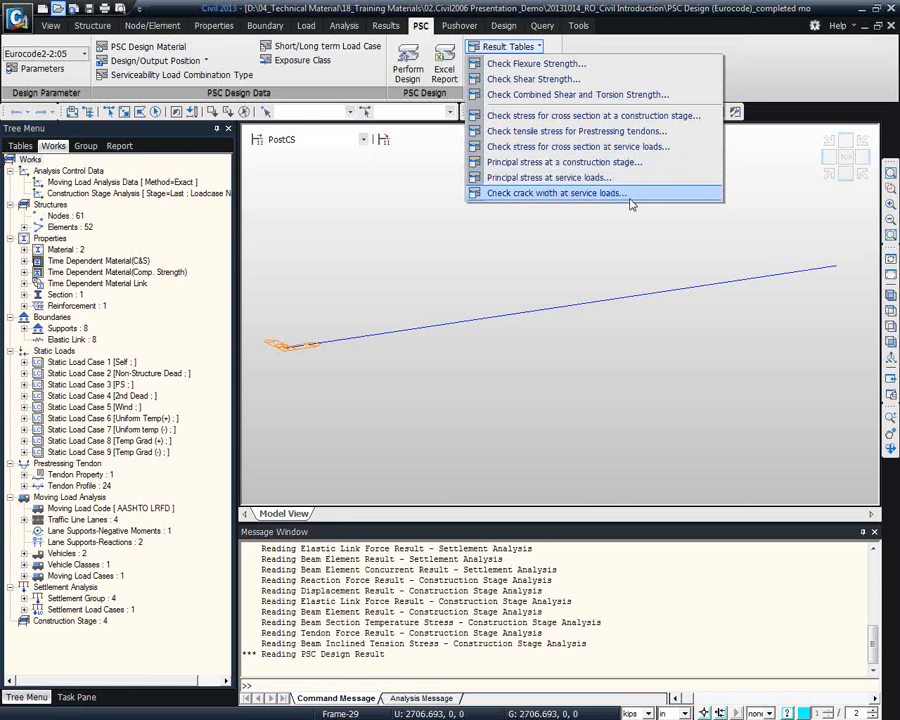
click(599, 67)
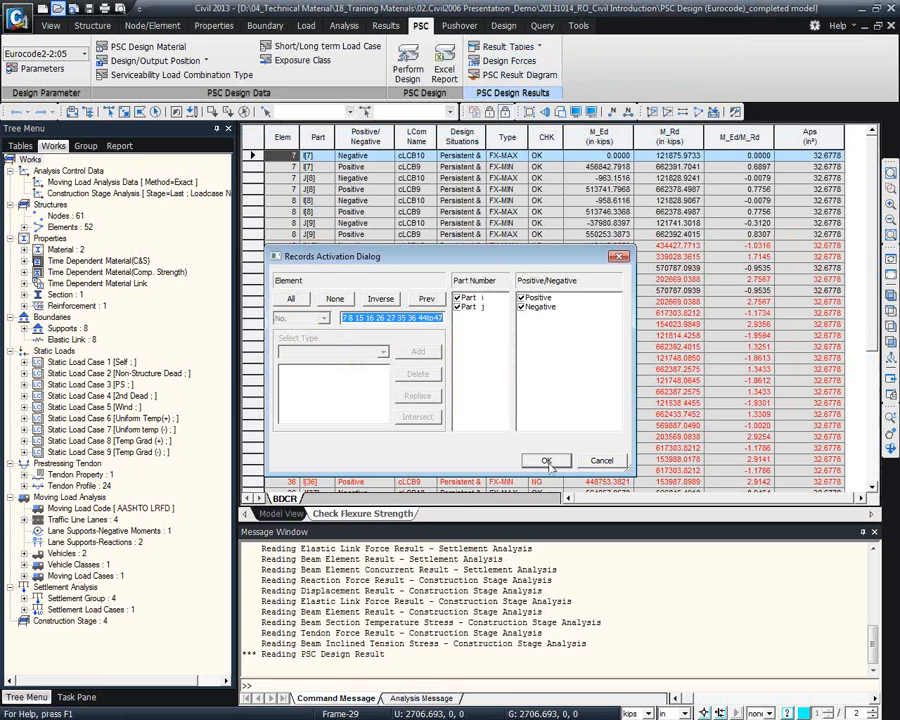
click(546, 460)
click(600, 380)
scroll(580, 432, down, 6)
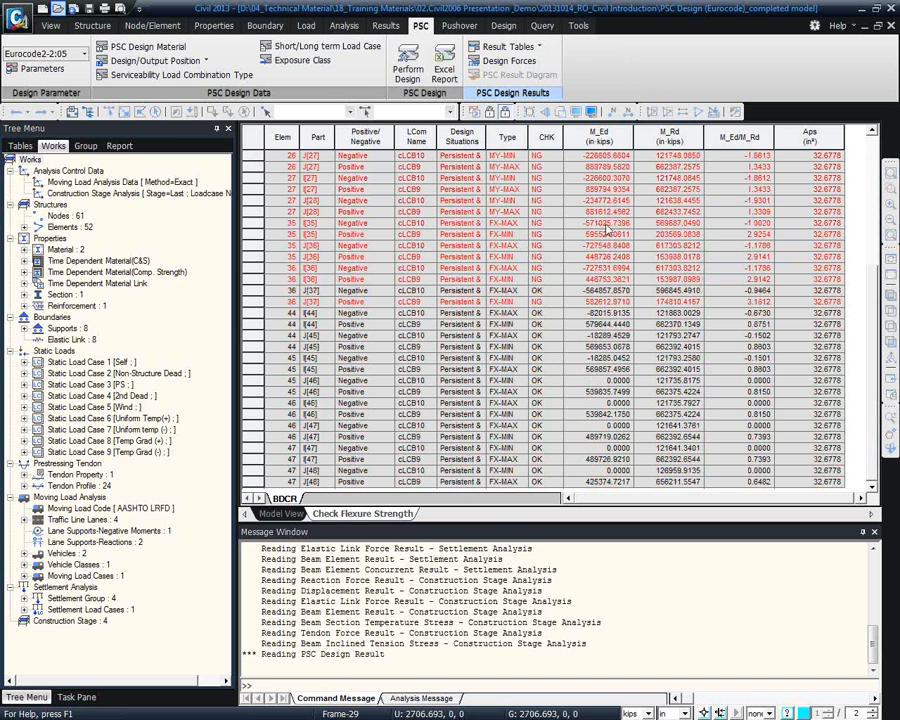
Examine the M_Ed, M_Rd, M_Ed/M_Rd and Aps values of elements 44 to 46 in the flexure check table
click(514, 346)
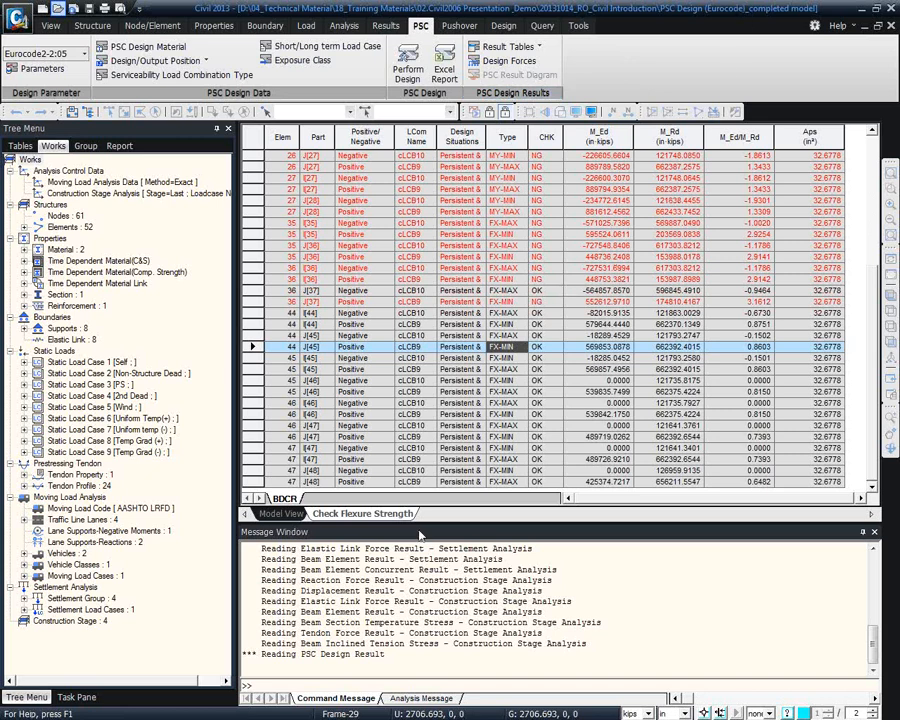
click(600, 336)
drag(600, 346, 605, 404)
drag(667, 348, 663, 403)
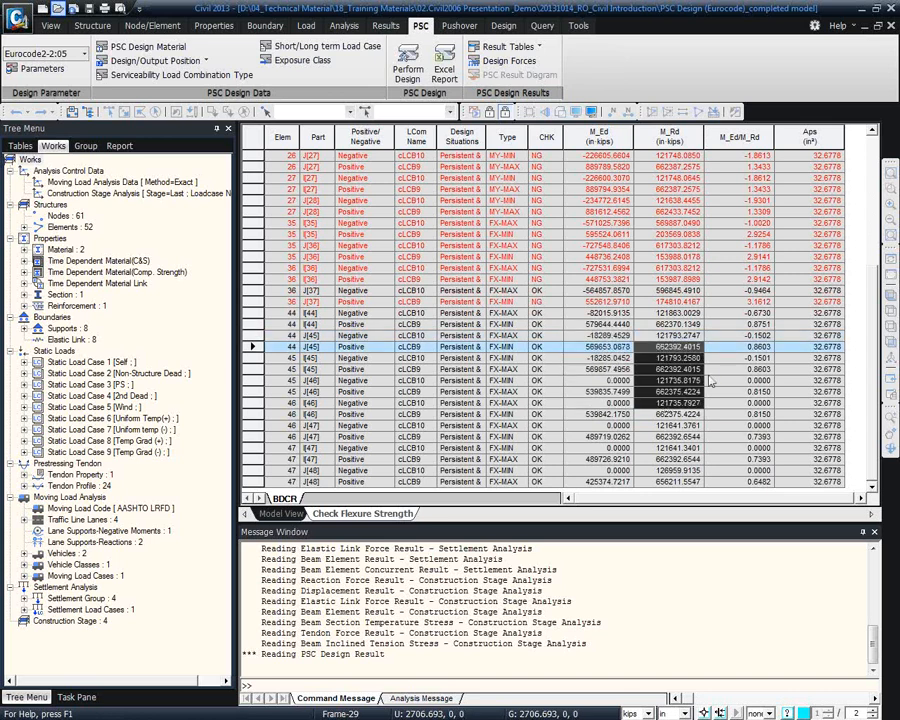
drag(733, 338, 733, 395)
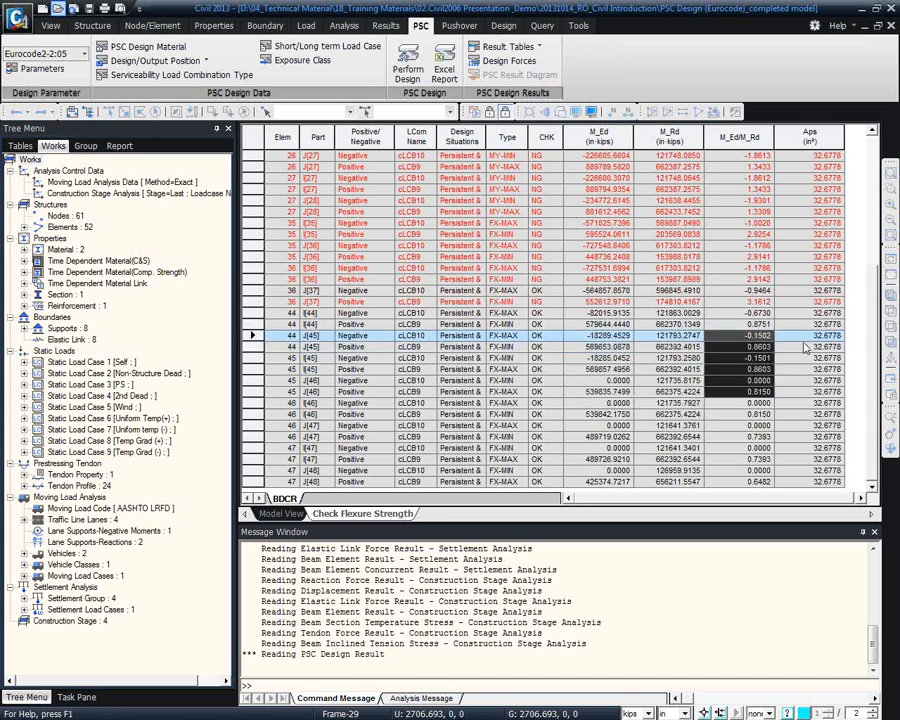
drag(803, 341, 803, 390)
click(803, 391)
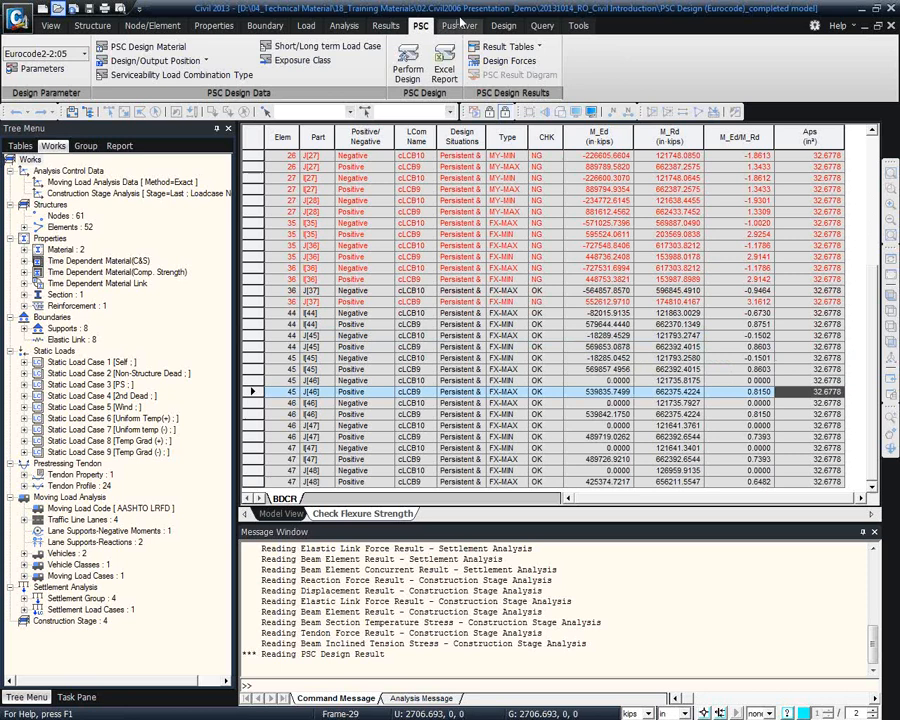
Display the shear strength check table for the listed elements, with parts i and j and both Max and Min results
click(506, 46)
click(509, 81)
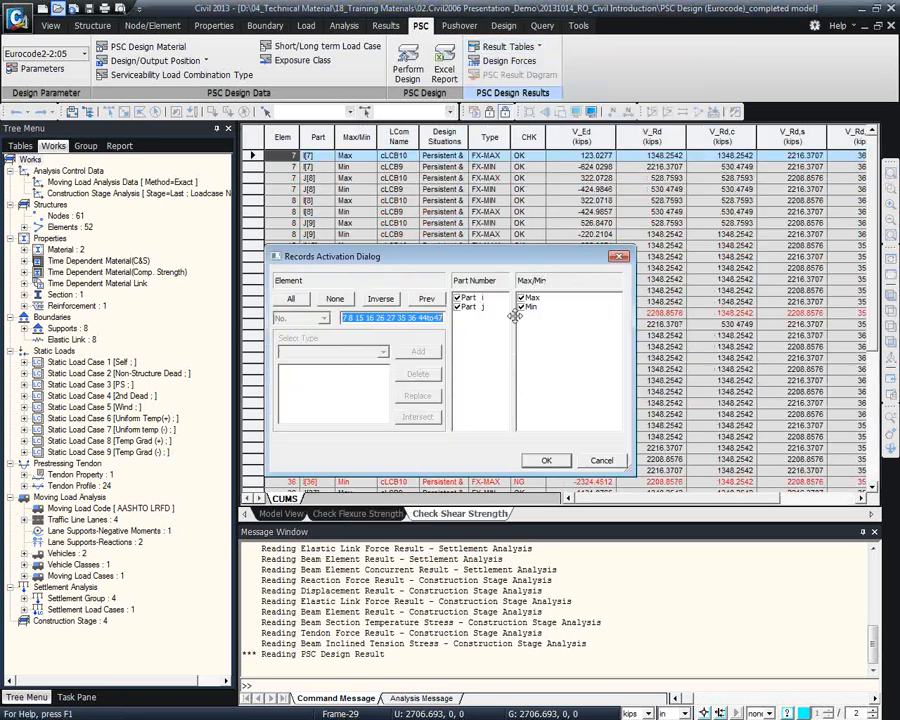
click(548, 461)
Examine the V_Ed, V_Rd, V_Rd,c, V_Rd,s and V_Rd,max columns of the shear check table for the first elements
click(630, 222)
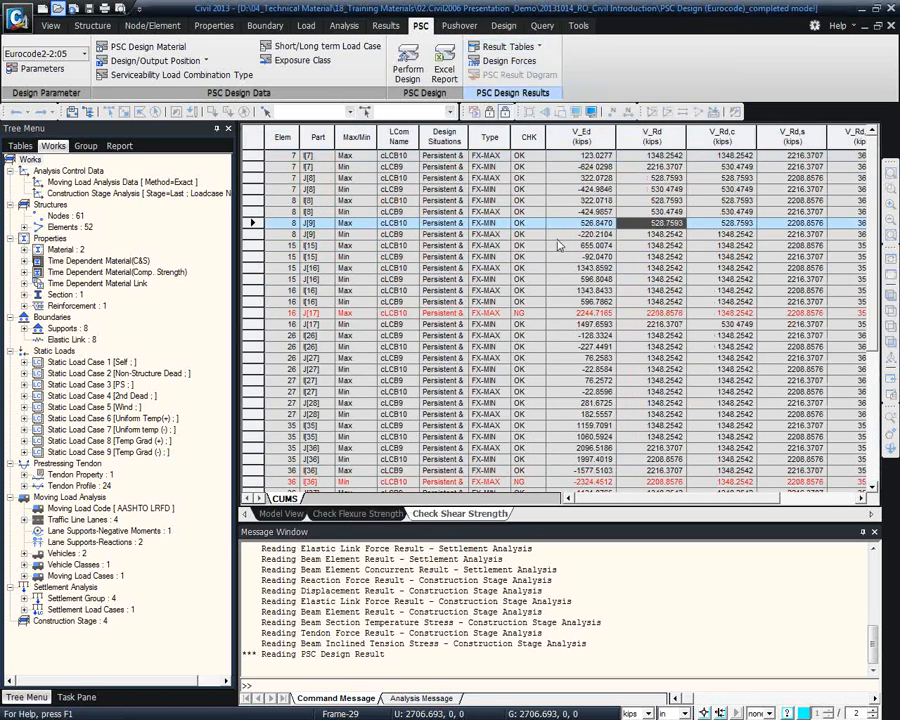
drag(580, 189, 658, 257)
click(649, 243)
click(740, 223)
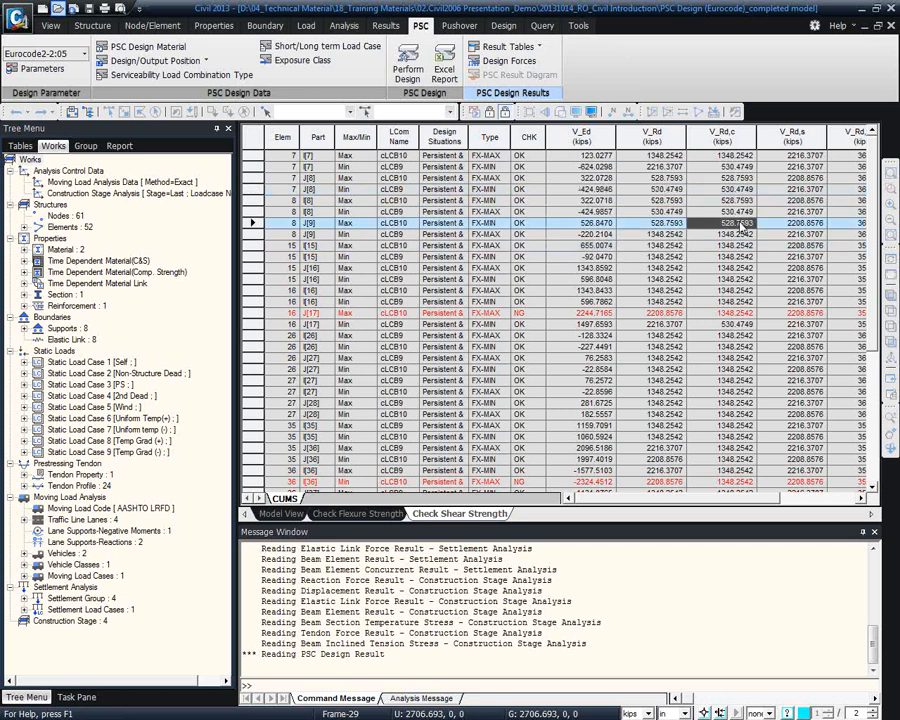
drag(741, 225, 733, 256)
drag(805, 212, 790, 239)
click(790, 258)
click(741, 203)
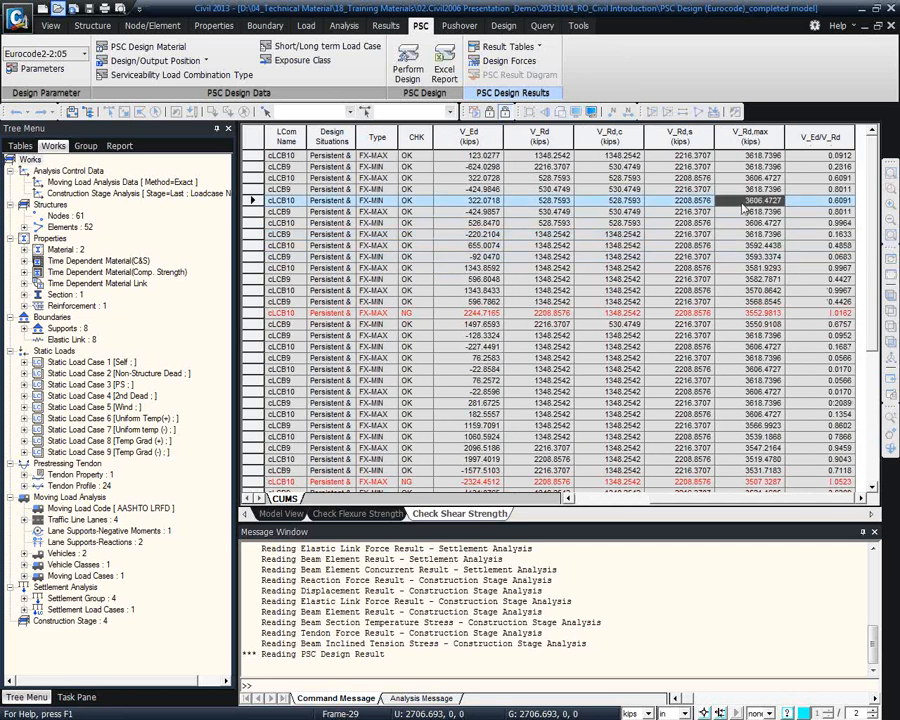
Examine the V_Ed/V_Rd ratios in the shear check table and the governing load combination of element 16 at part J[17]
drag(816, 190, 824, 258)
click(814, 279)
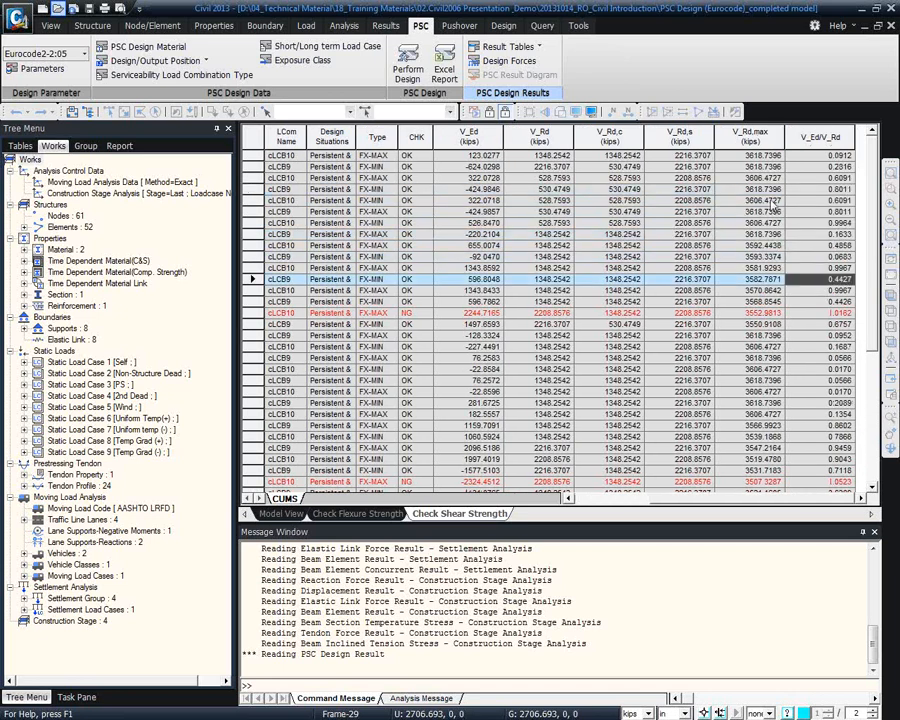
drag(760, 178, 240, 306)
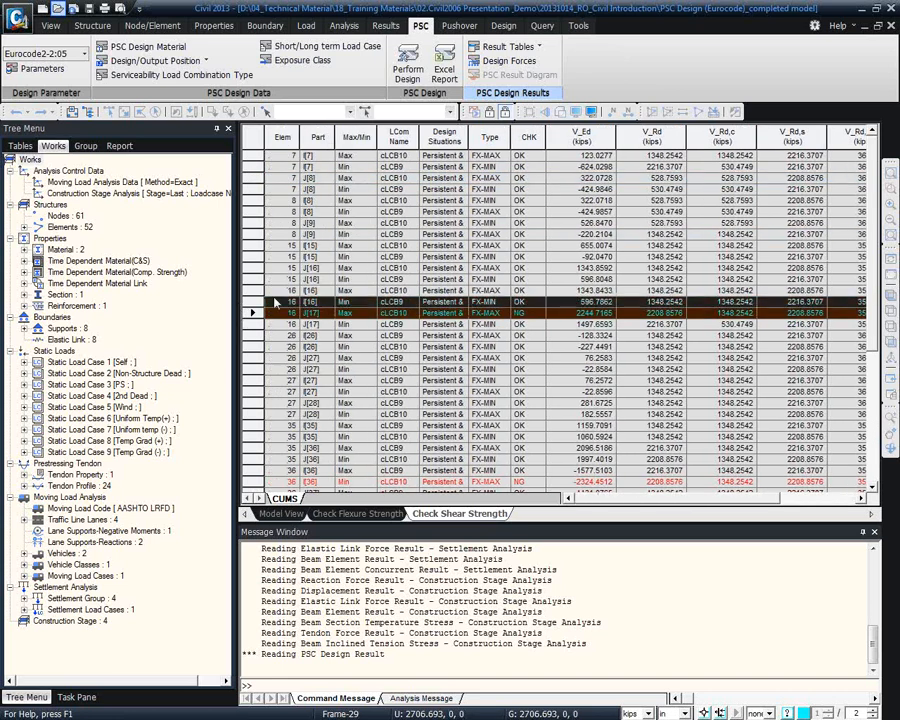
click(399, 315)
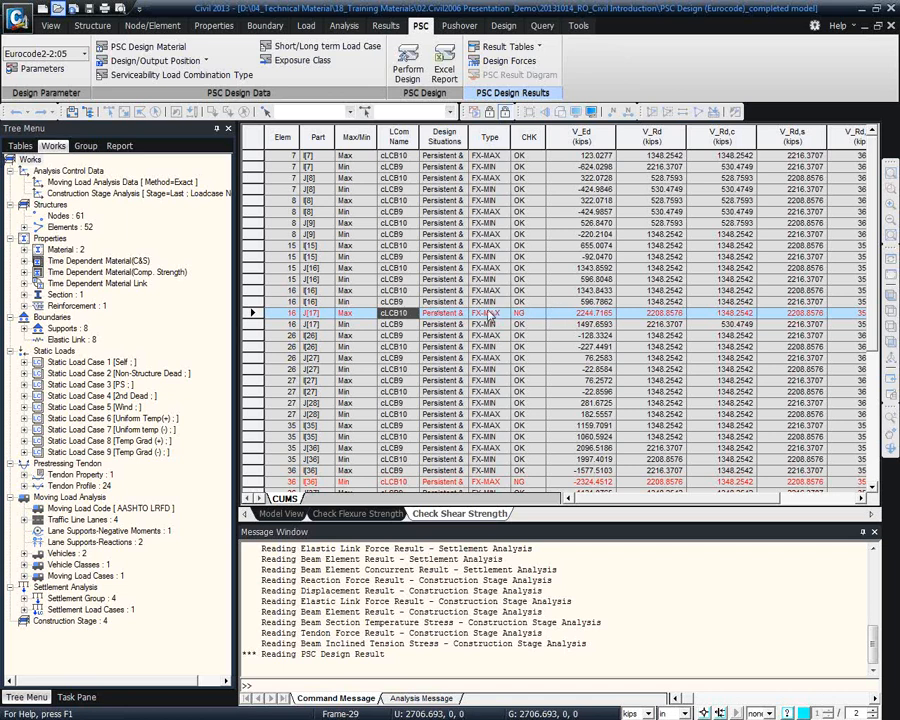
click(572, 314)
click(600, 336)
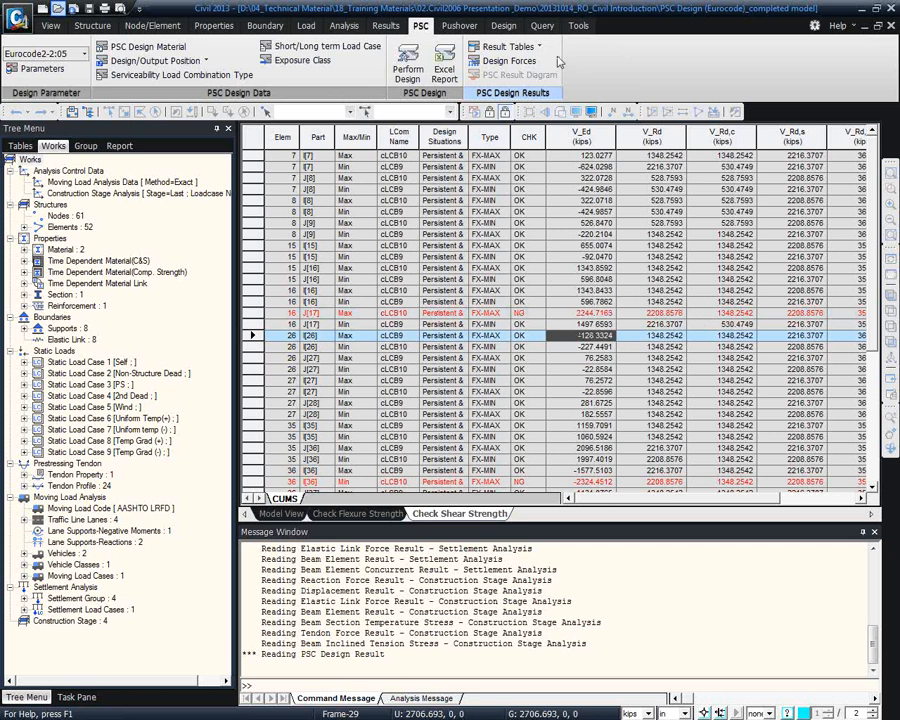
Display the PSC result table checking cross-section stresses at a construction stage for the listed elements
click(507, 46)
click(527, 117)
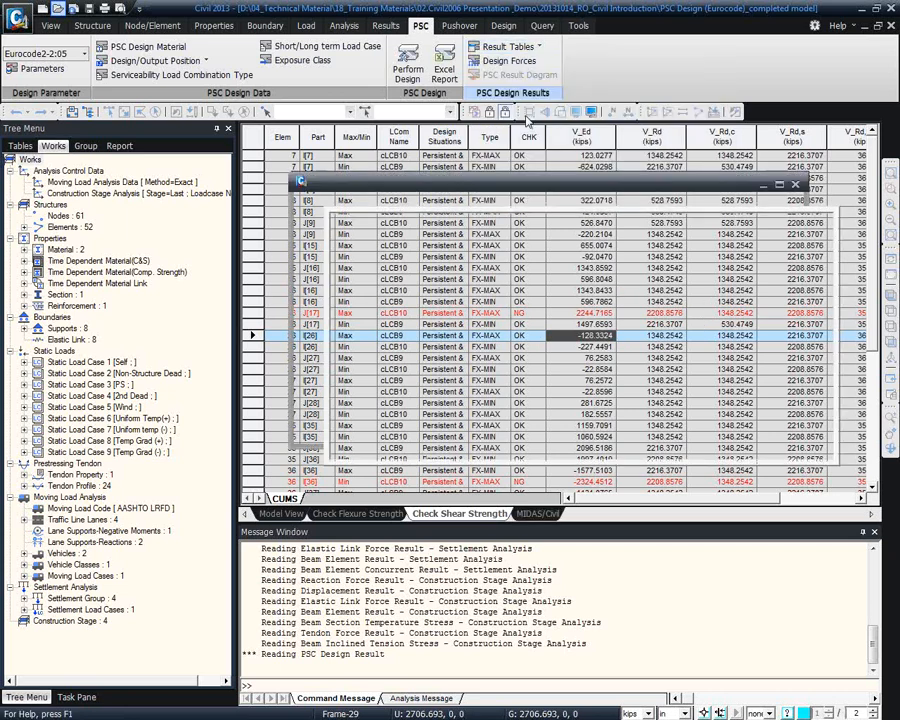
click(546, 461)
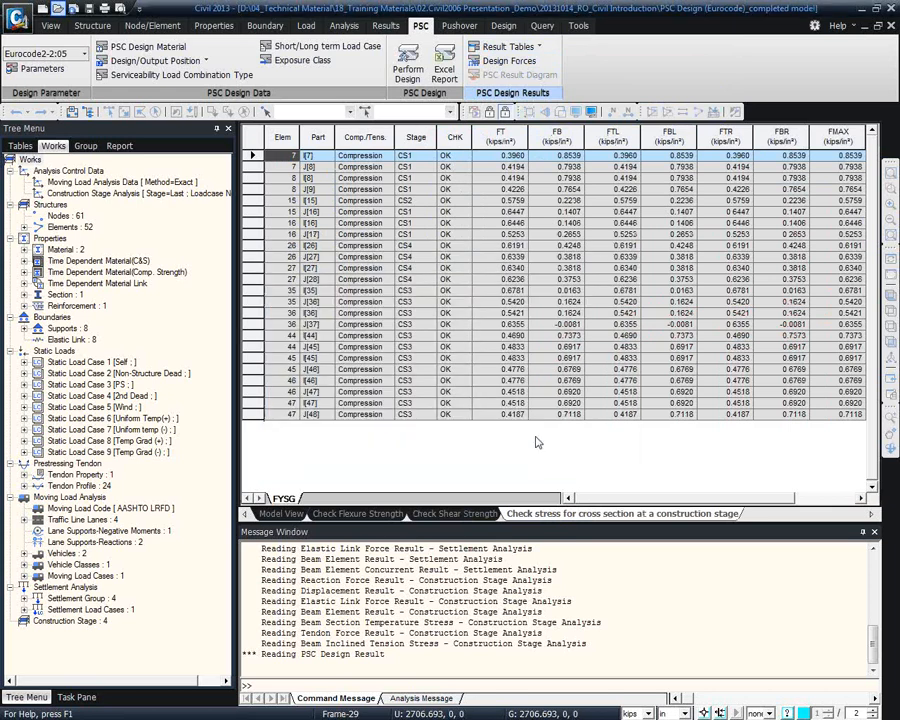
Examine the stage, FT, FB and FMAX stresses against the allowable ALW values in the construction stage stress table
click(518, 212)
drag(429, 157, 816, 261)
click(420, 248)
click(503, 249)
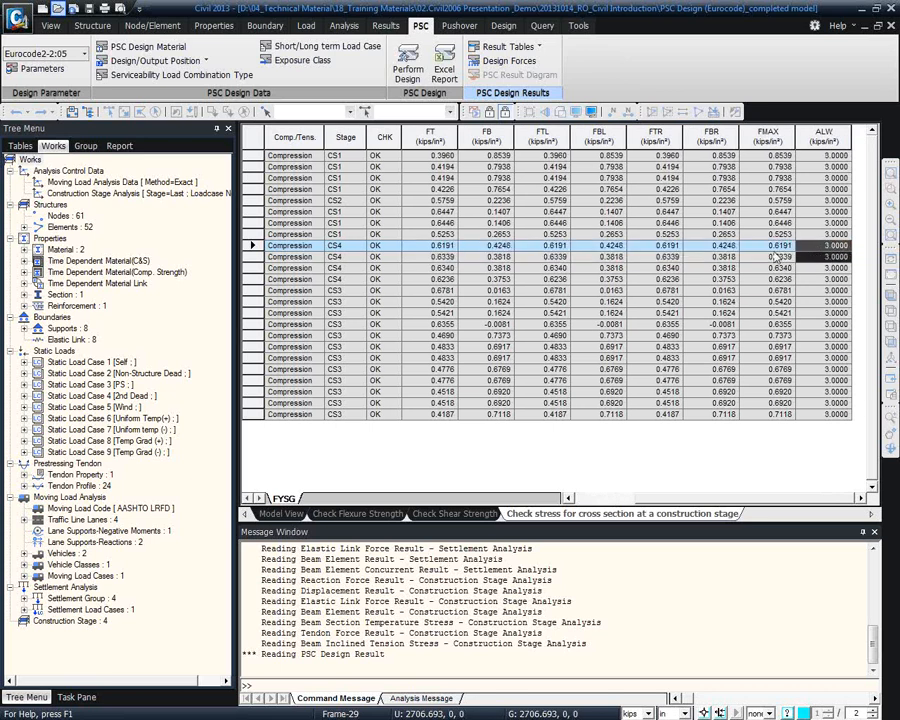
click(772, 247)
click(500, 268)
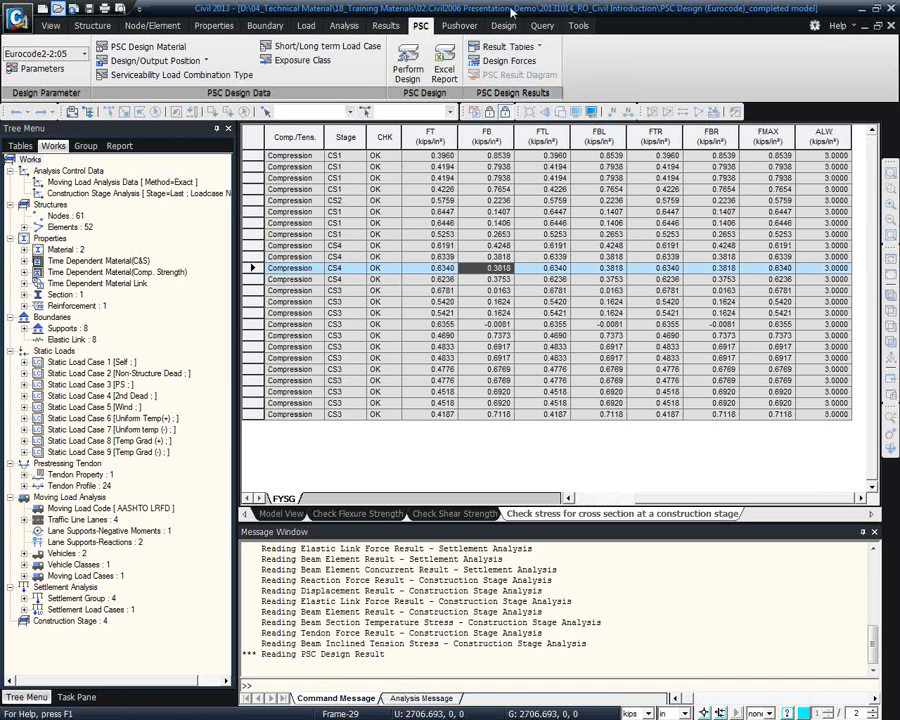
click(497, 313)
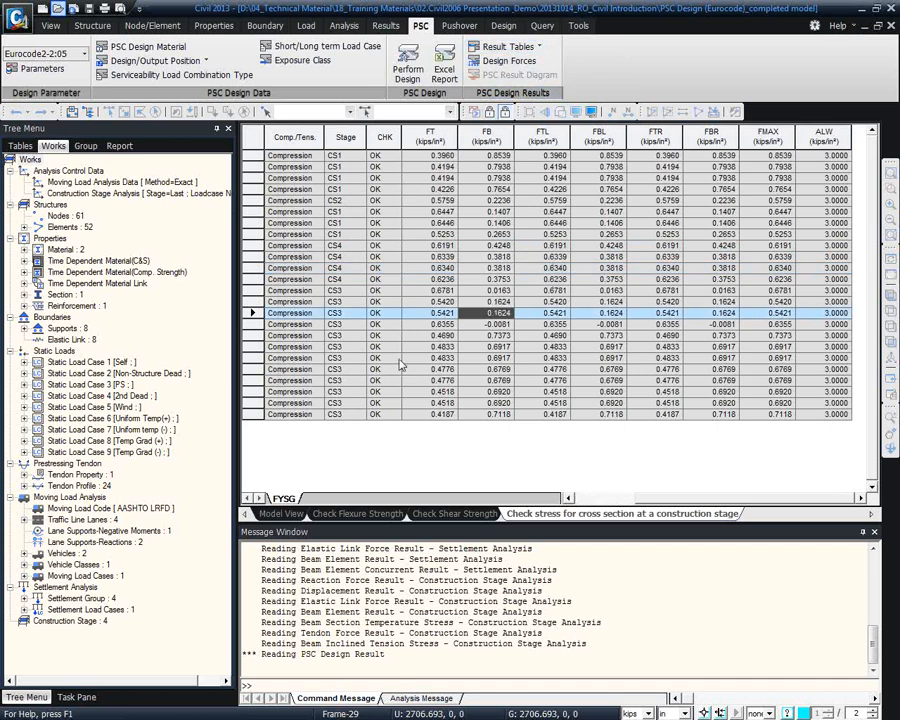
click(430, 234)
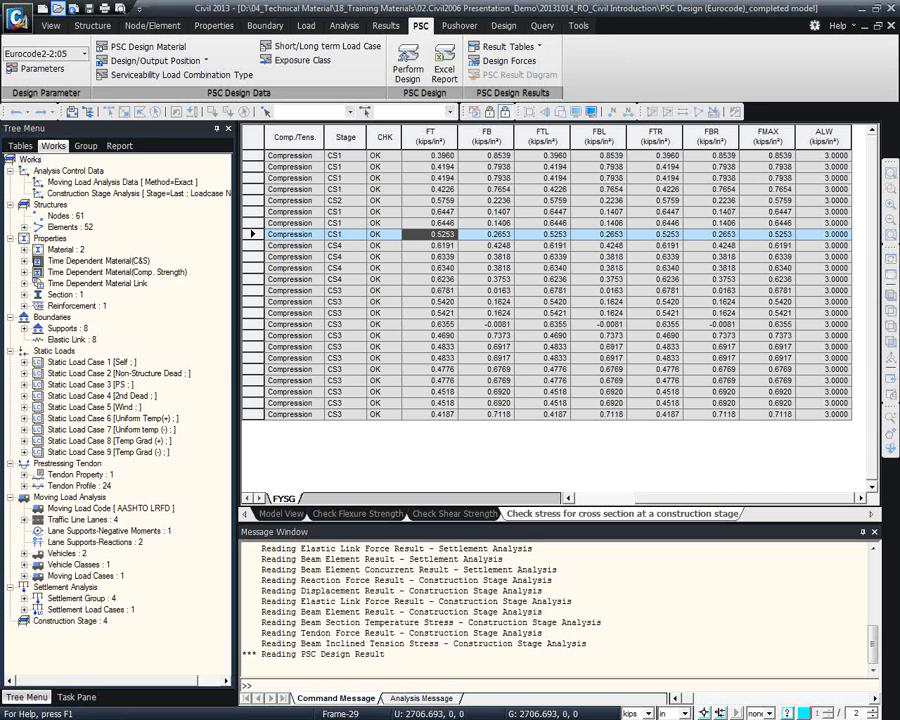
Switch to the FCM_final-11 workbook in Excel and review the tendon data and flexure design calculations on sheet 35_J
scroll(410, 457, down, 3)
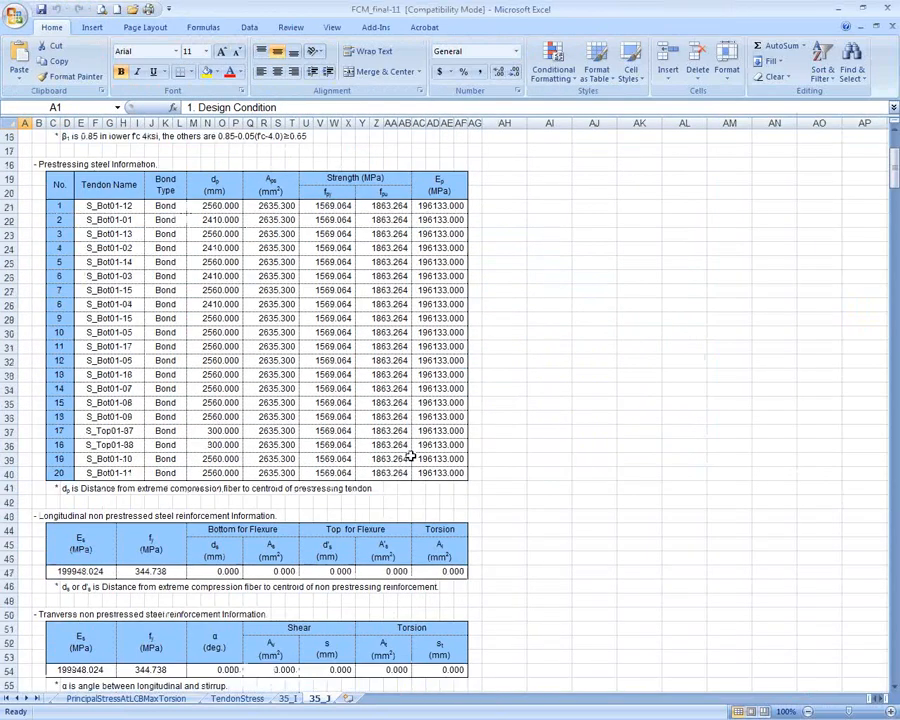
scroll(410, 457, down, 19)
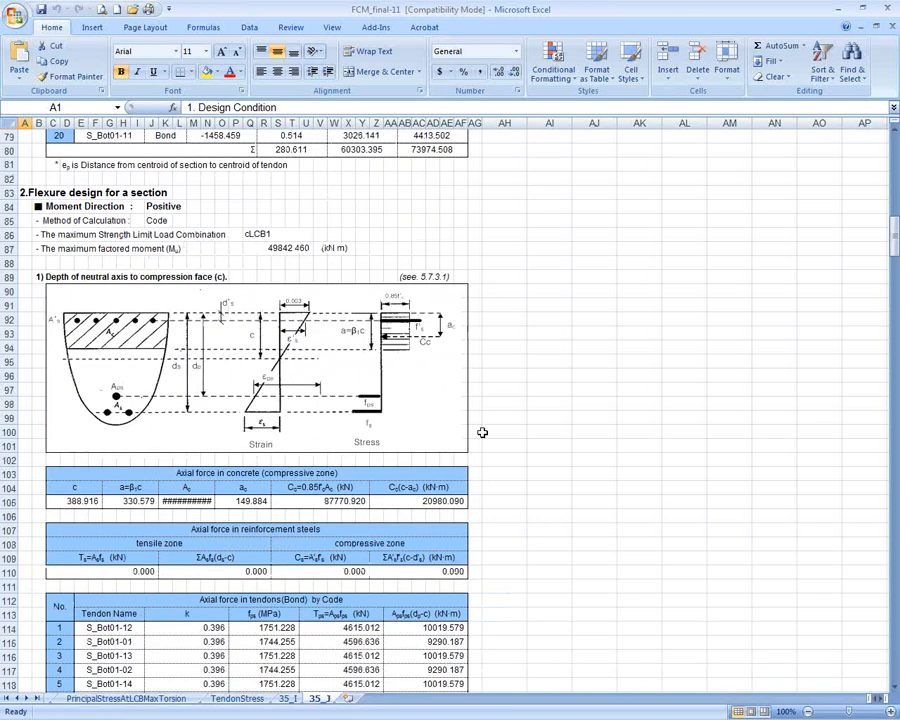
scroll(482, 432, down, 14)
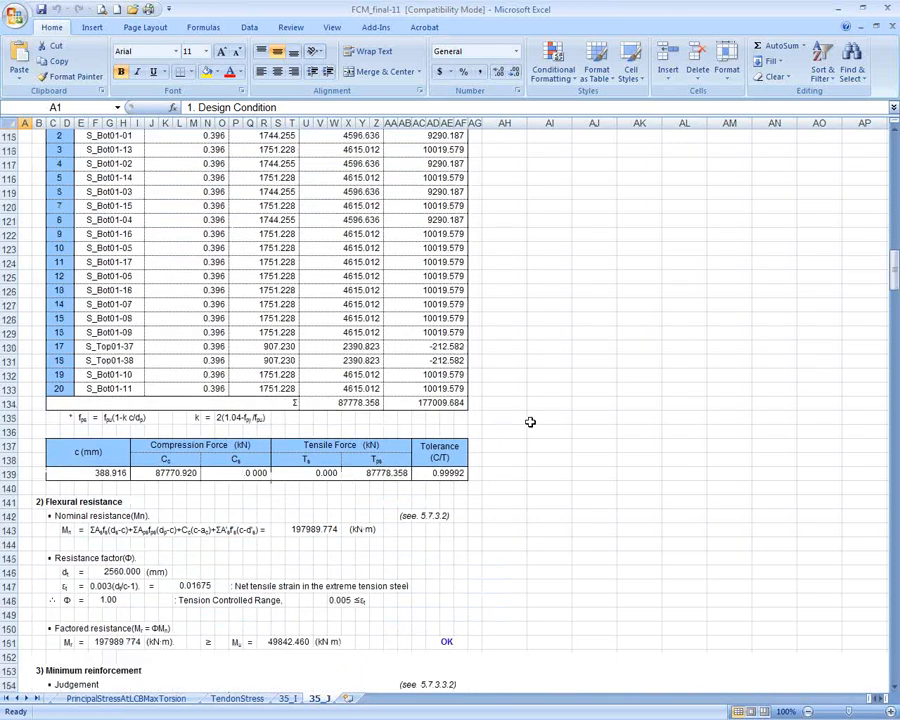
scroll(530, 422, down, 18)
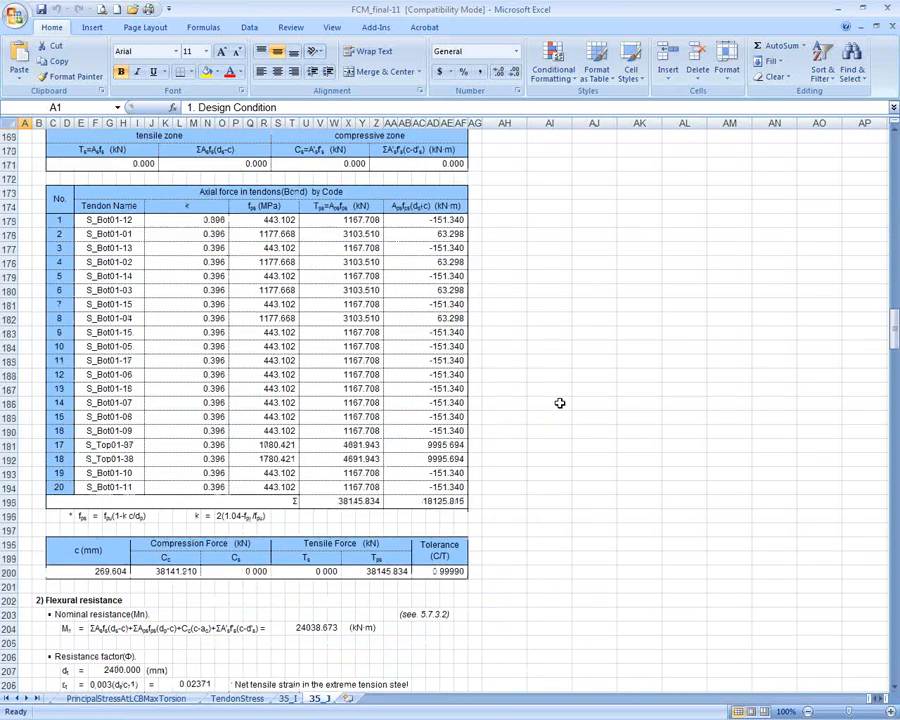
scroll(560, 403, down, 8)
scroll(552, 404, down, 1)
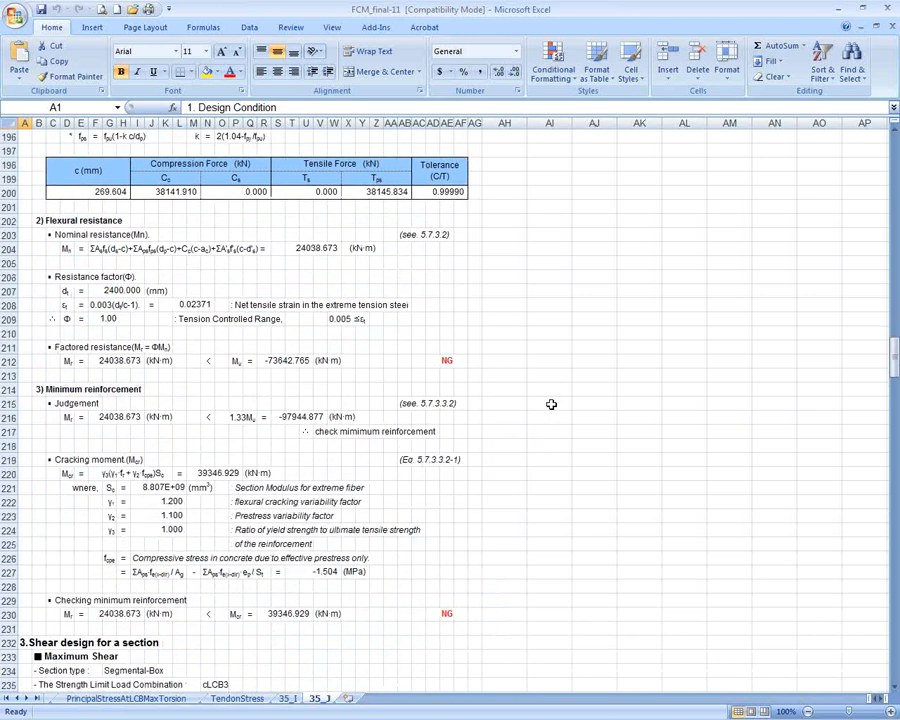
scroll(104, 275, down, 2)
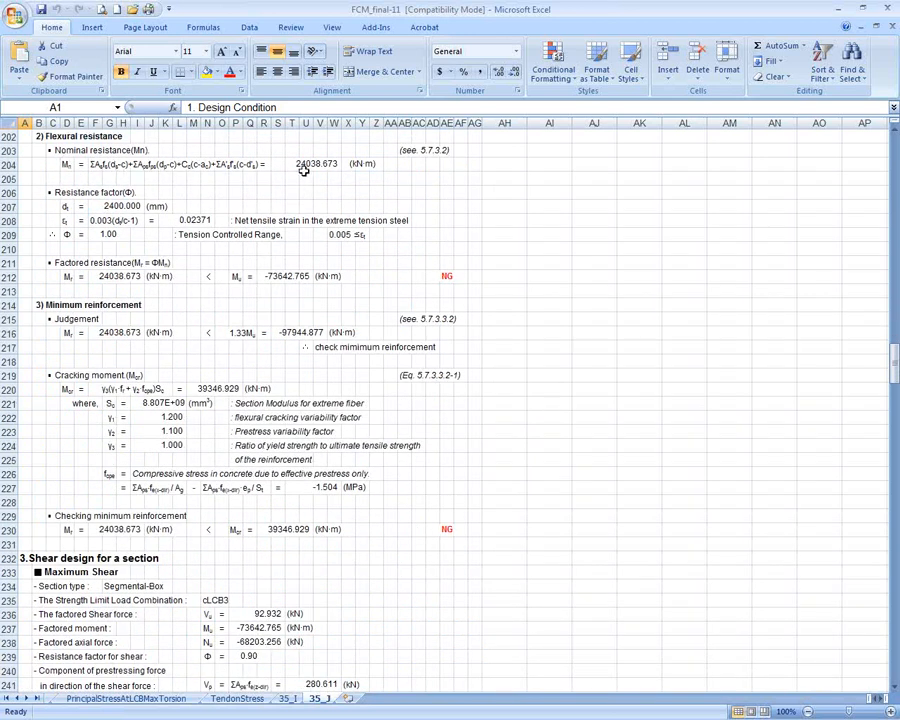
Review the shear design, torsional design and crack check sections of the report on sheet 35_J
scroll(454, 231, down, 20)
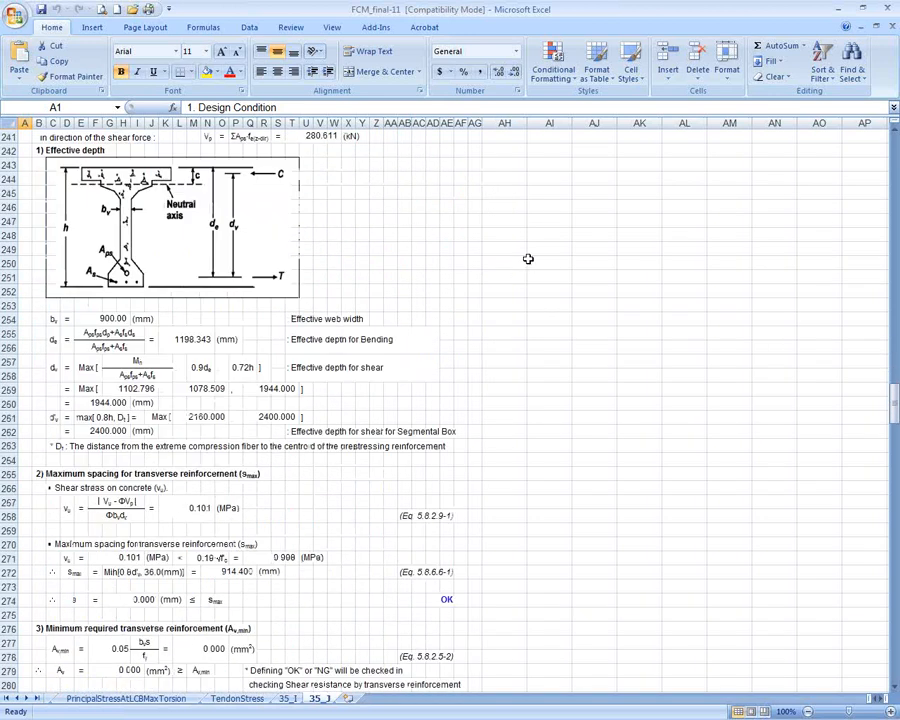
scroll(553, 297, down, 20)
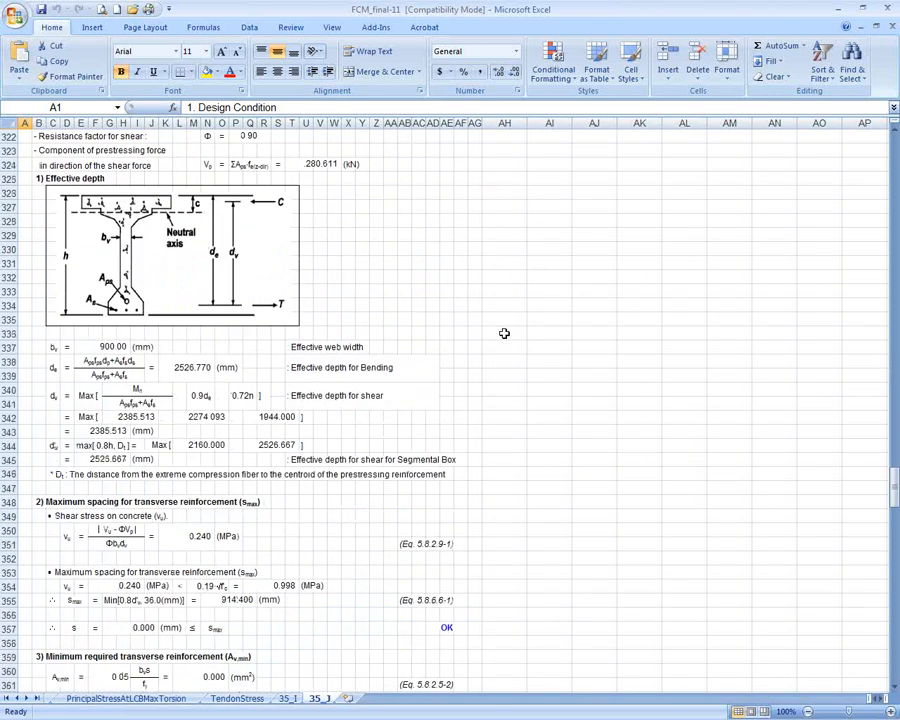
scroll(588, 377, down, 20)
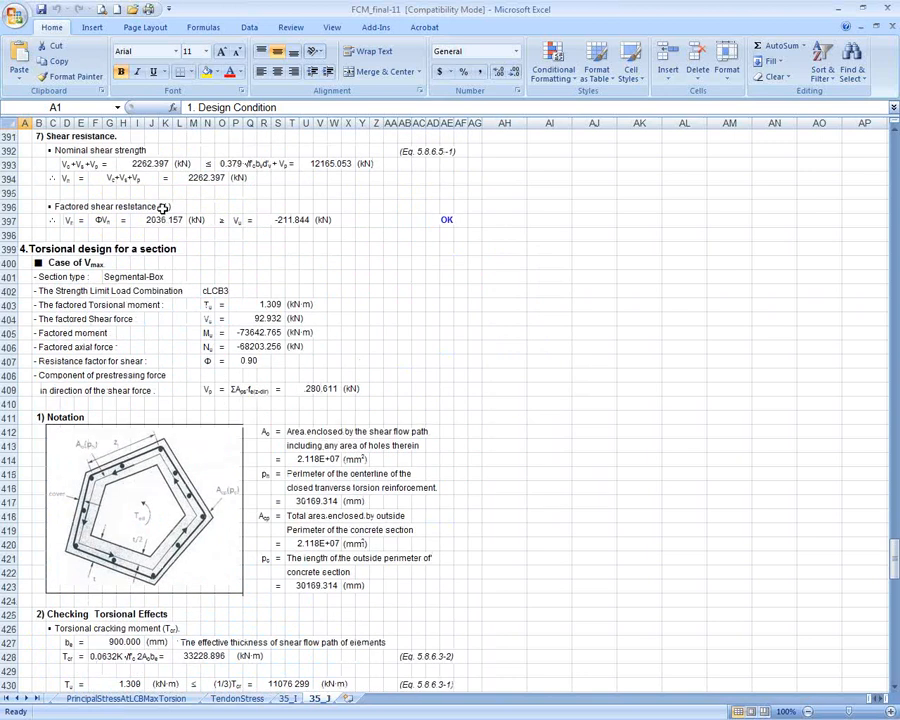
scroll(139, 230, down, 20)
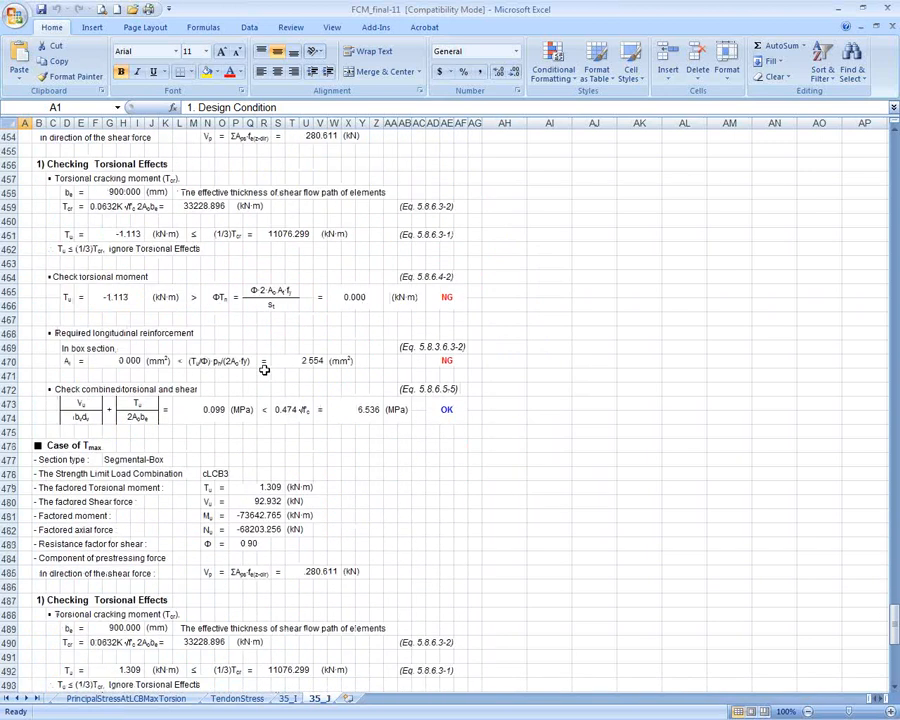
click(594, 290)
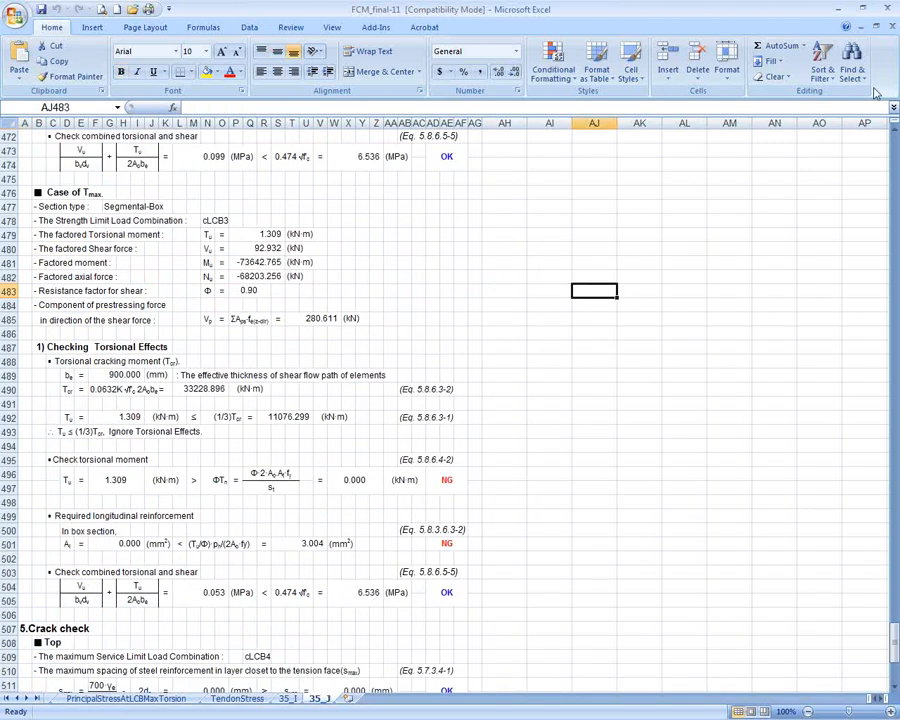
scroll(647, 445, down, 9)
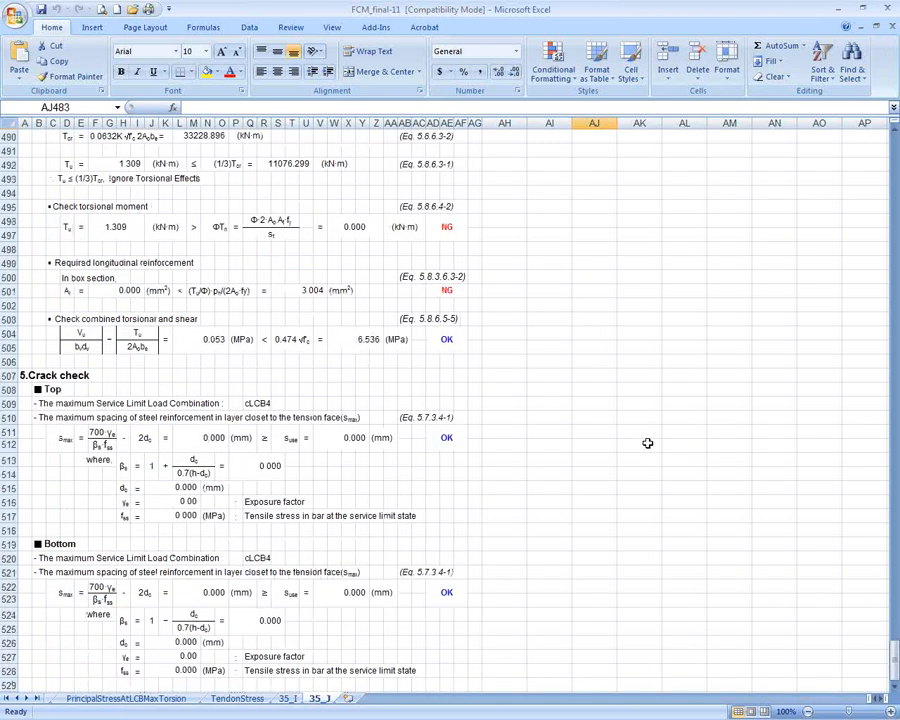
click(677, 310)
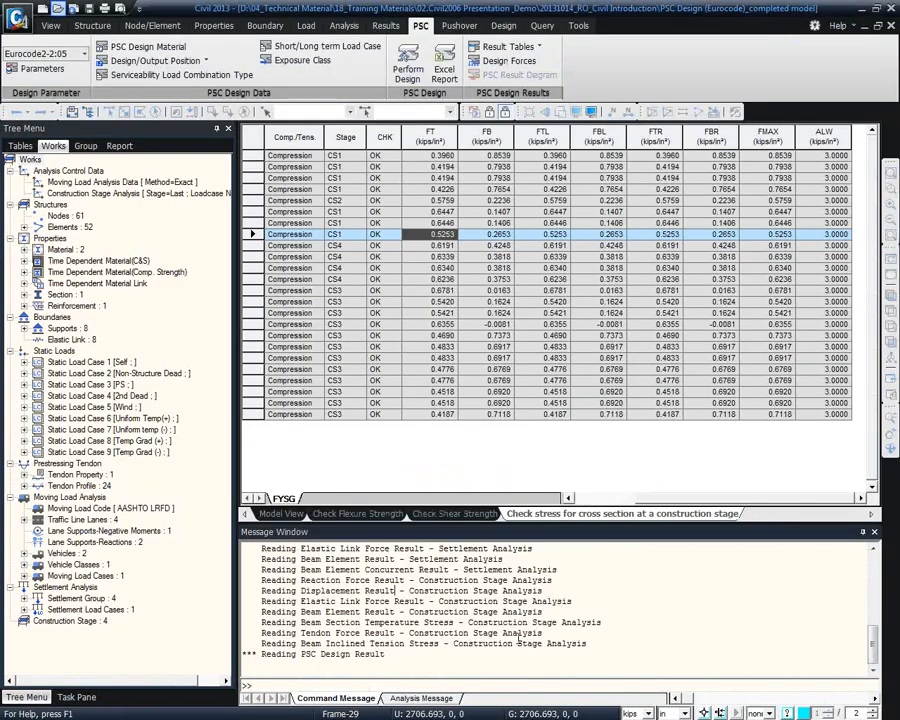
Switch to the RC Design model in midas Civil and view the available RC design codes, keeping Eurocode2-2:05
right_click(836, 107)
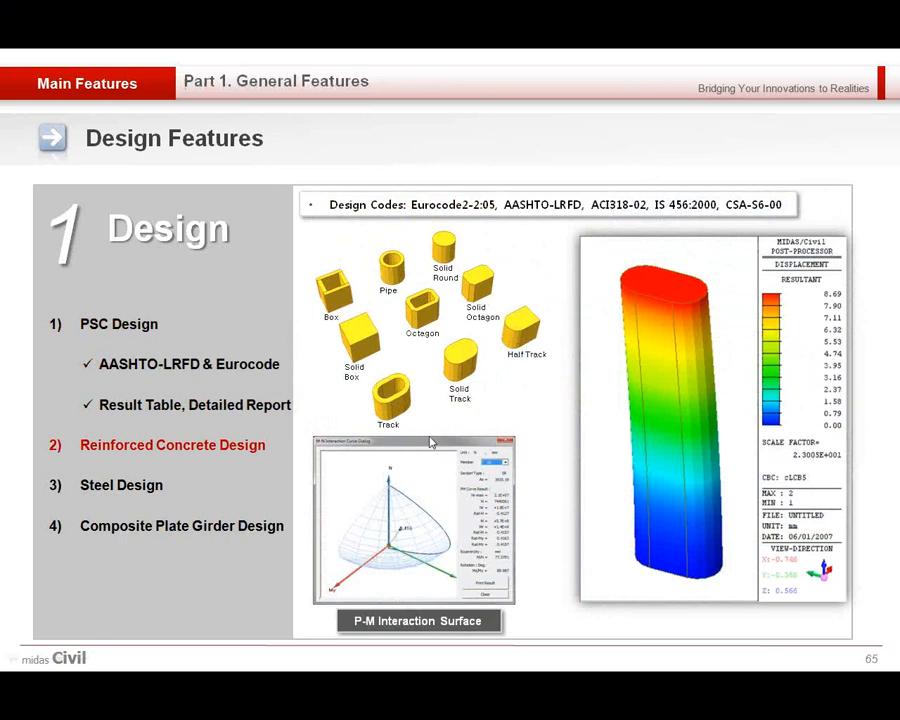
key(alt+Tab)
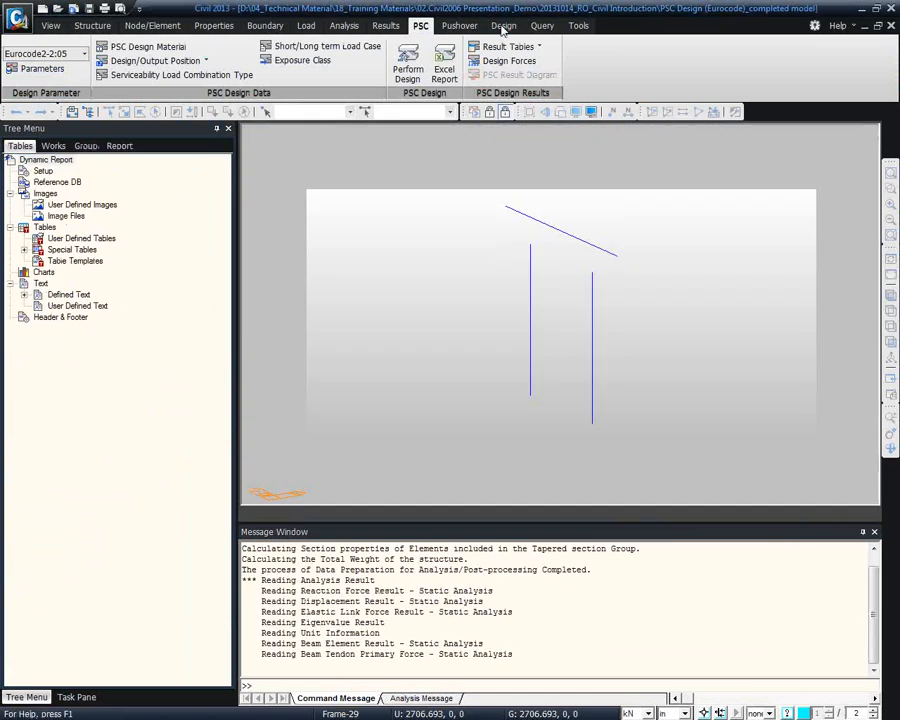
click(504, 26)
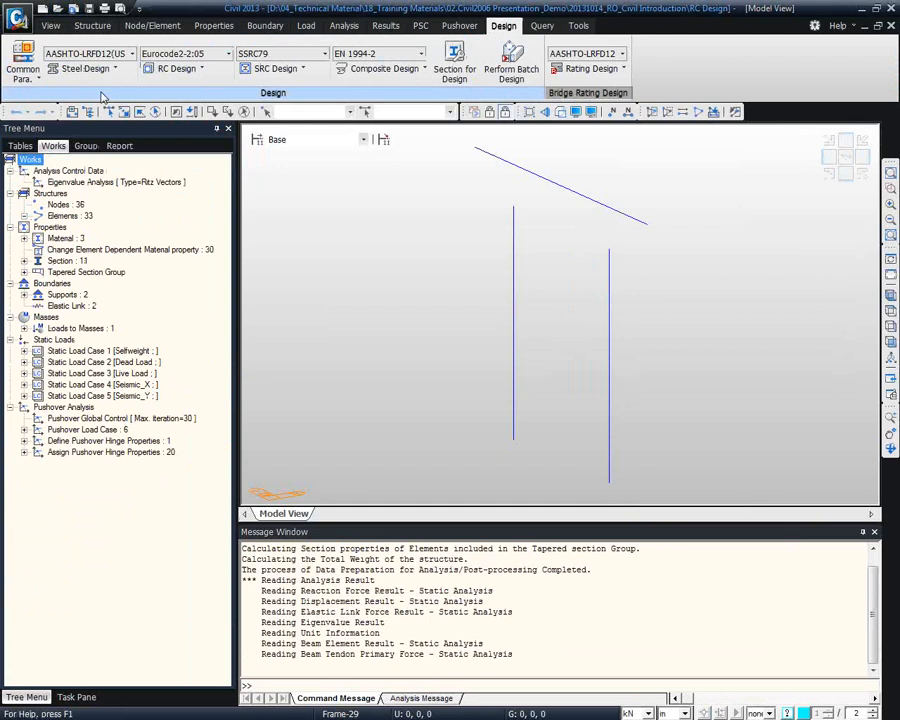
click(208, 56)
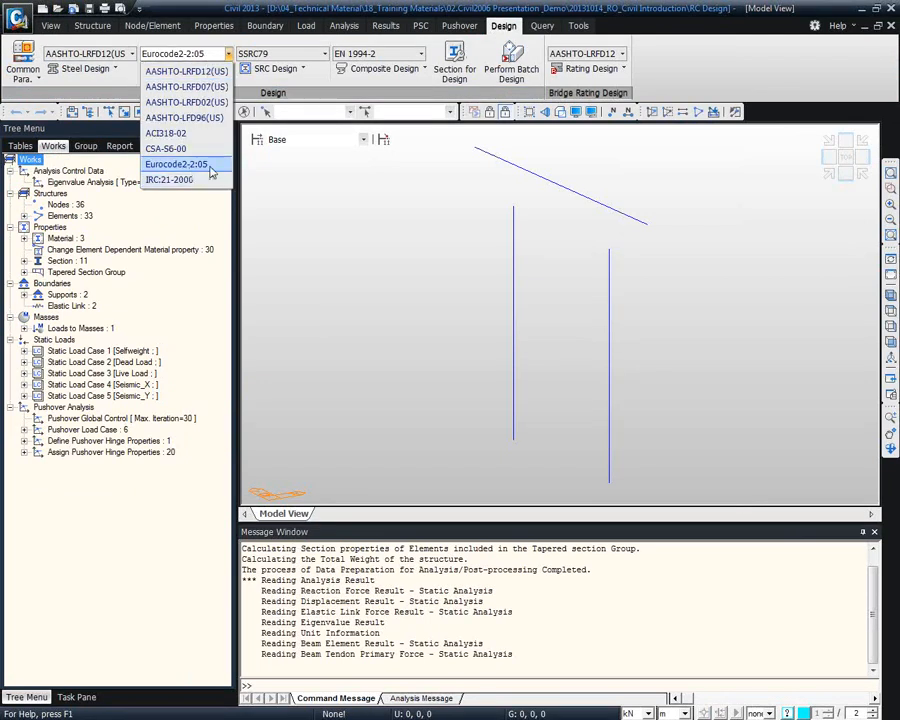
click(206, 9)
Open the RC design partial safety factors for material properties
click(177, 68)
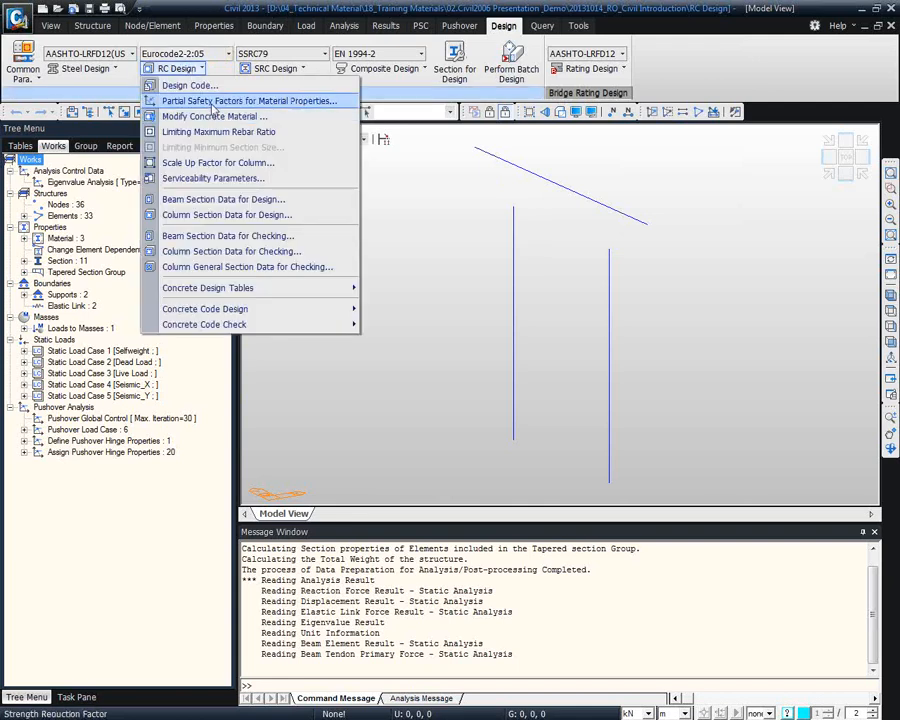
click(214, 104)
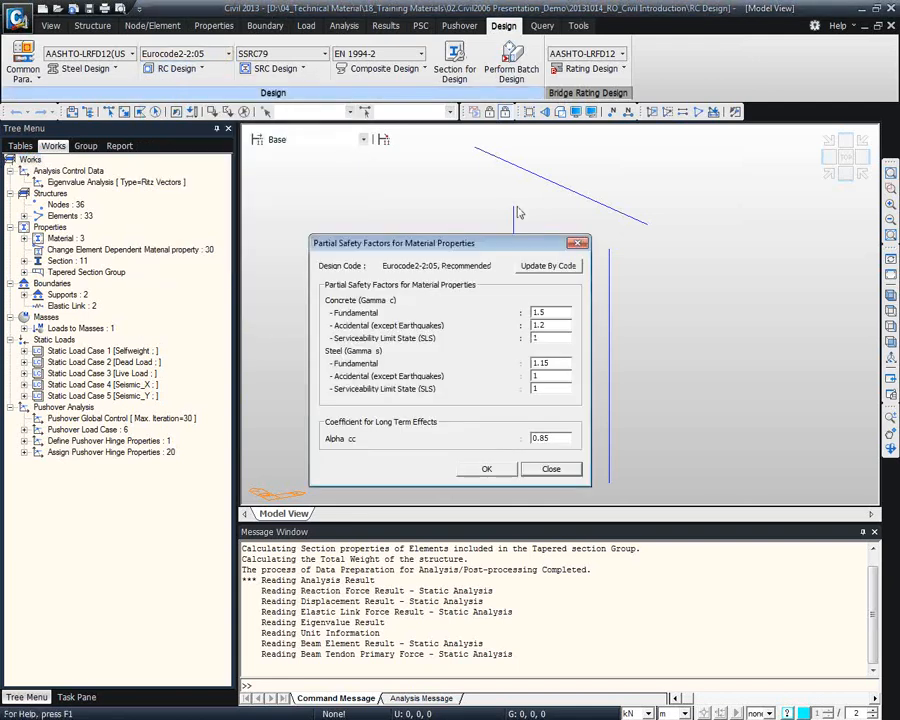
Close the partial safety factors dialog and review the serviceability parameters for RC design
click(547, 472)
click(177, 68)
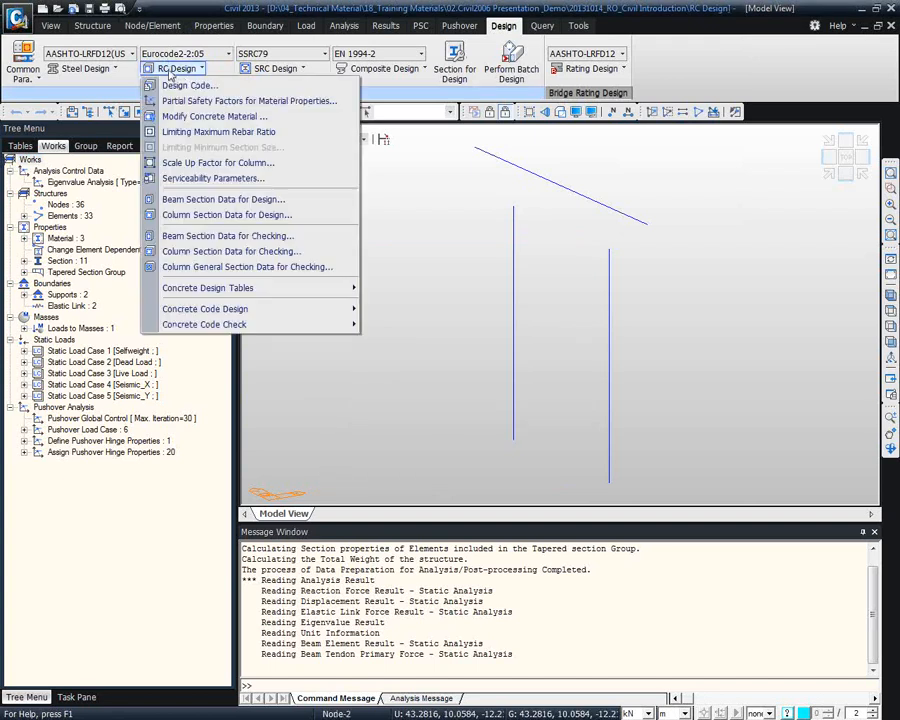
click(212, 178)
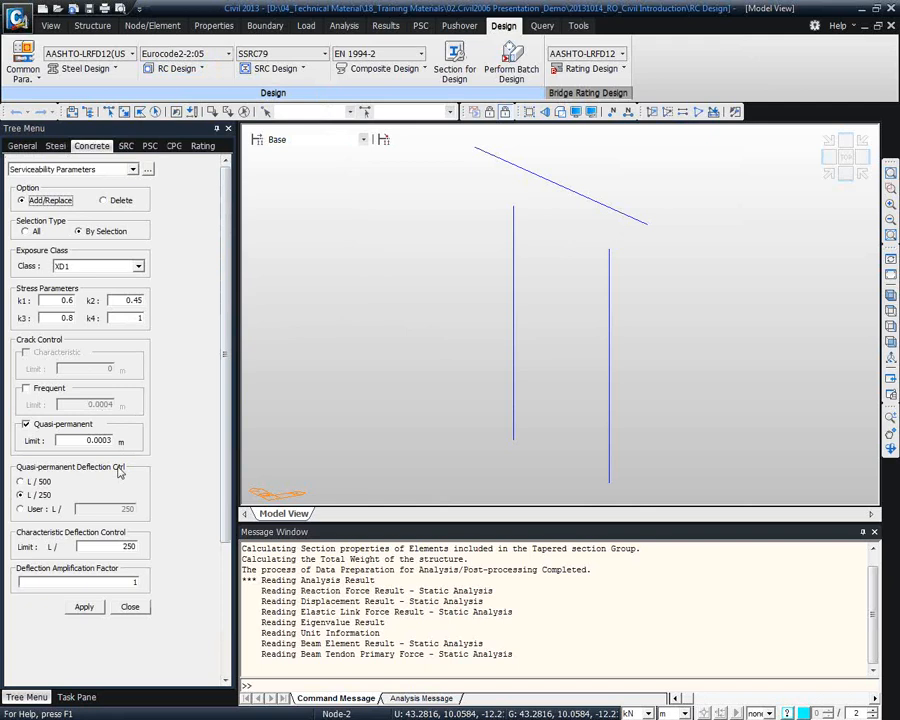
click(130, 607)
Run the concrete code column design and select member 19 in the results
click(177, 68)
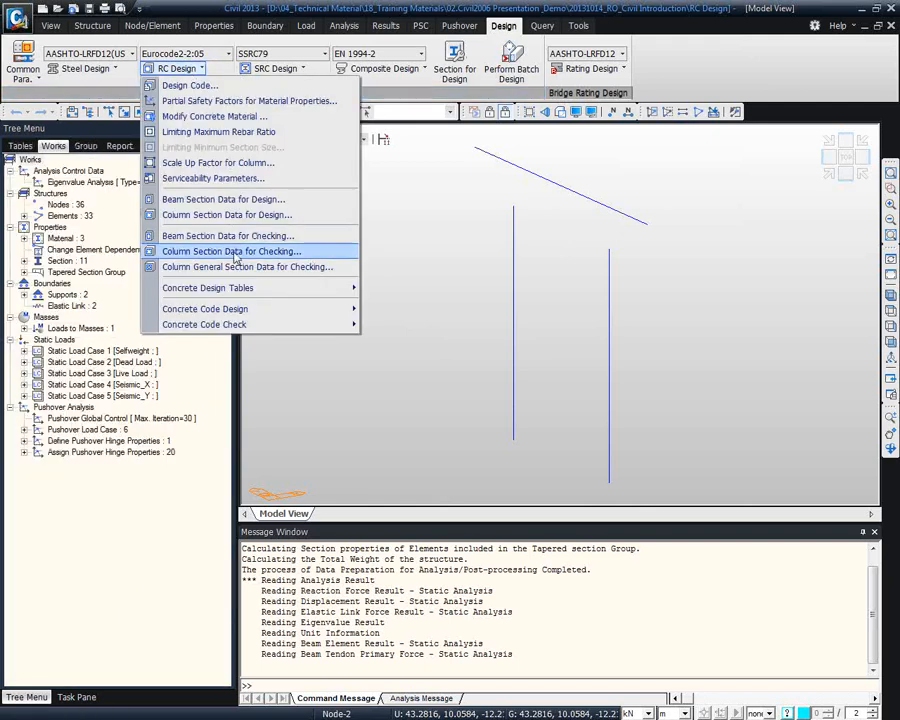
mouse_move(303, 309)
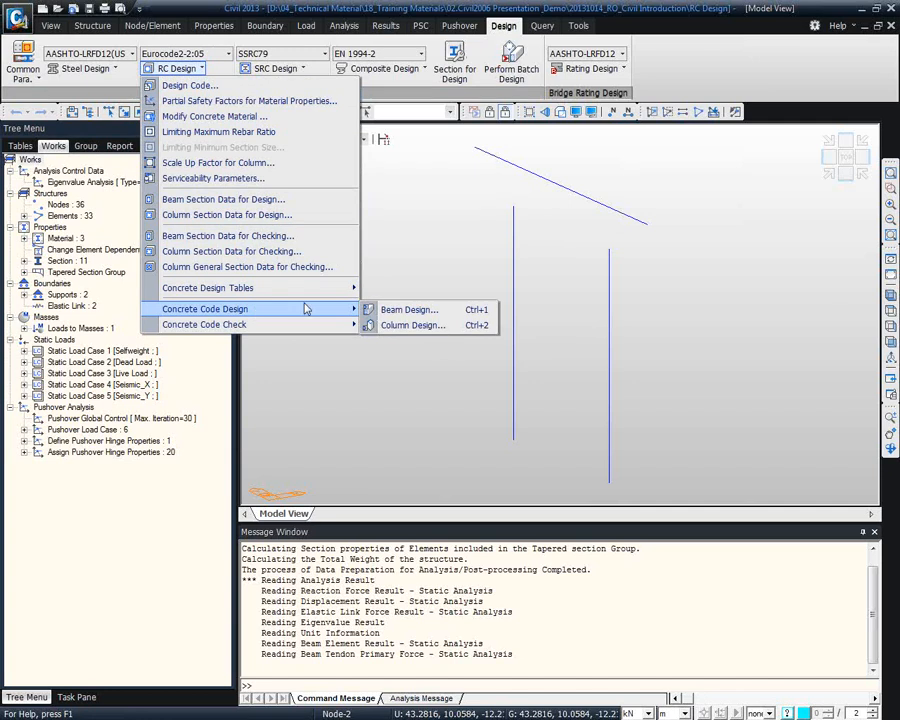
click(410, 325)
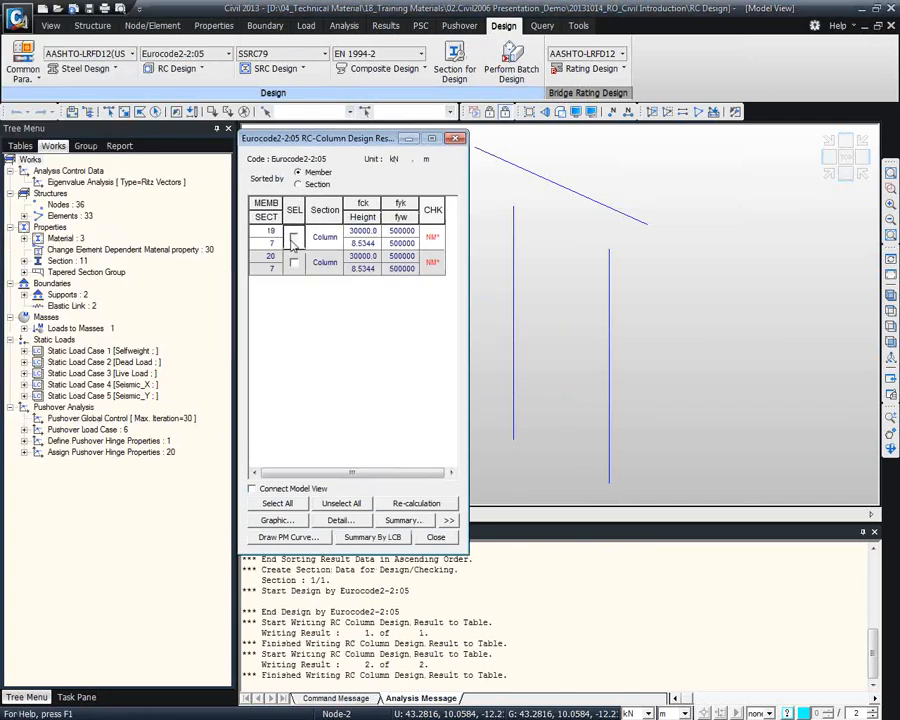
click(293, 237)
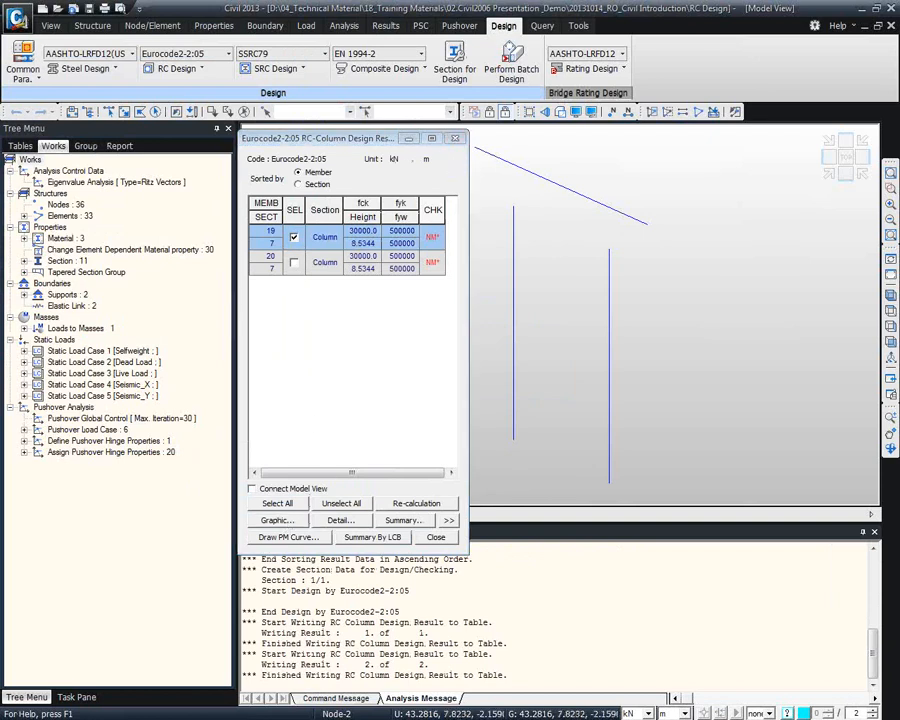
Examine the graphic design report for column member 19, including the resistance checks and P-M interaction diagram, and close the column results
click(277, 520)
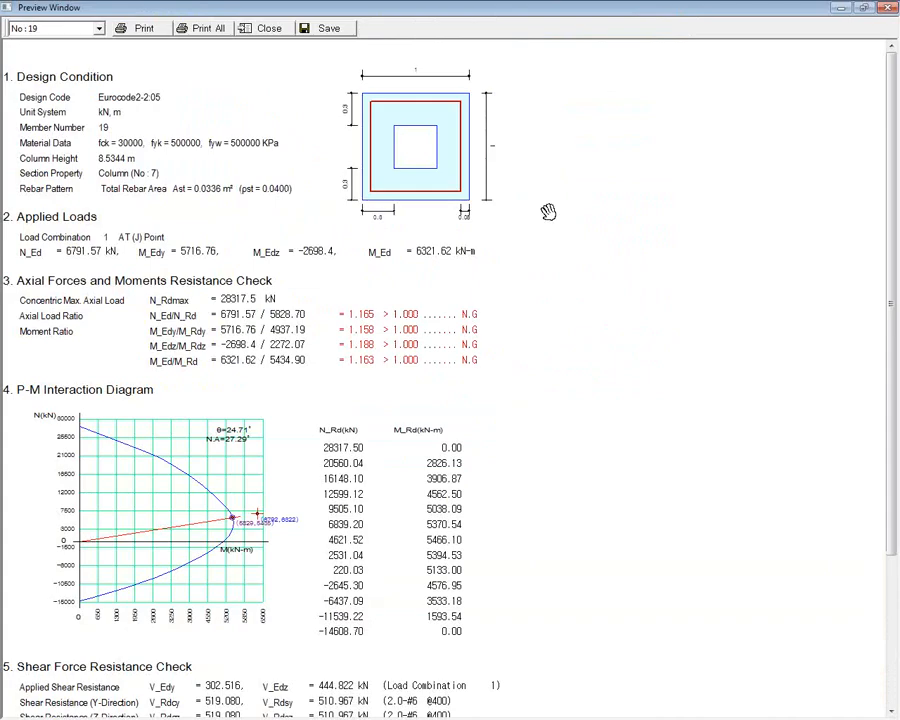
drag(435, 427, 585, 459)
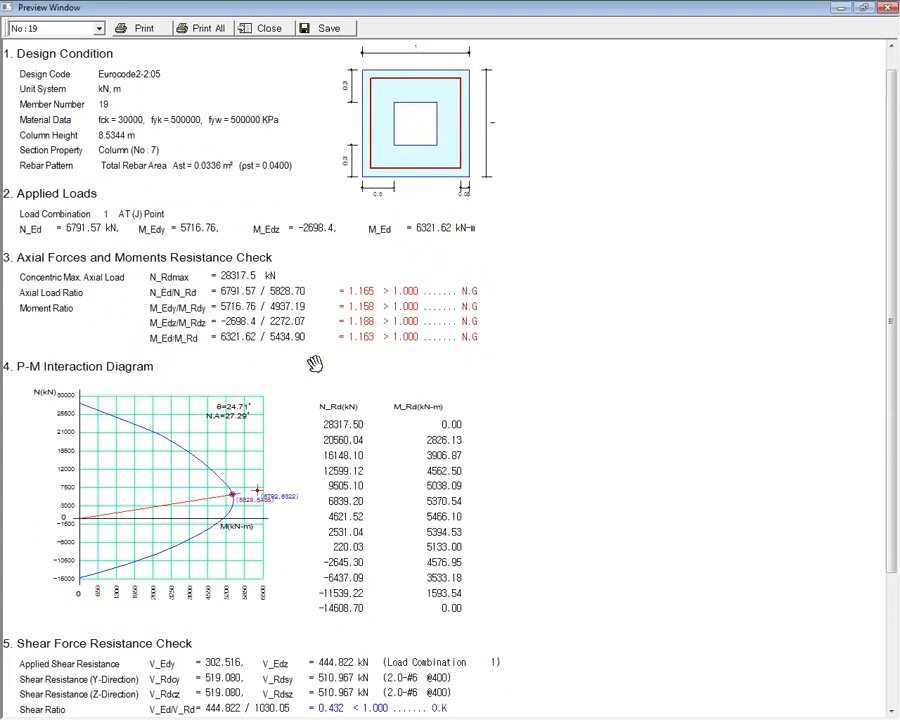
scroll(325, 283, down, 2)
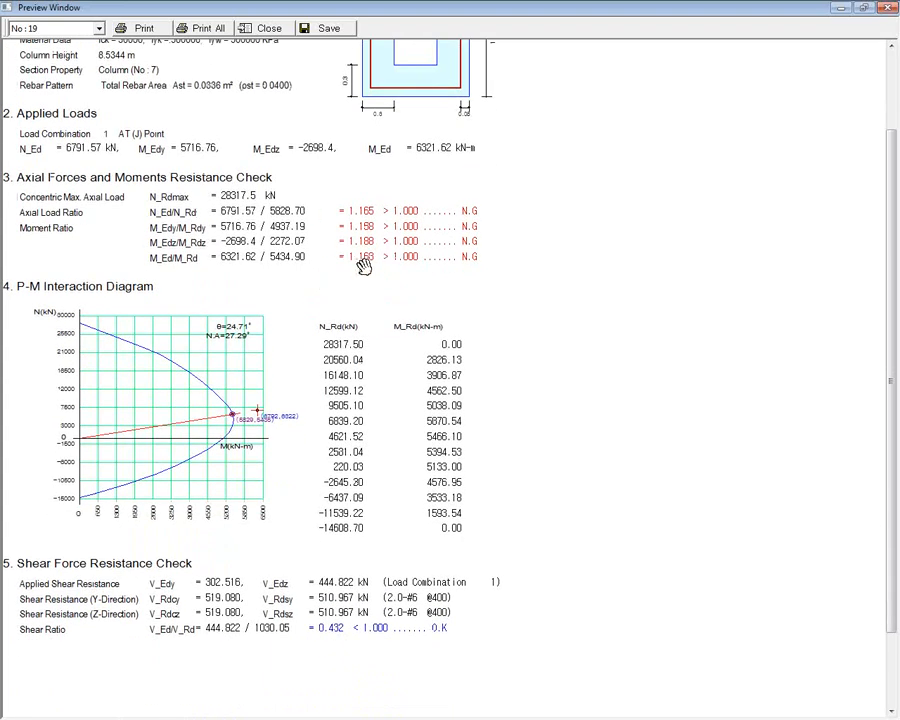
scroll(386, 380, down, 2)
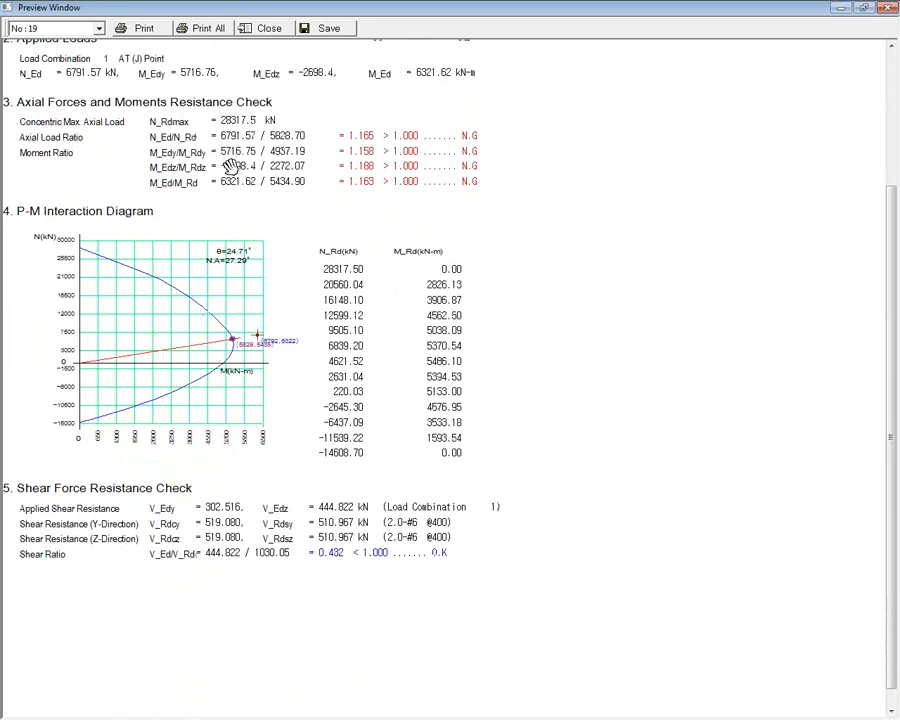
click(263, 27)
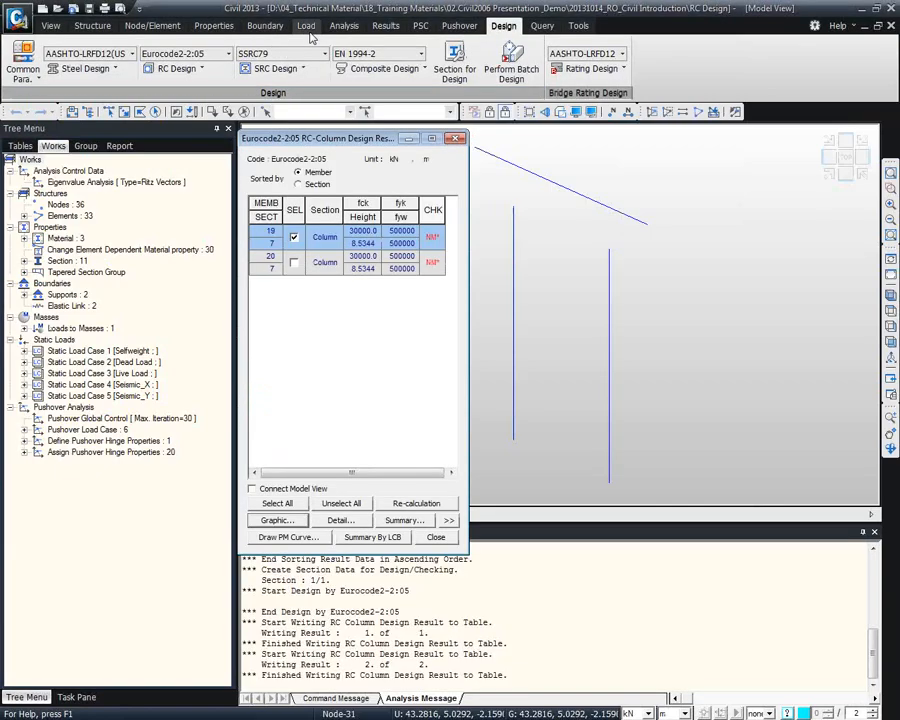
click(434, 538)
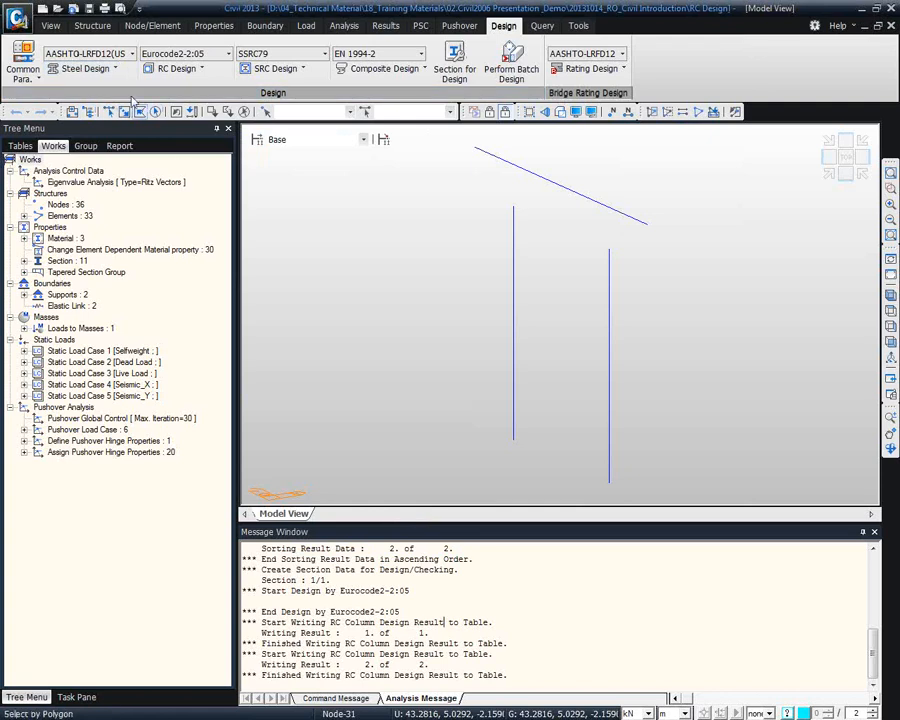
Run the concrete code beam design, sort the results by member, expand the result table and select member 23
click(177, 68)
mouse_move(200, 308)
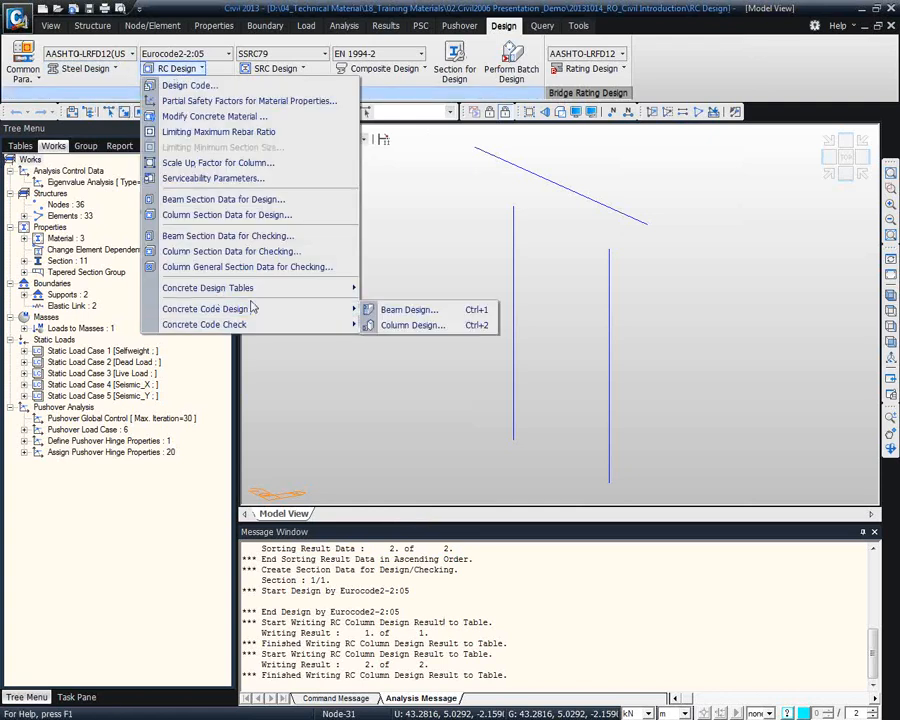
click(404, 308)
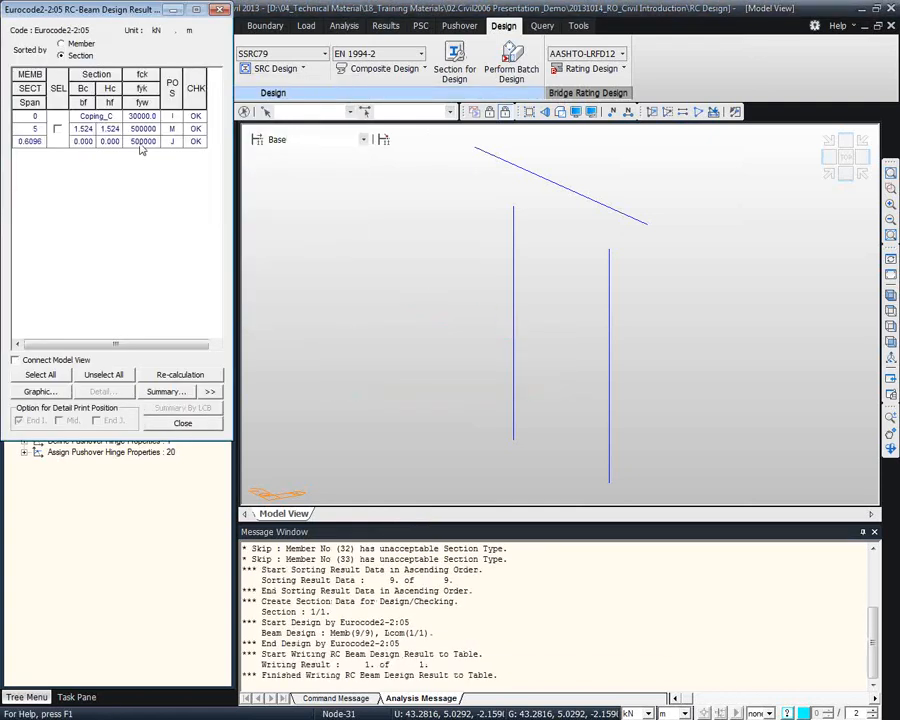
click(266, 74)
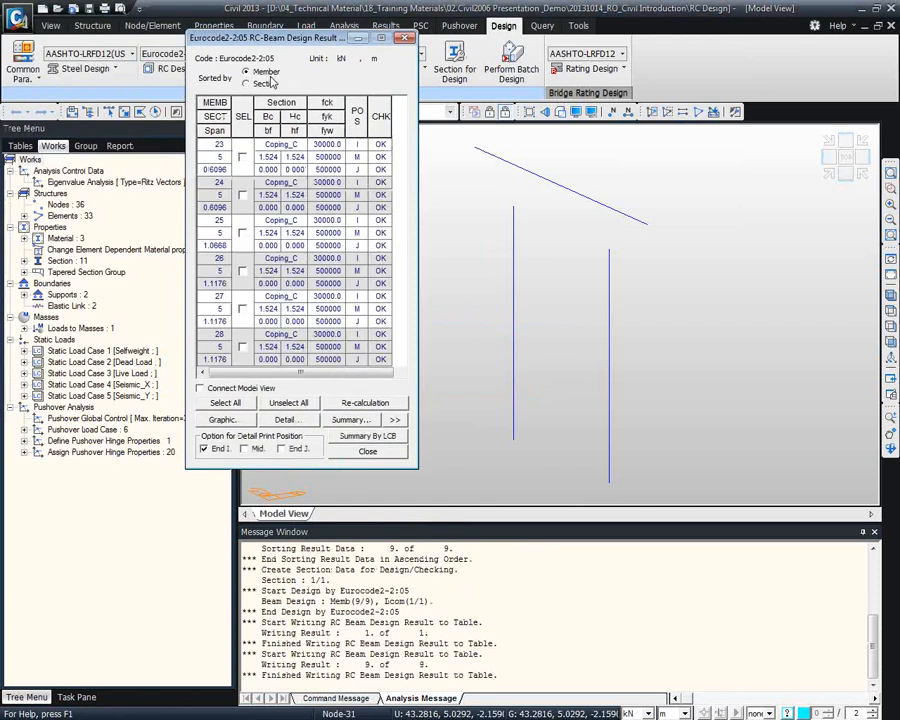
click(395, 419)
click(239, 157)
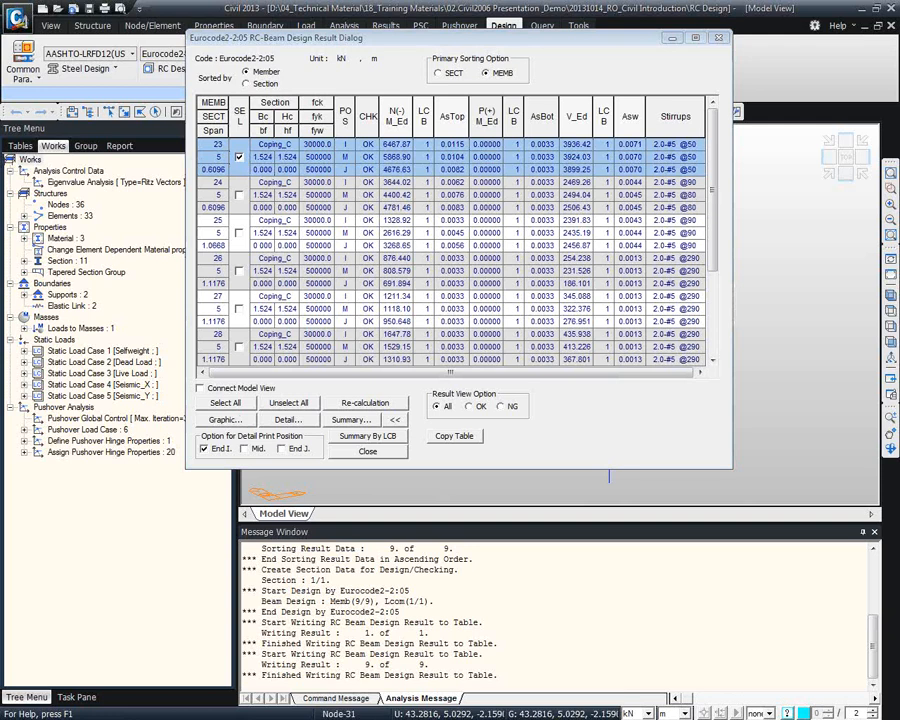
Examine the bending moment and shear capacity in the graphic design report for beam member 23, and close the report
drag(899, 18, 393, 74)
scroll(402, 243, down, 5)
scroll(420, 271, up, 1)
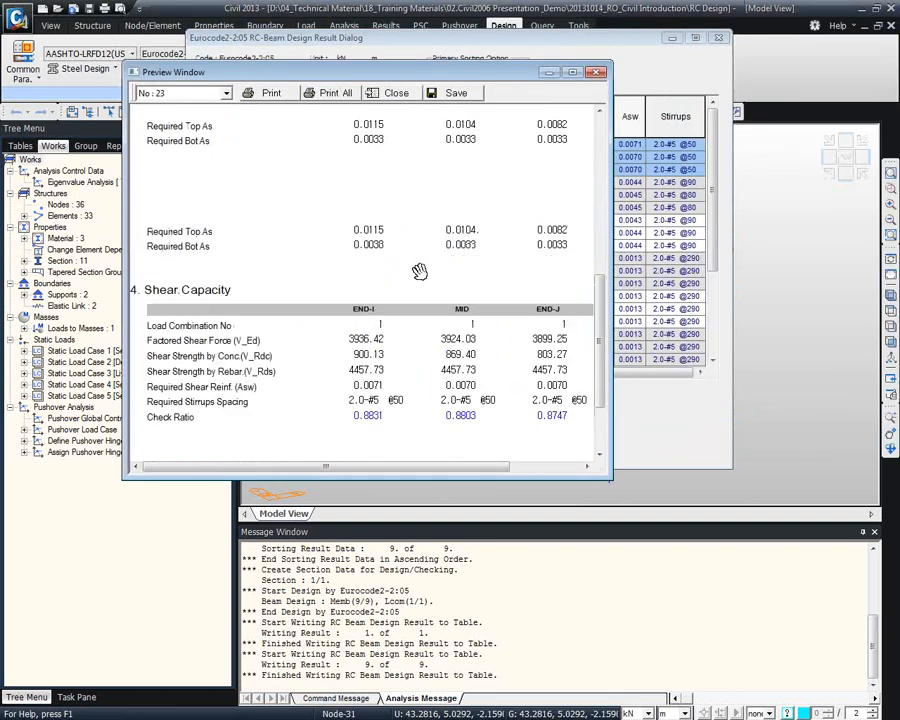
scroll(419, 271, up, 3)
drag(609, 477, 692, 672)
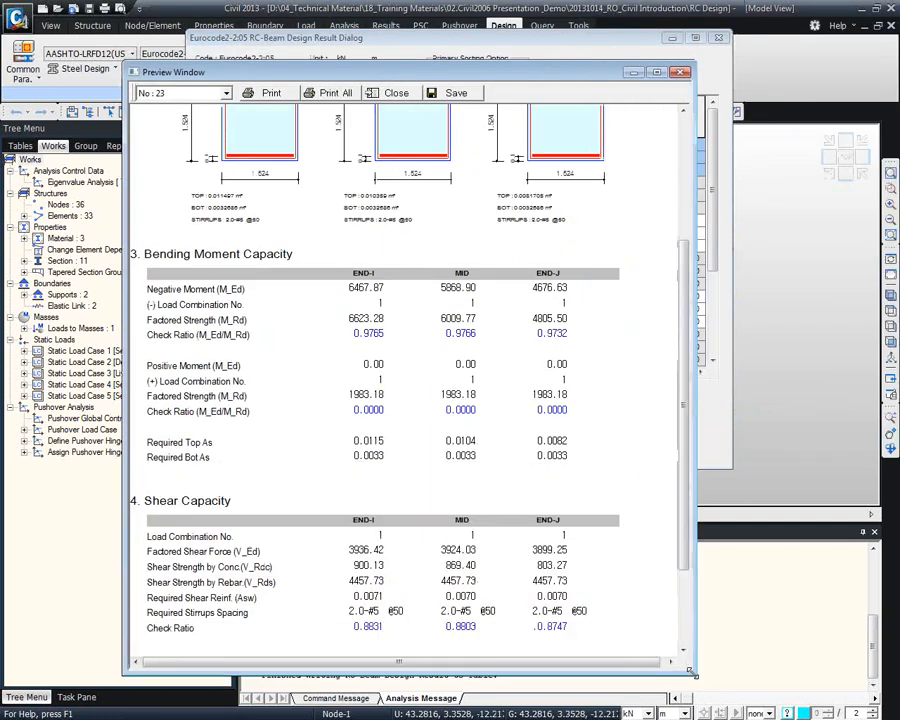
click(390, 92)
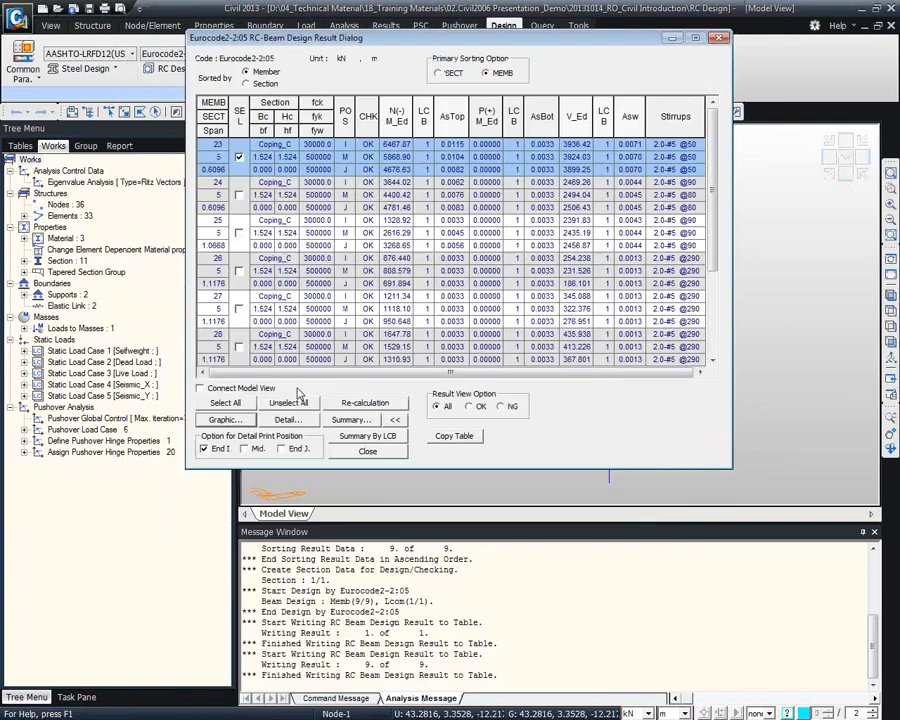
Open the detailed calculation report for beam member 23 and read through its negative bending moment capacity analysis
click(288, 419)
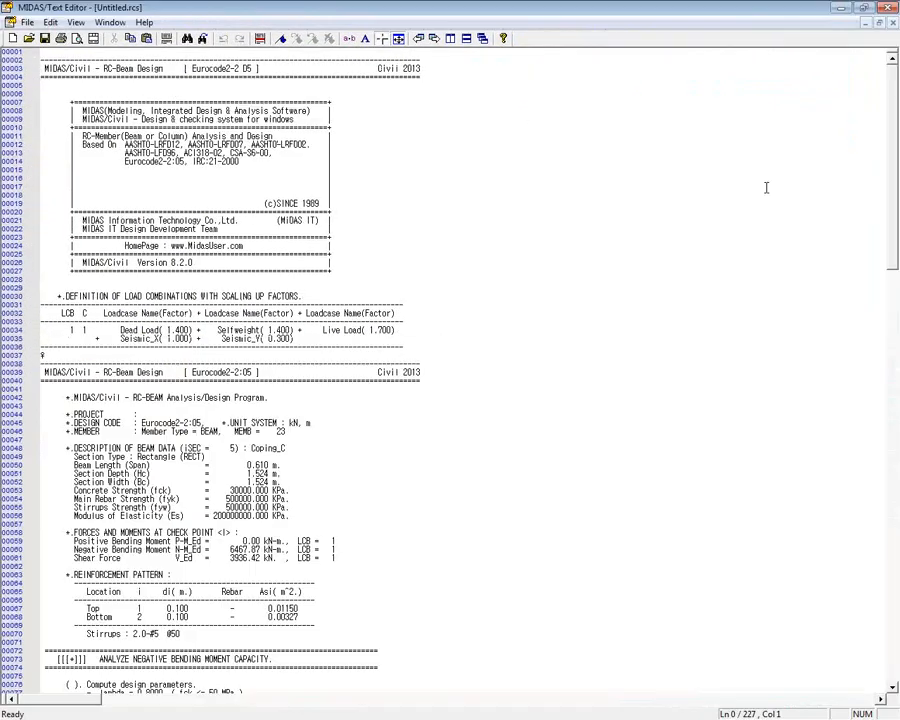
scroll(895, 117, down, 12)
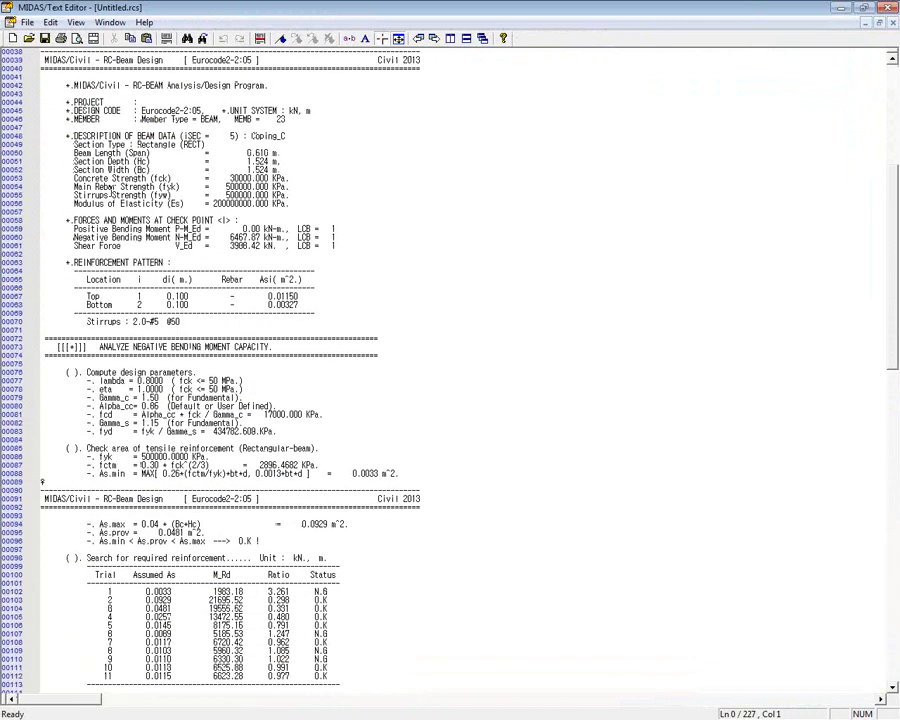
click(92, 133)
scroll(189, 262, down, 5)
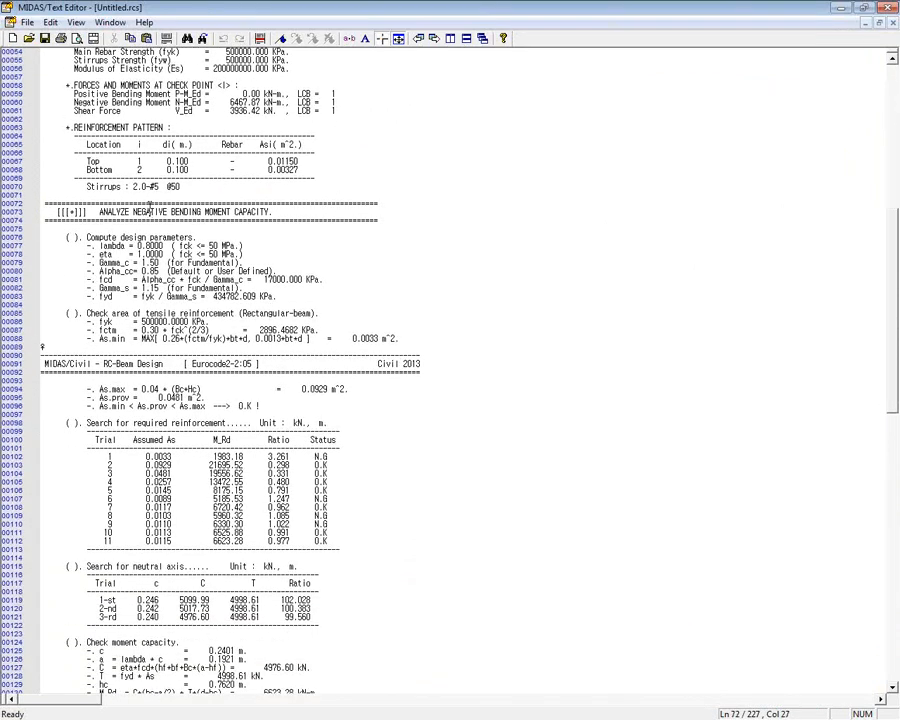
scroll(148, 212, down, 6)
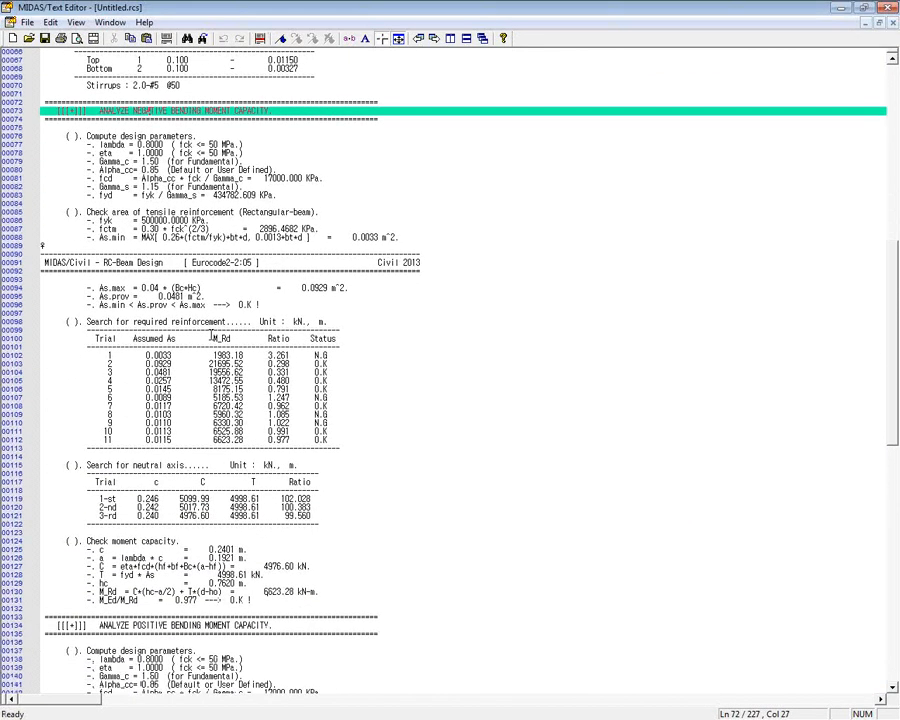
scroll(213, 372, down, 9)
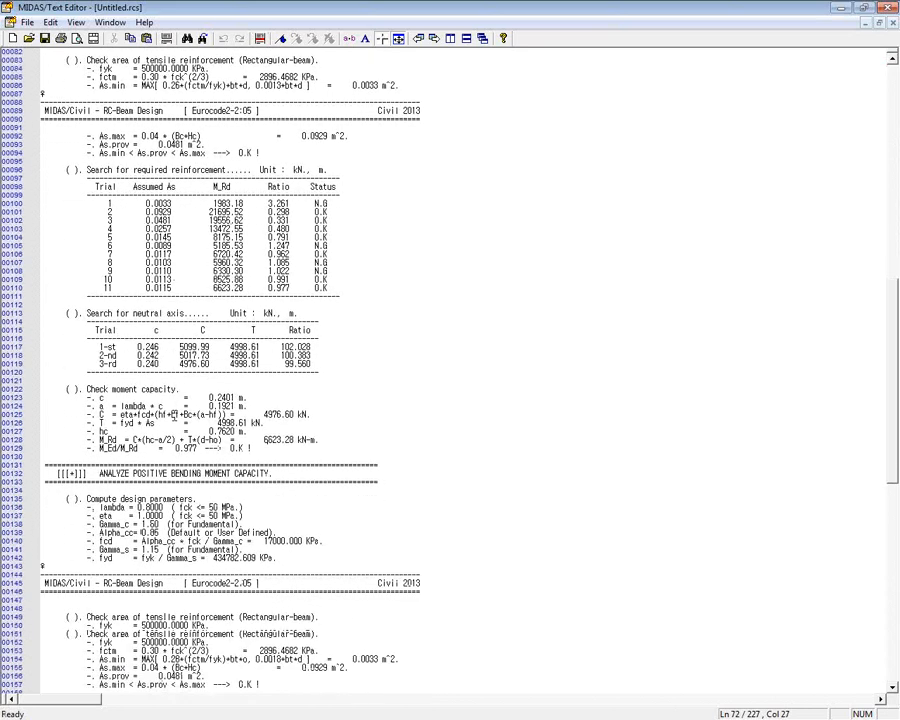
scroll(170, 325, down, 3)
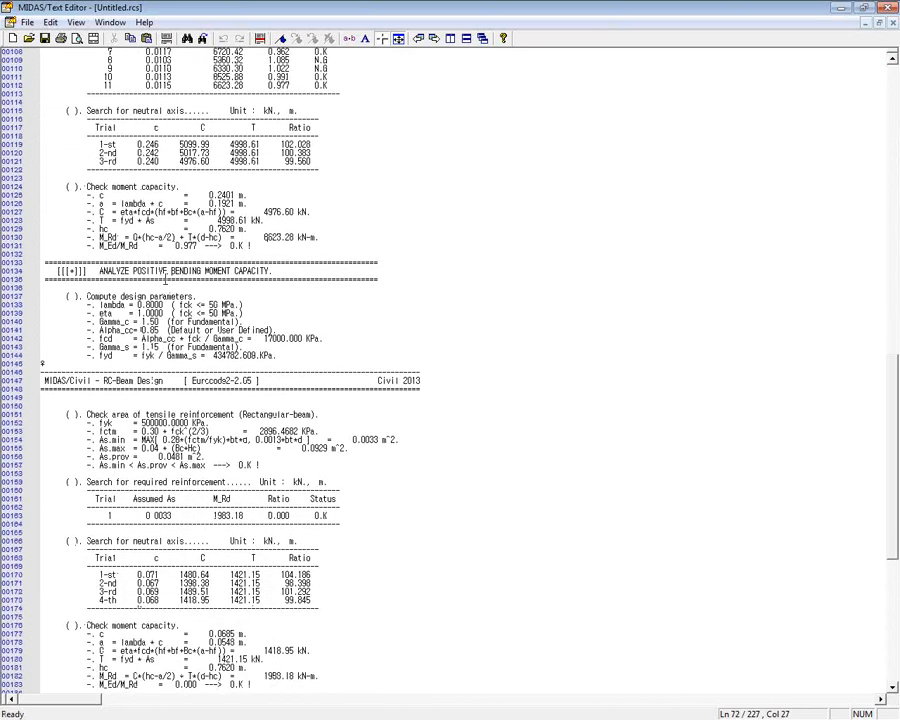
Examine the positive bending moment and shear capacity analyses, discard the temporary report and close the beam design results
click(157, 270)
click(180, 37)
scroll(216, 400, down, 15)
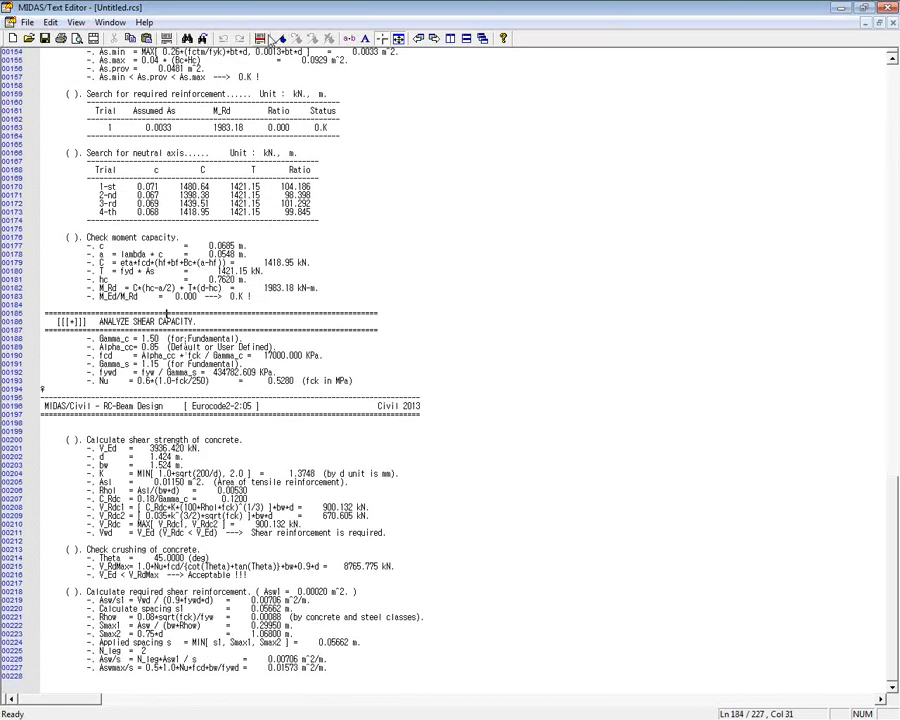
key(F3)
scroll(282, 443, down, 5)
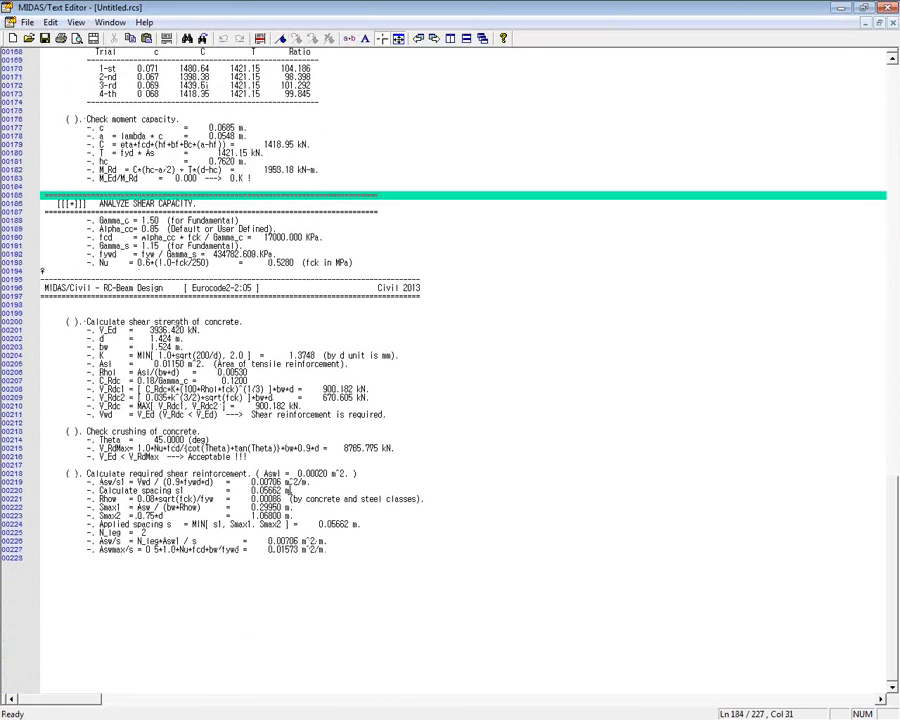
click(882, 8)
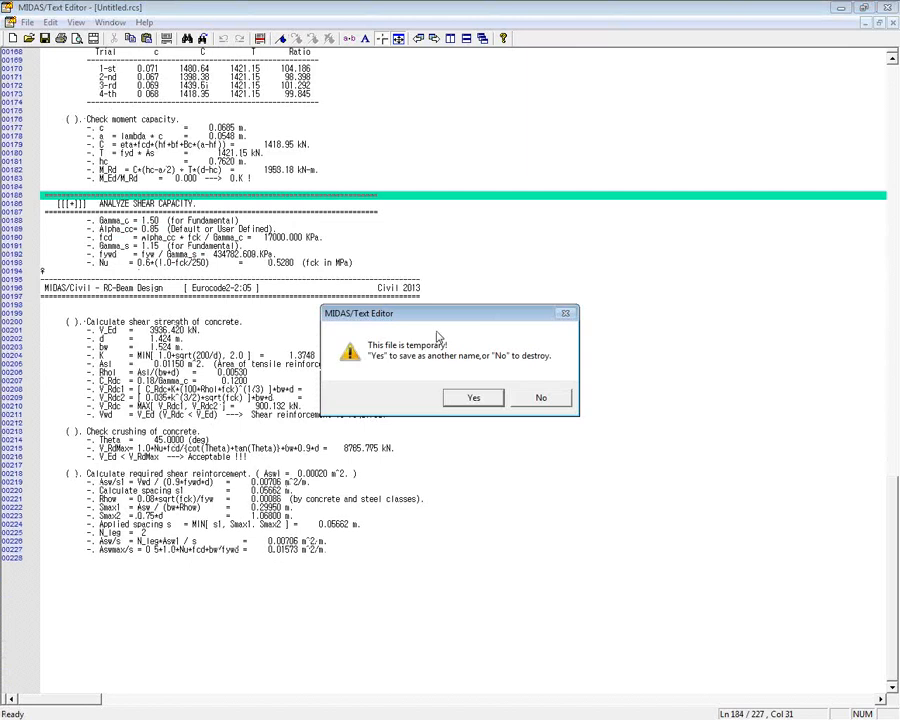
click(557, 403)
click(390, 455)
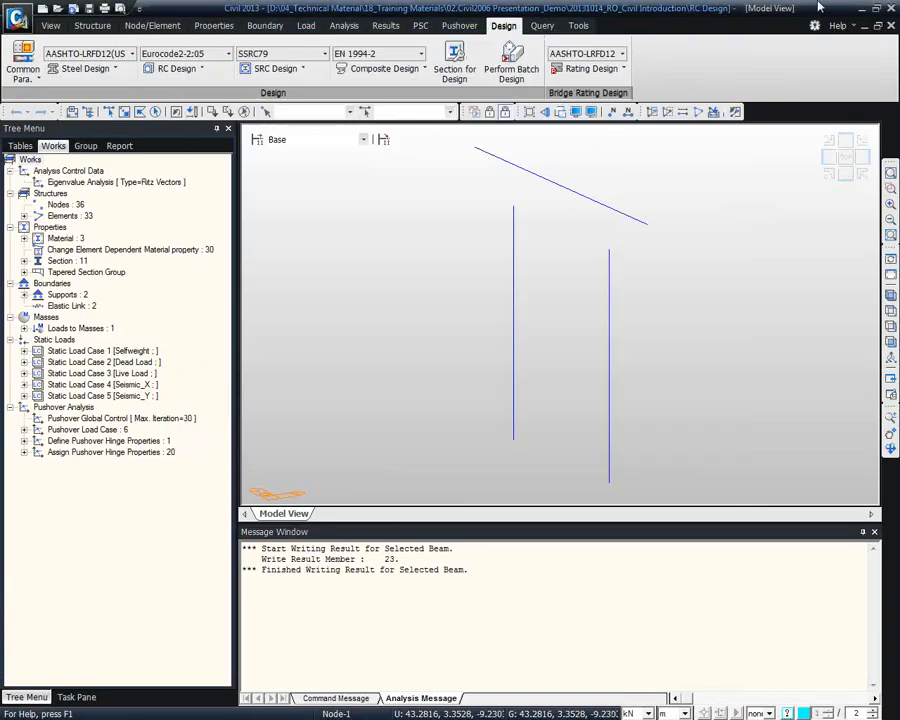
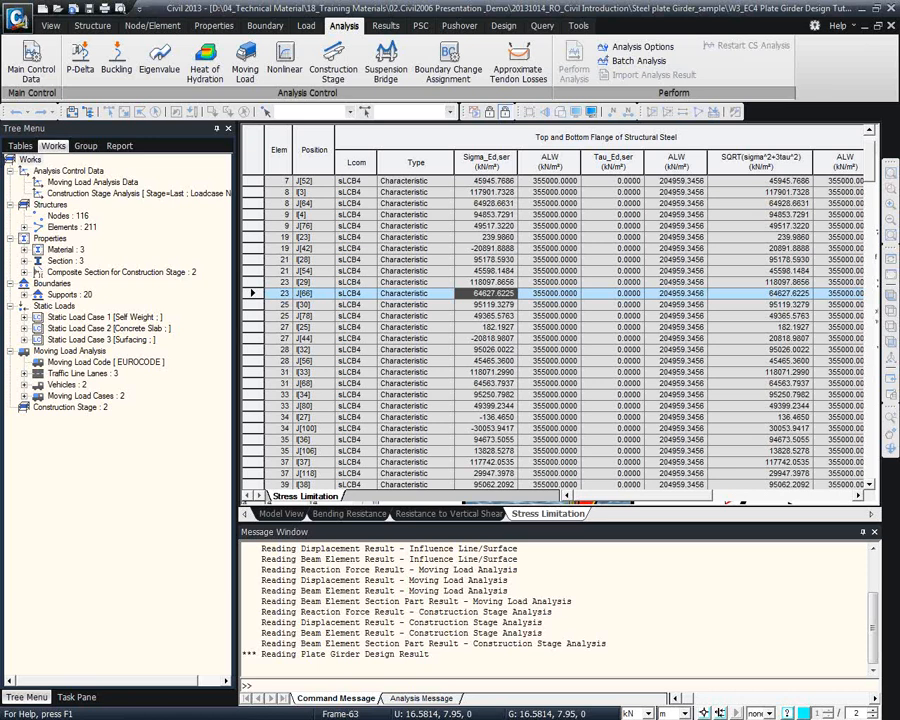
Review the moving load analysis control data of the Eurocode moving load model and close it without changes
drag(535, 318, 537, 318)
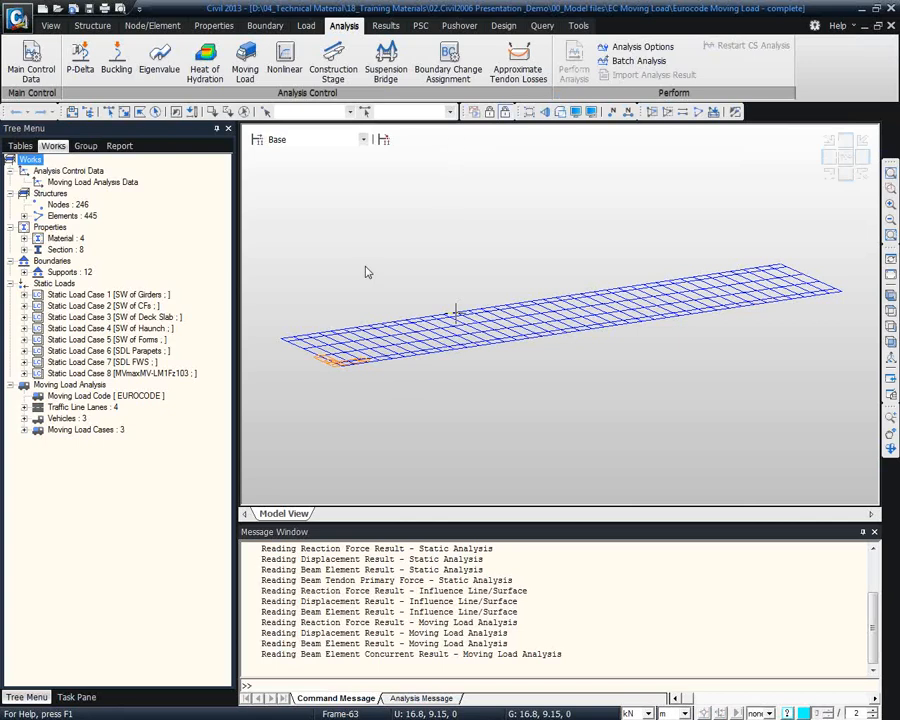
click(463, 608)
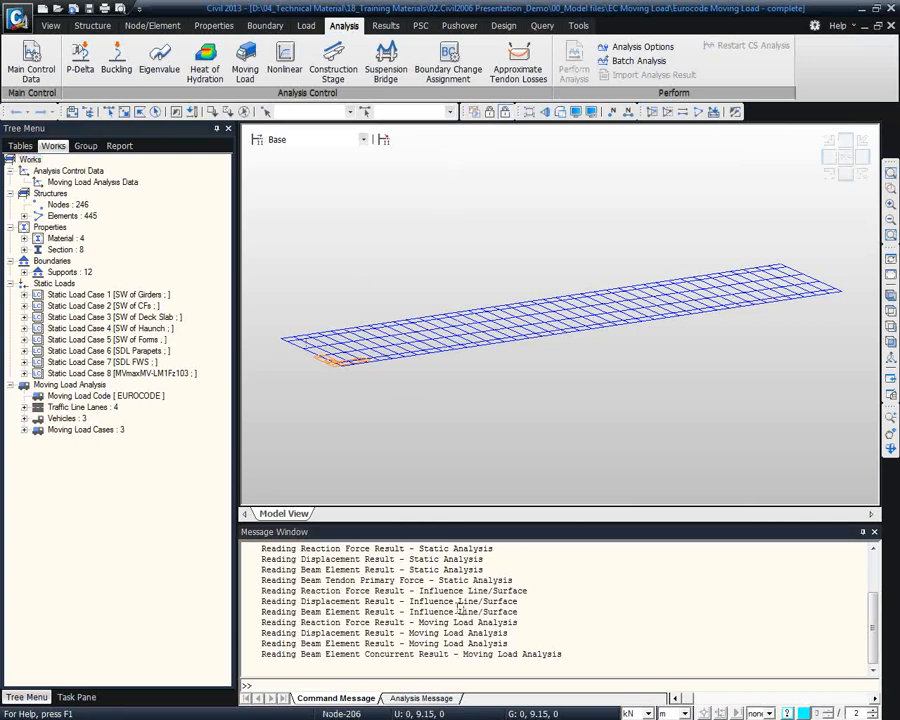
double_click(95, 182)
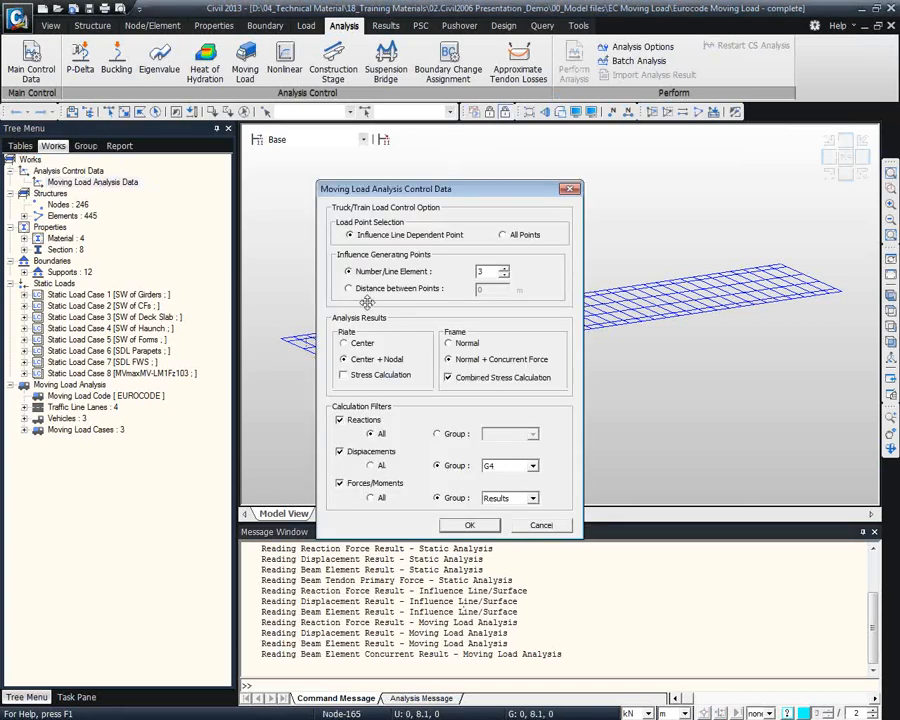
click(540, 526)
Review the available moving load codes and keep EUROCODE as the selected code
double_click(150, 397)
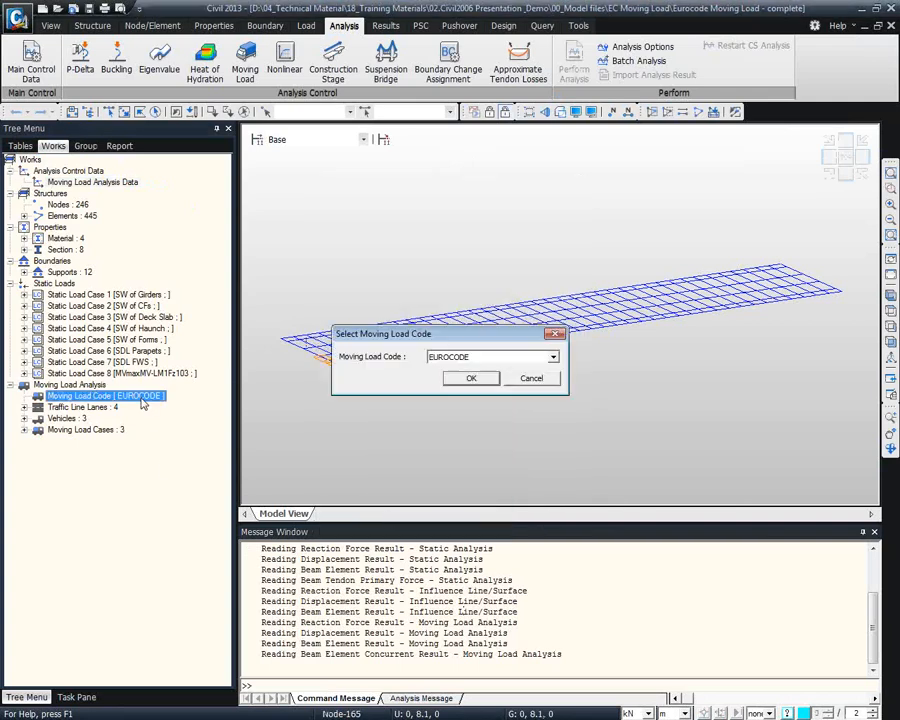
click(507, 358)
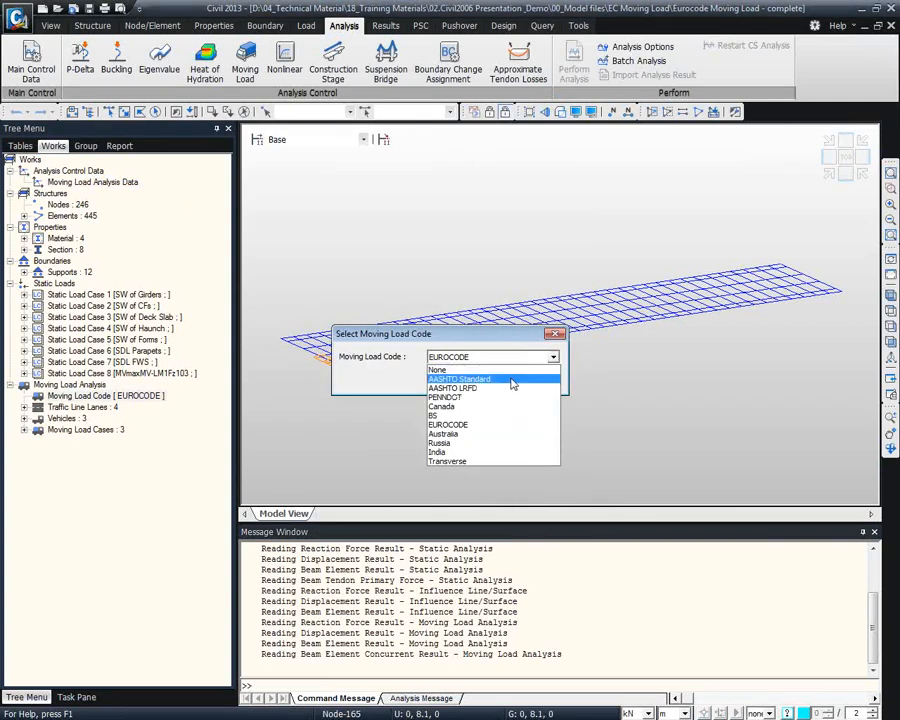
click(475, 343)
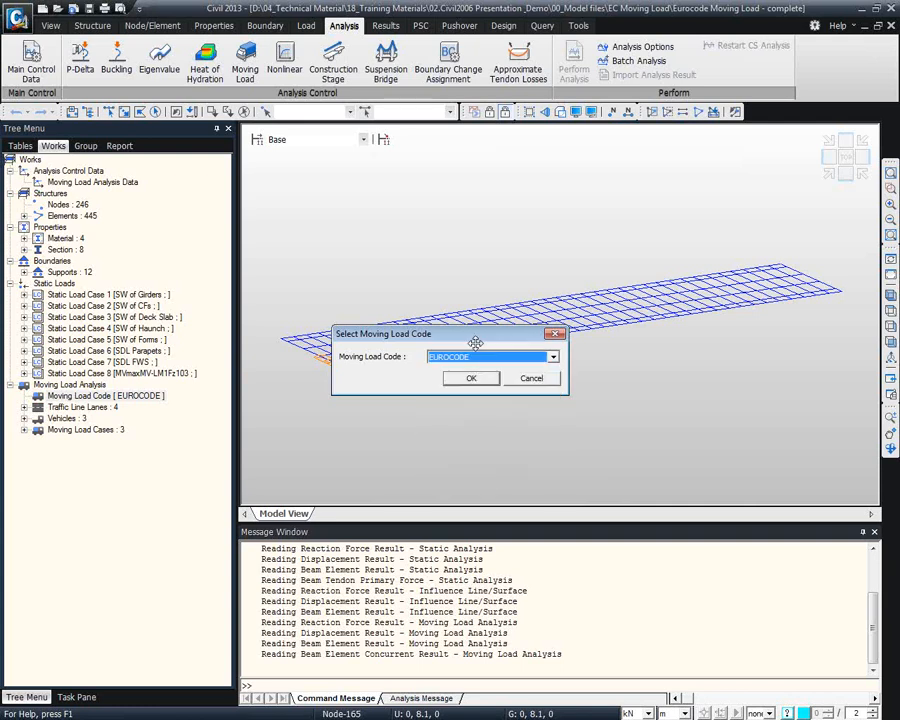
click(477, 360)
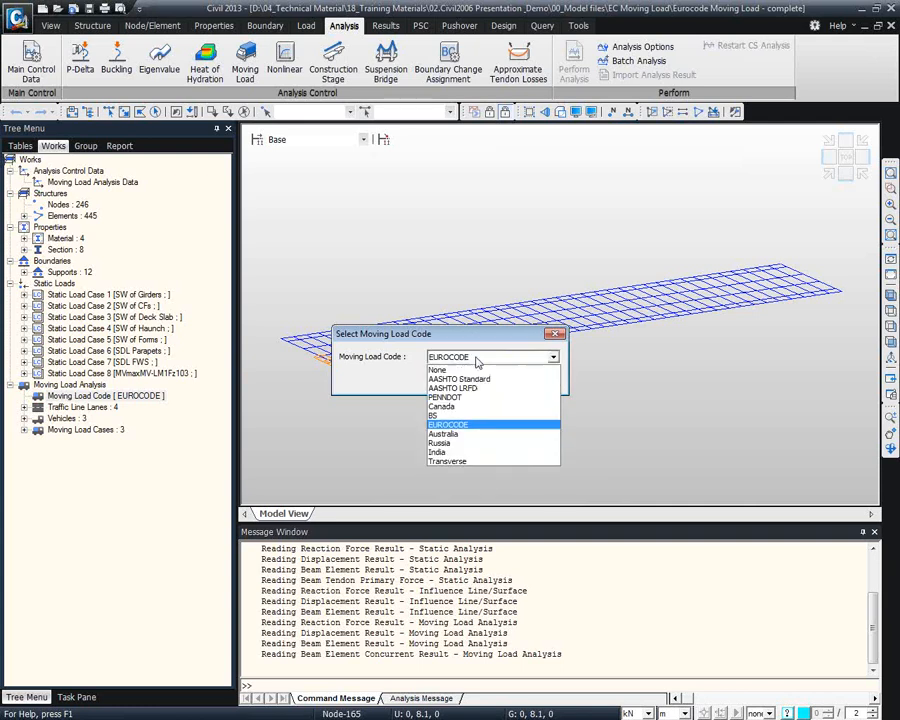
click(470, 426)
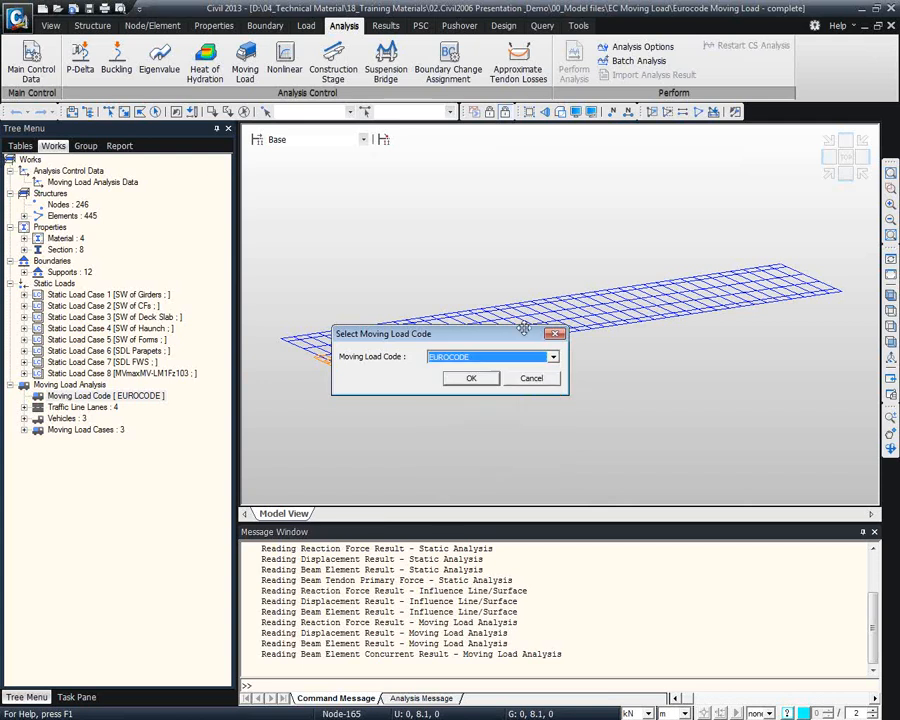
click(468, 378)
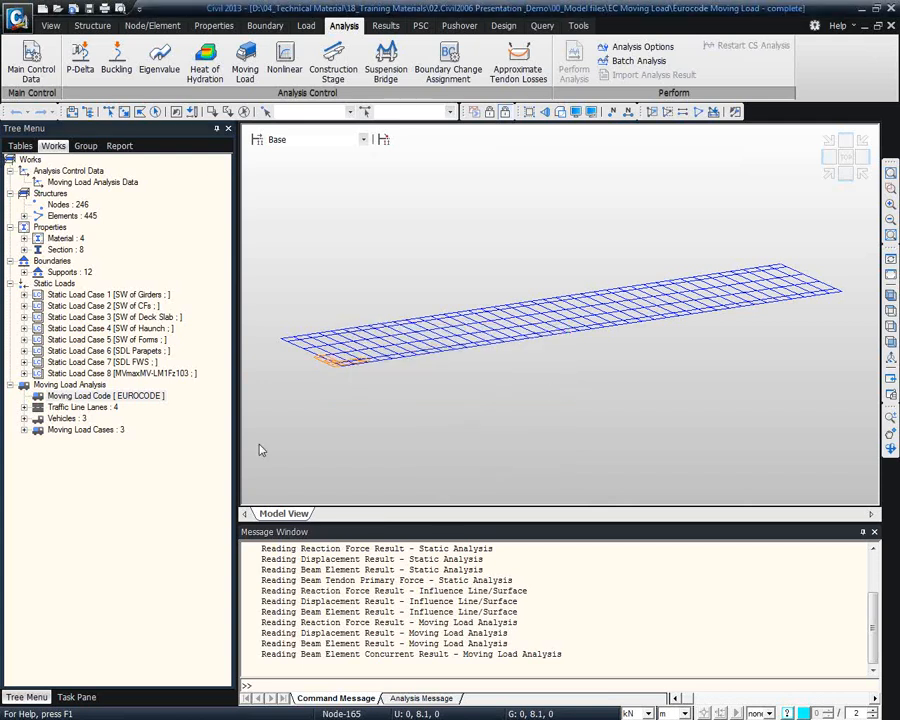
Display all traffic line lanes on the bridge model and enlarge the start of the deck in plan view
right_click(70, 397)
click(24, 407)
right_click(95, 408)
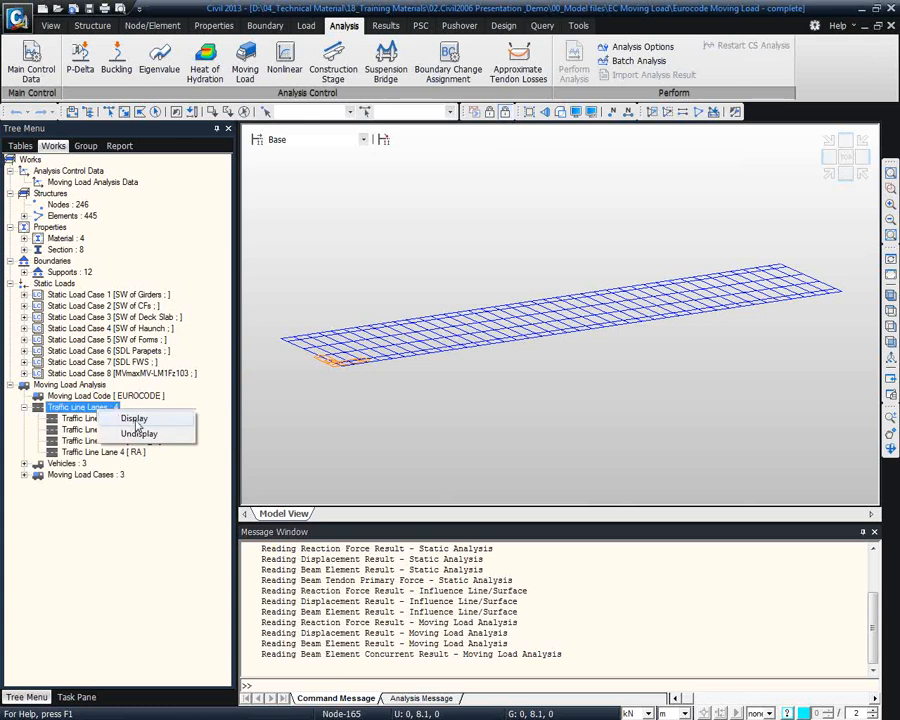
click(150, 417)
click(887, 272)
click(888, 188)
drag(265, 235, 399, 379)
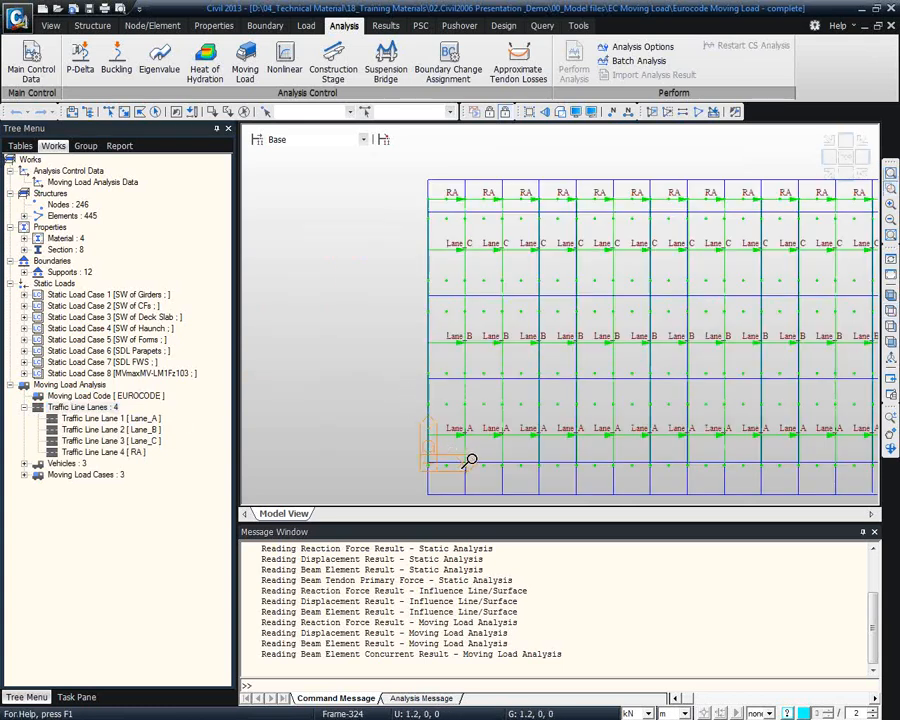
Review the traffic line lane properties and element eccentricities of Lane_A, and close the lane definitions without changes
right_click(107, 420)
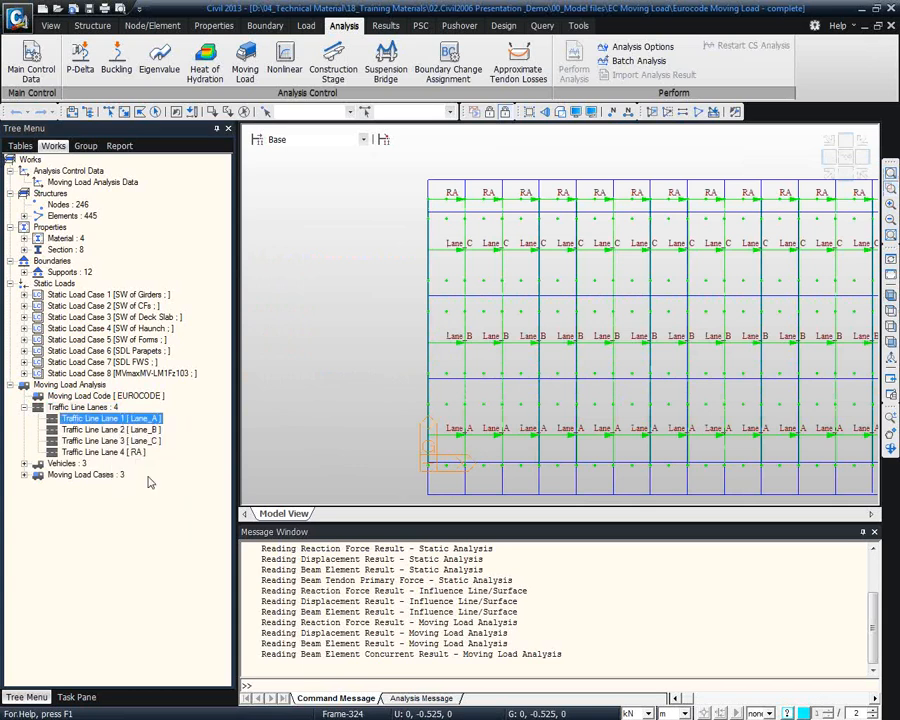
click(146, 476)
drag(459, 313, 346, 93)
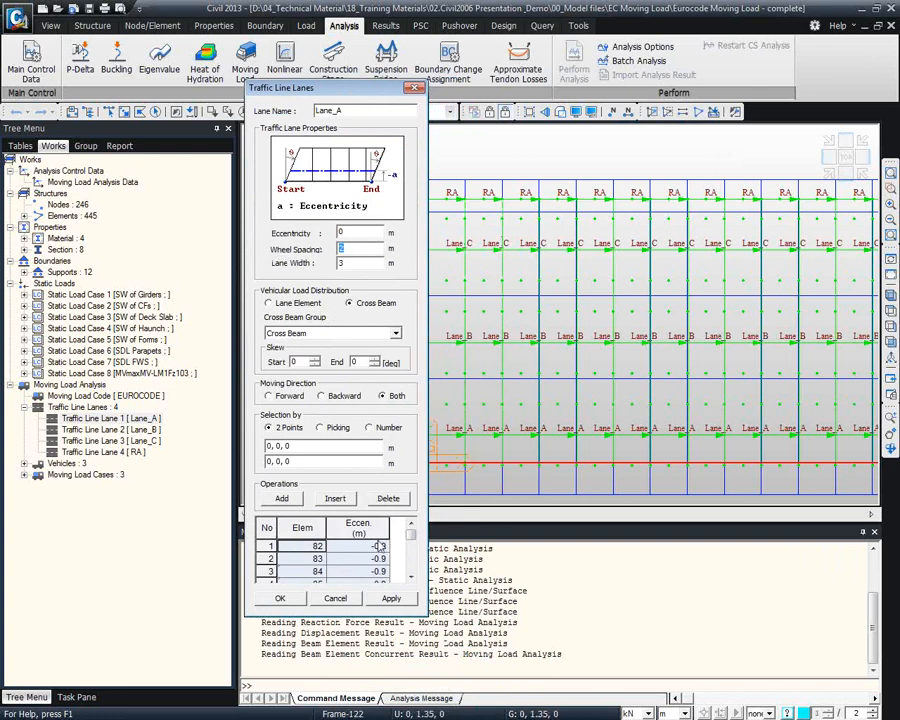
click(337, 599)
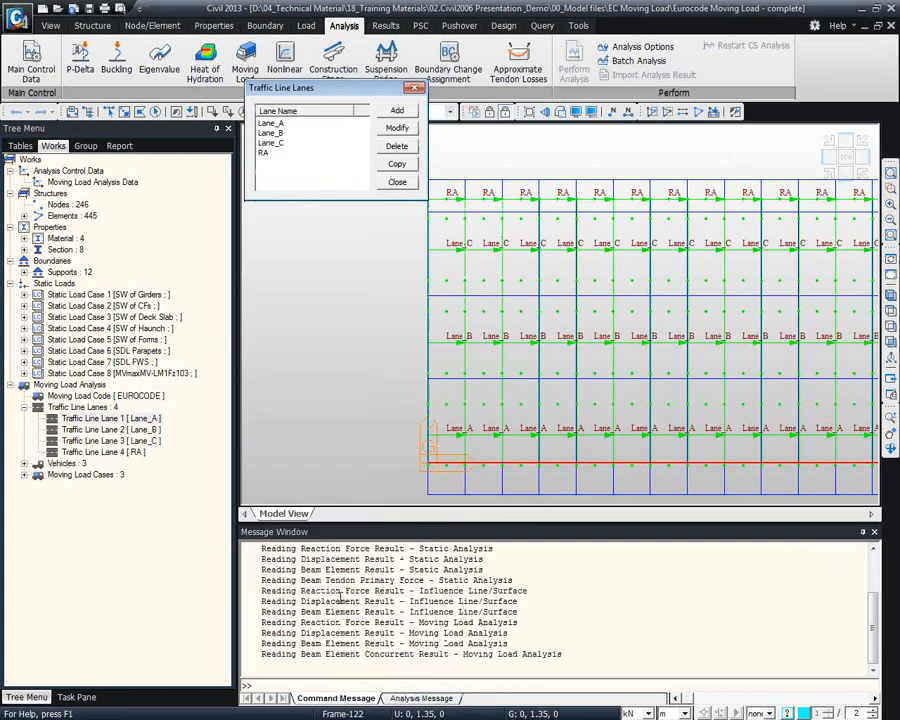
click(287, 153)
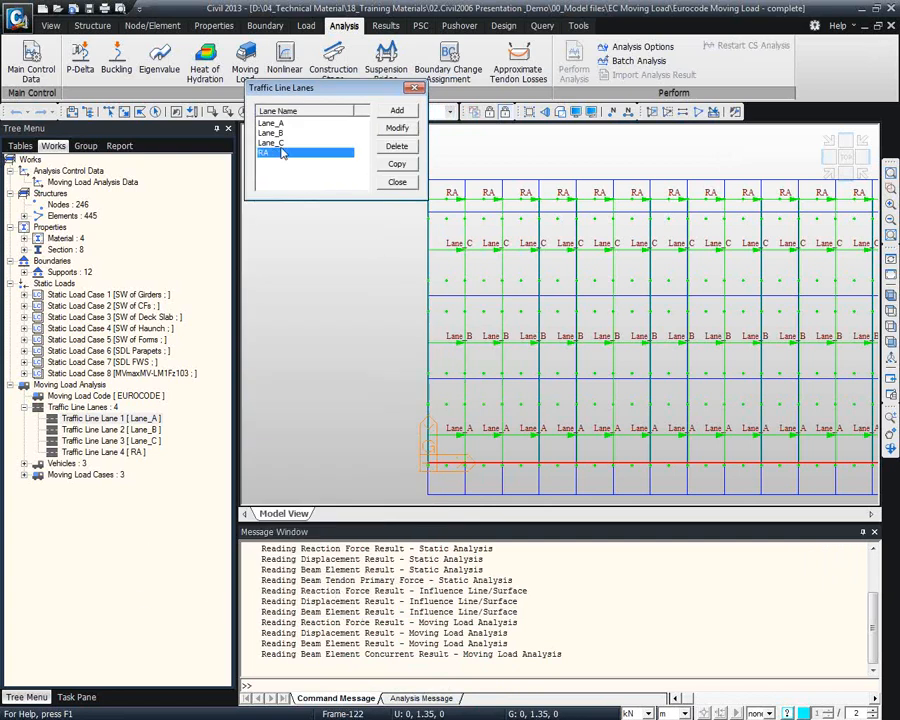
click(397, 183)
Open the moving load vehicle definitions and examine the standard vehicular load data of Load Model 1
double_click(65, 466)
click(306, 26)
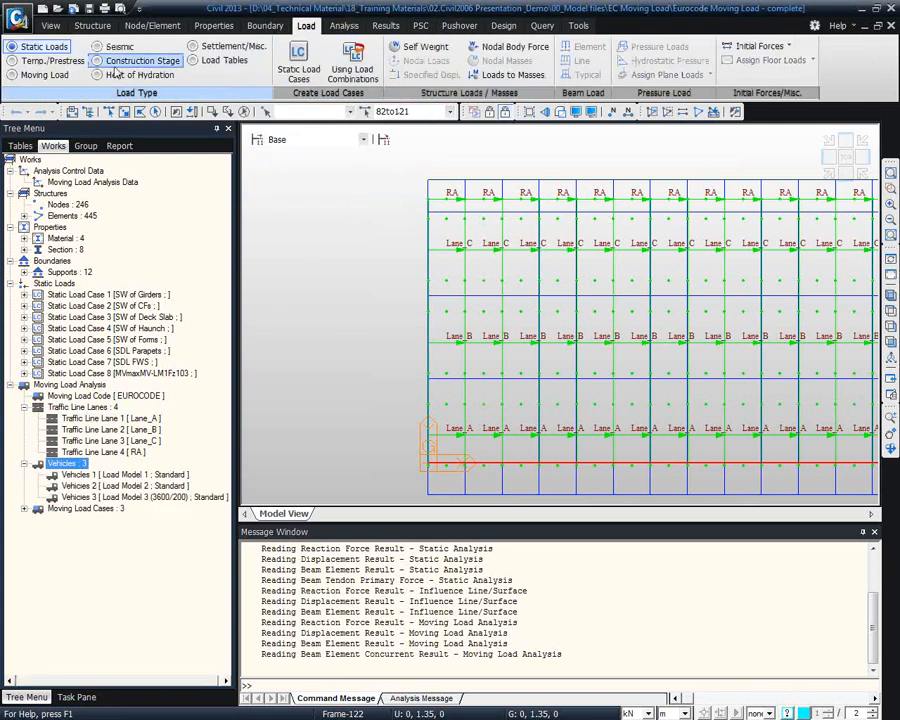
click(44, 75)
click(504, 78)
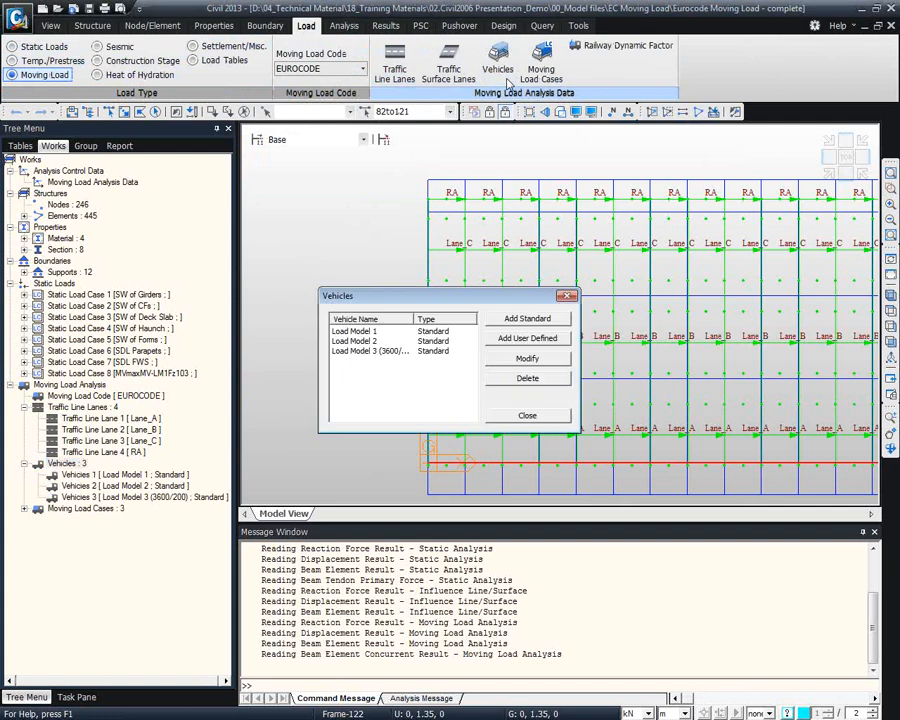
double_click(428, 333)
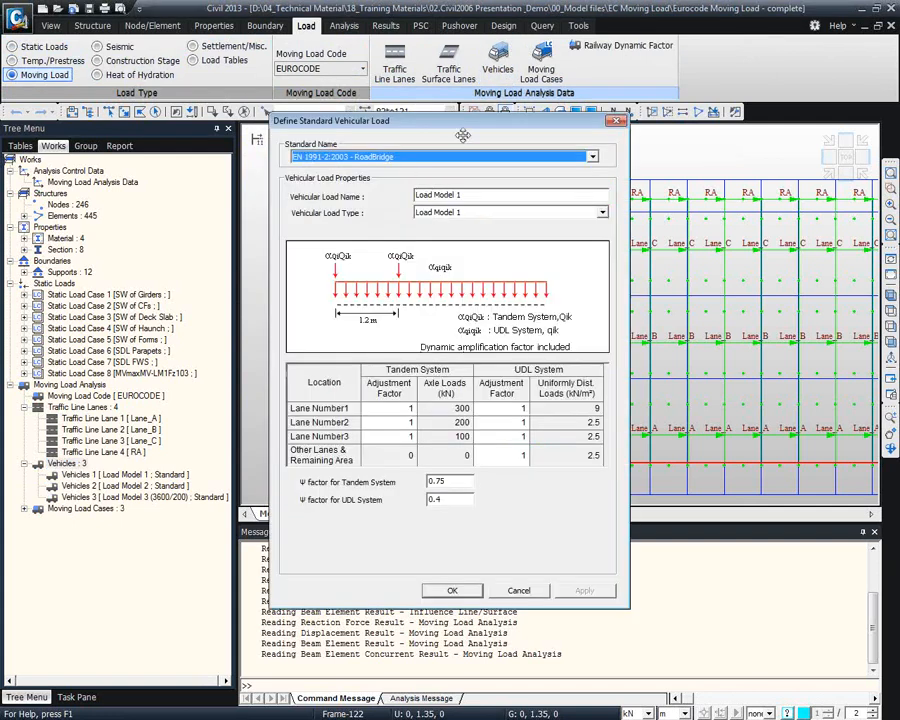
drag(430, 77, 518, 91)
Examine the Load Model 2, Load Model 3 and Load Model 4 load types of the EN 1991-2:2003 - RoadBridge standard
click(577, 161)
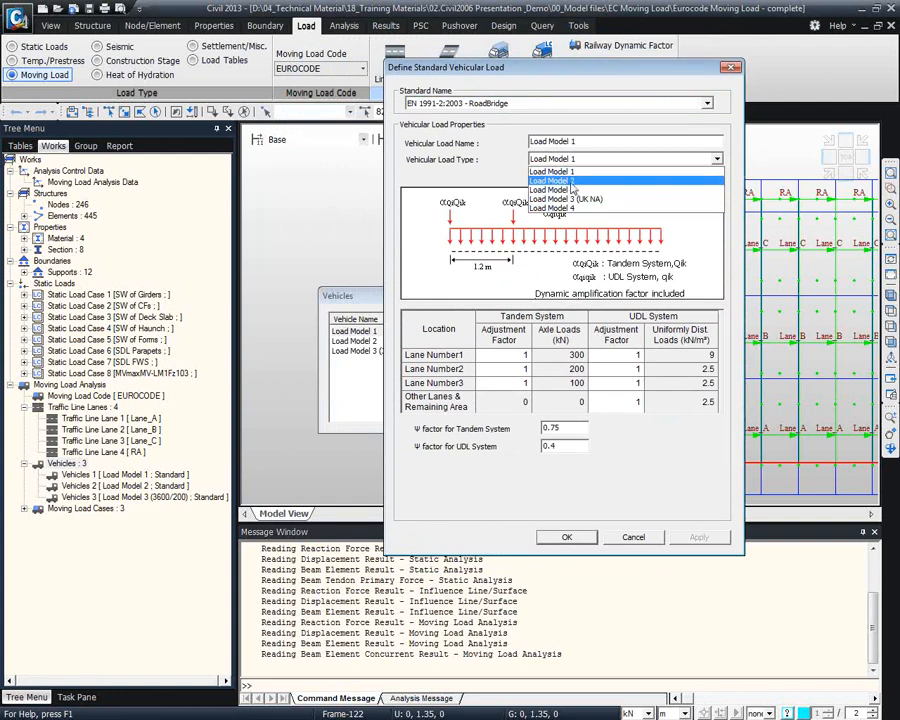
click(583, 180)
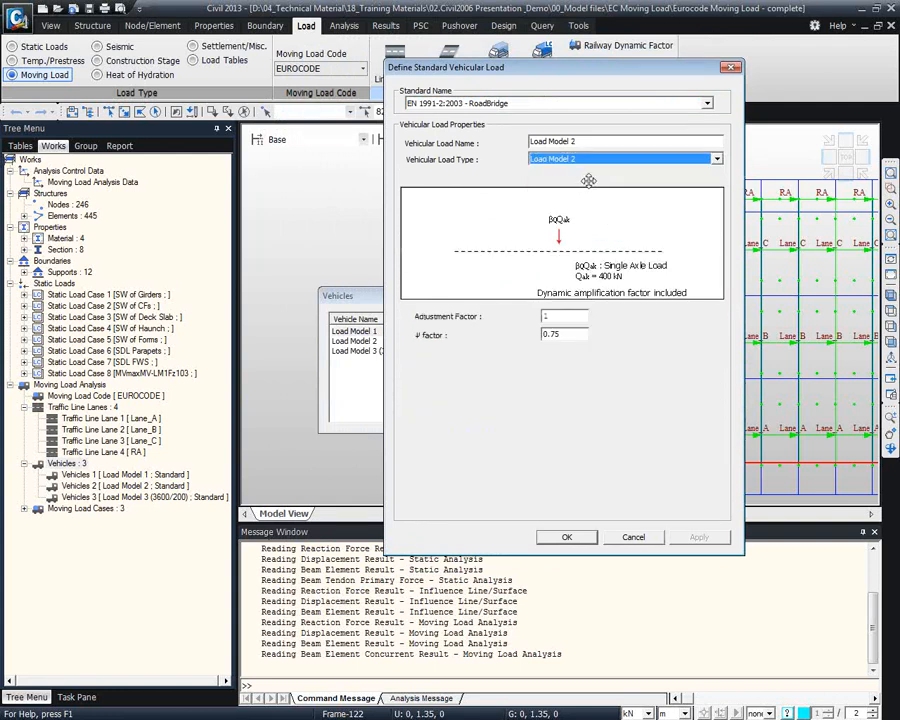
scroll(590, 182, down, 1)
click(578, 175)
click(576, 178)
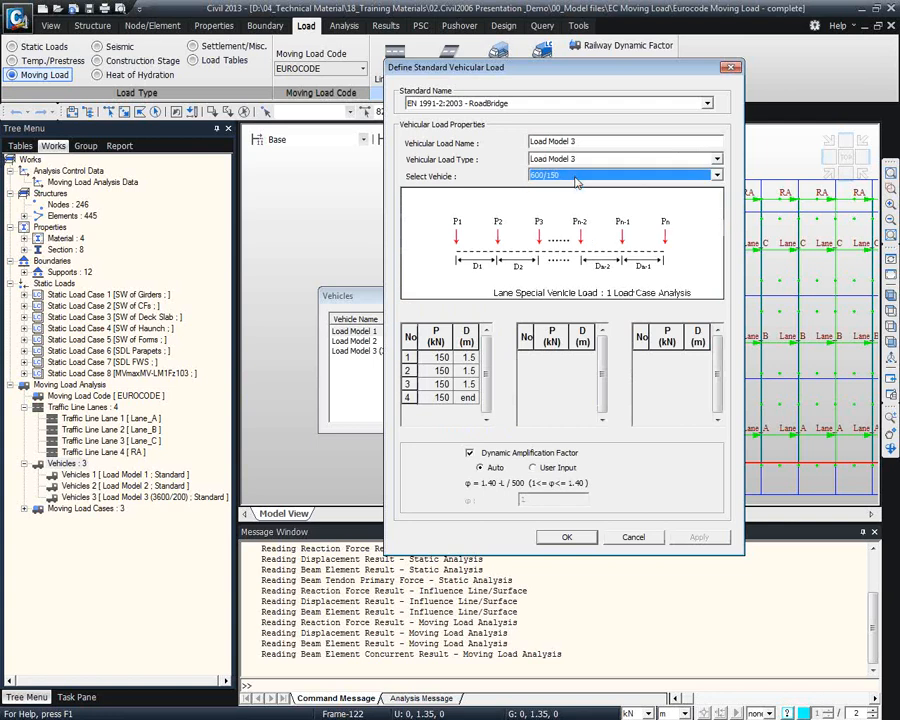
click(576, 160)
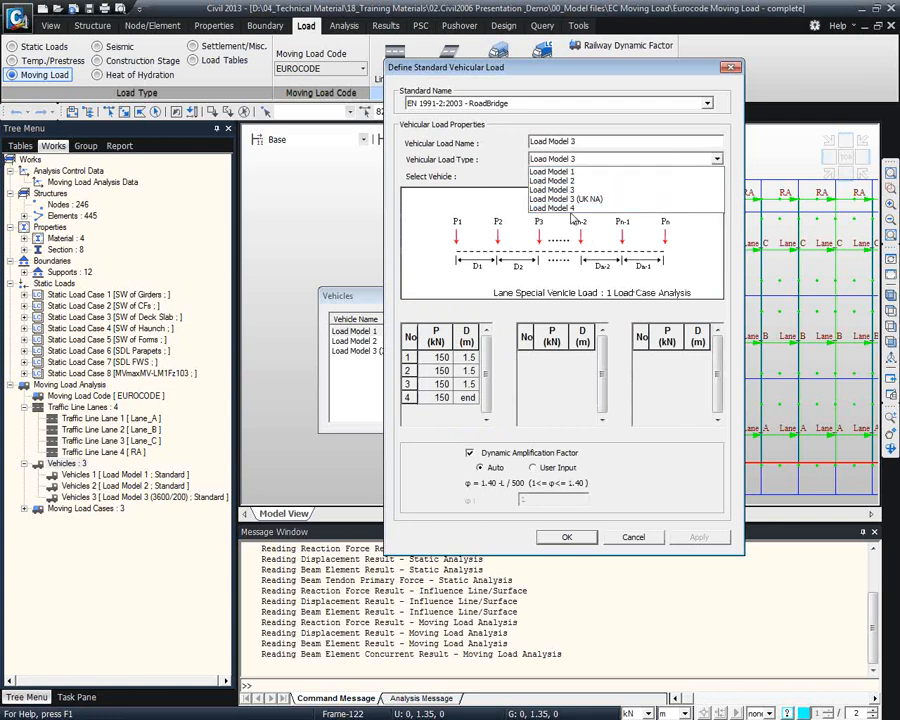
click(573, 209)
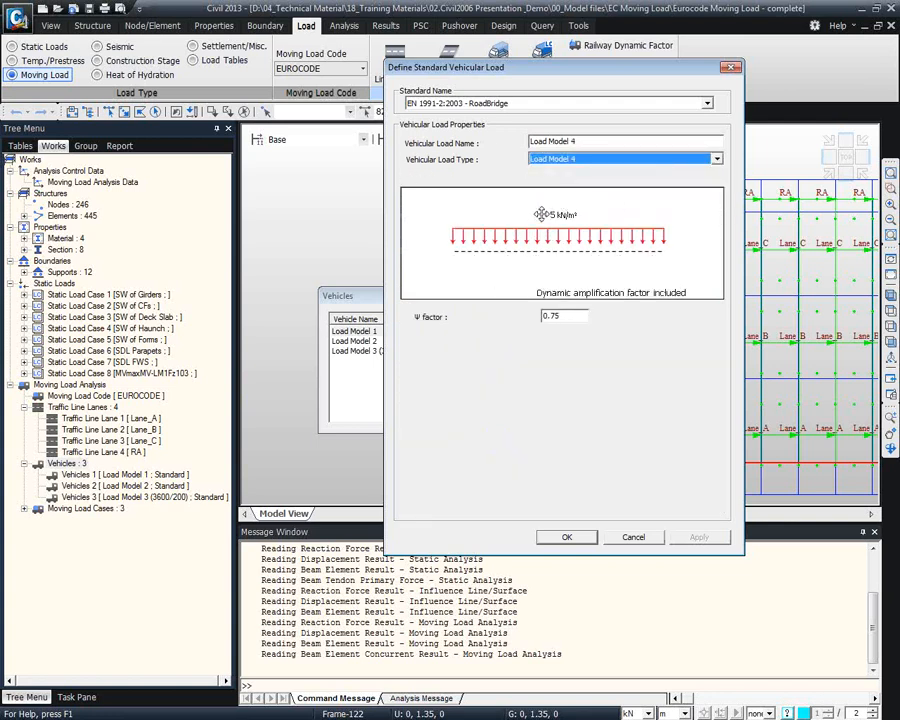
Examine the vehicular load types of the EN 1991-2:2003 Footway and FootBridge and RoadBridge Fatigue standards
click(479, 106)
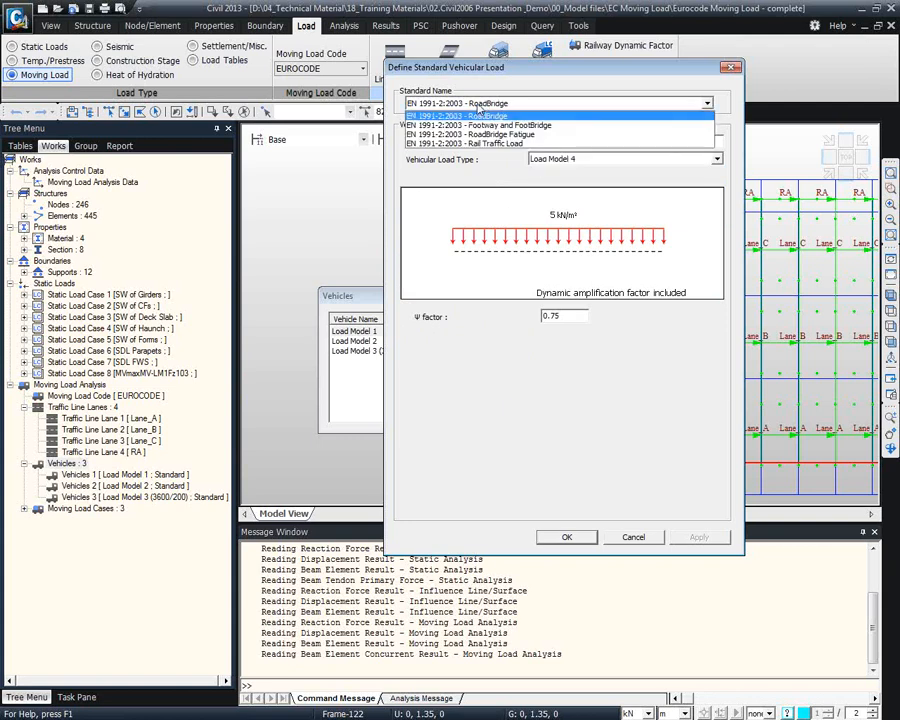
click(460, 128)
click(560, 159)
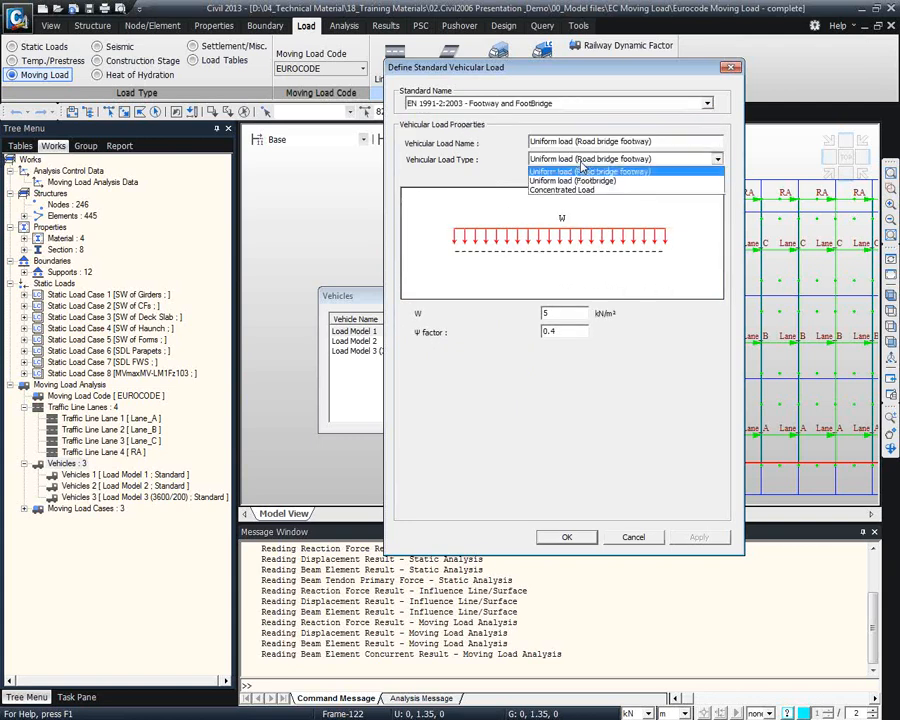
click(494, 150)
click(506, 105)
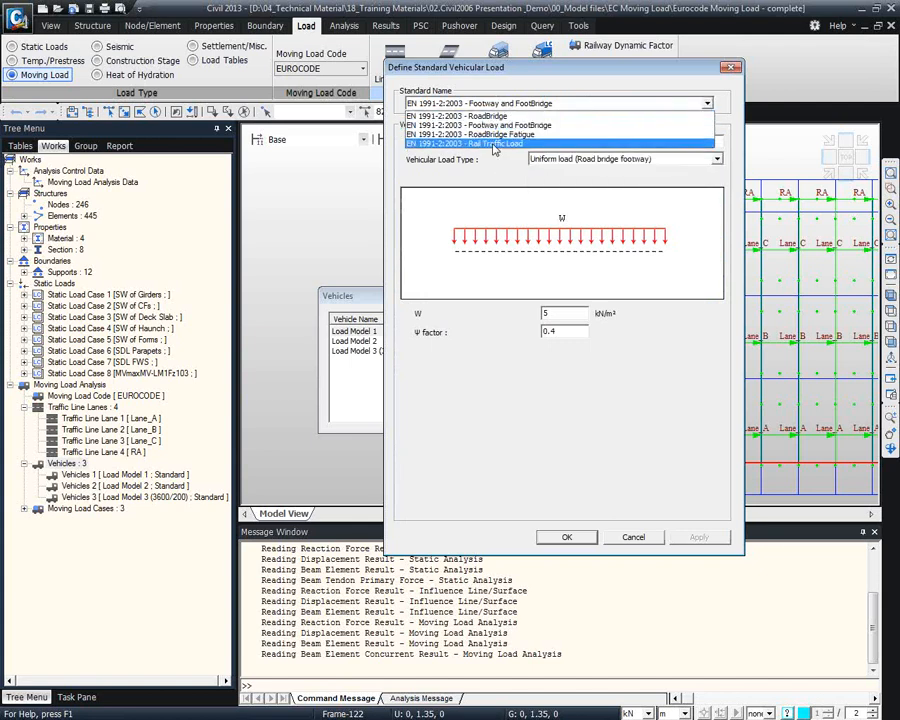
click(486, 135)
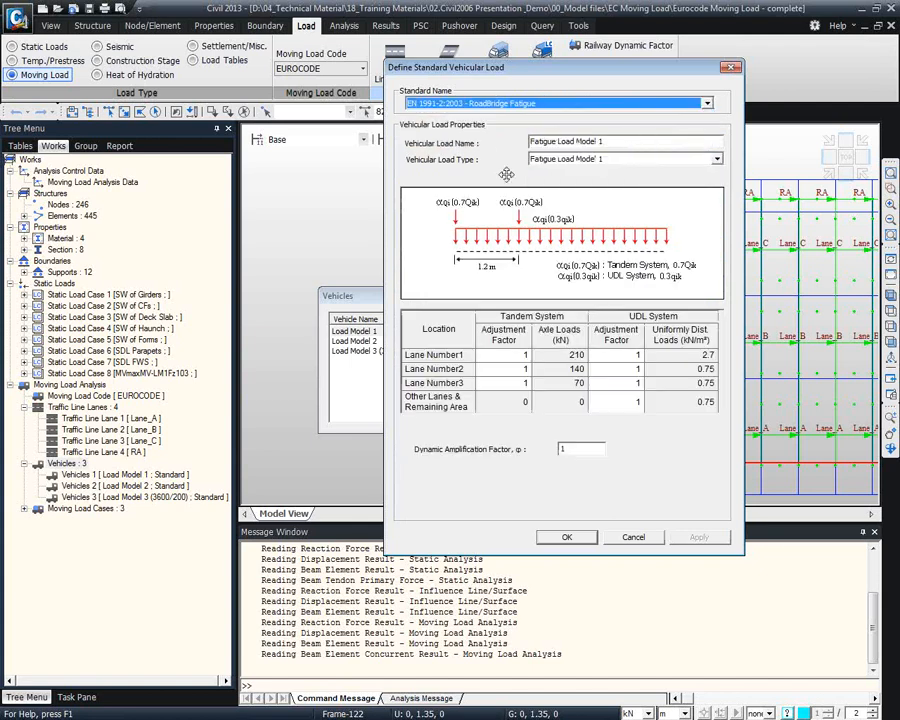
click(563, 168)
click(570, 172)
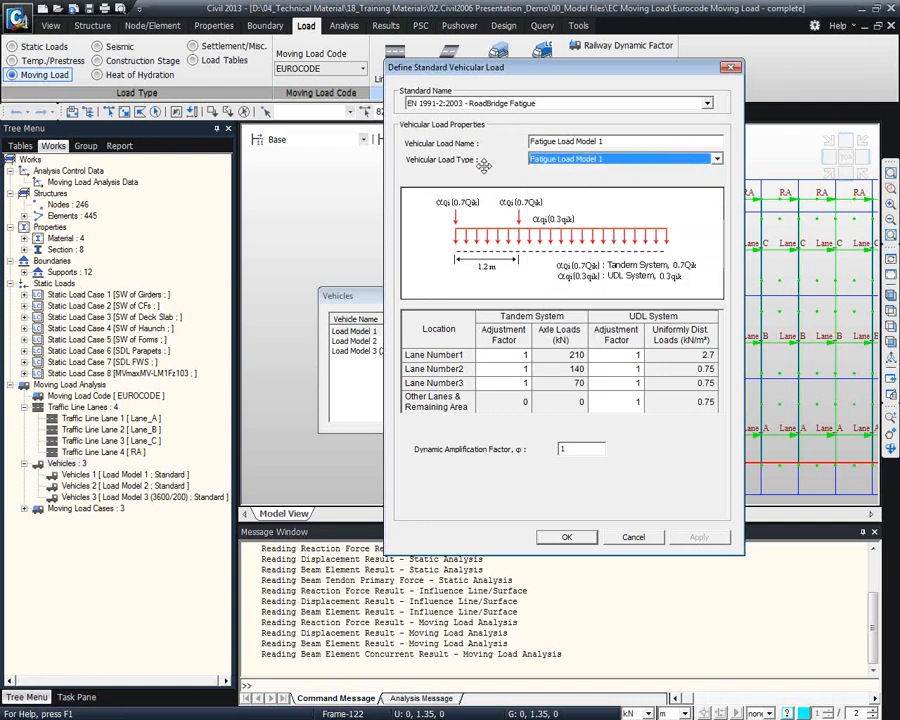
Examine the vehicular load types of the EN 1991-2:2003 - Rail Traffic Load standard and close the vehicle definitions without changes
click(506, 105)
click(506, 140)
click(585, 160)
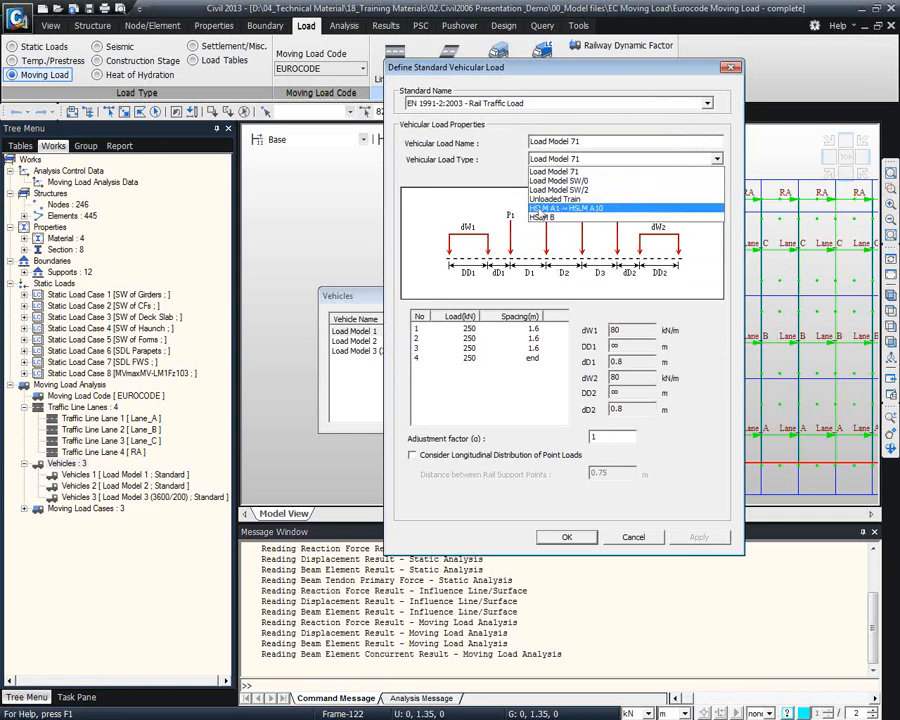
click(634, 283)
click(599, 164)
click(599, 165)
click(597, 165)
drag(606, 215, 606, 219)
click(631, 542)
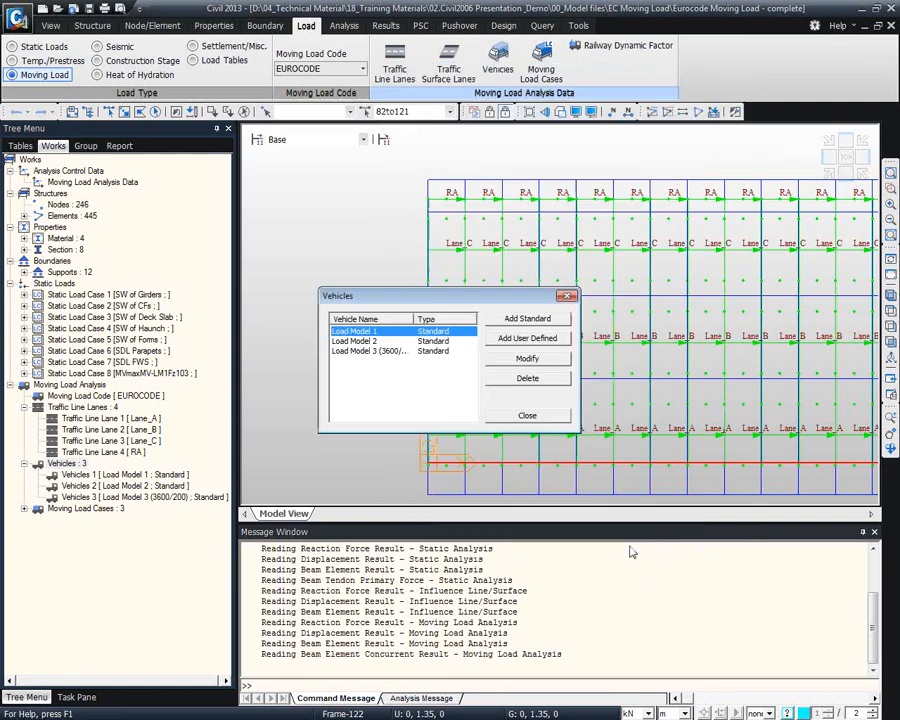
click(529, 416)
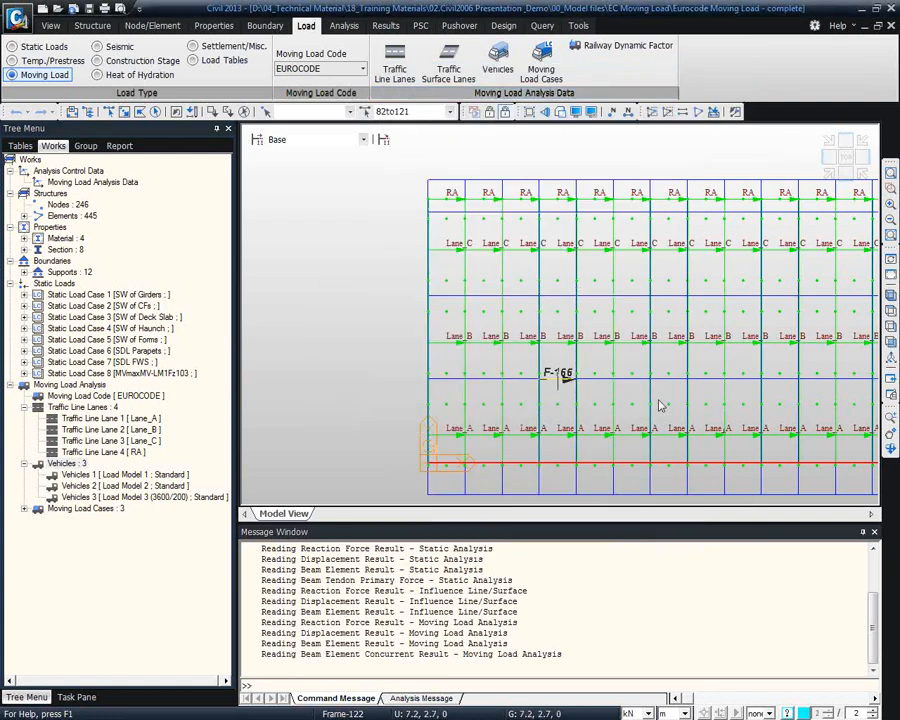
Return to the isometric view with all elements deselected and the traffic line lanes hidden
click(891, 295)
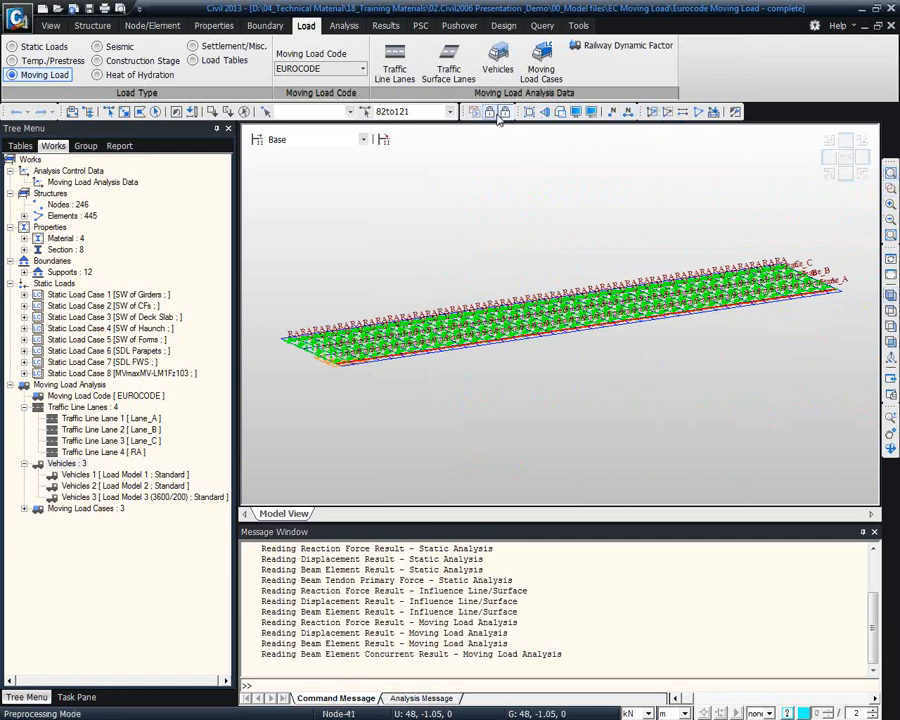
click(155, 112)
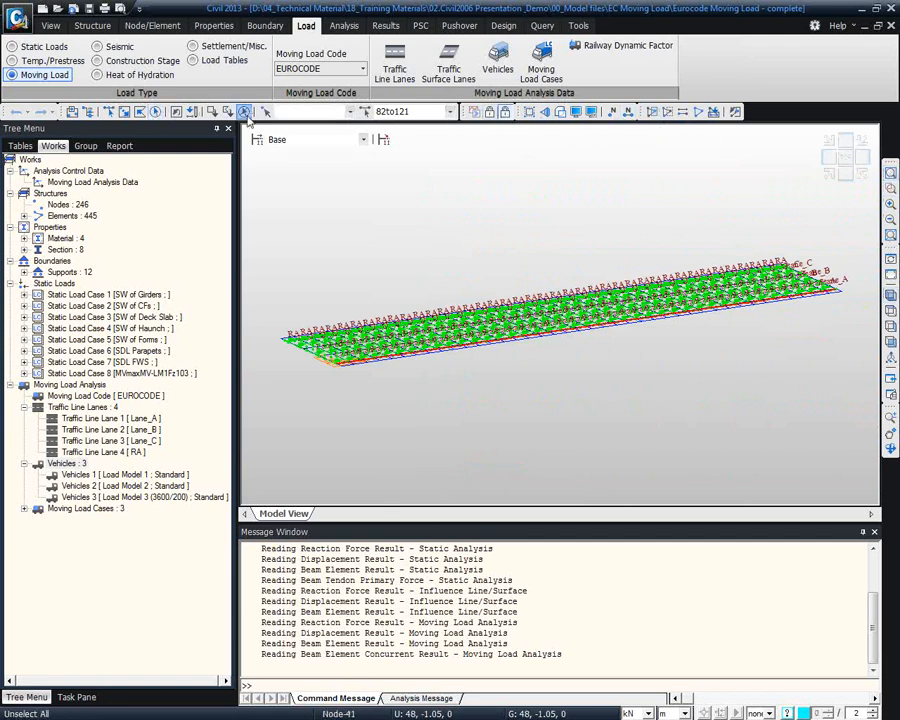
right_click(88, 406)
click(125, 429)
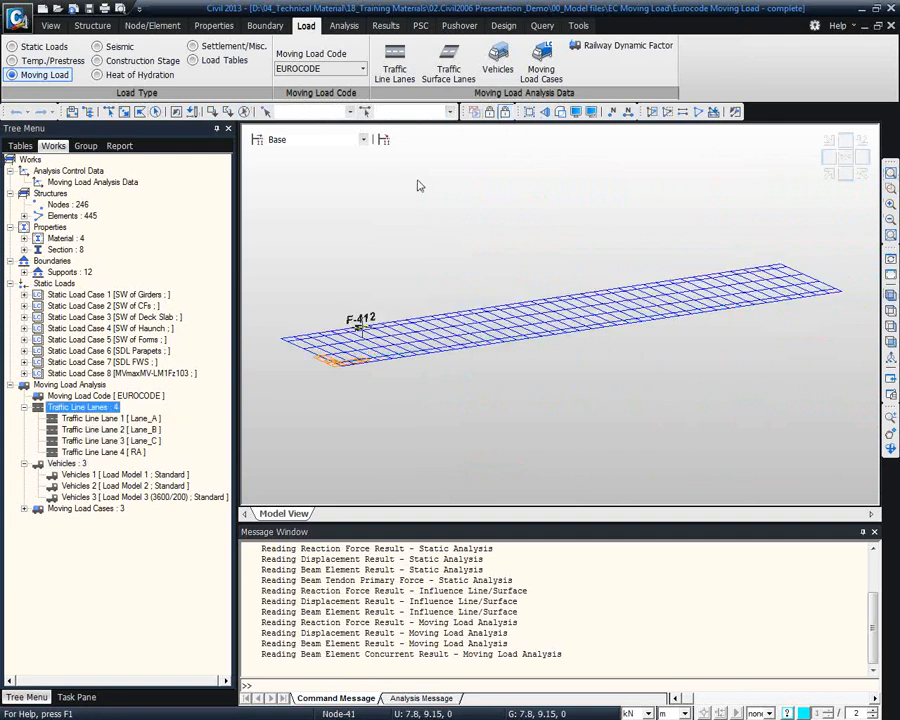
Open the Beam Forces/Moments influence line results and choose Lane_A as the lane
right_click(390, 157)
mouse_move(470, 407)
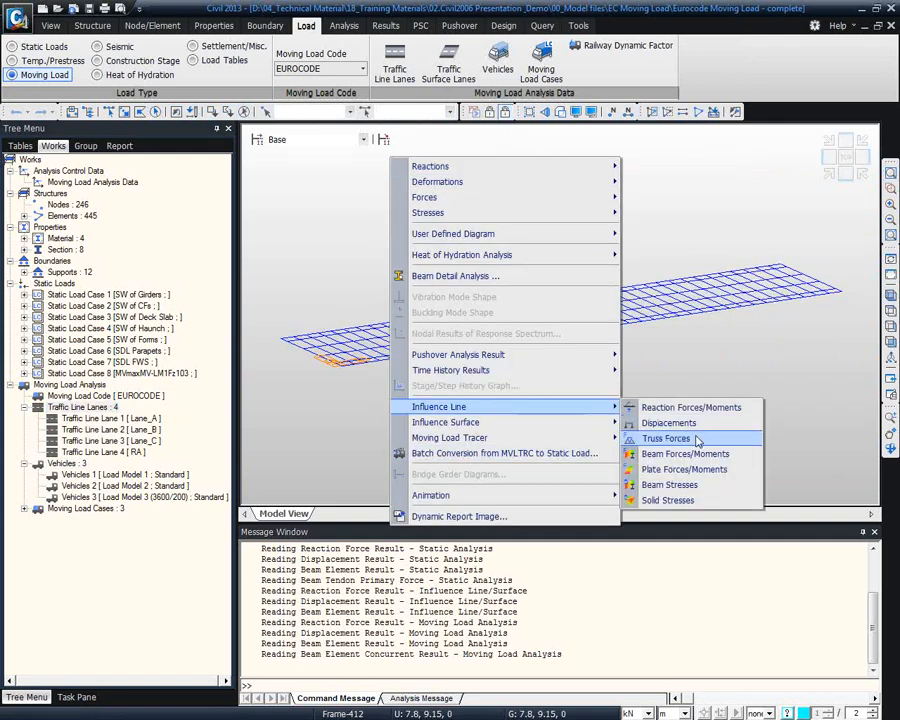
click(683, 455)
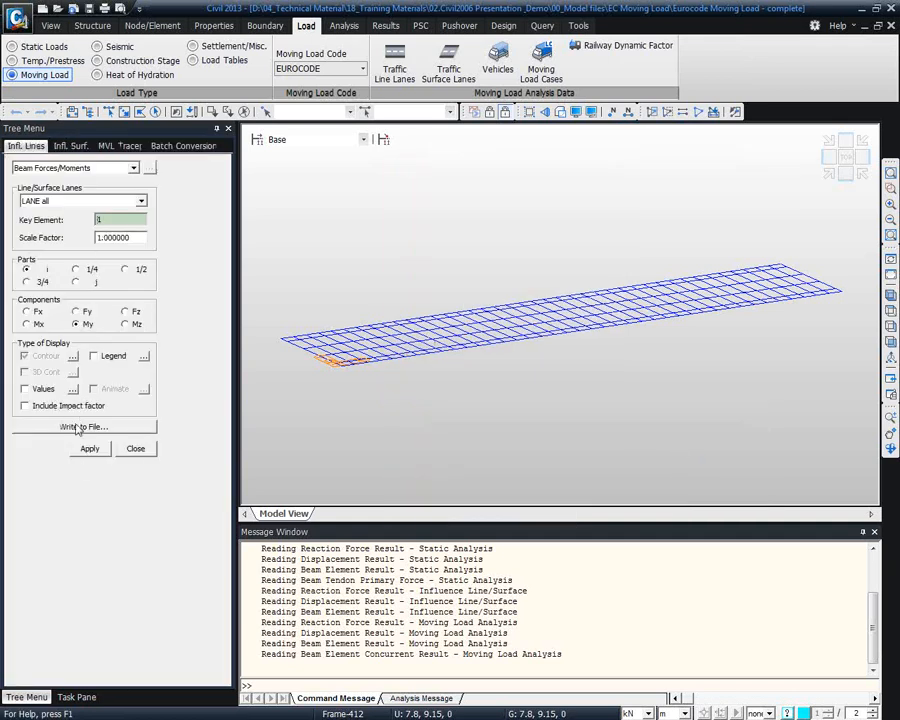
click(140, 201)
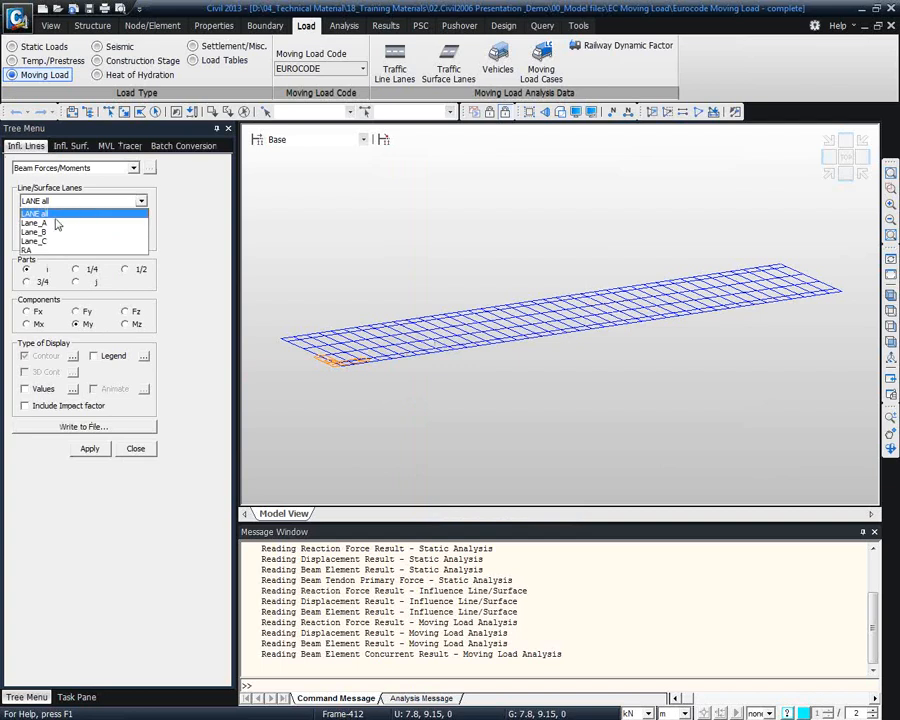
click(55, 216)
Display the My influence line for Lane_A as an animation and cancel the recording of its frames
click(133, 390)
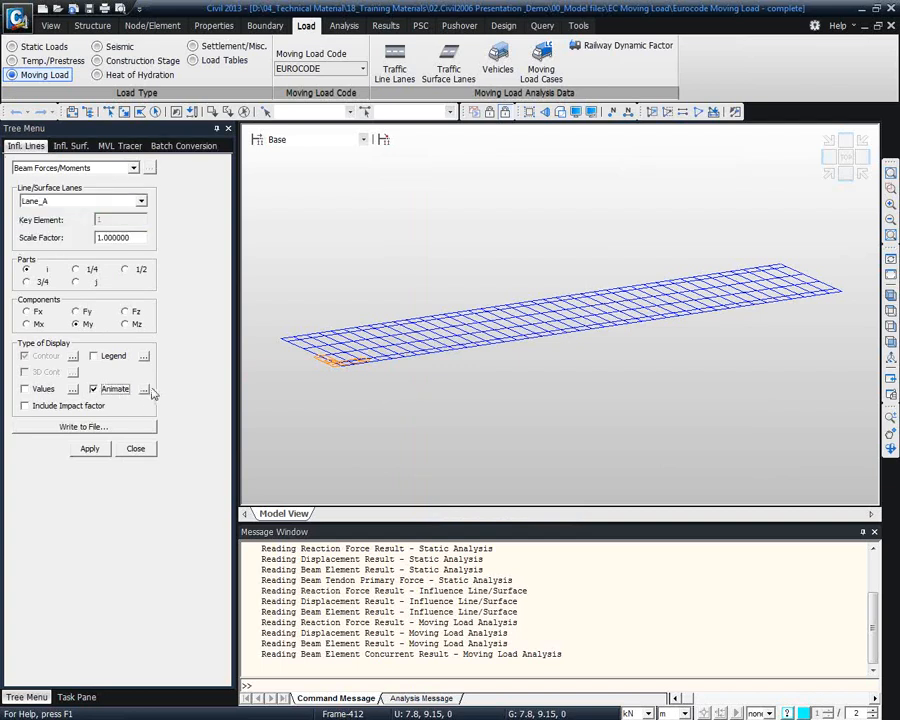
click(144, 389)
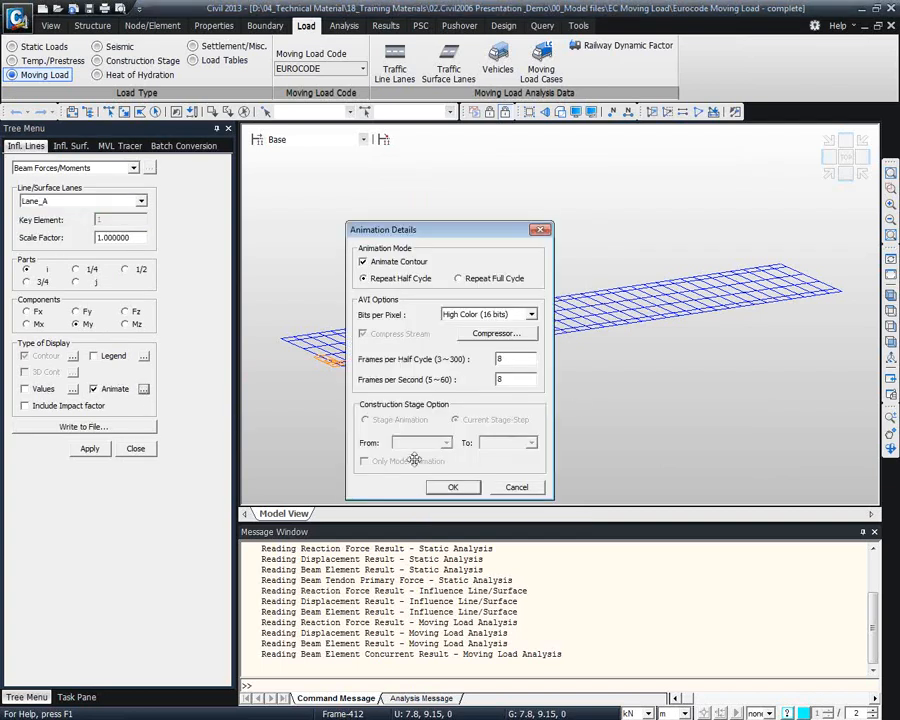
click(518, 488)
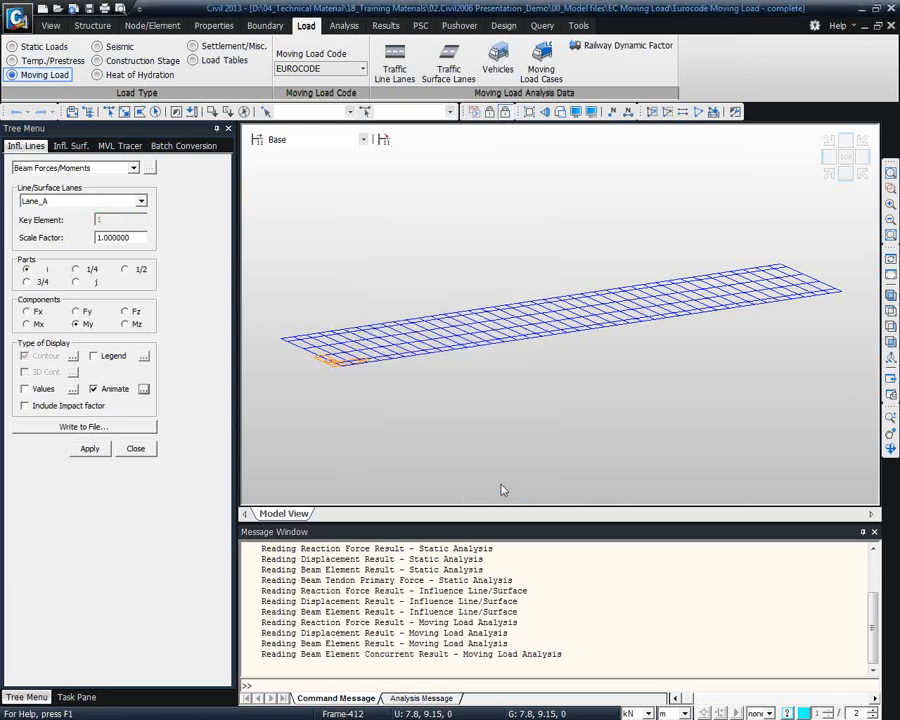
click(88, 448)
click(684, 498)
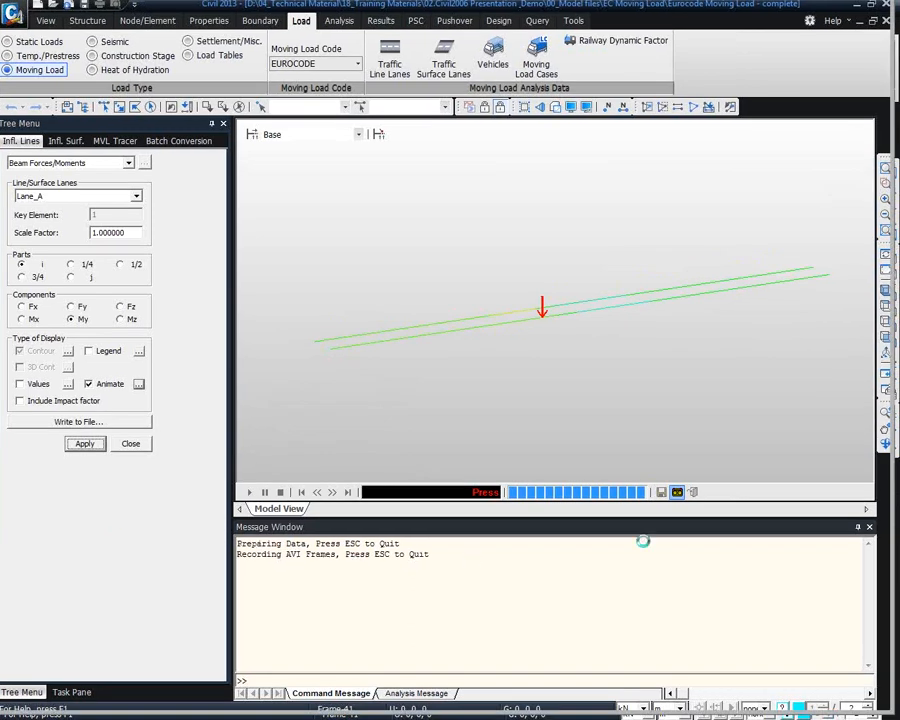
key(Escape)
Open and close the Beam Forces/Moments moving load tracer and clear the influence line display from the model
right_click(349, 180)
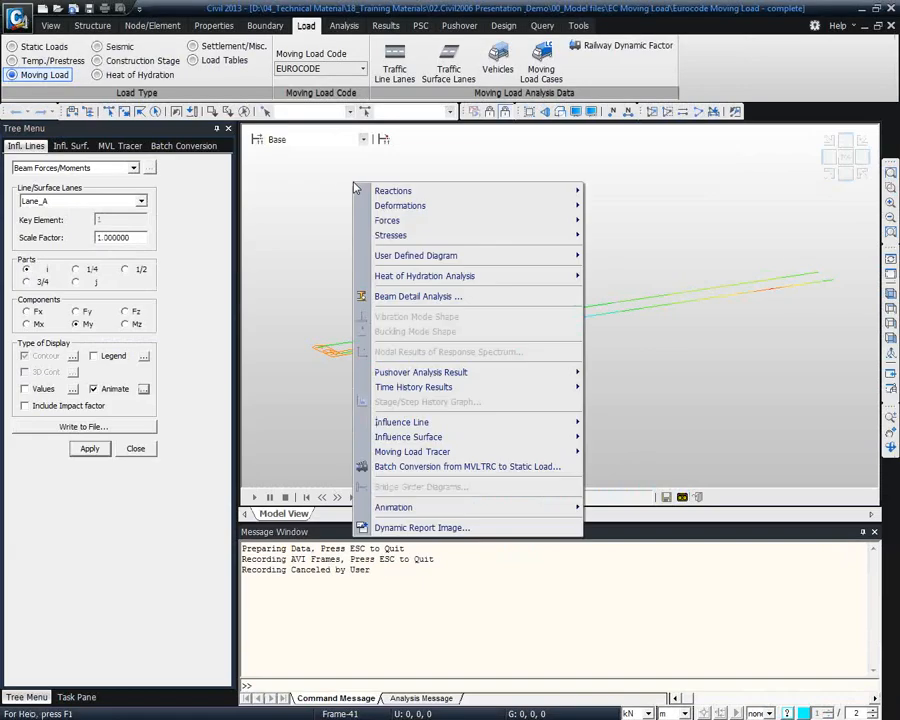
mouse_move(470, 452)
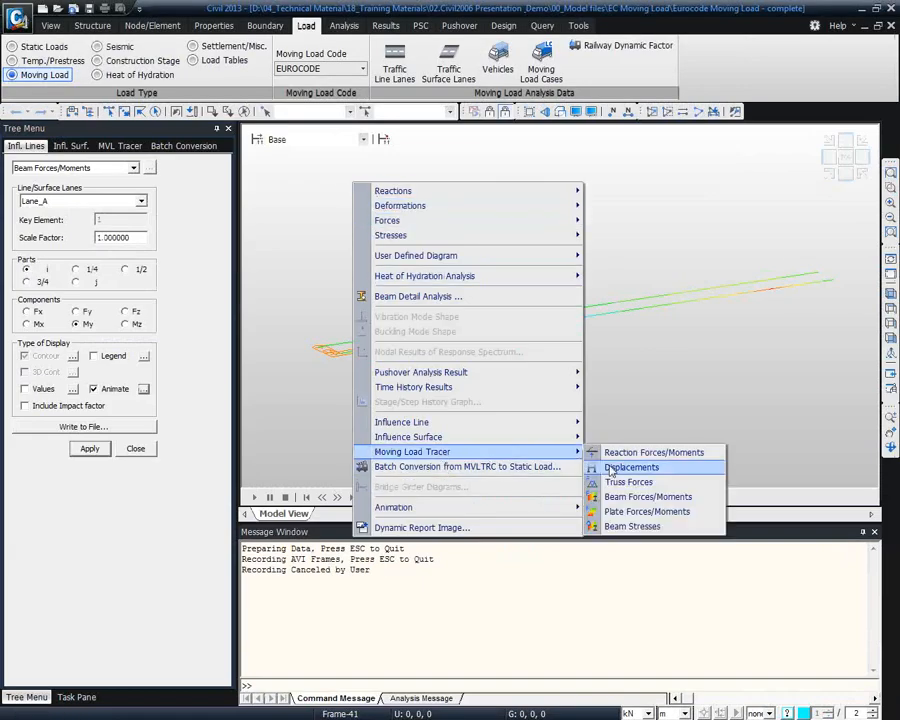
click(630, 494)
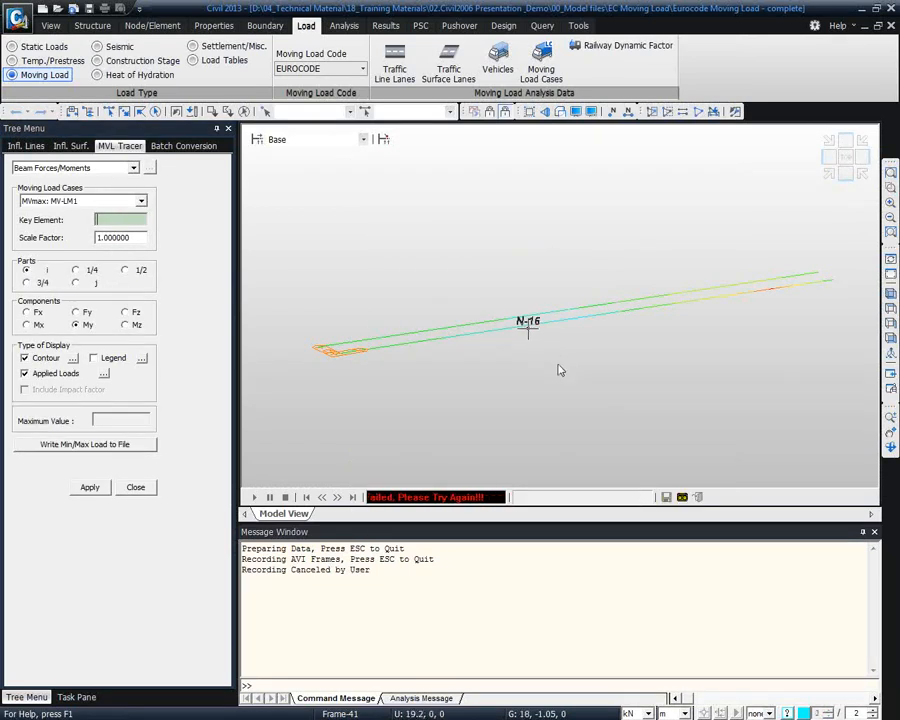
click(135, 487)
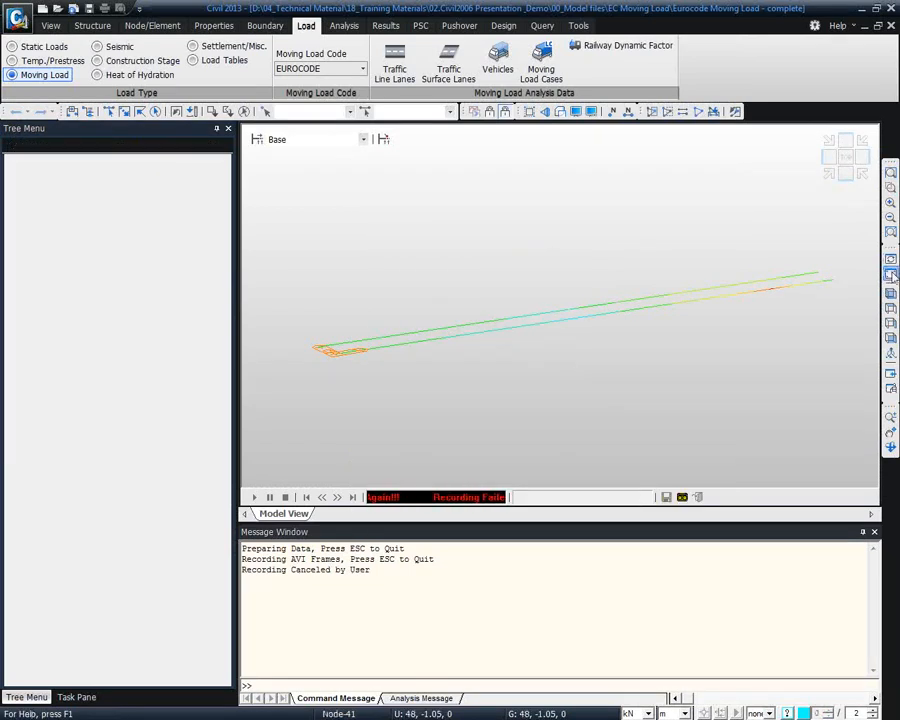
click(60, 77)
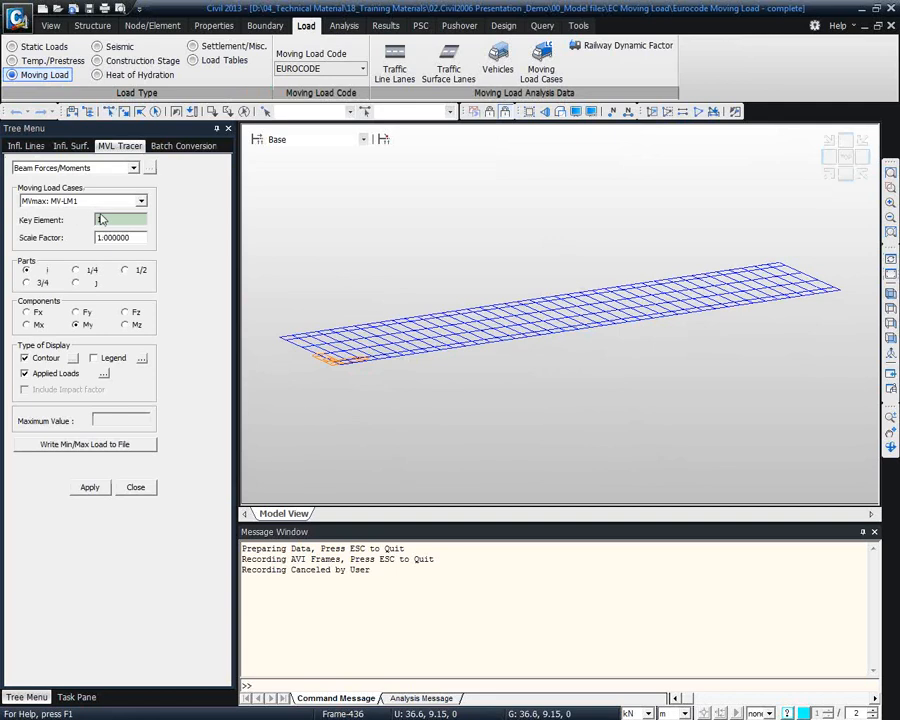
click(135, 487)
Review the Forces/Moments group filter in the Moving Load Analysis Control Data and highlight the elements of the Results structure group
click(93, 182)
double_click(93, 182)
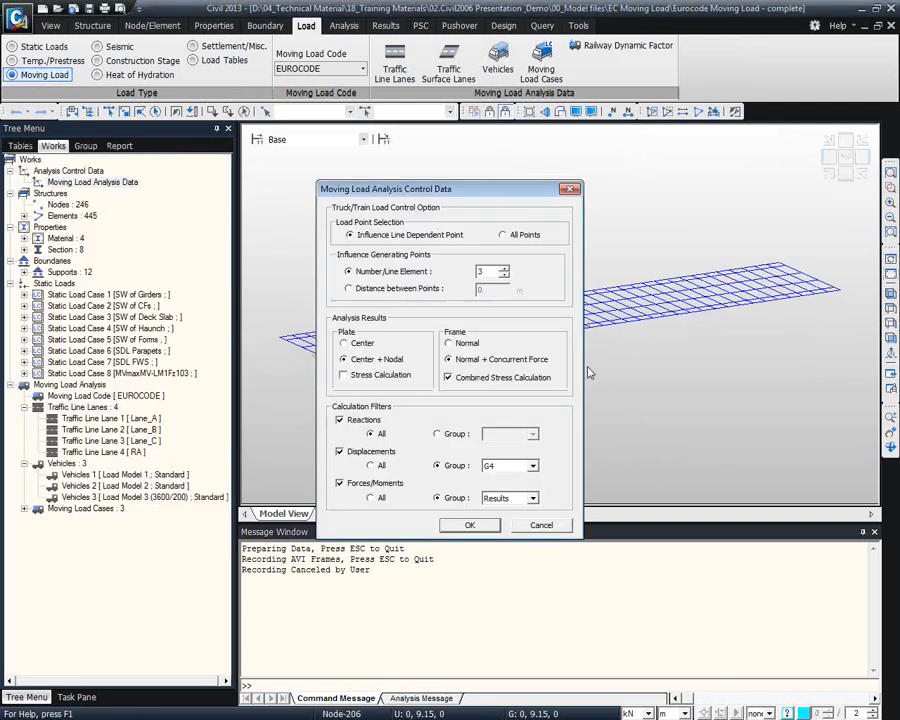
click(530, 499)
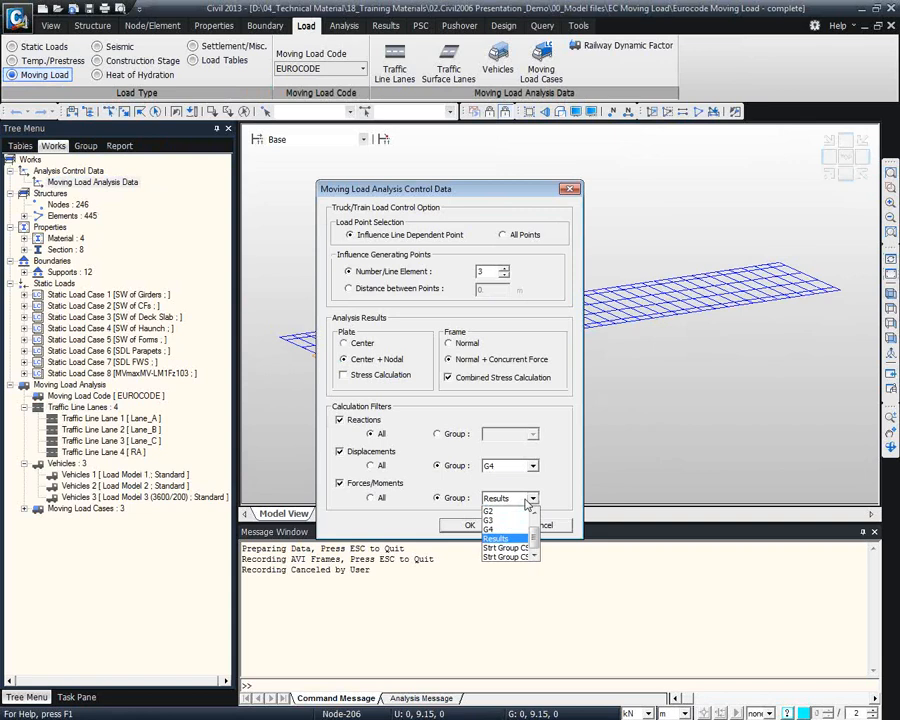
click(541, 526)
click(541, 526)
click(85, 146)
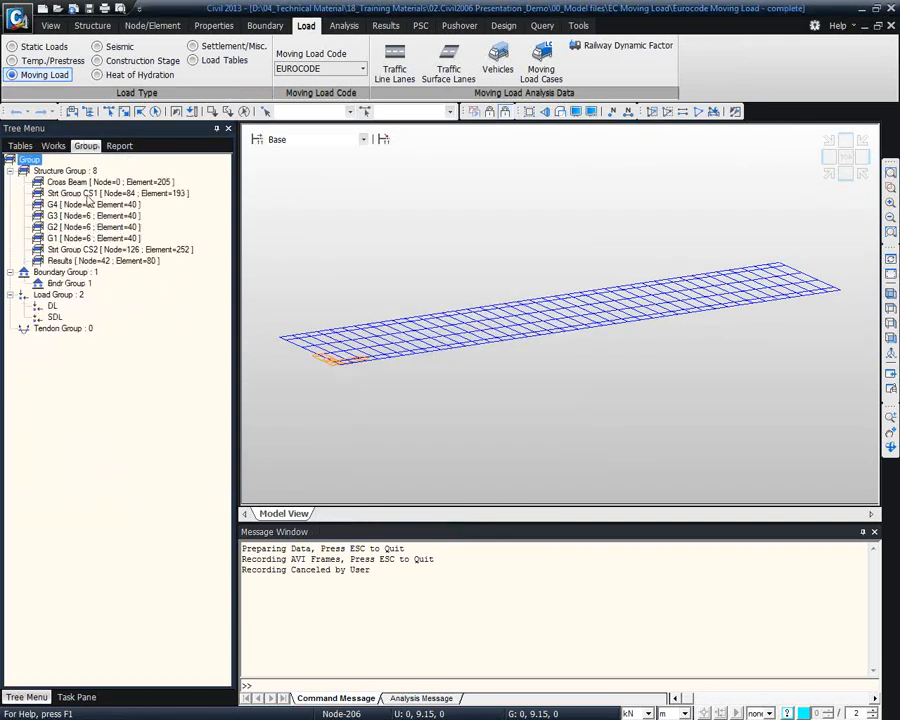
click(82, 261)
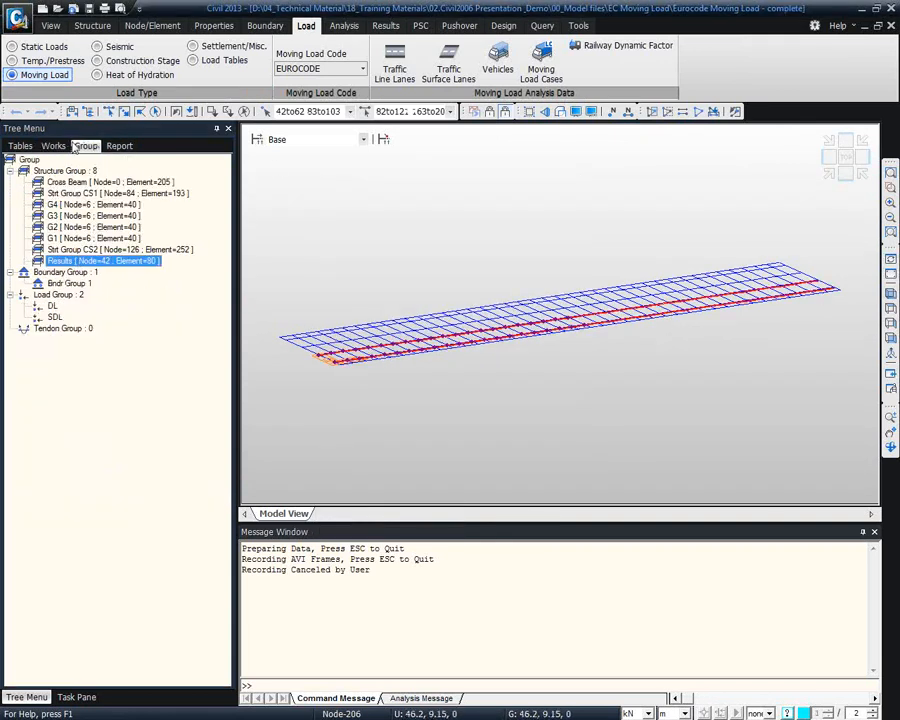
Deselect all elements and trace the MVmax: MV-LM1 loading for My at the i end of key element 172
click(74, 112)
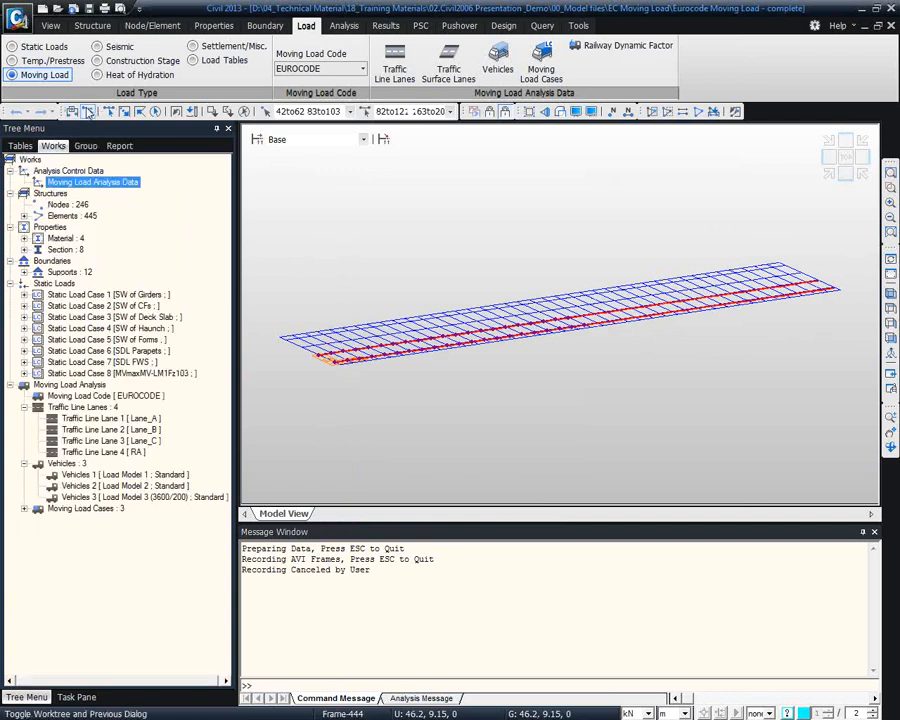
click(91, 111)
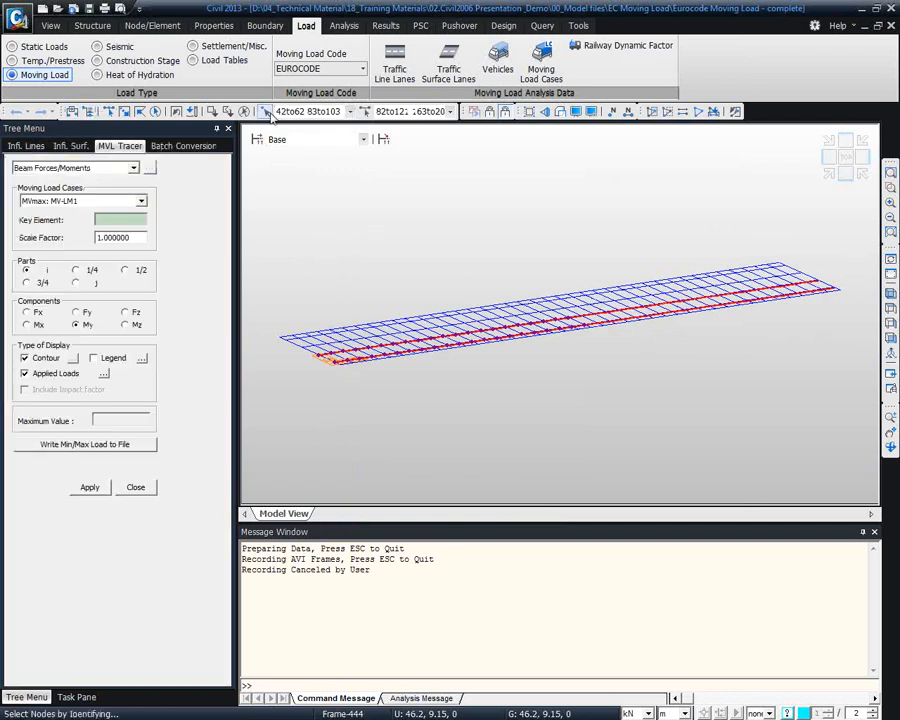
click(243, 112)
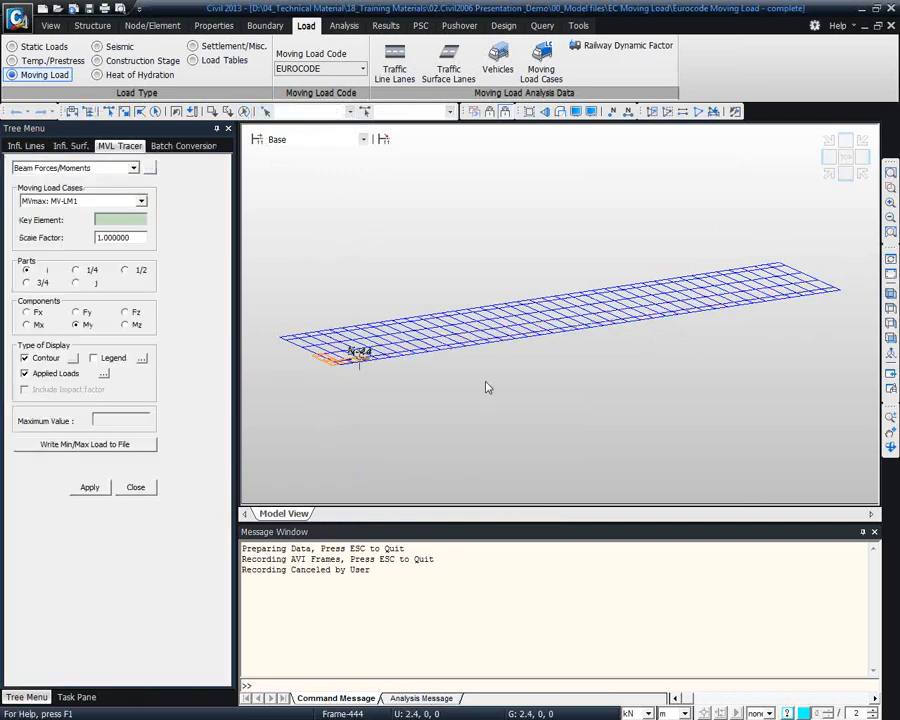
click(436, 338)
click(90, 486)
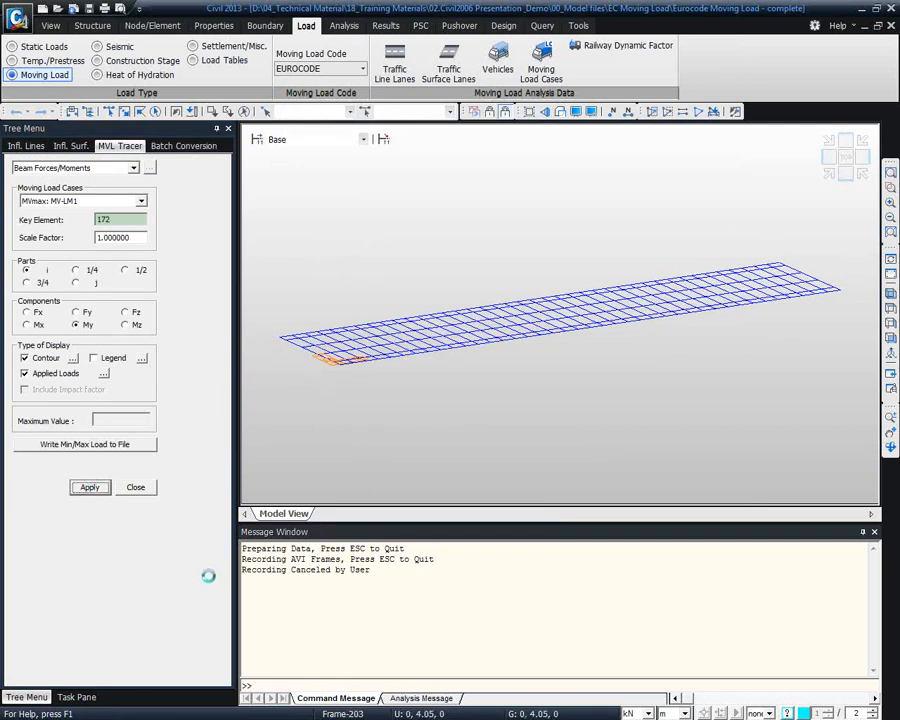
Examine the traced loads around element 172 and turn off the load values in the applied loads display
mouse_move(654, 305)
ctrl+middle_down()
mouse_move(670, 337)
mouse_move(653, 352)
mouse_move(655, 396)
mouse_move(679, 295)
ctrl+middle_up()
click(889, 187)
drag(408, 334, 506, 420)
middle_drag(631, 448, 606, 376)
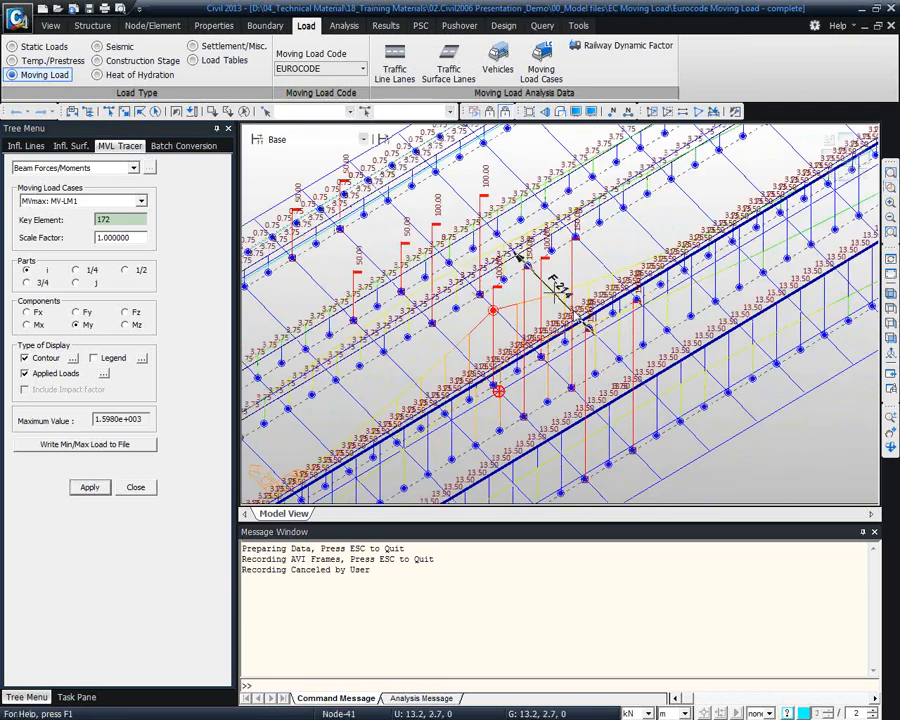
click(889, 205)
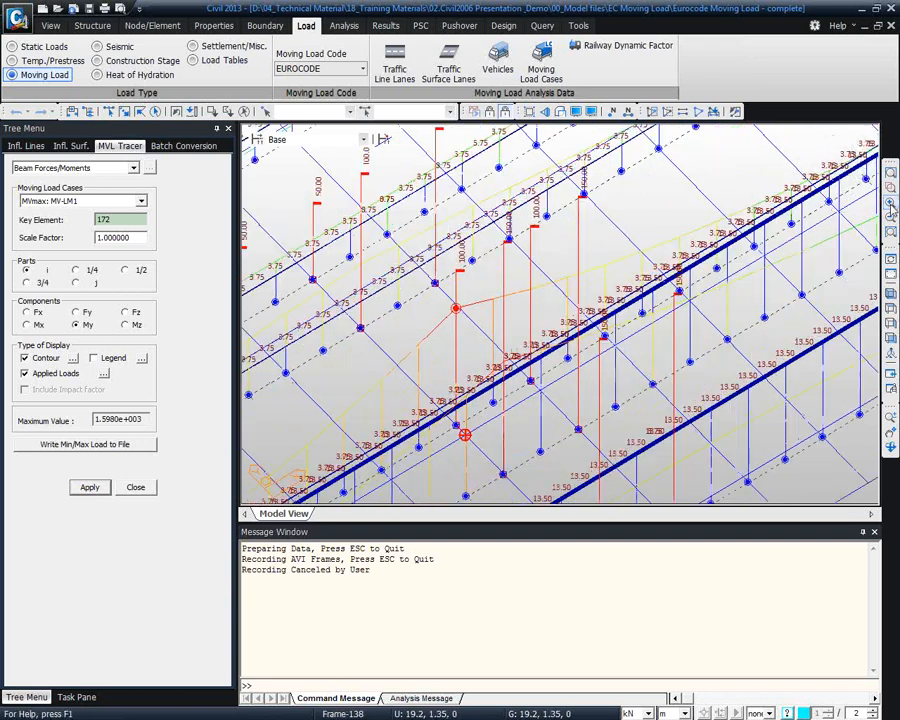
middle_drag(659, 313, 697, 368)
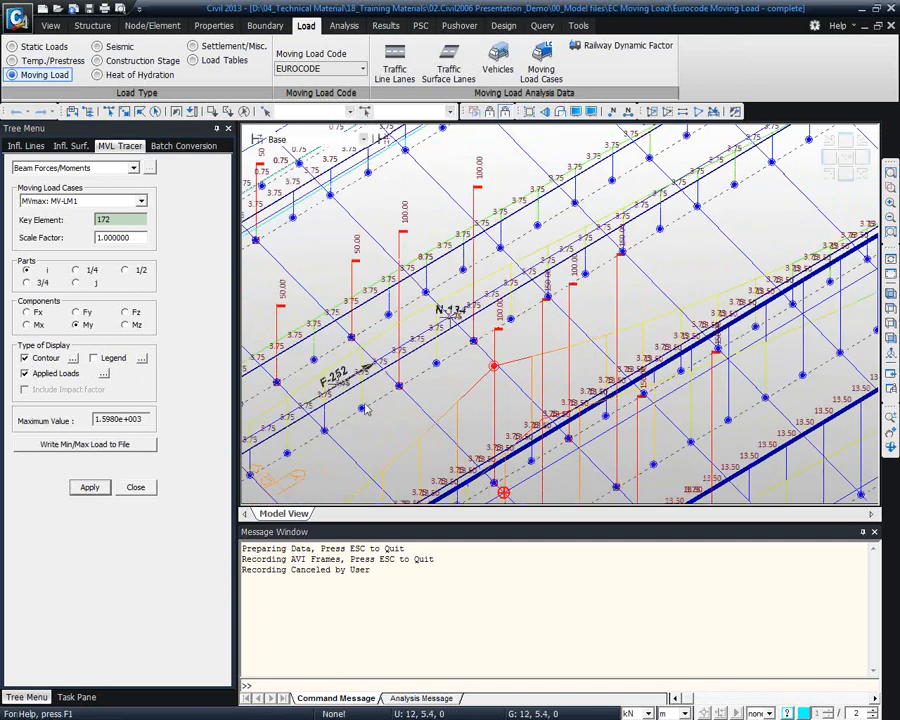
click(104, 373)
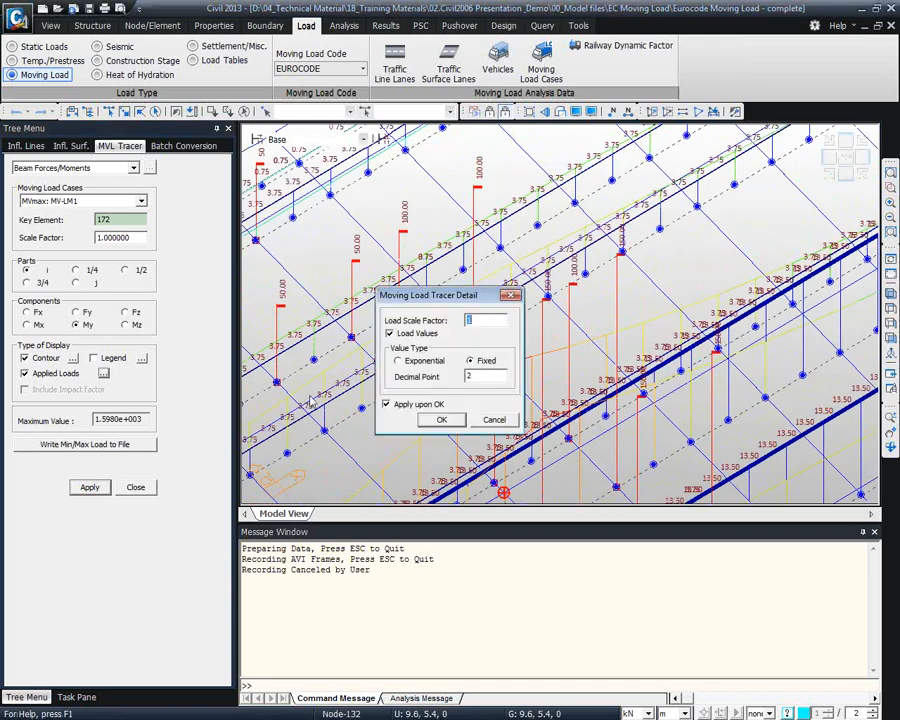
click(414, 334)
click(441, 419)
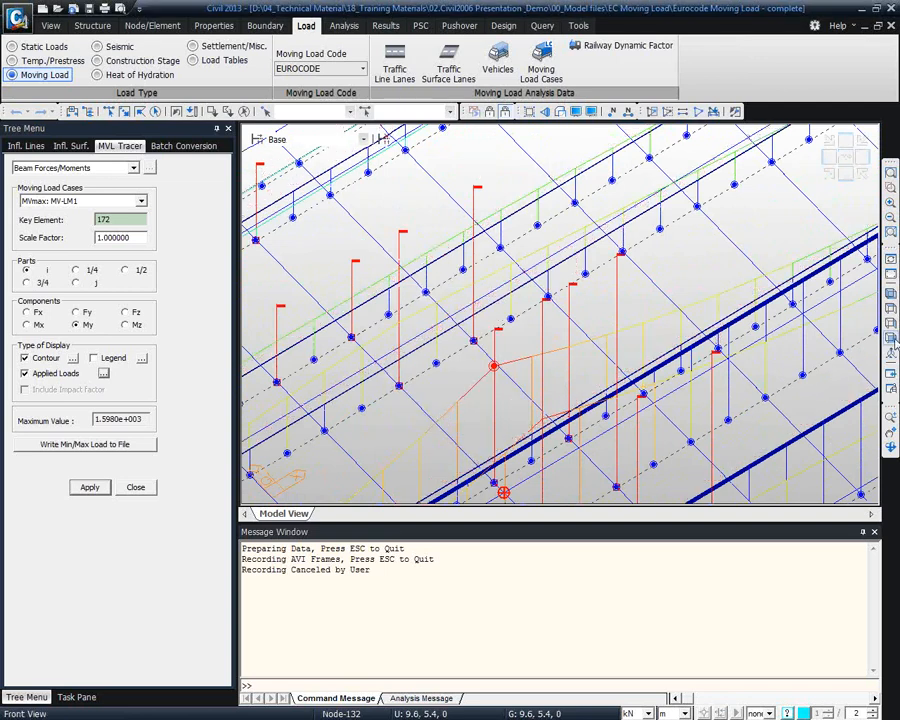
click(890, 339)
ctrl+middle_drag(448, 362, 488, 416)
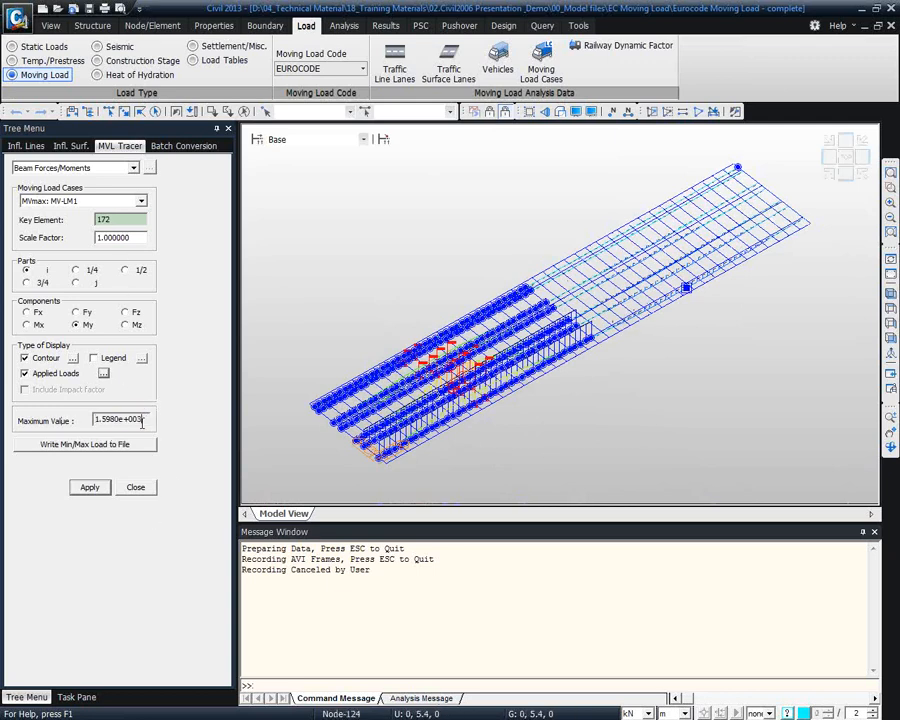
Close the moving load tracer and review the frame analysis result options in the Moving Load Analysis Control Data
click(135, 487)
double_click(92, 182)
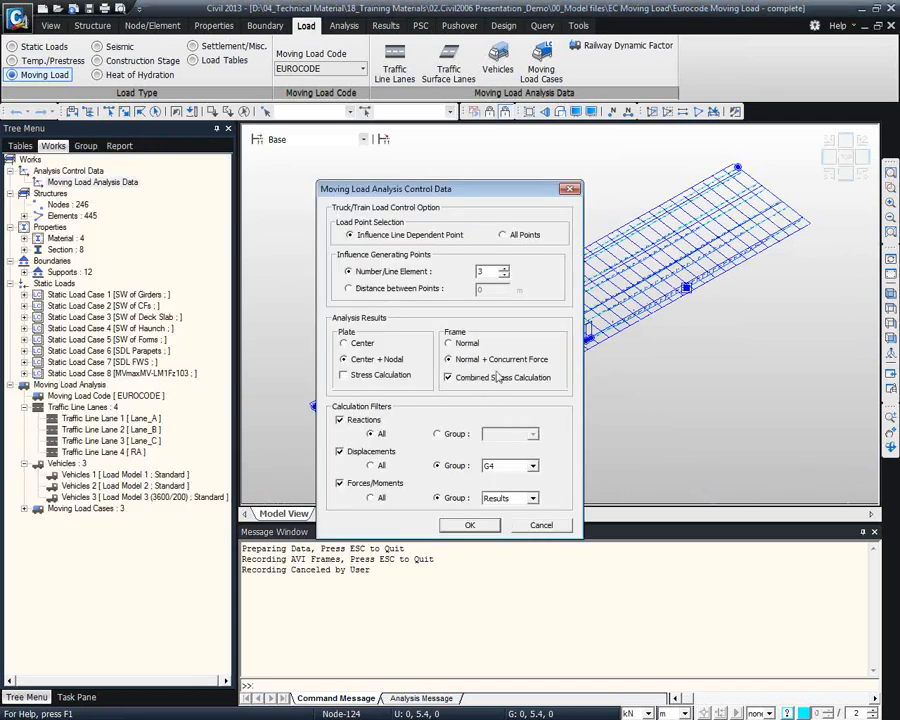
click(535, 525)
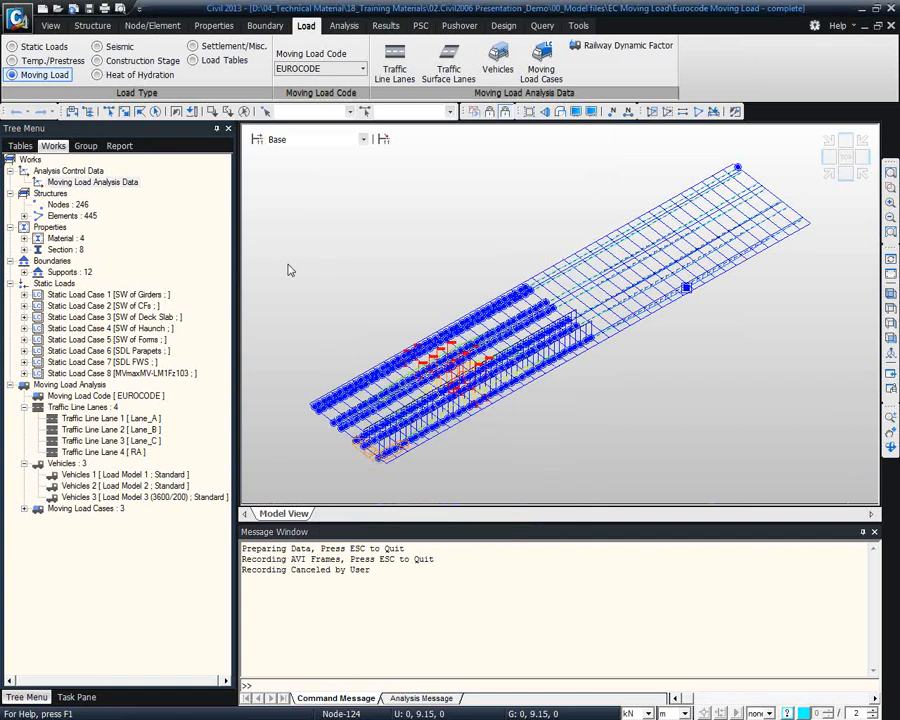
Display the My beam diagram contour with line fill for load case MVmax: MV-LM1
right_click(323, 190)
mouse_move(470, 227)
click(603, 257)
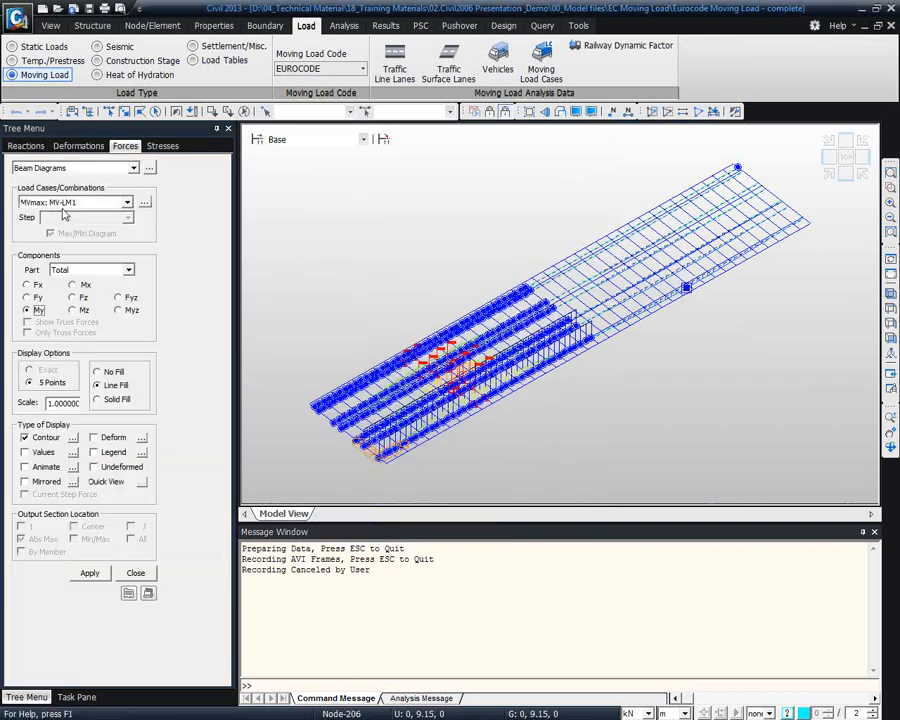
click(89, 573)
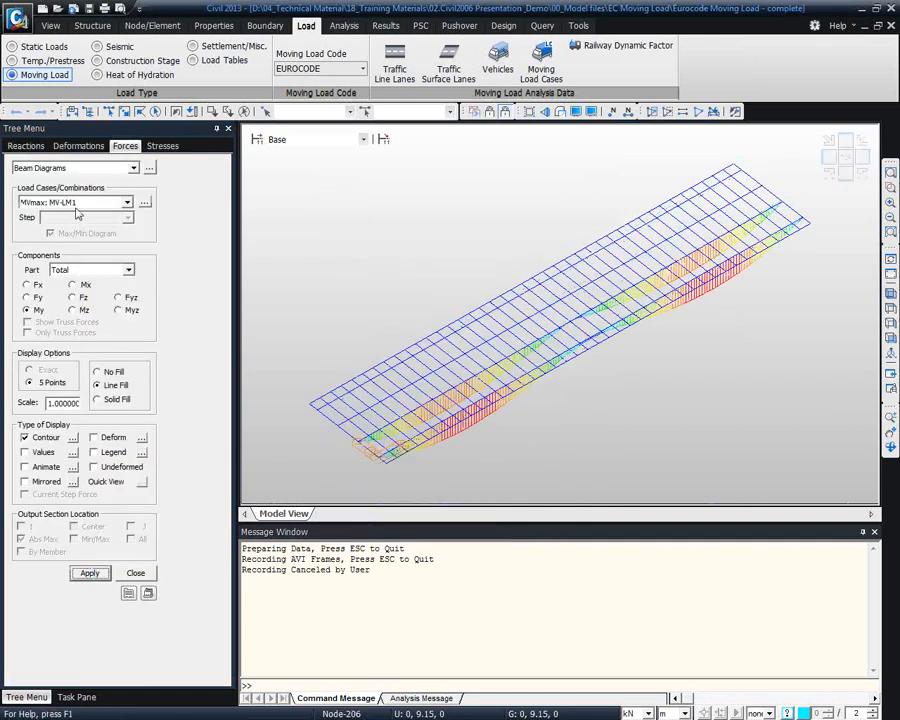
middle_drag(532, 367, 610, 392)
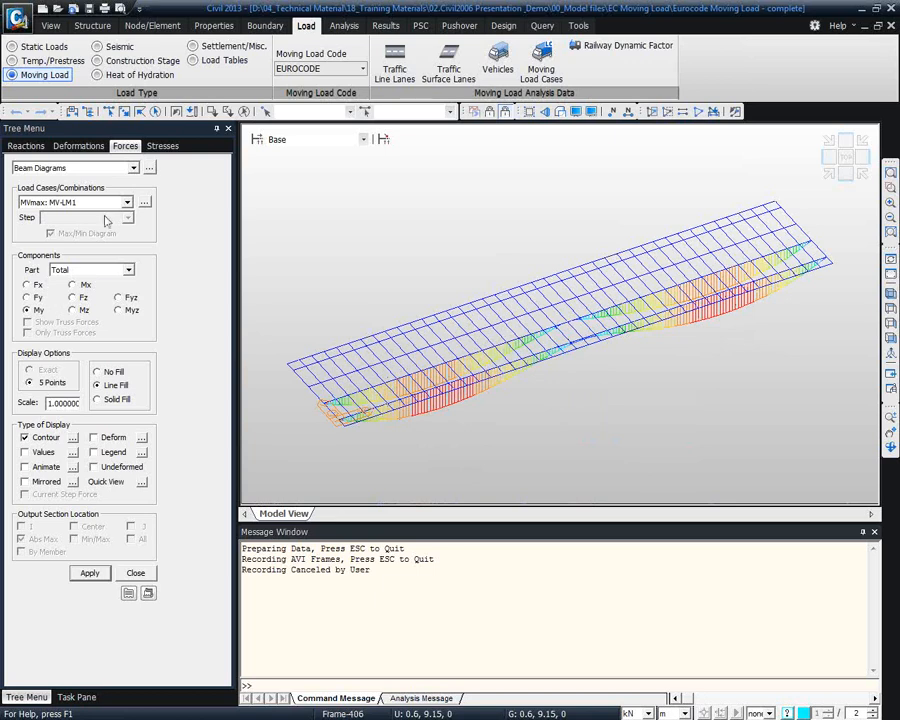
Tabulate the beam forces of elements 1to445 for MV-LM1(MV:max) at parts i and j, and select element 171's row for part J[92]
click(150, 168)
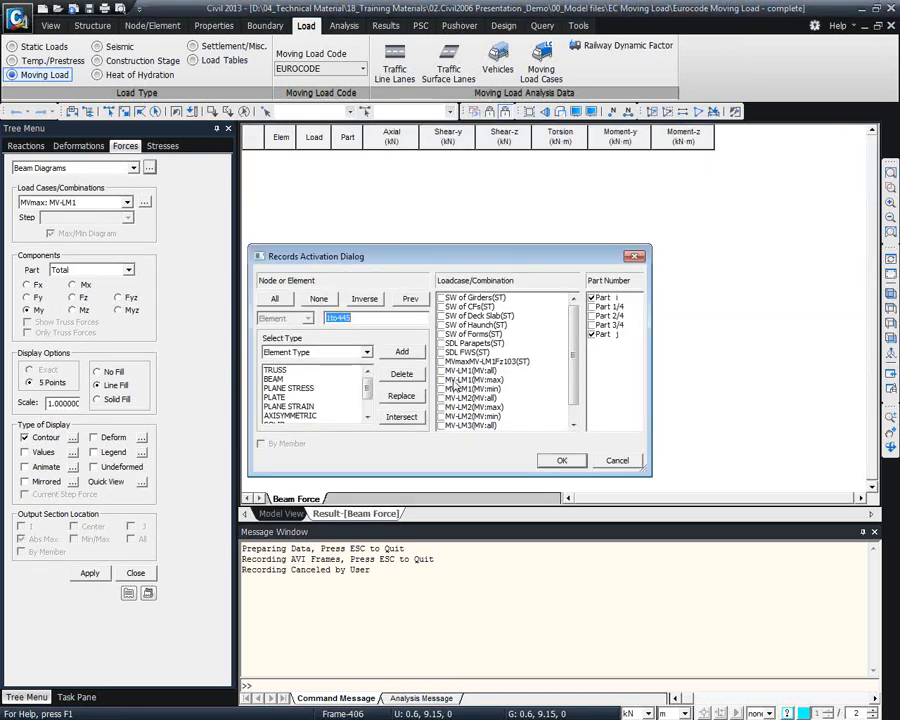
click(447, 380)
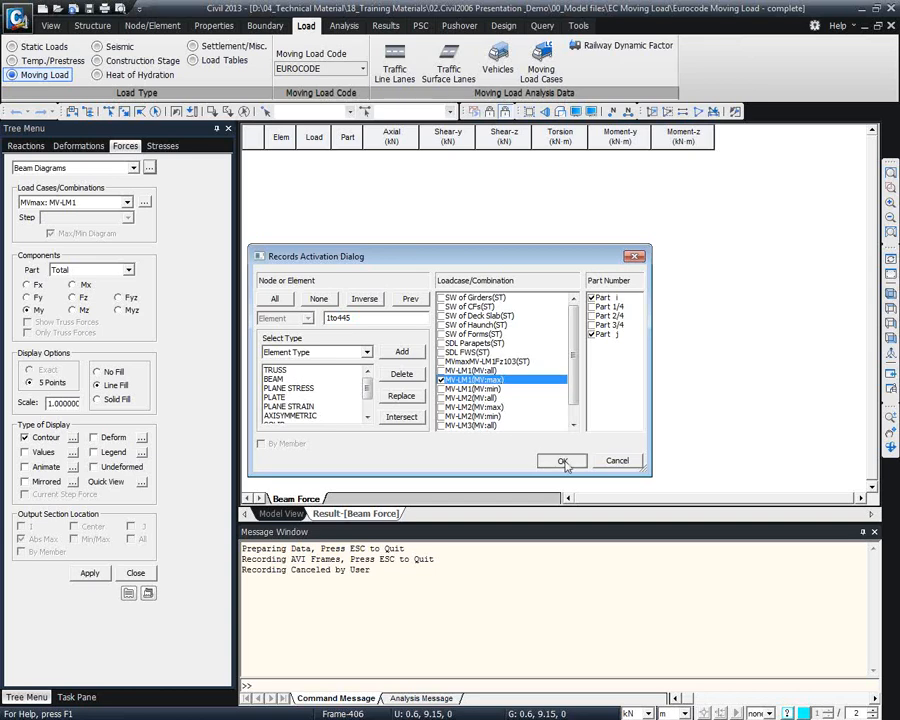
click(563, 462)
drag(872, 147, 866, 270)
click(447, 255)
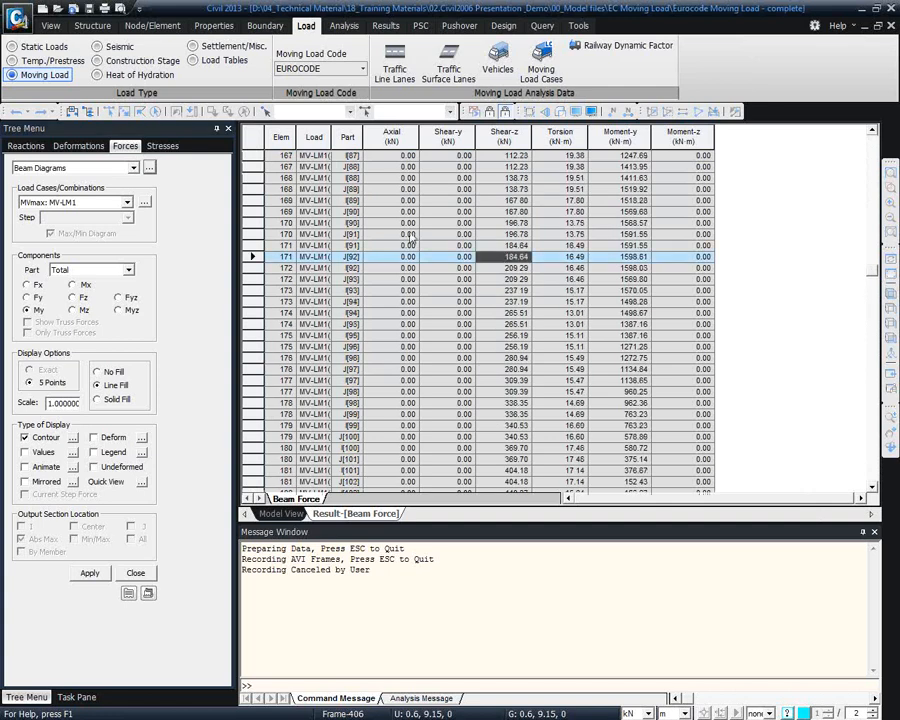
Filter the beam force table to element 171 for MV-LM1(MV:max) at parts i and j
right_click(387, 173)
click(473, 281)
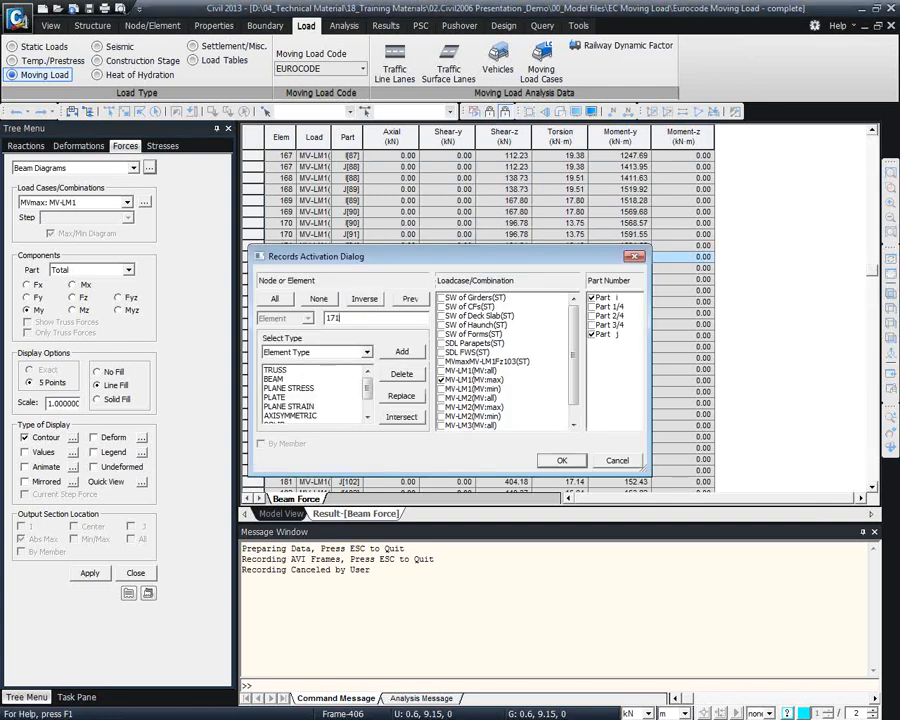
click(564, 460)
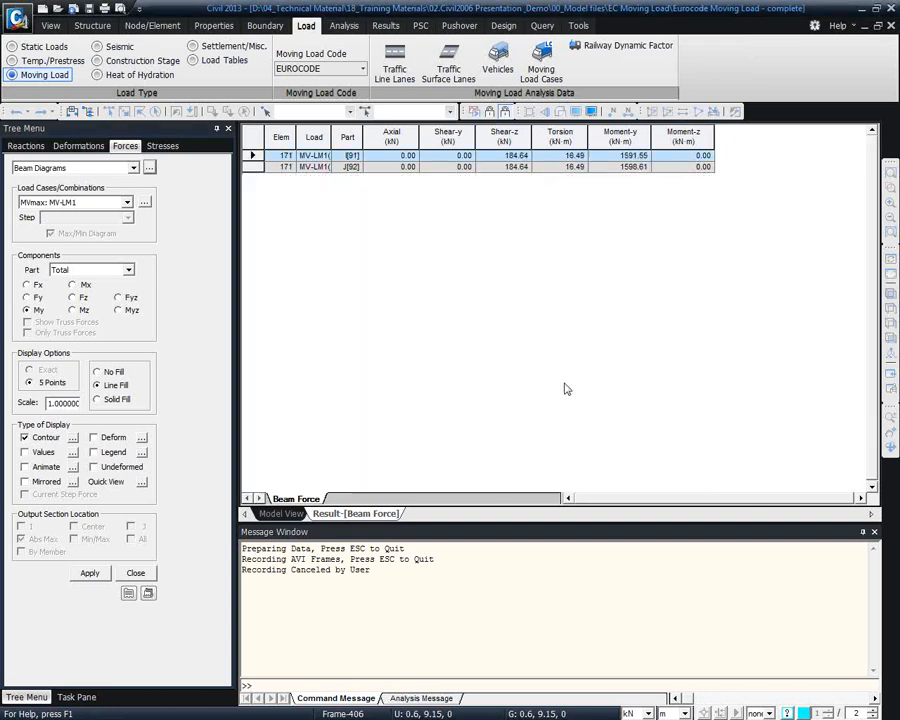
Compare the Shear-z and Moment-y values of element 171 at parts I[91] and J[92]
click(498, 158)
drag(498, 160, 498, 168)
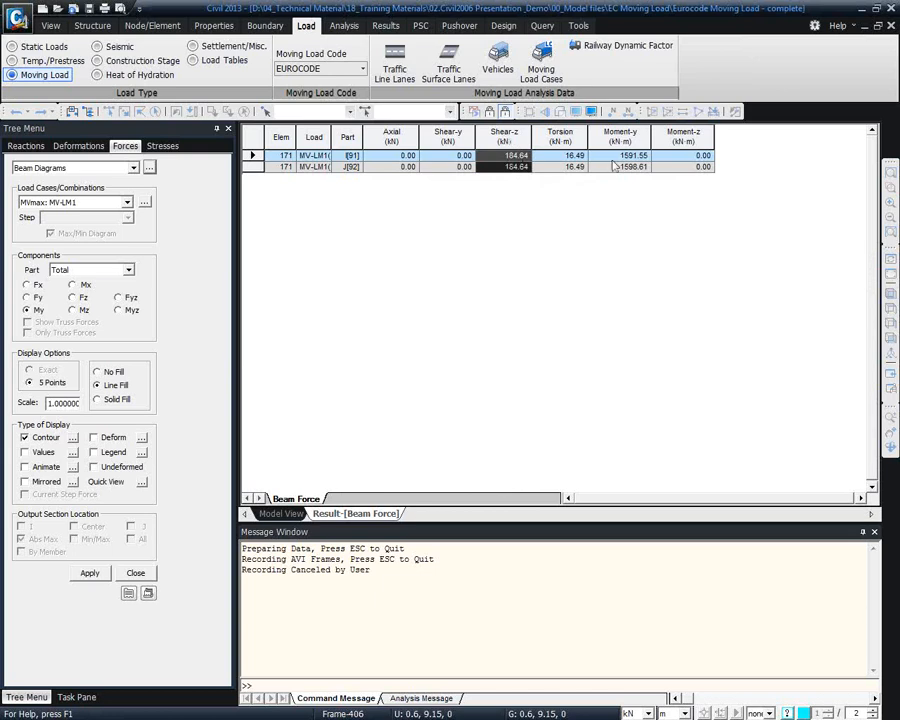
drag(620, 156, 621, 167)
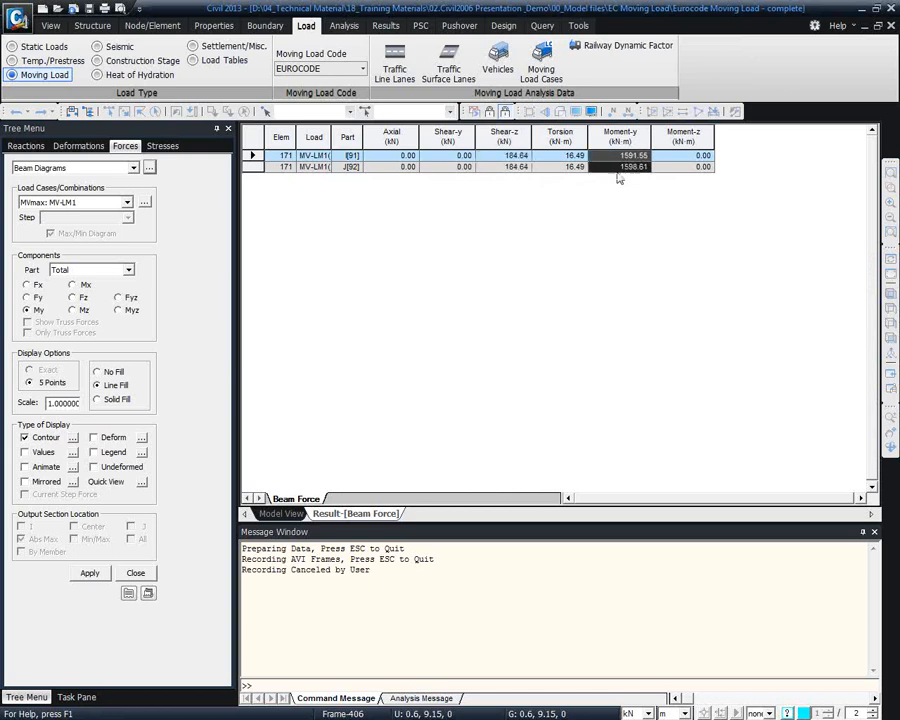
click(490, 158)
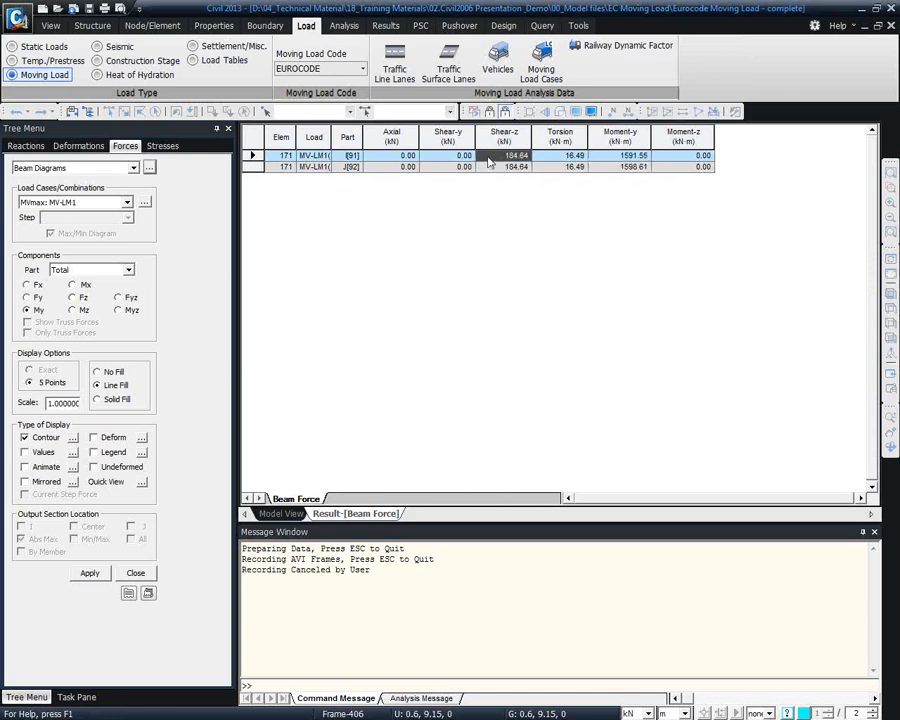
click(497, 167)
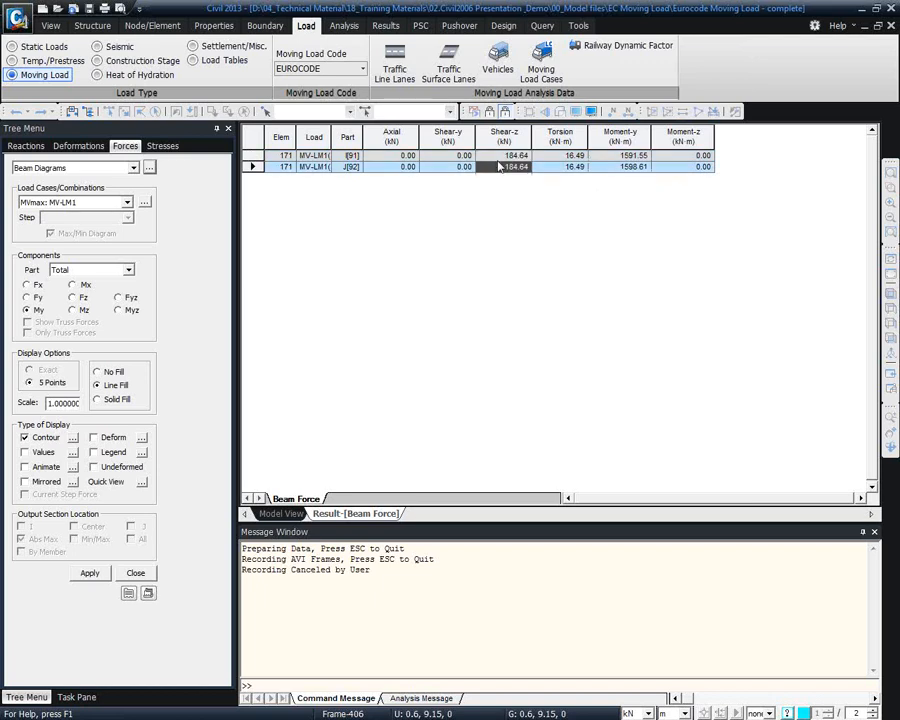
click(495, 158)
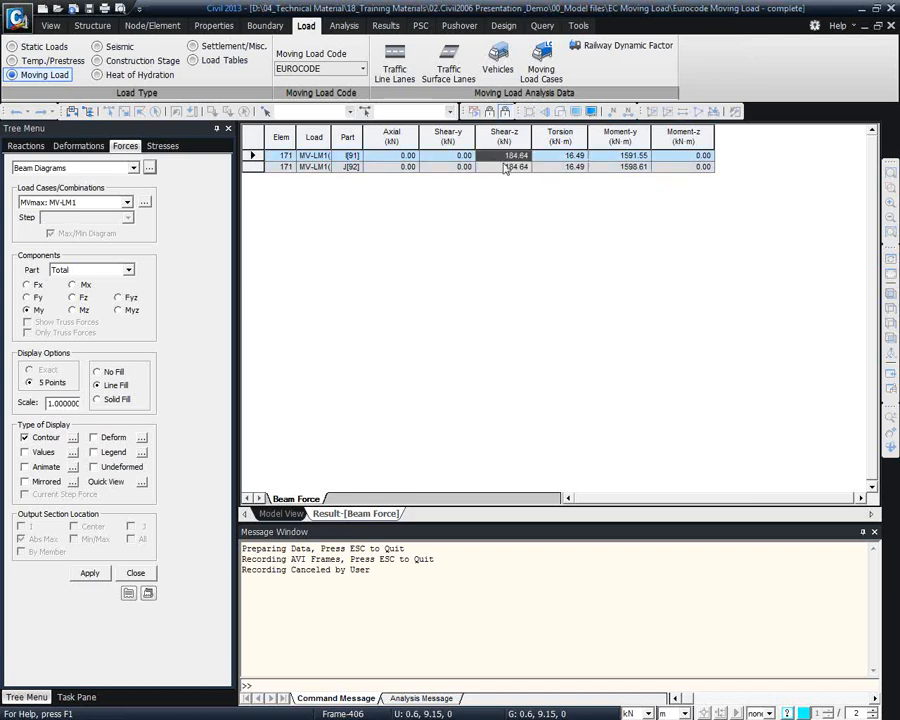
View element 171's beam forces by max value item, with Moment-y as the item and MV-LM1(MV:max) as the load case
right_click(504, 168)
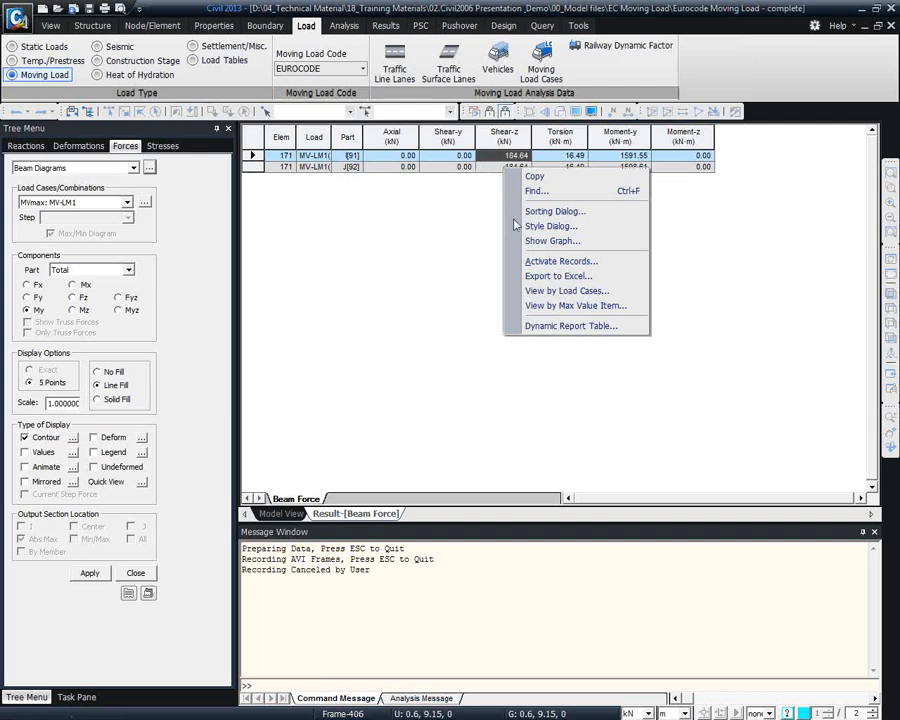
click(556, 306)
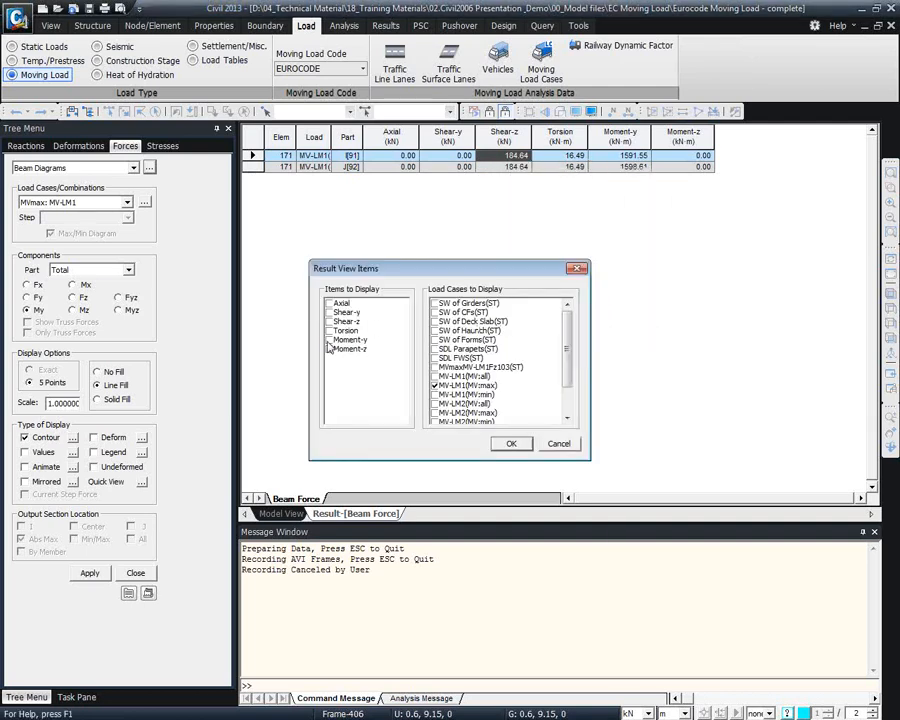
click(329, 340)
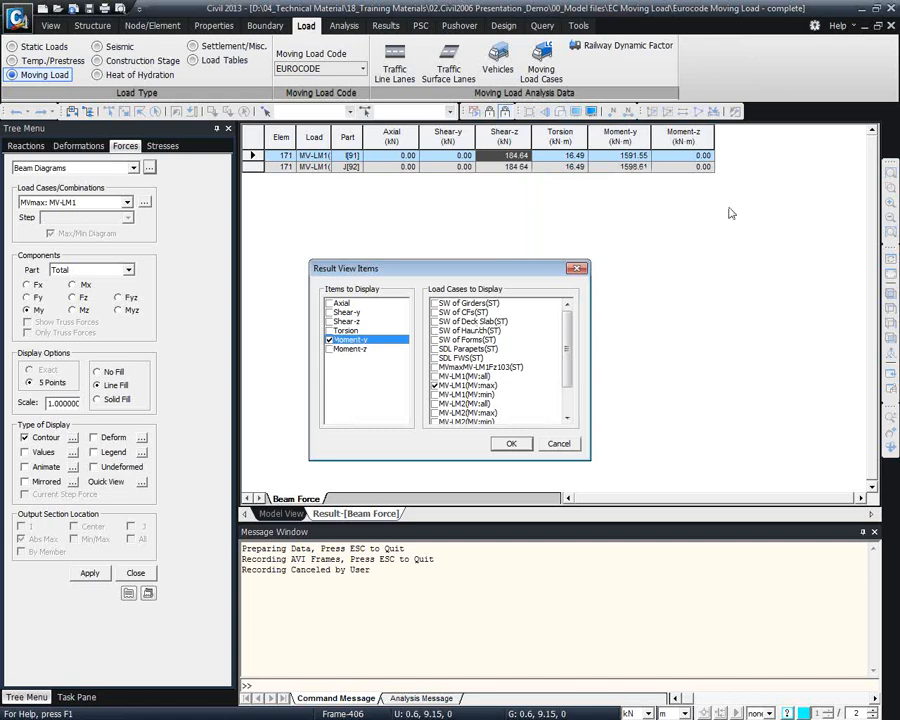
click(512, 445)
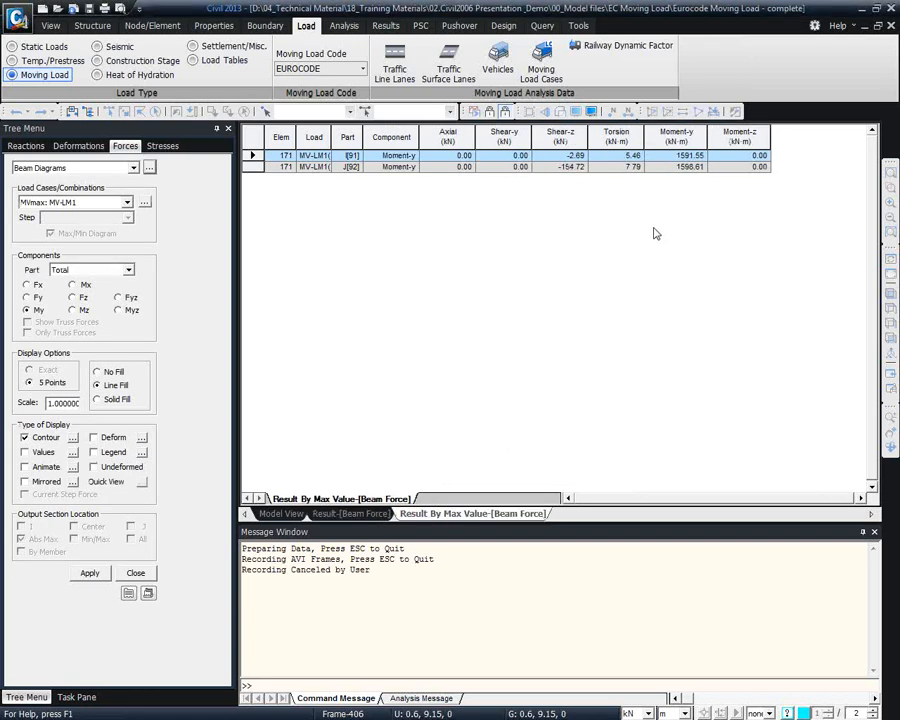
Examine the shear and torsion values concurrent with the maximum Moment-y at both ends of element 171
click(688, 156)
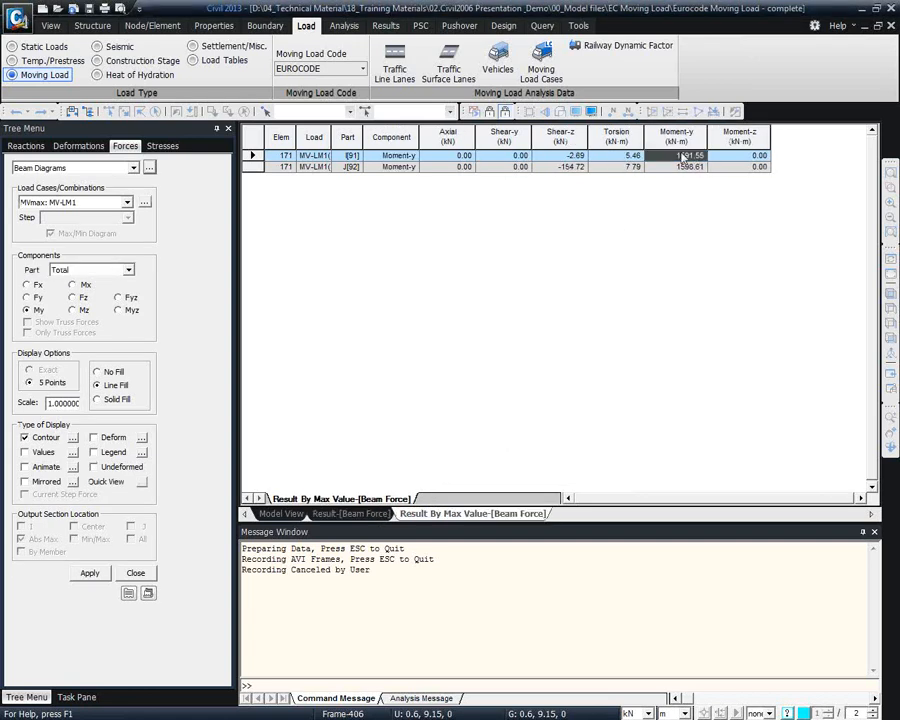
drag(620, 156, 565, 167)
click(592, 175)
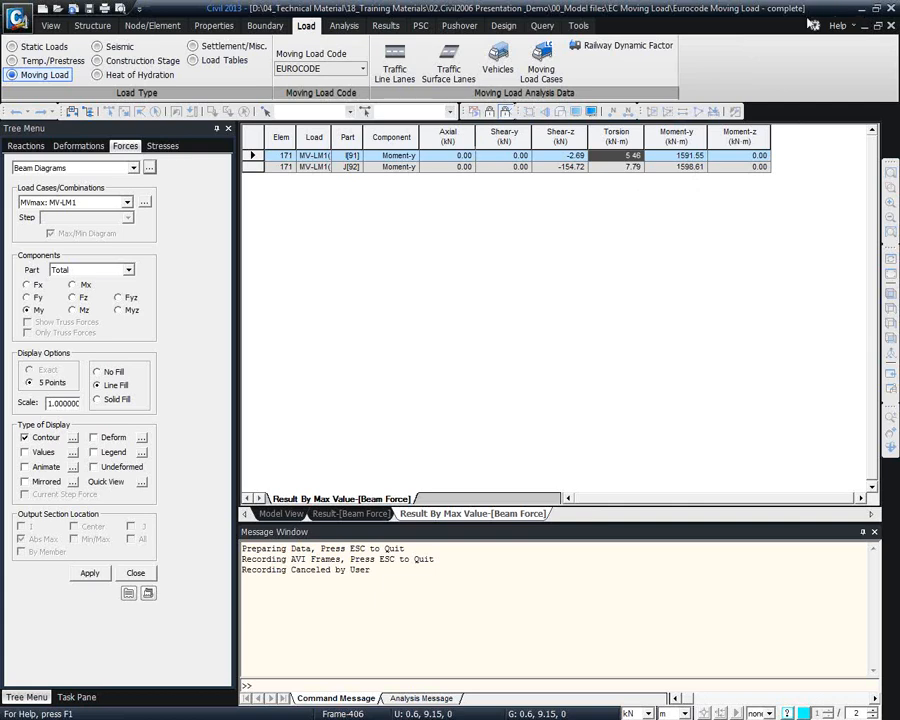
Minimize Civil 2013 to show the presentation slides and return to the model view
click(862, 10)
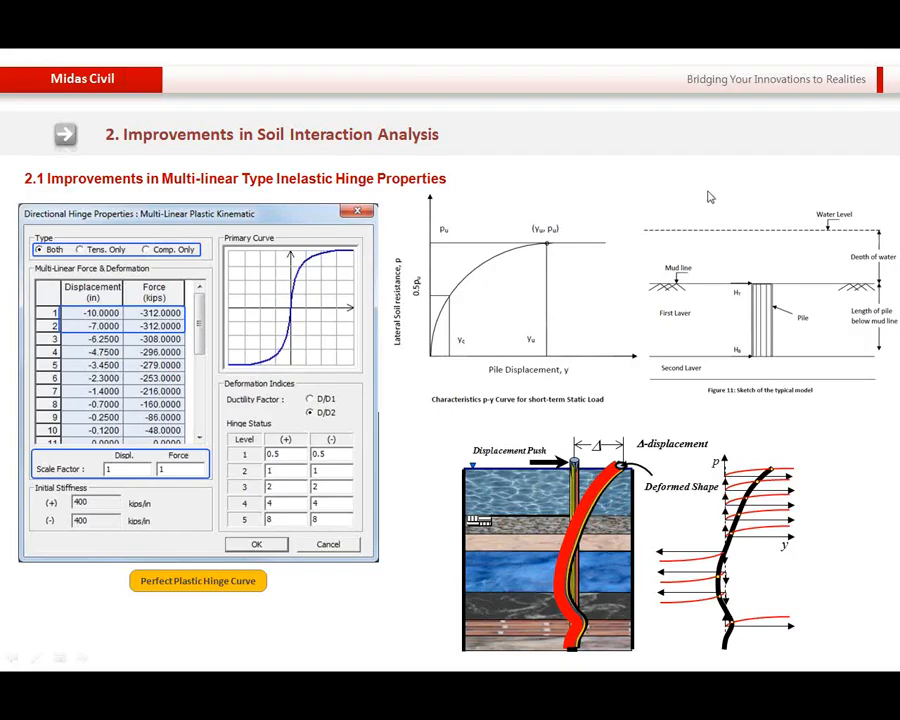
key(alt+Tab)
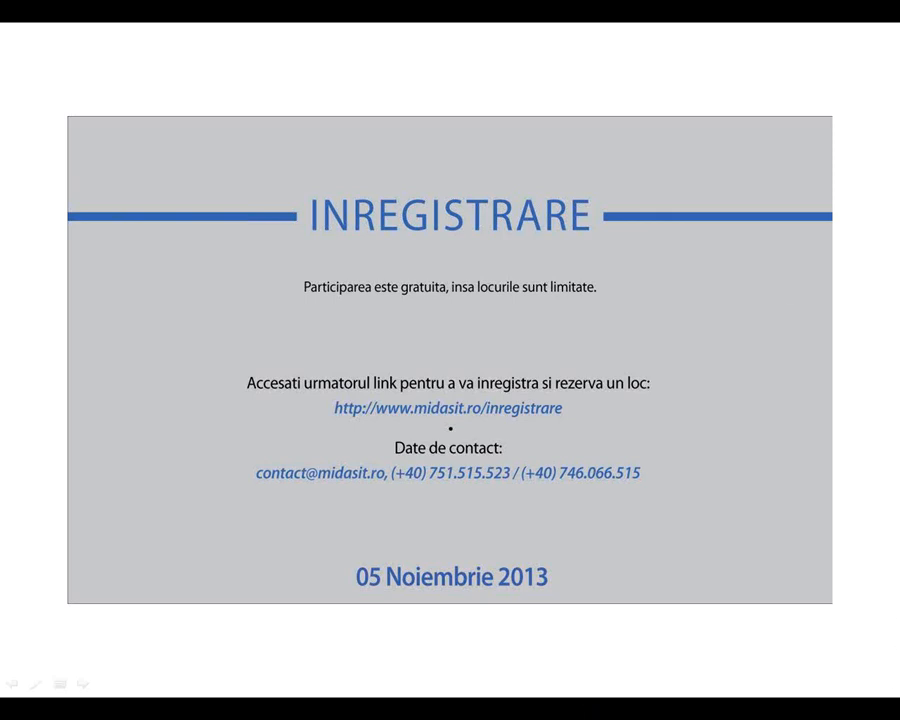
key(alt+Tab)
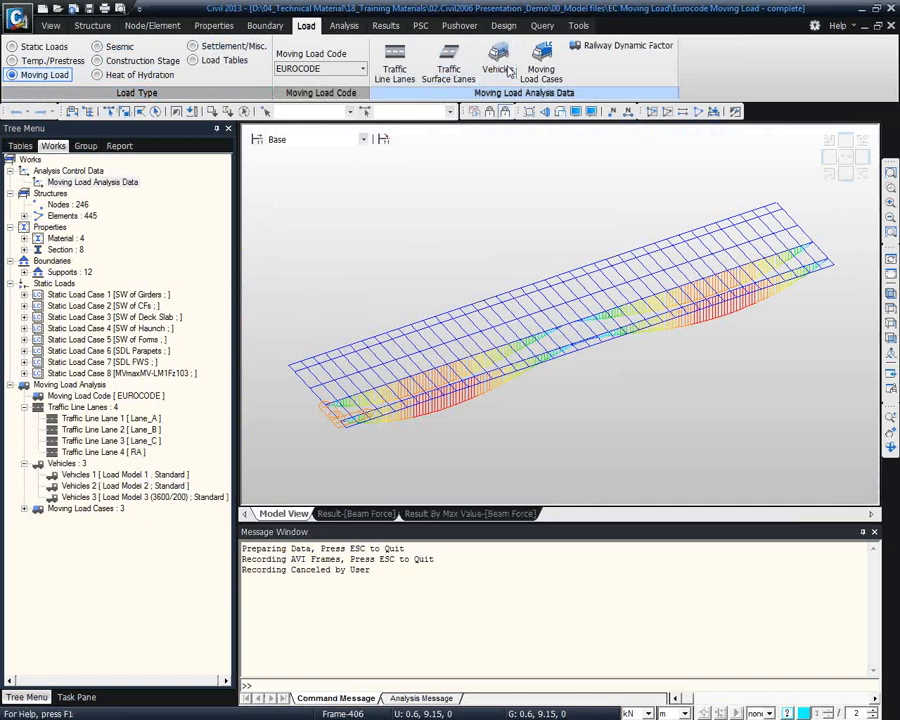
Review the user-defined vehicular load types Load Model 1, Load Model 2,4, Load Model 3 (Straddling) and Fatigue Load Model 3 without adding a vehicle
click(500, 65)
click(538, 341)
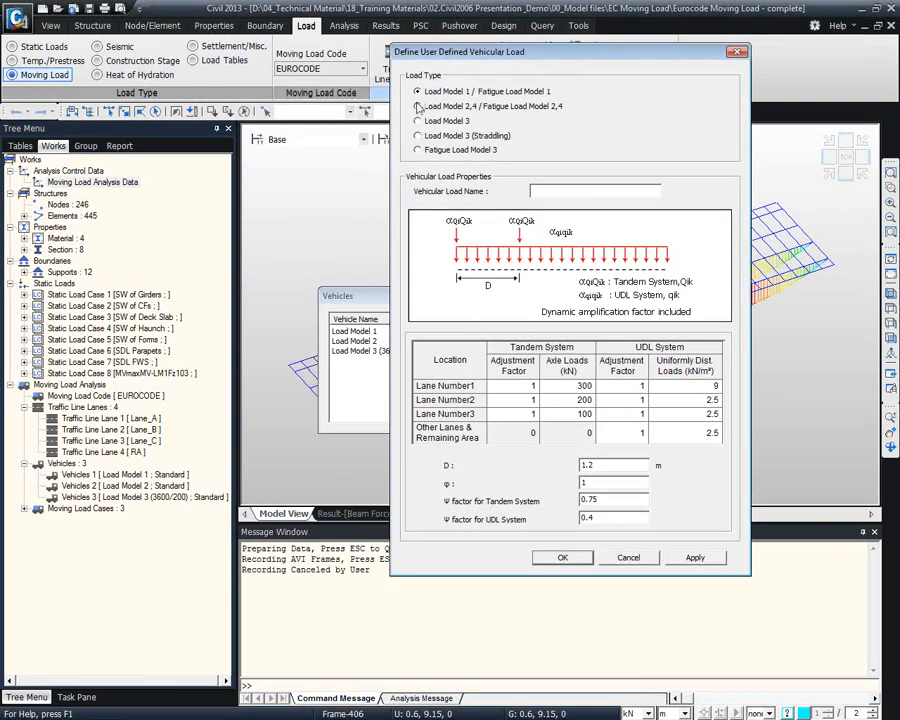
click(522, 389)
click(568, 388)
click(452, 107)
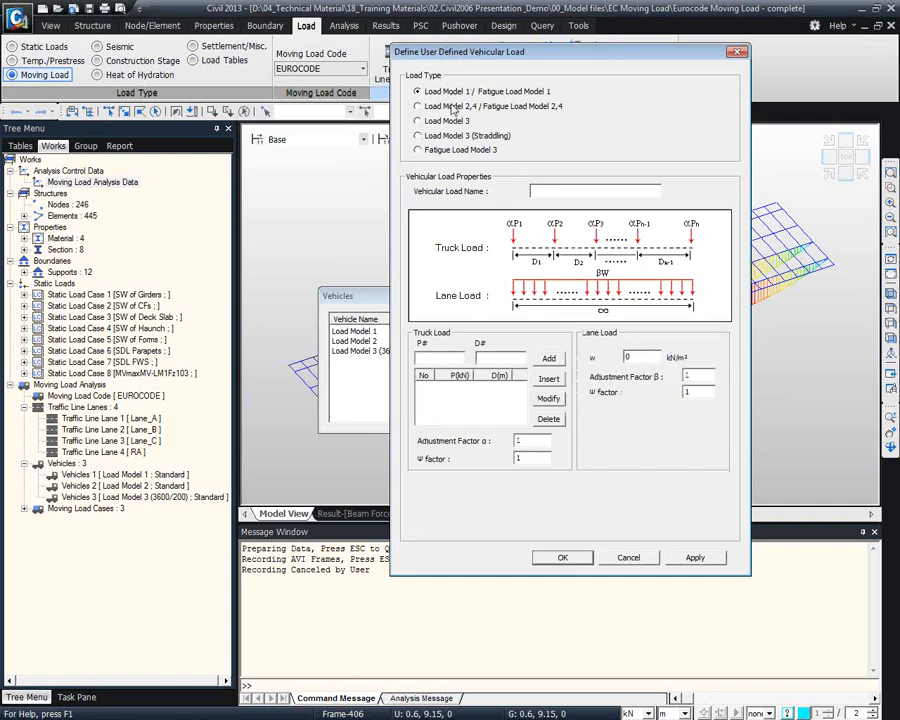
click(445, 108)
click(452, 135)
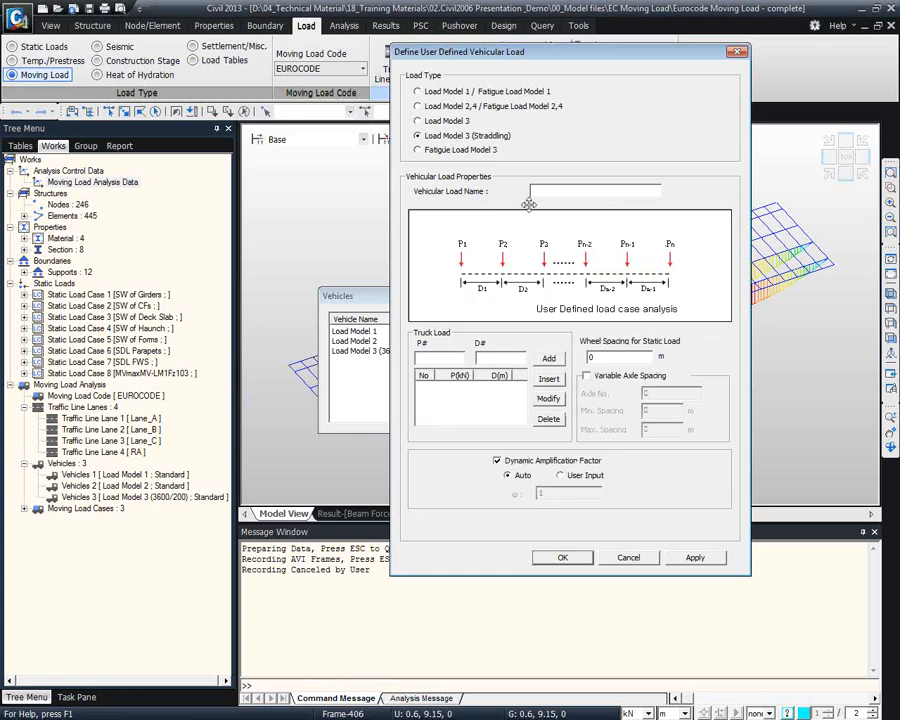
click(419, 149)
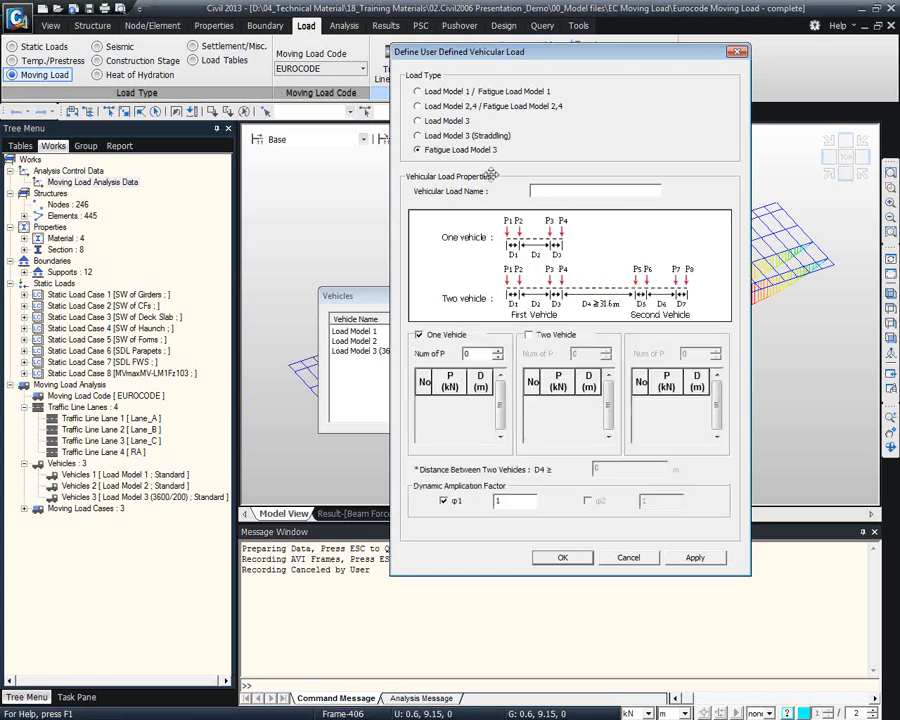
click(628, 557)
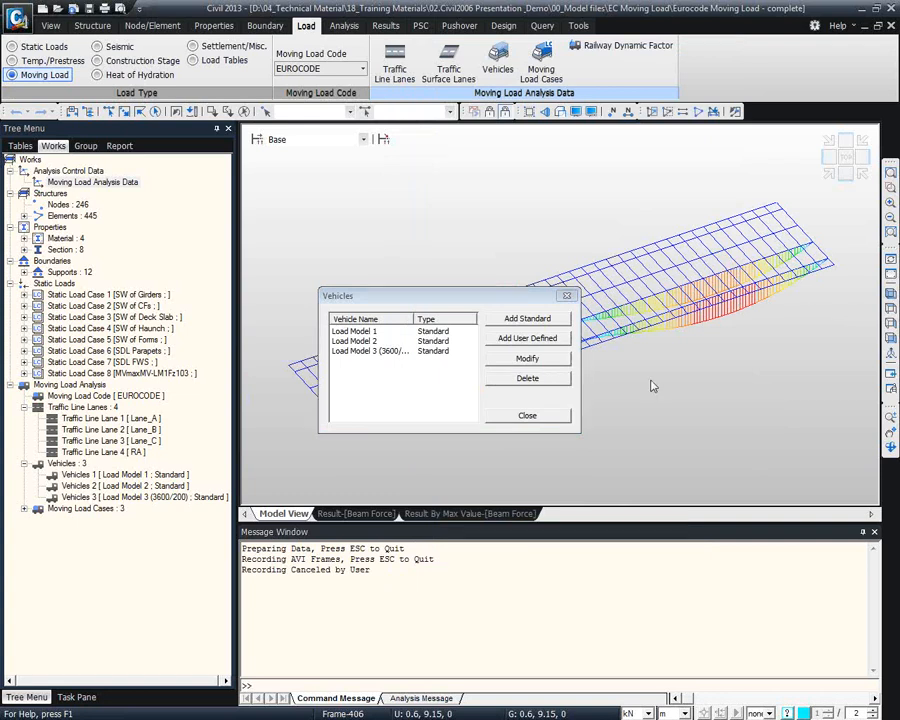
click(496, 414)
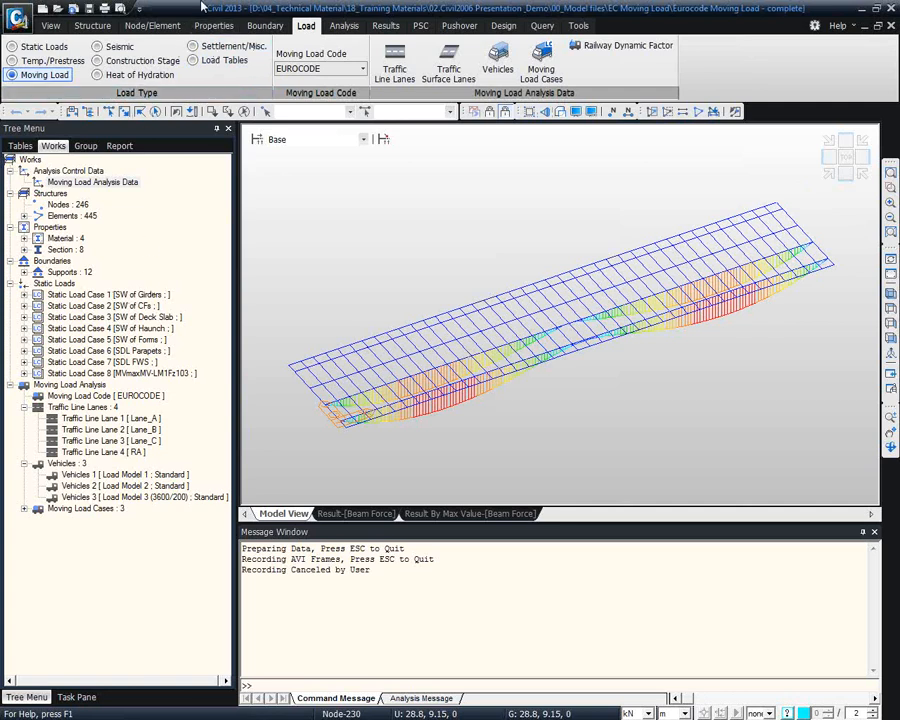
Switch to the Civil 2013 v31 Release Webinar presentation in PowerPoint and show slide 13 on AASHTO permit vehicle improvements
click(92, 182)
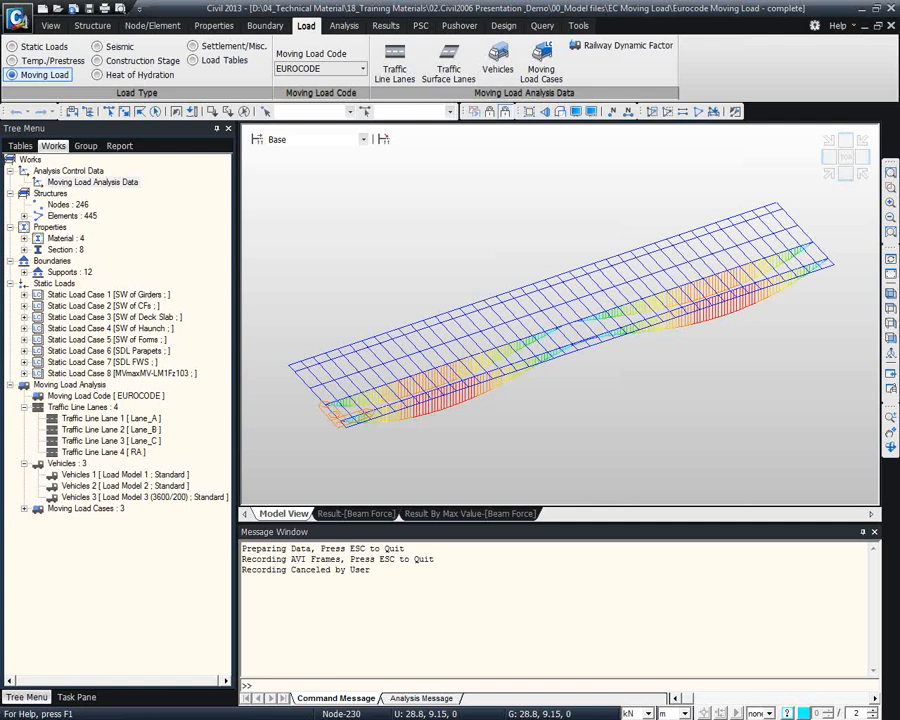
click(583, 8)
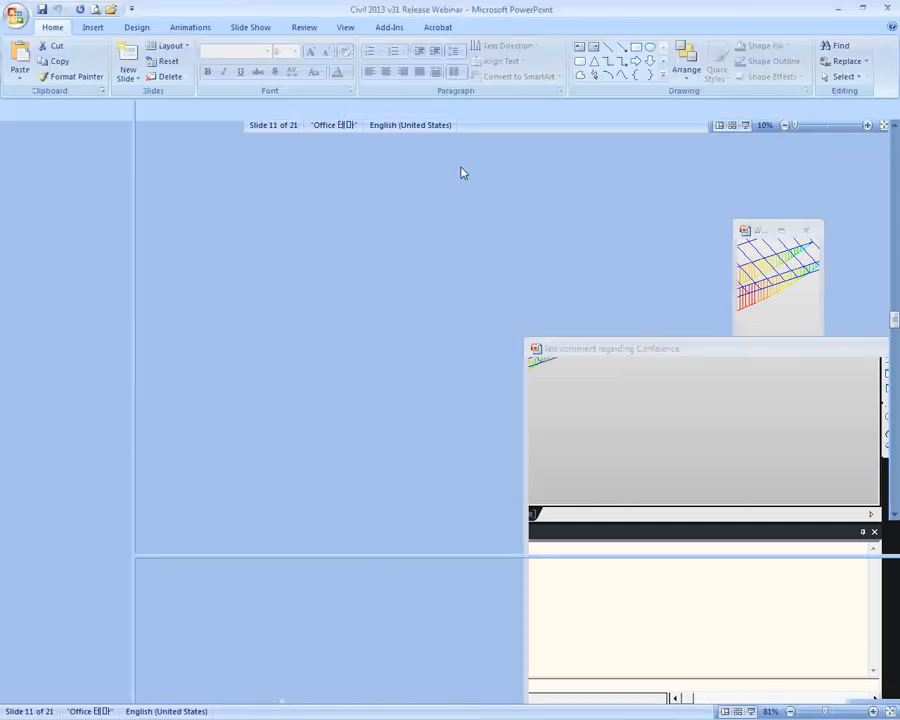
drag(324, 556, 315, 700)
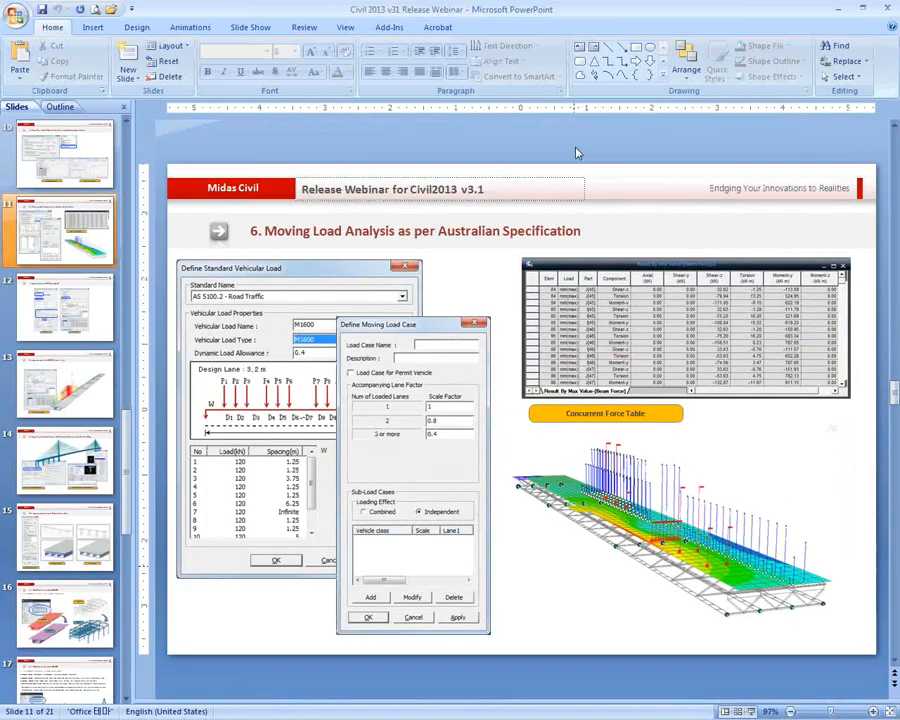
key(Page_Up)
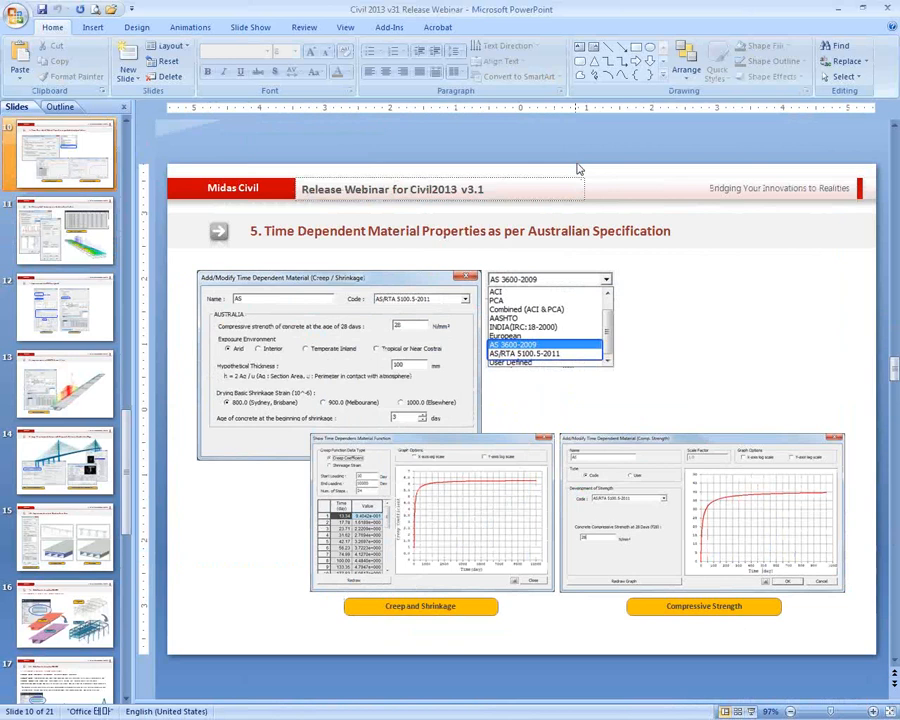
scroll(577, 170, up, 1)
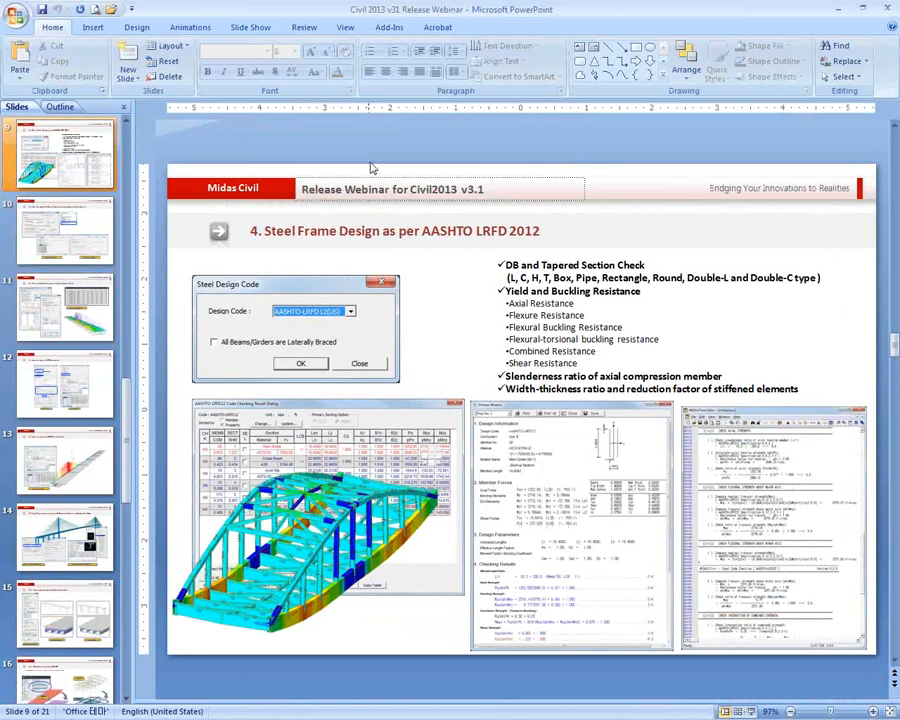
click(52, 492)
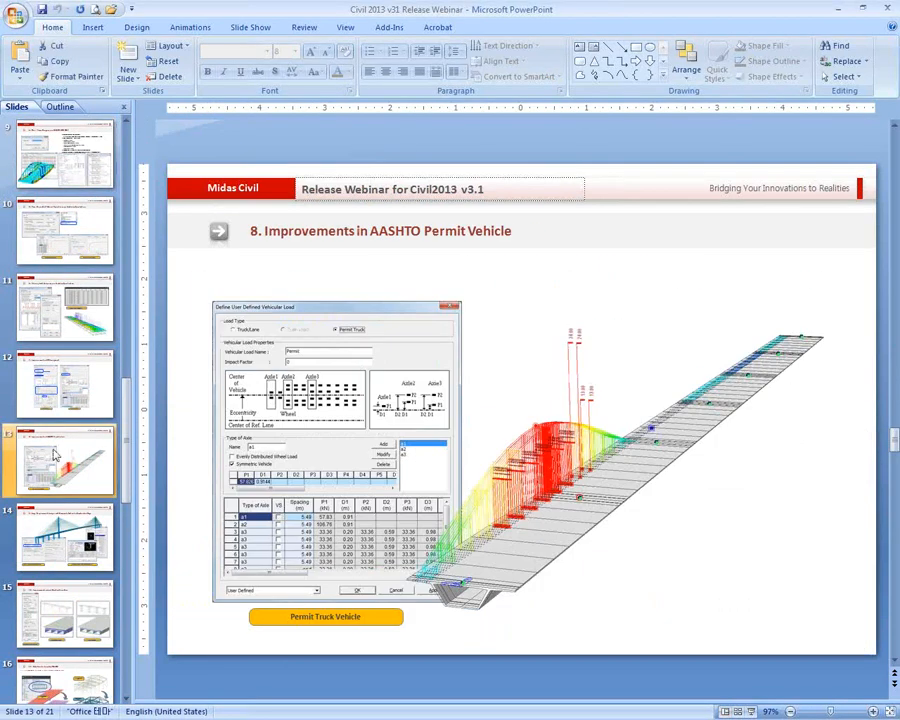
Return to Civil 2013 and bring up the definition of a user-defined vehicular load from the vehicle list
click(428, 147)
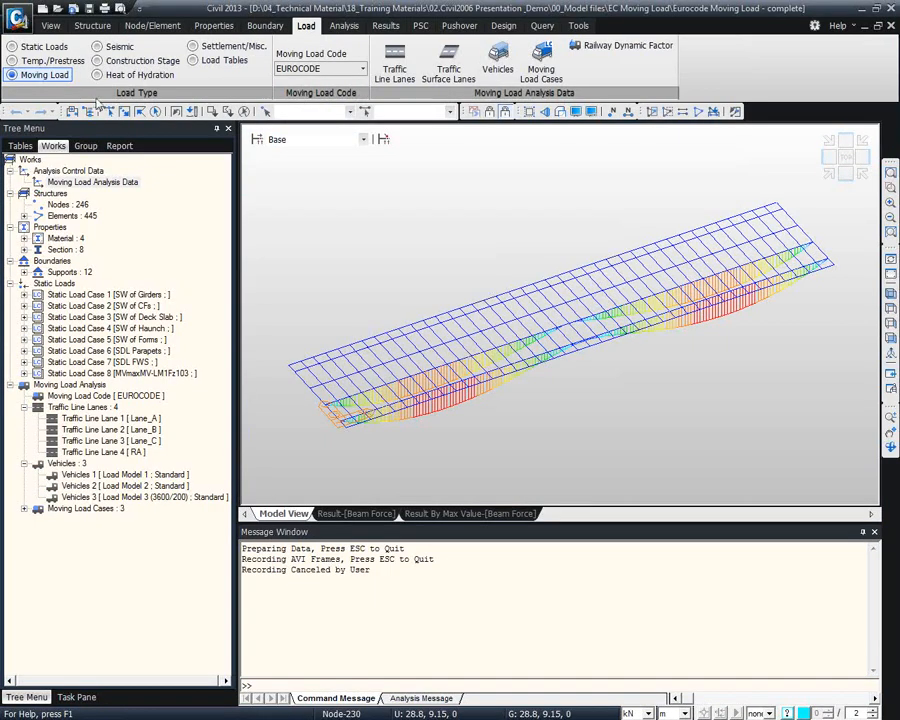
click(511, 67)
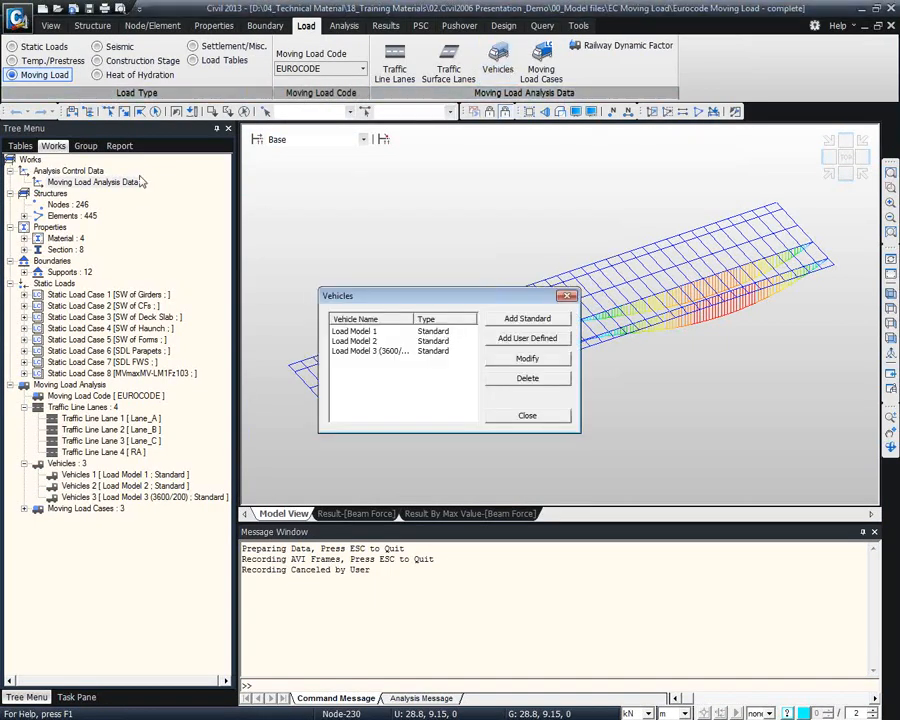
click(544, 340)
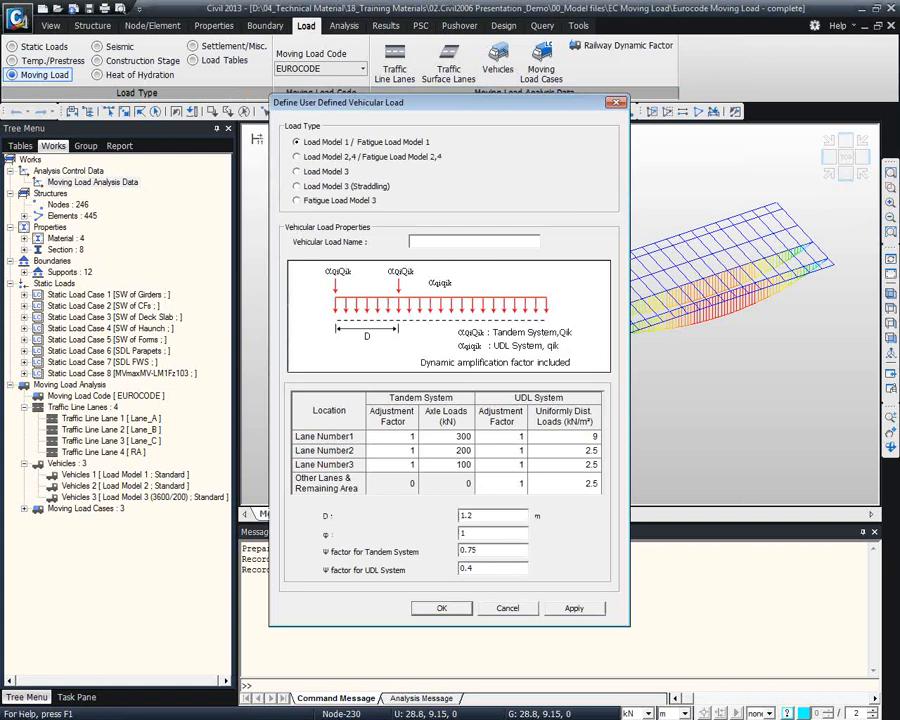
Check the AASHTO permit vehicle slide in PowerPoint, then return to Civil 2013 and close the vehicle definition and vehicle list without changes
click(433, 6)
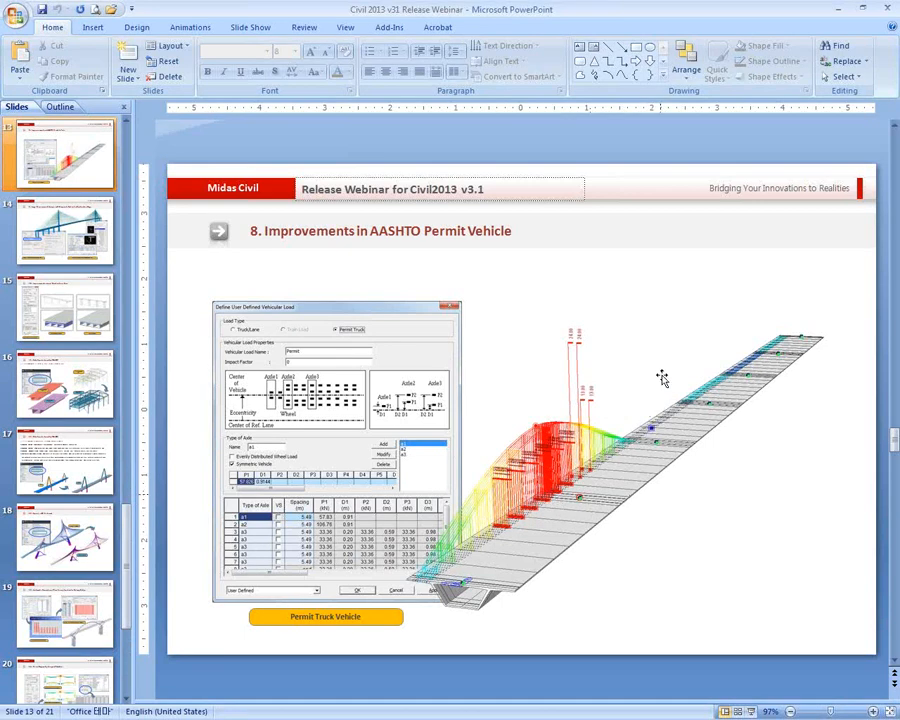
key(alt+Tab)
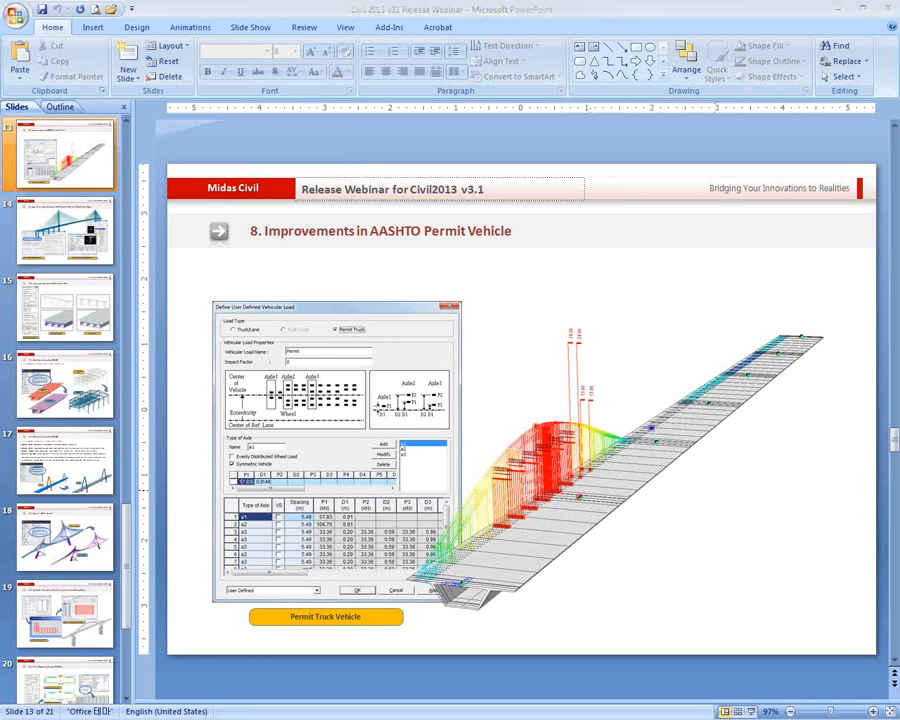
key(alt+Tab)
click(617, 105)
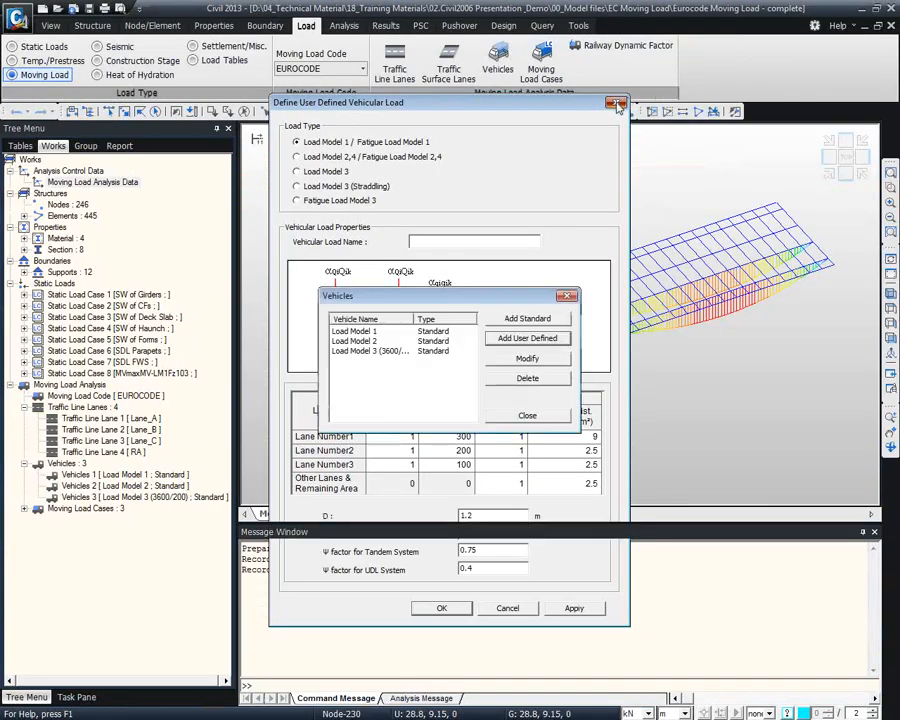
key(Escape)
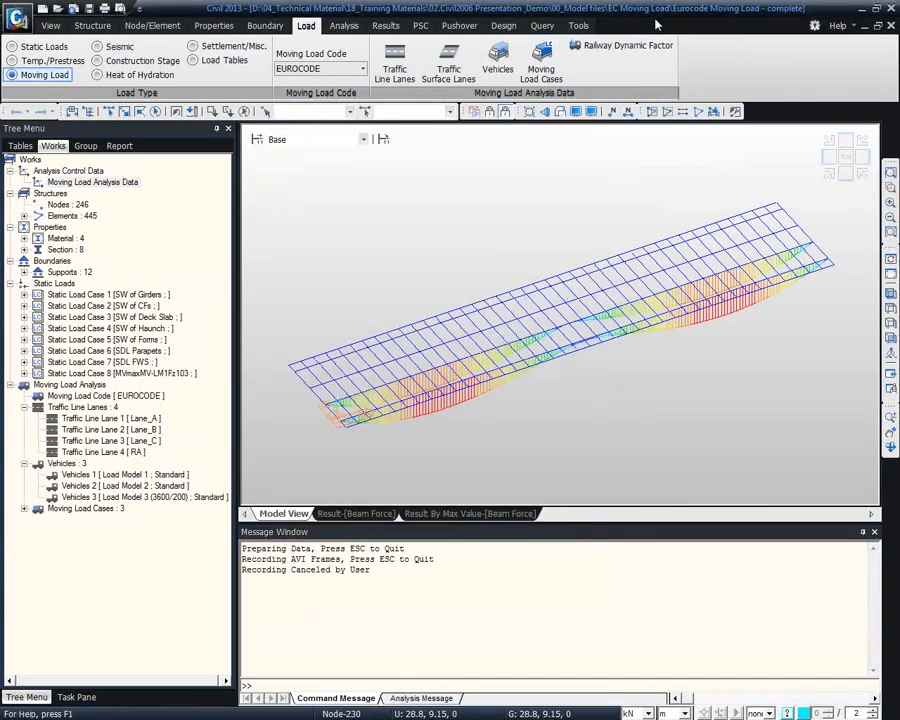
Check the AASHTO permit vehicle slide in PowerPoint, then return to Civil 2013 and open the Model 1 S-C Response Spectrum bridge model
key(alt+Tab)
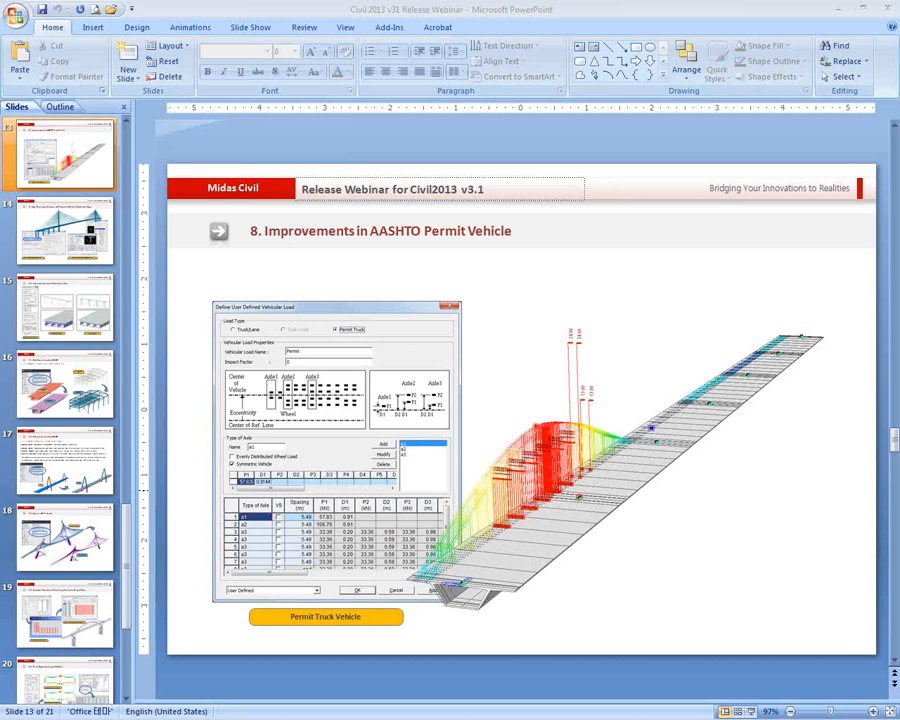
drag(617, 5, 463, 2)
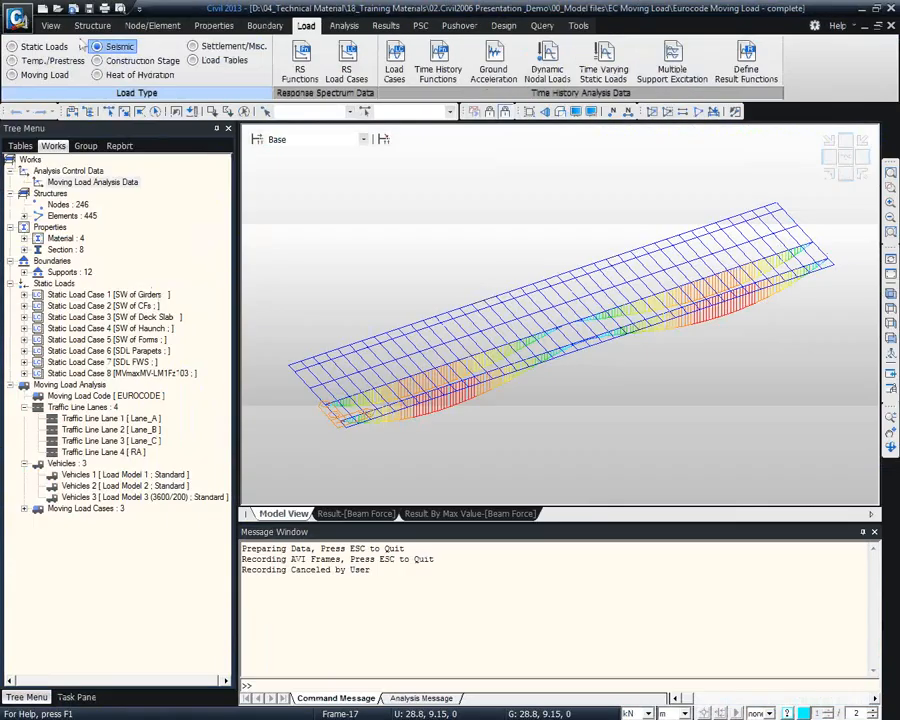
click(58, 8)
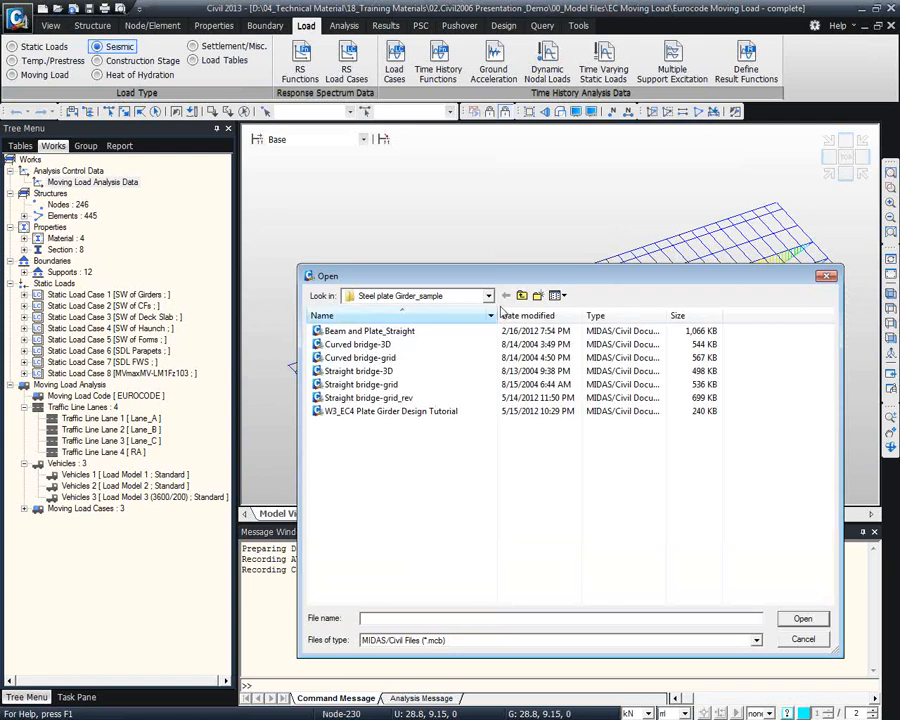
click(802, 639)
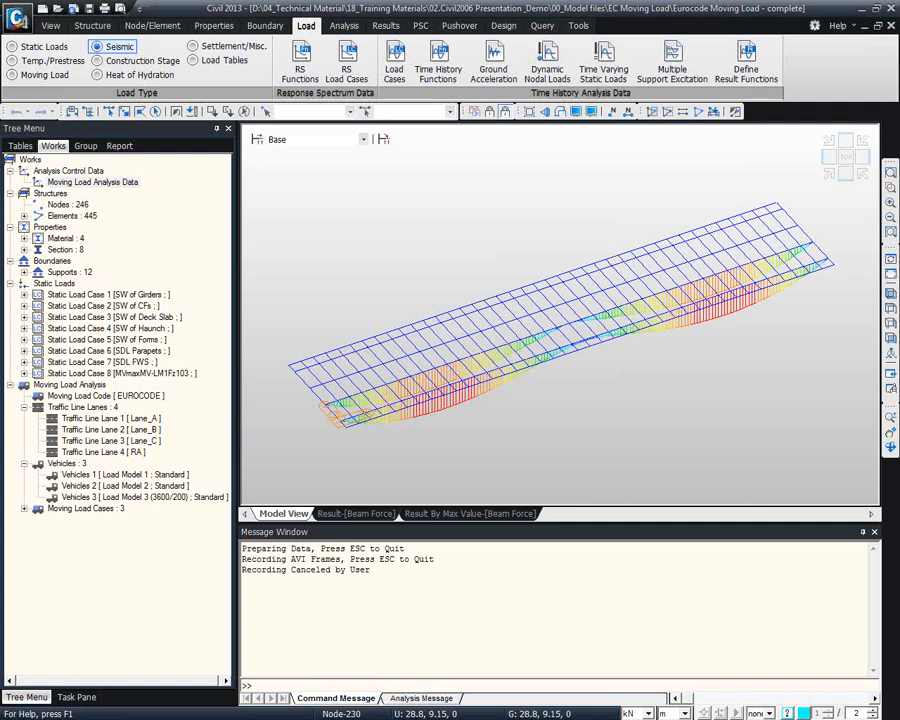
key(ctrl+n)
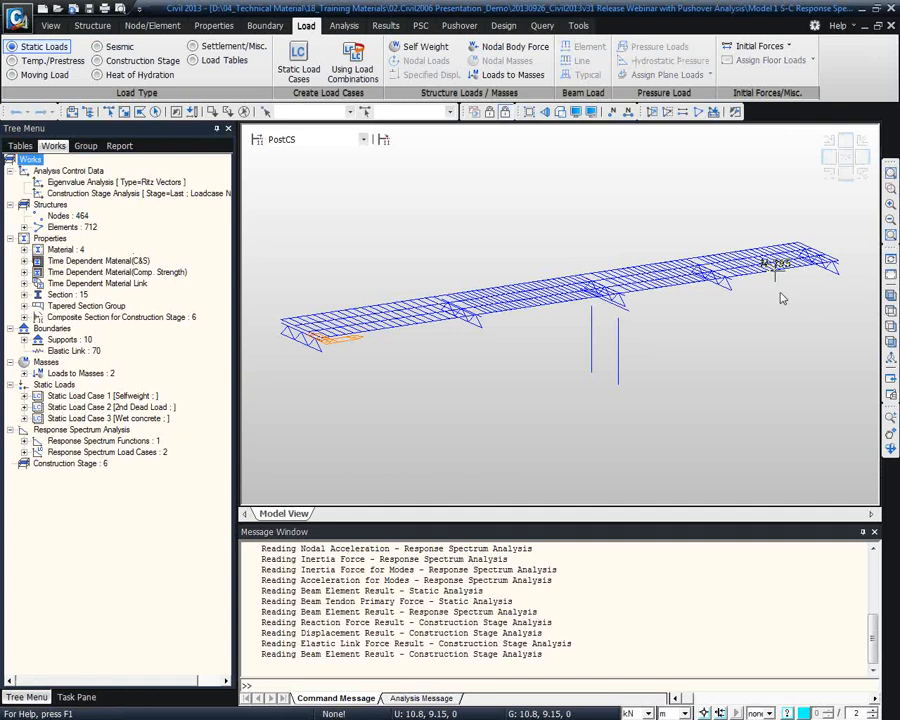
Bring up the AASHTO LRFD response spectrum function and its design spectrum generator with AASHTO-LRFD6th(2012)
double_click(62, 441)
double_click(100, 452)
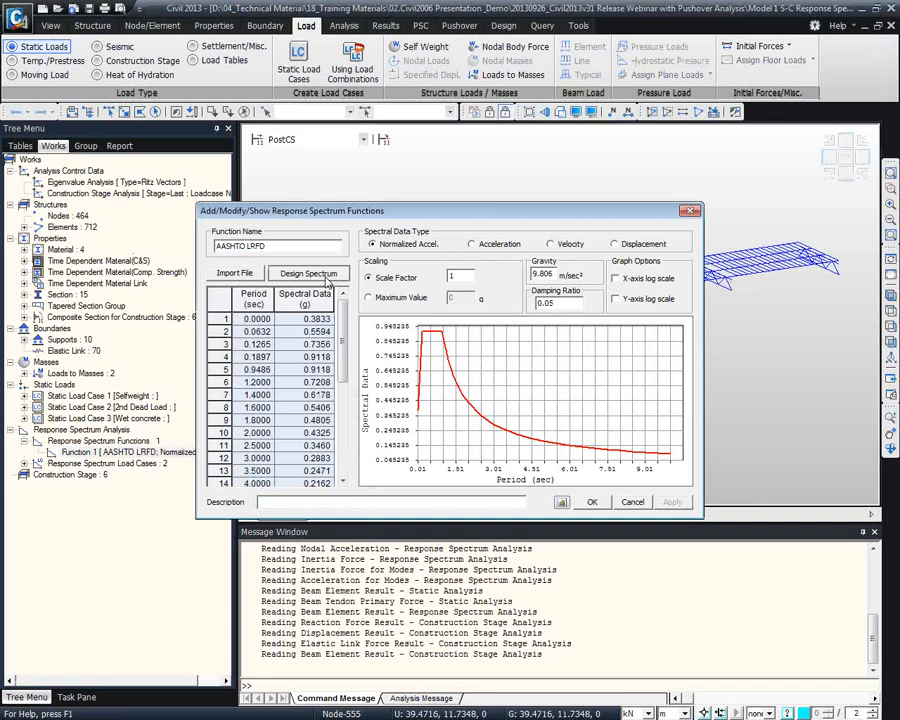
click(308, 272)
drag(559, 243, 631, 297)
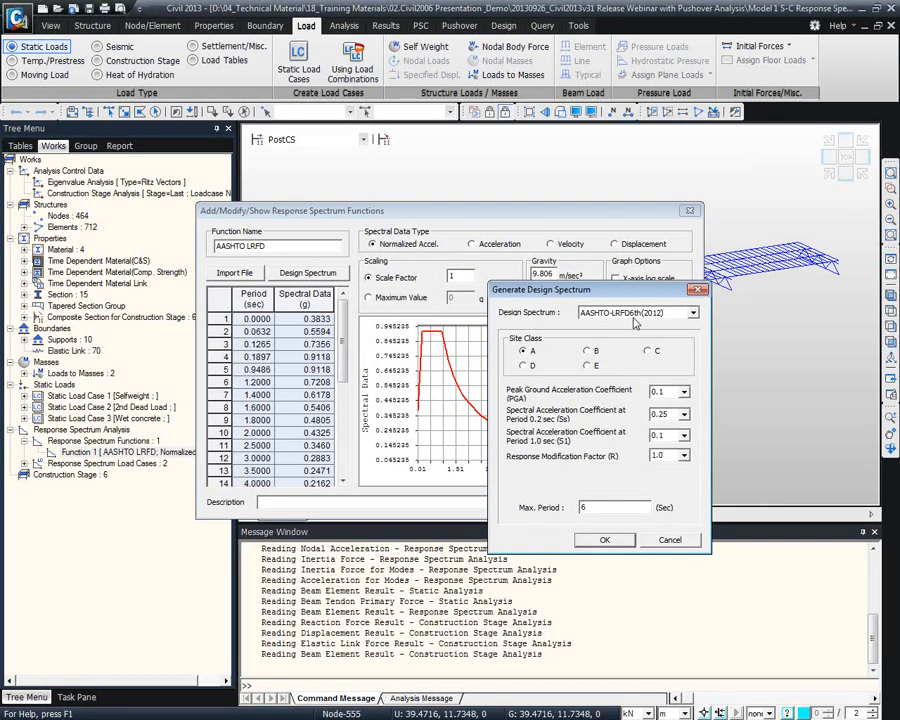
Review the Eurocode-8(1996) Design and Eurocode-8(2004) design spectrum parameters, then close the generator and the function without changes
click(632, 313)
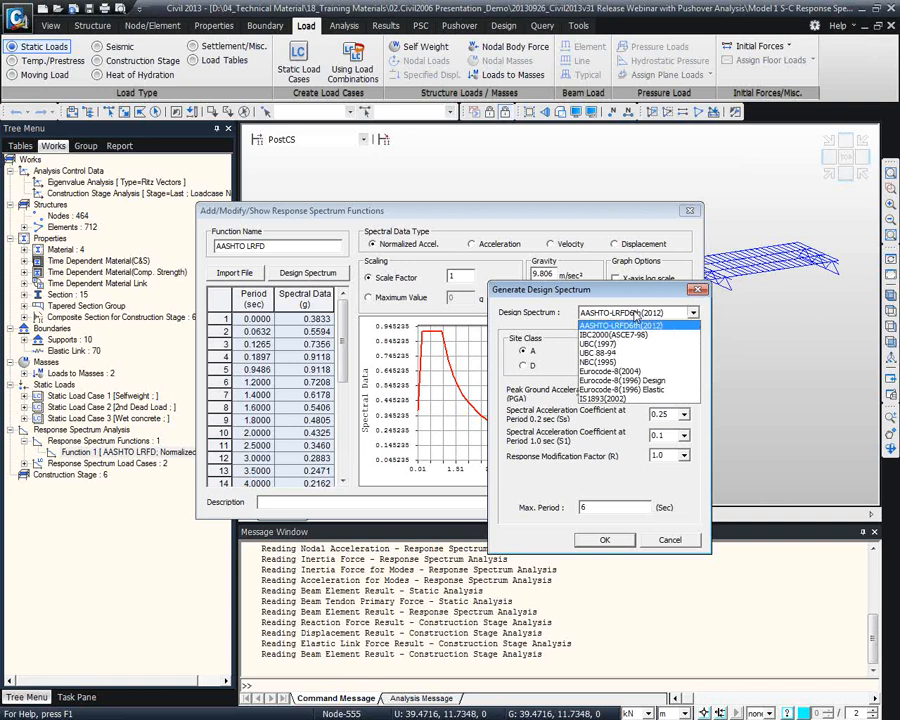
click(634, 380)
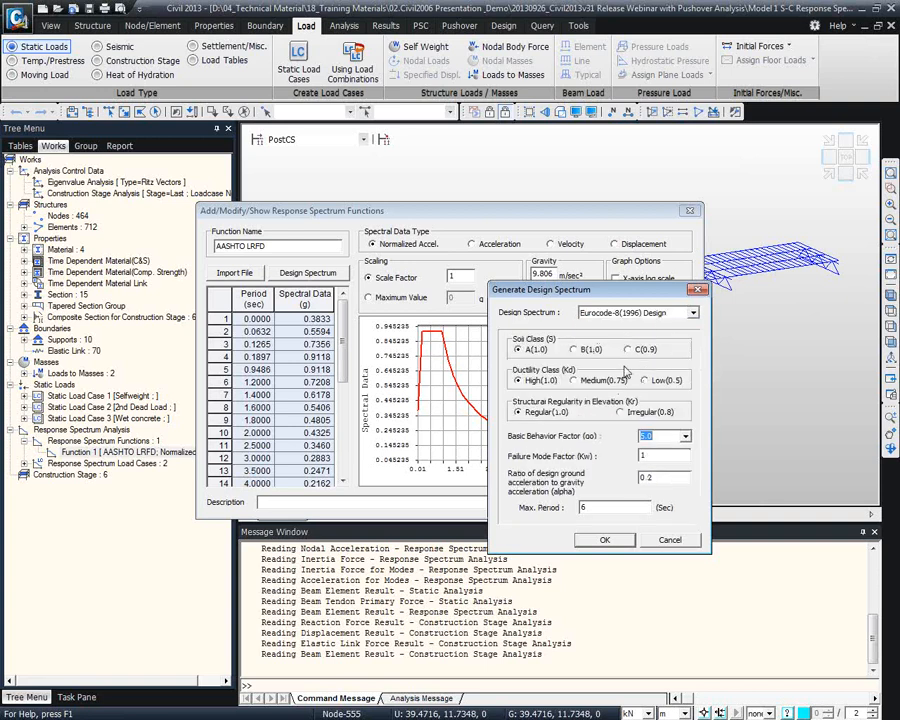
click(618, 315)
click(616, 373)
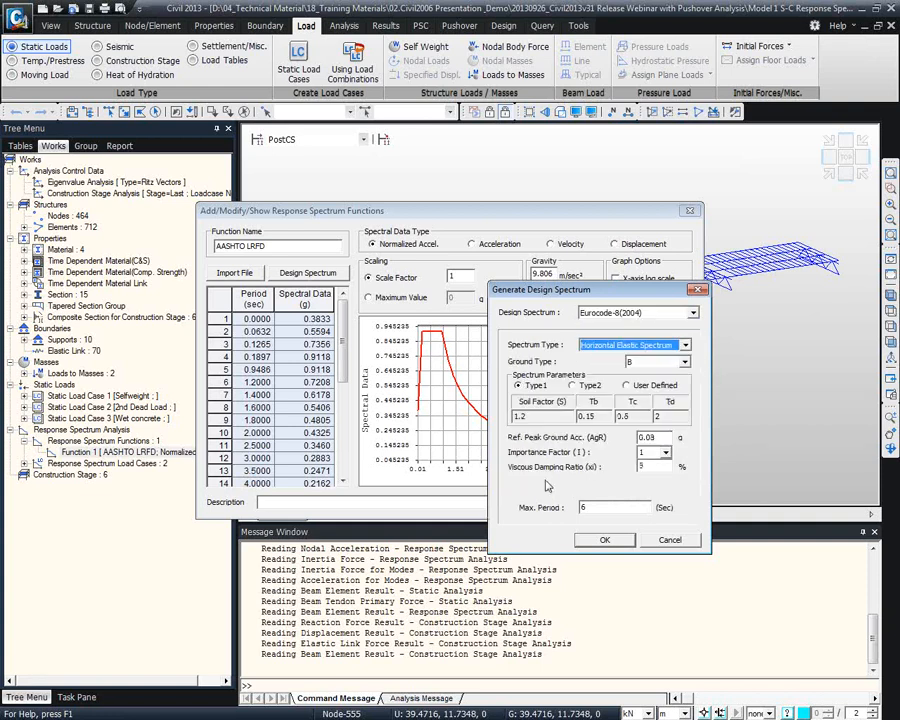
drag(530, 304, 617, 285)
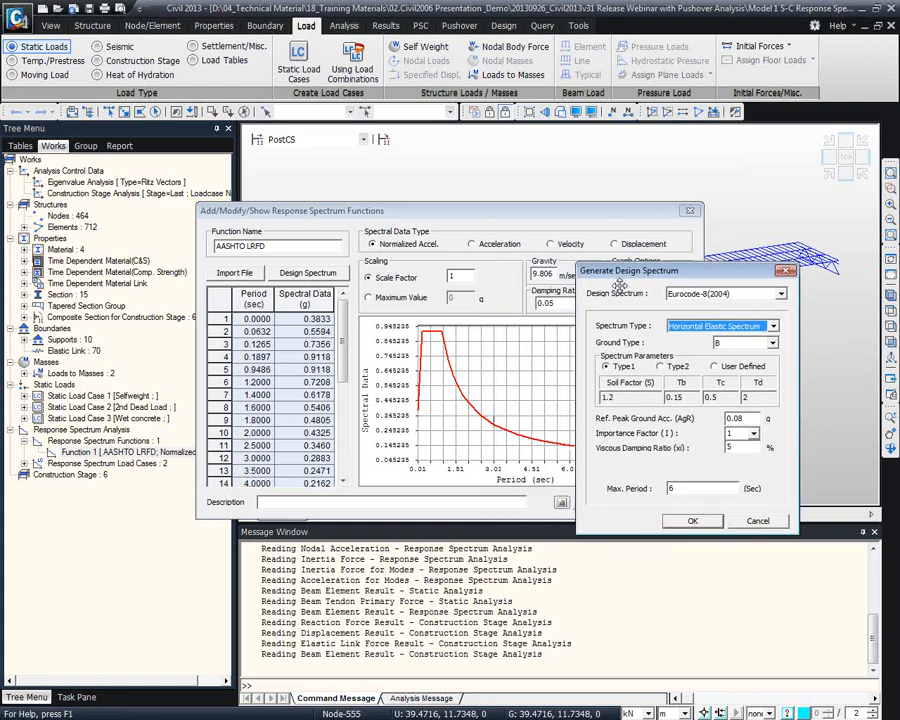
click(765, 520)
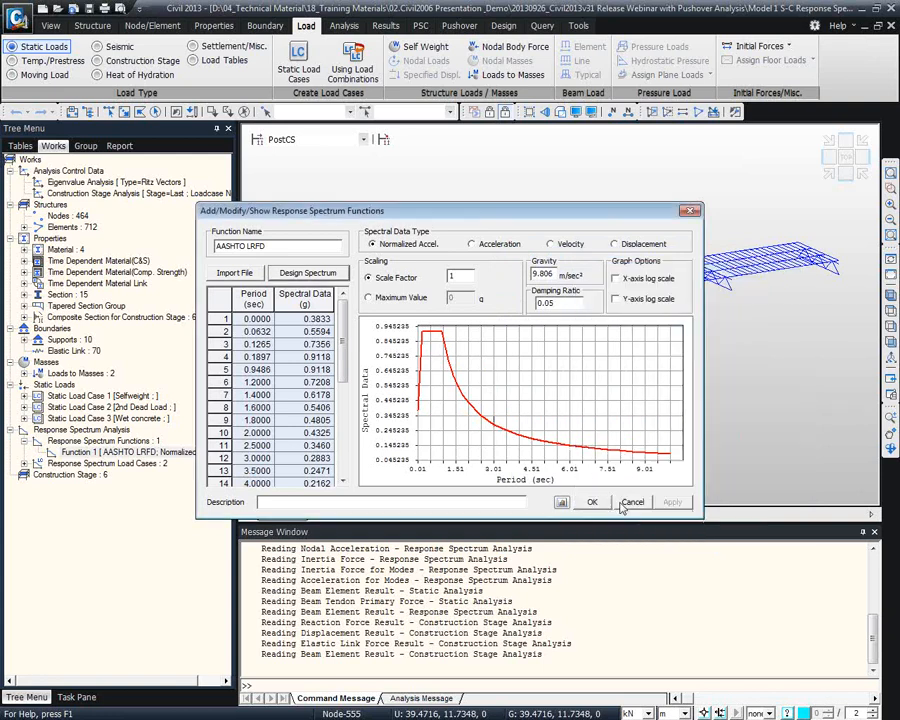
click(632, 502)
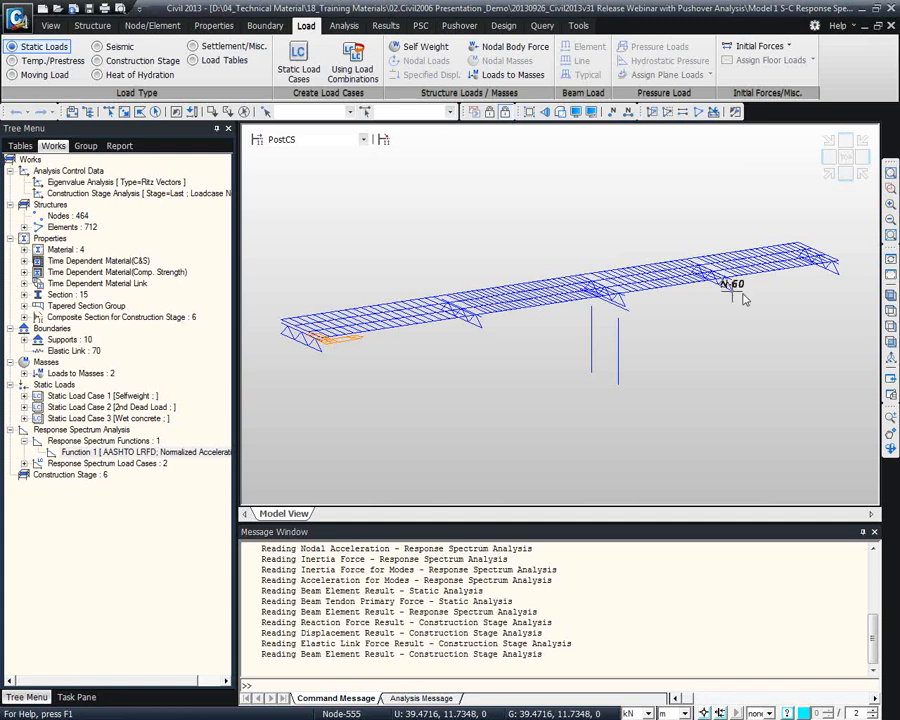
Reopen the recently used Eurocode Moving Load - complete model
click(120, 452)
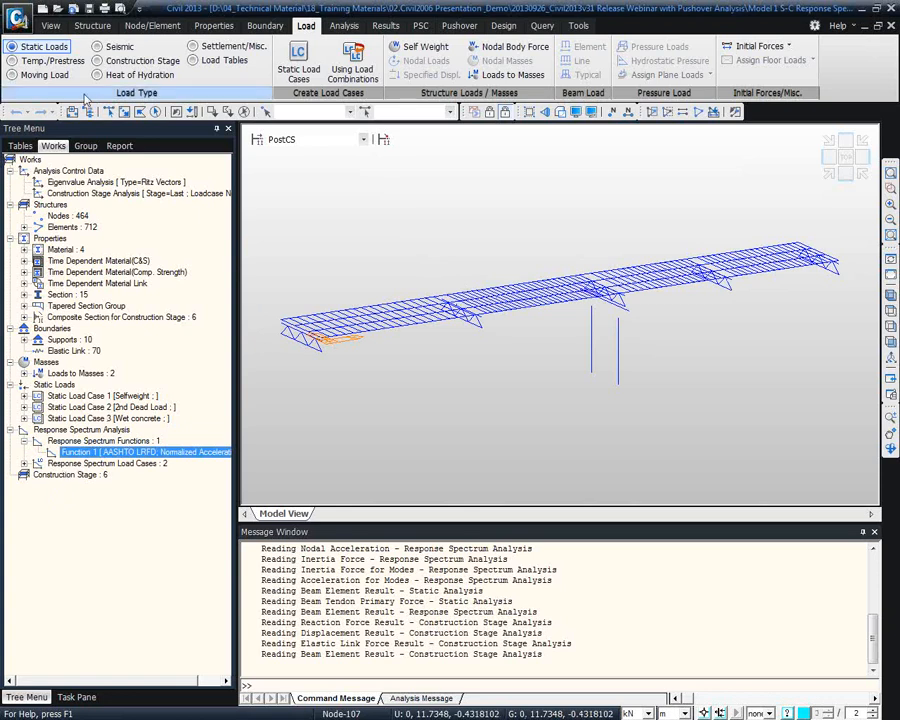
click(40, 74)
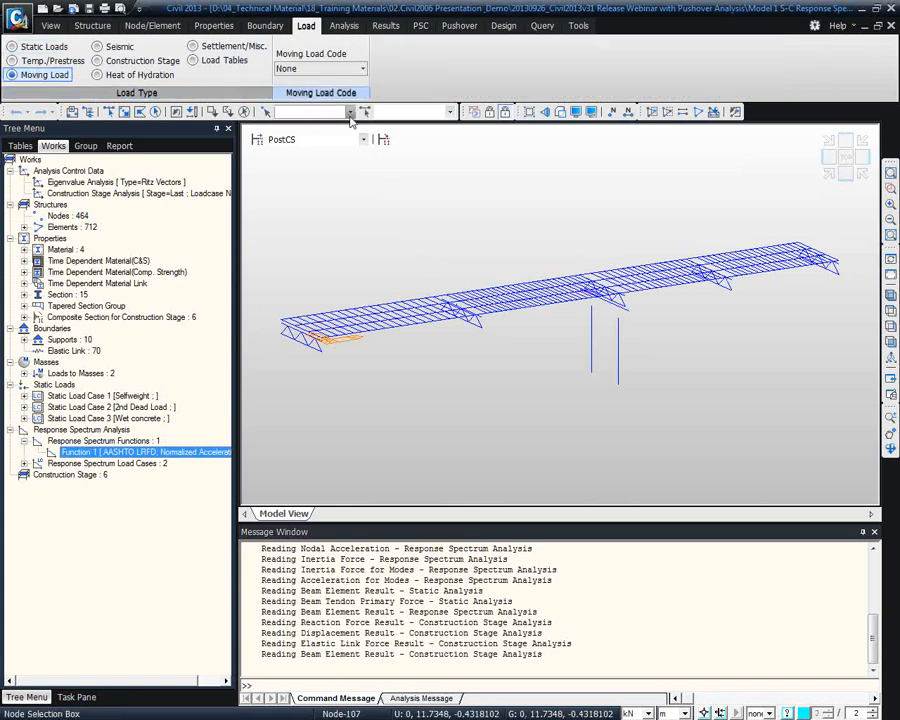
click(57, 8)
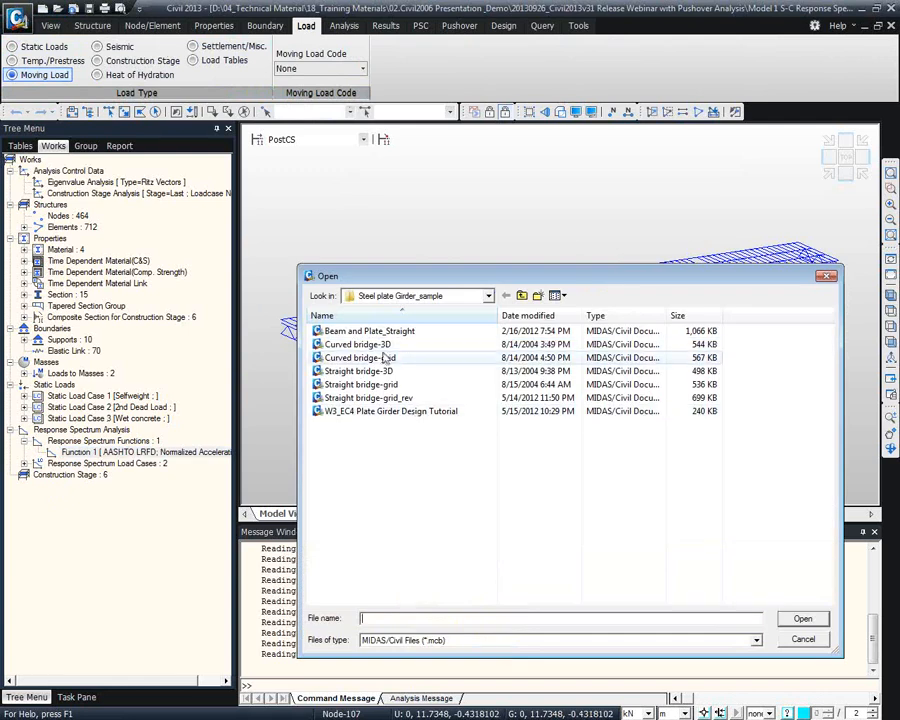
click(16, 18)
click(204, 92)
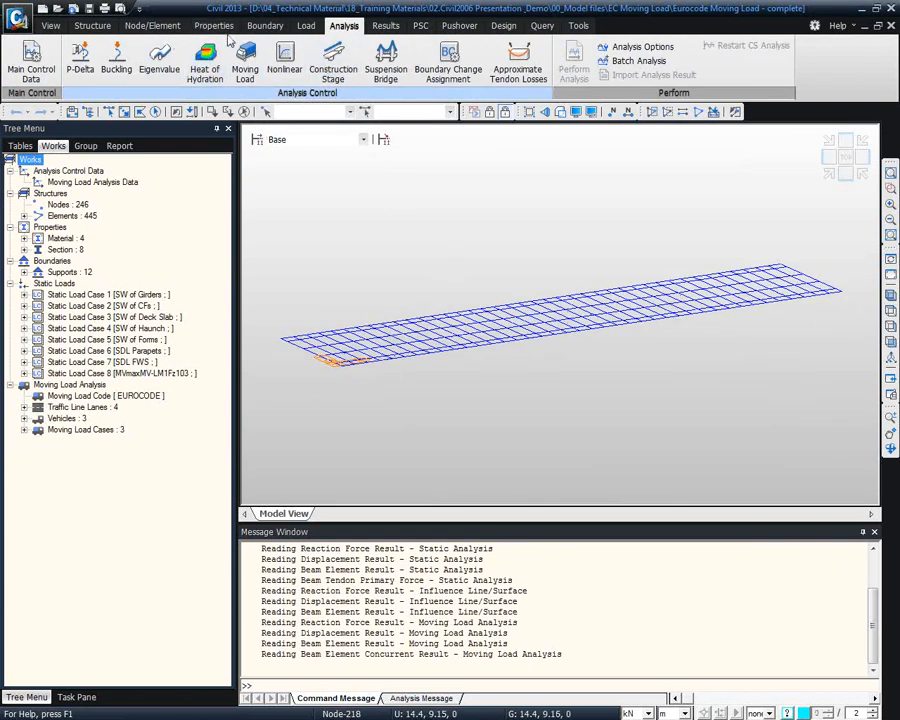
Bring up the definition of traffic line lane Lane_A from the moving load lane list
click(301, 26)
click(59, 75)
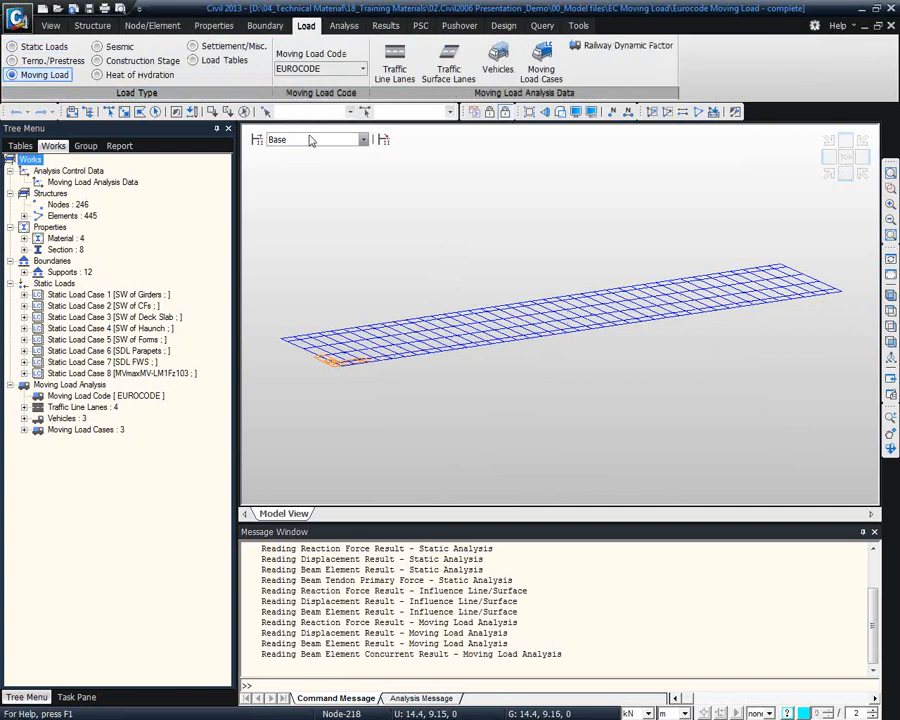
click(395, 62)
double_click(402, 345)
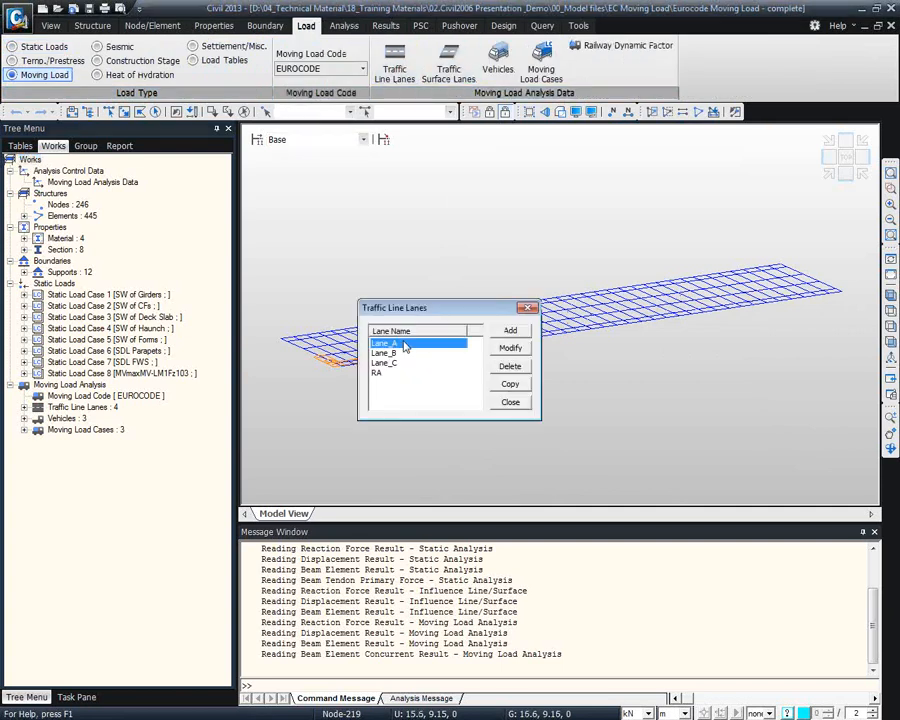
drag(404, 358, 403, 108)
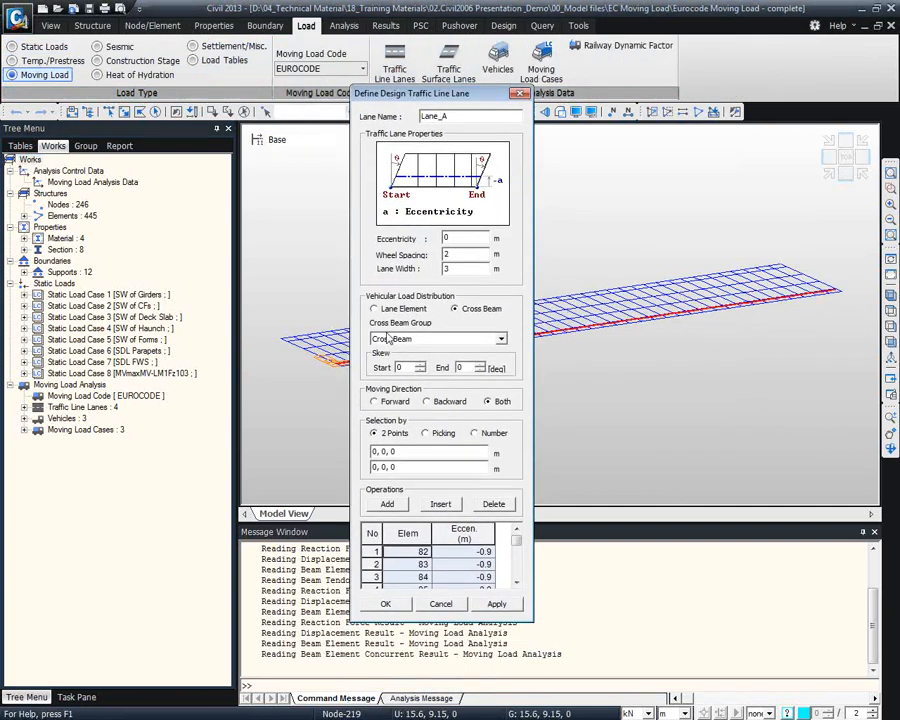
Compare the Lane Element and Cross Beam vehicular load distributions for Lane_A, then close the lane definition and lane list without changes
click(380, 308)
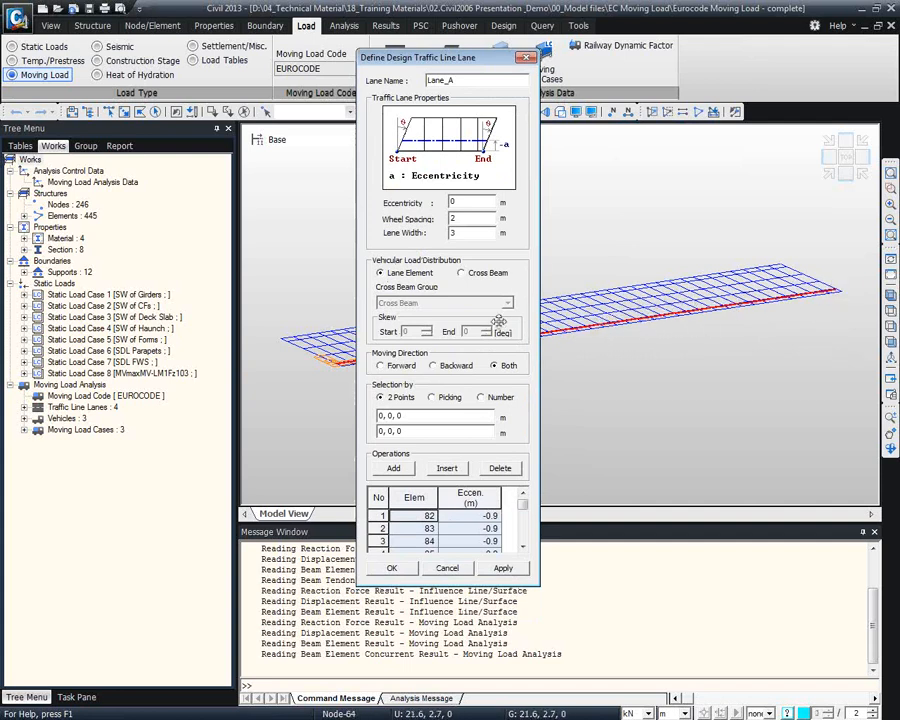
click(461, 272)
drag(386, 253, 150, 226)
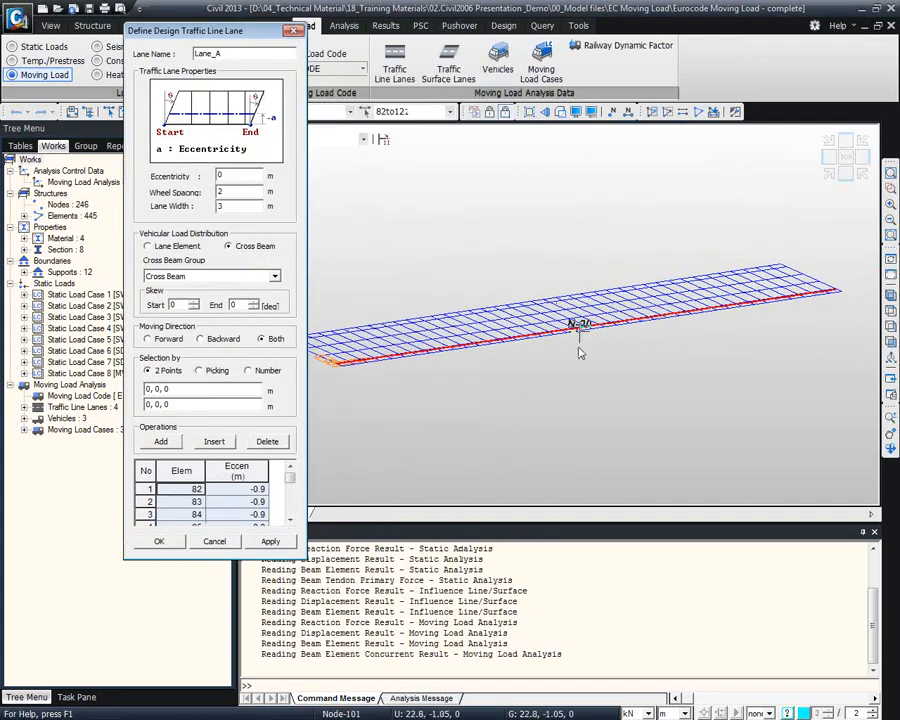
drag(212, 228, 227, 256)
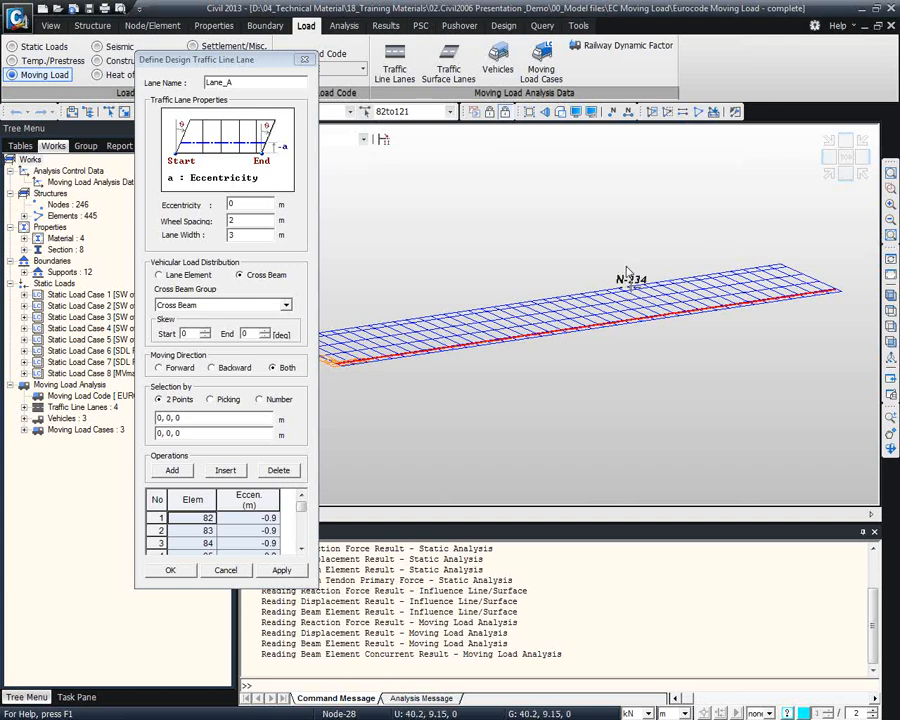
click(225, 570)
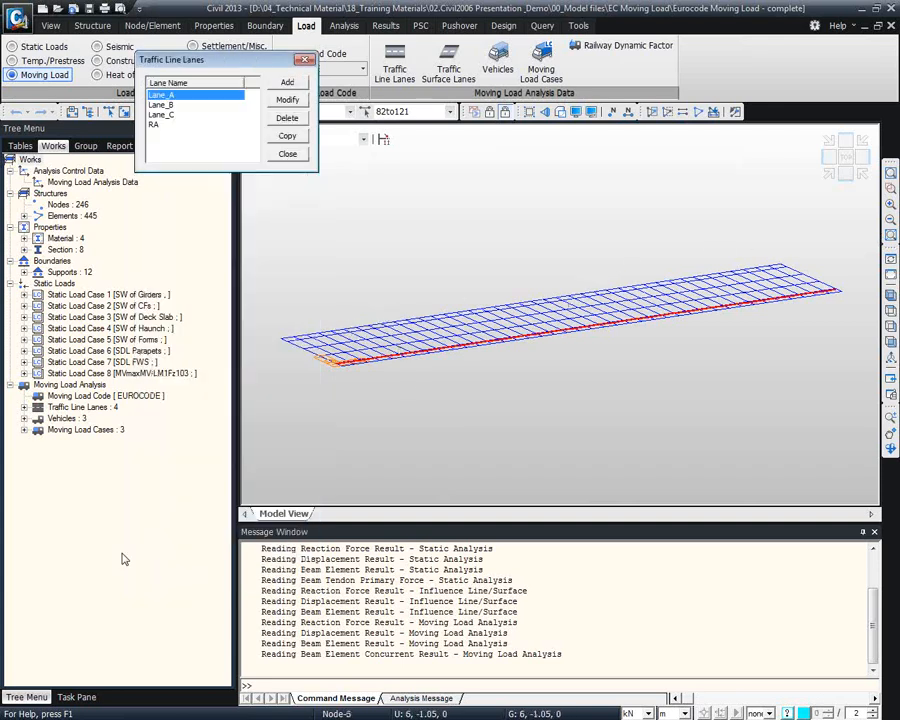
click(286, 154)
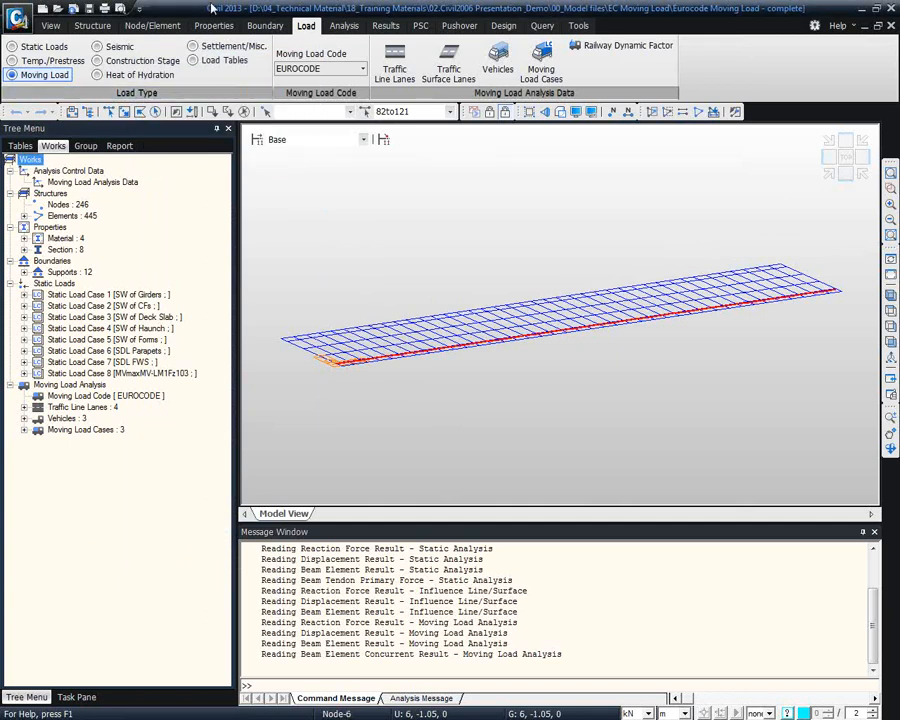
Bring up the static load cases list, fit the Name column to its contents and select the SW of Haunch case
click(43, 47)
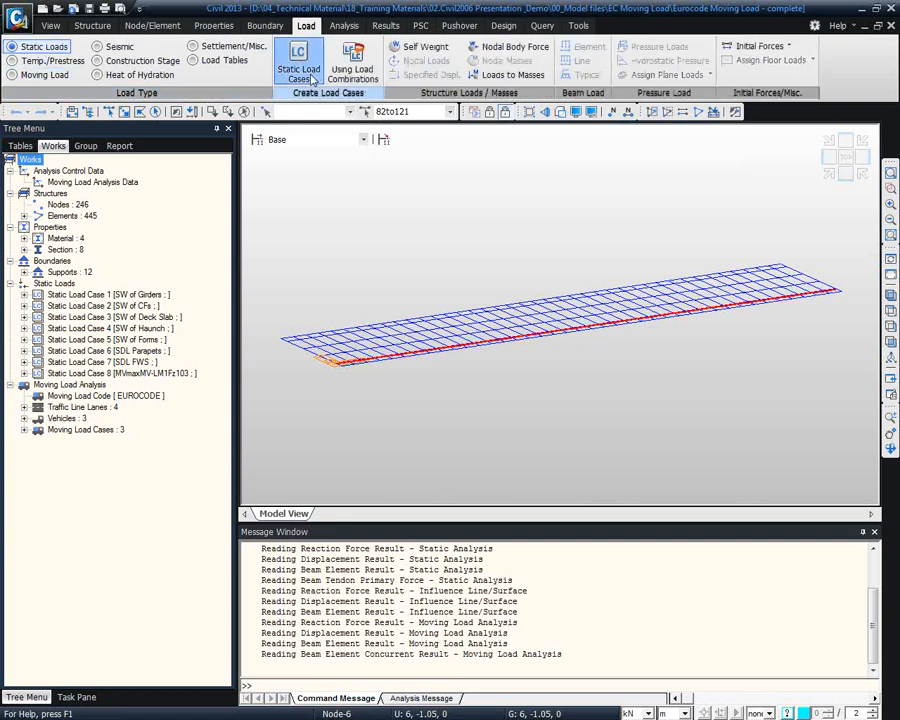
click(298, 60)
click(266, 299)
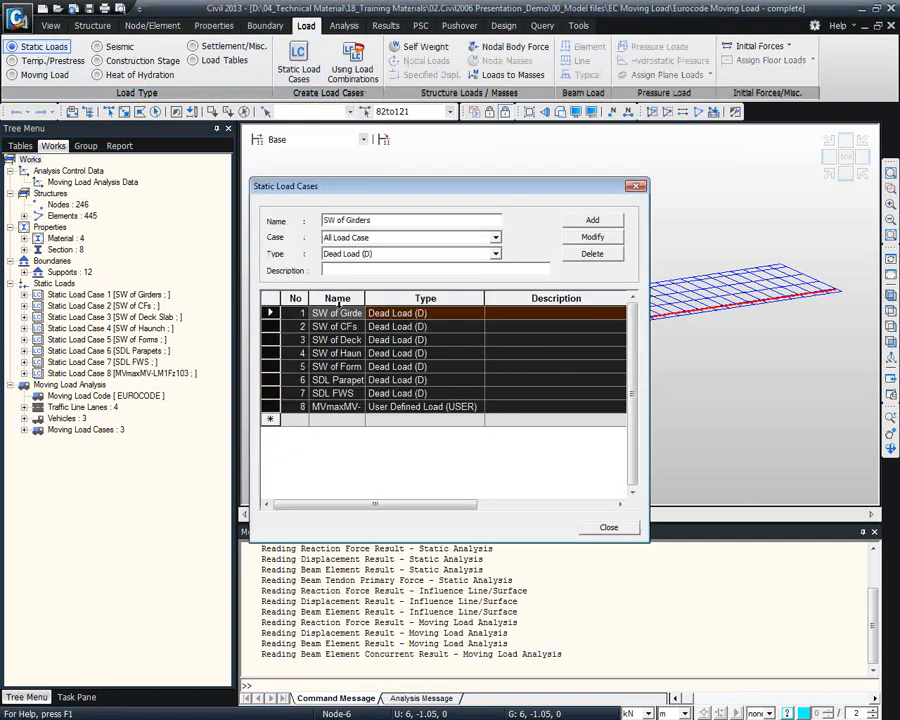
double_click(363, 299)
click(338, 351)
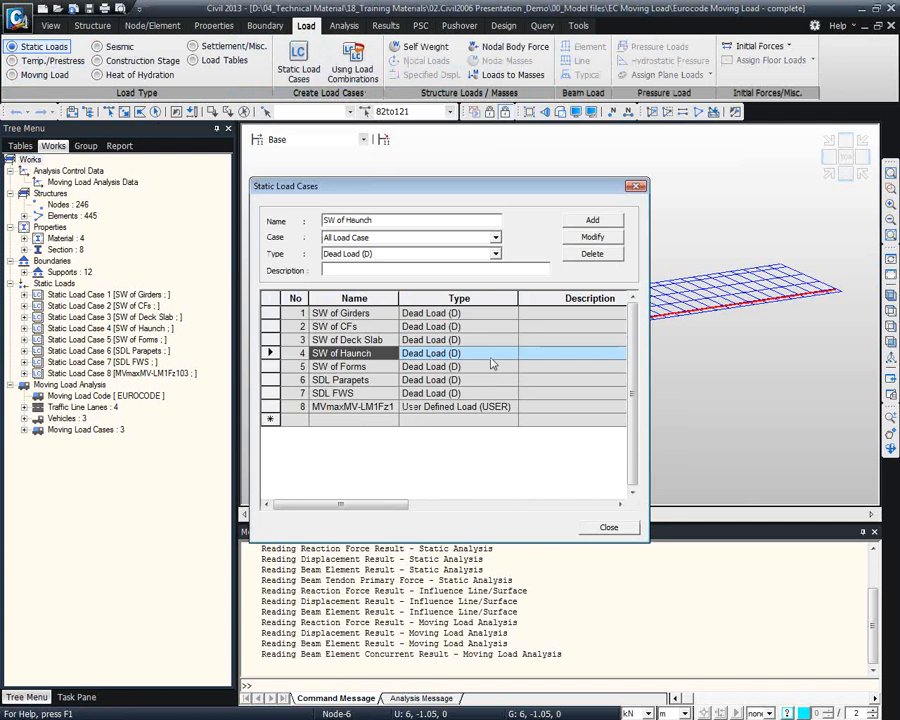
Check the report table option for the static load cases list, then close the list without adding a case
right_click(420, 347)
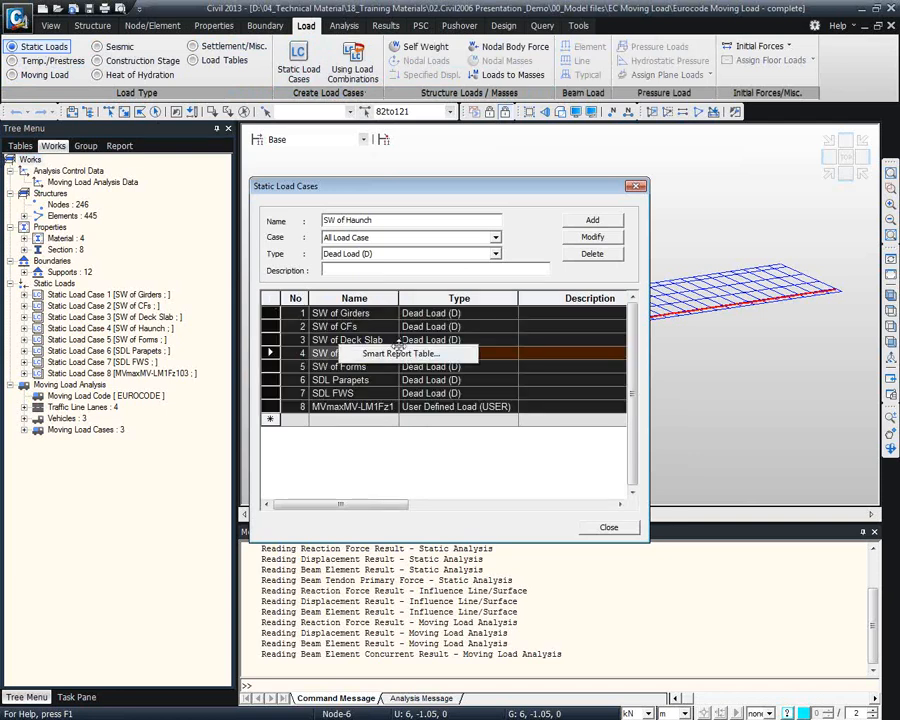
key(Escape)
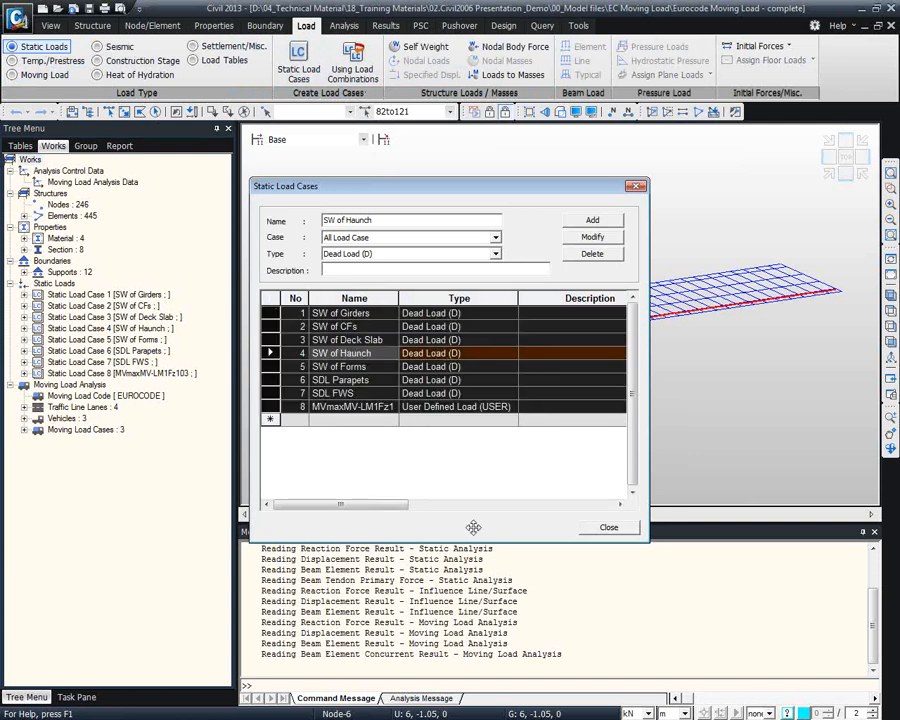
click(533, 420)
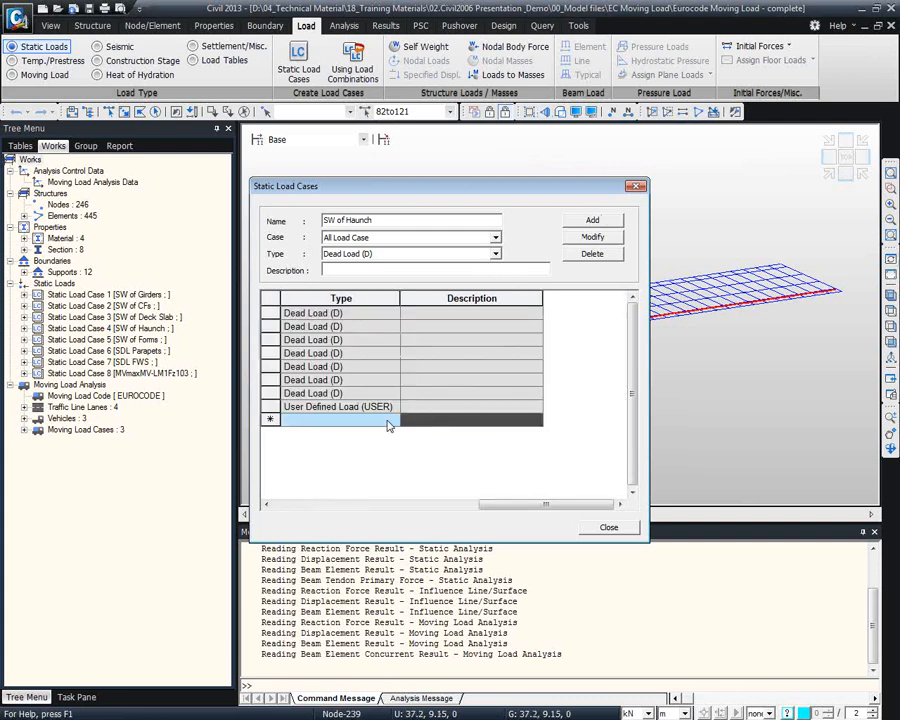
click(608, 527)
Expand the static load cases in the works tree and bring up the Beam Load table from the SW of CFs case
right_click(54, 283)
click(80, 290)
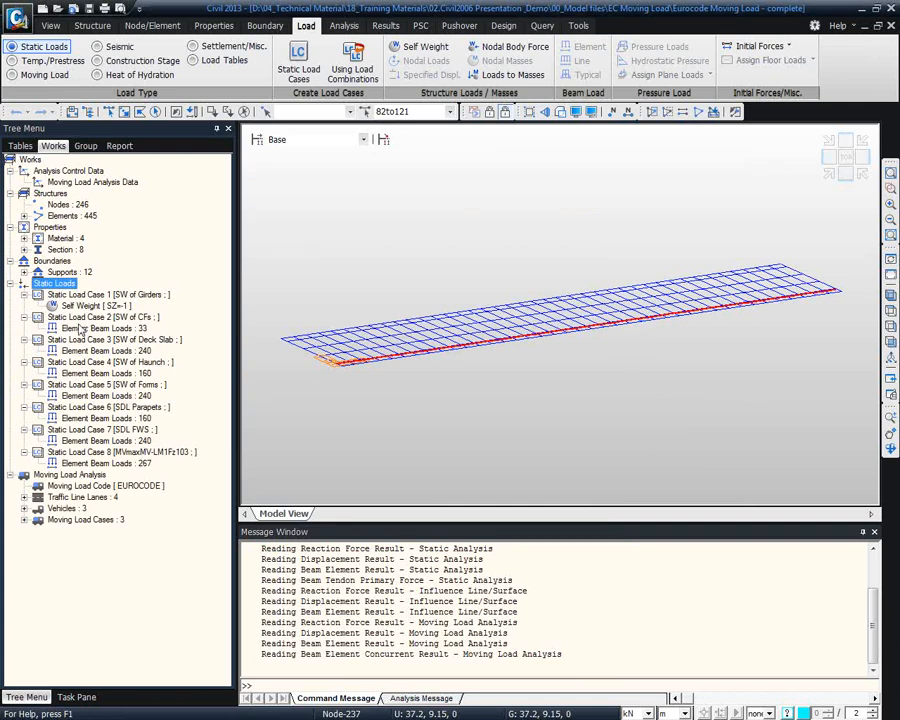
right_click(82, 328)
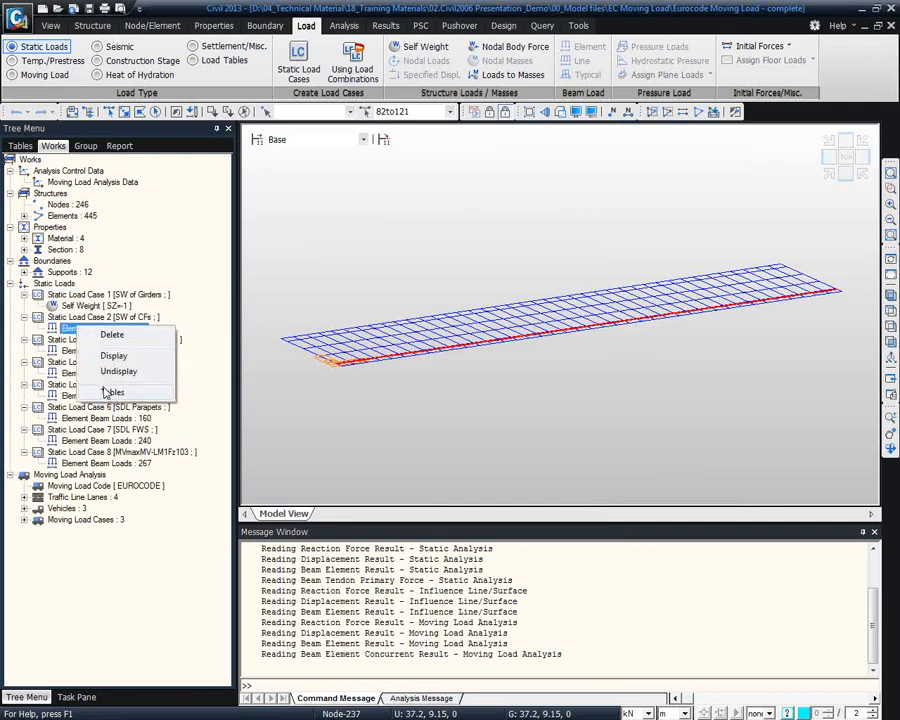
click(110, 392)
click(480, 214)
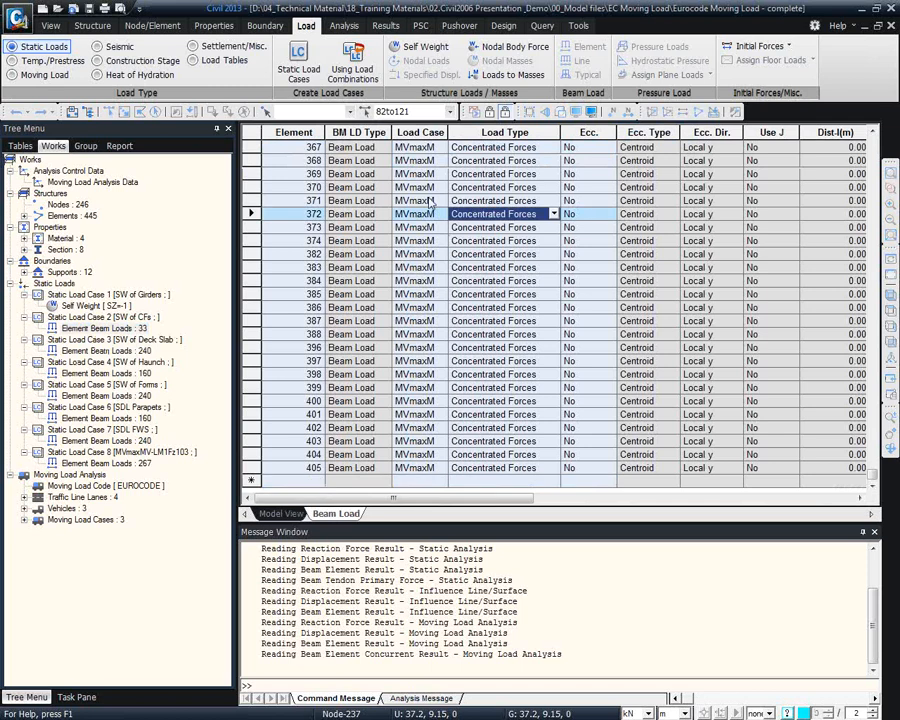
Check the copy and dynamic report table options available for cells in the Beam Load table
right_click(505, 199)
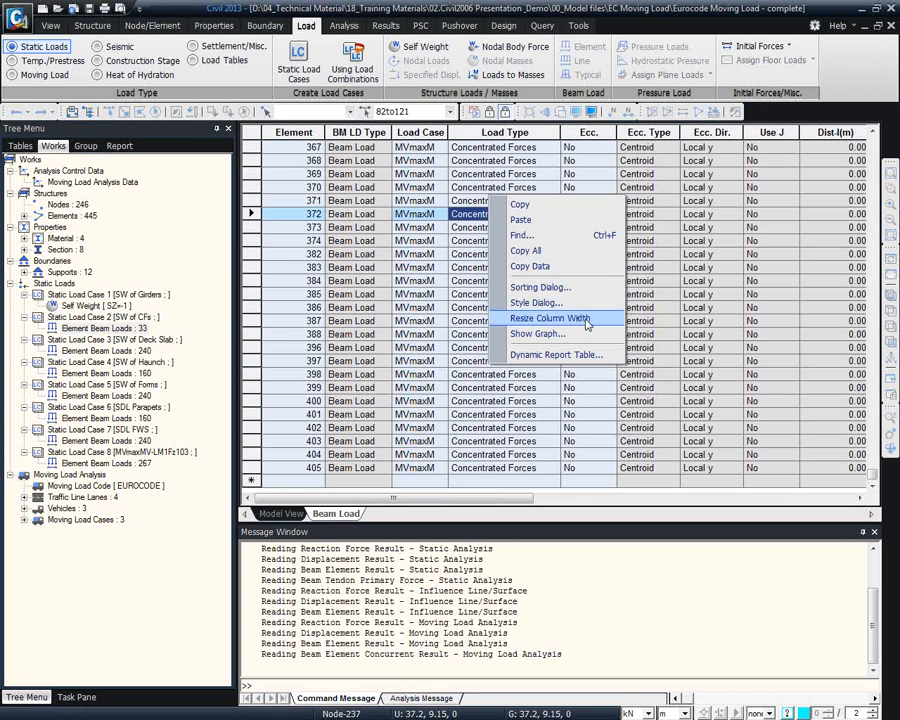
click(600, 160)
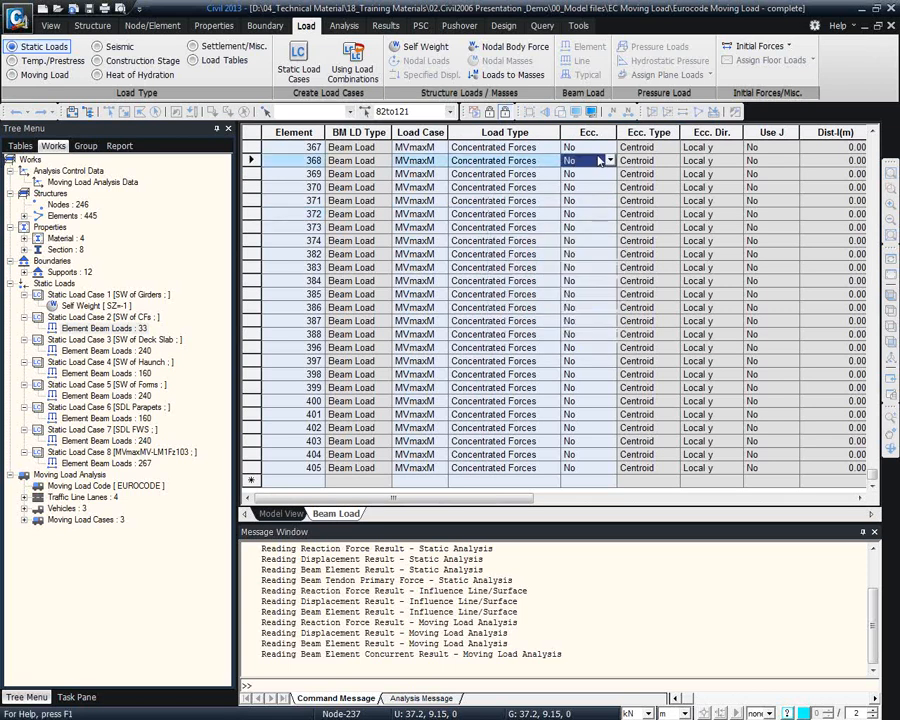
right_click(677, 186)
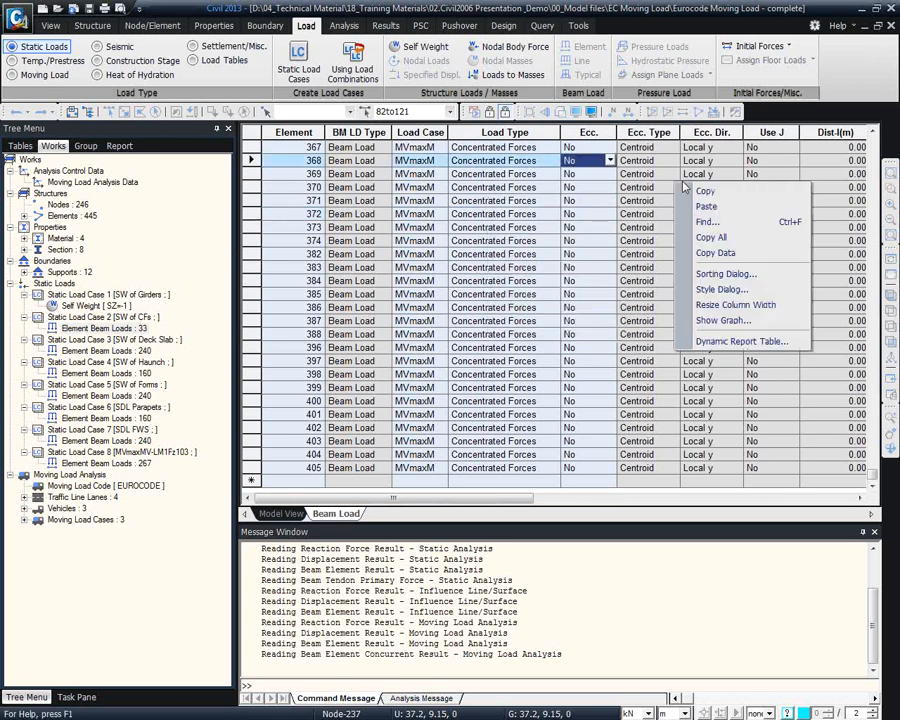
click(257, 136)
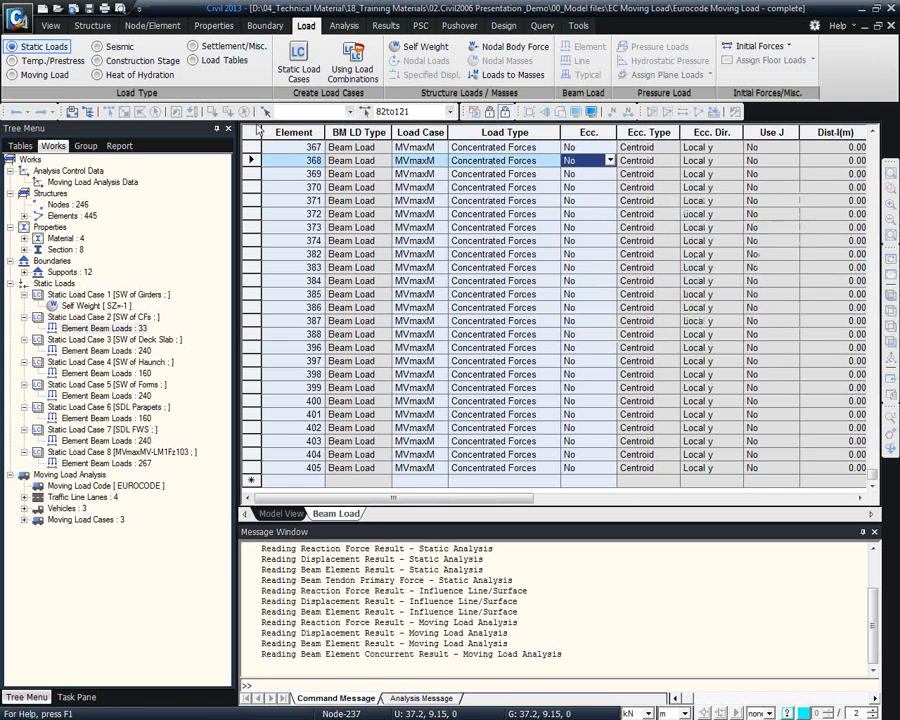
Copy the entire Beam Load table and paste it into Sheet1 of the blank Excel workbook, accepting the size mismatch
click(255, 133)
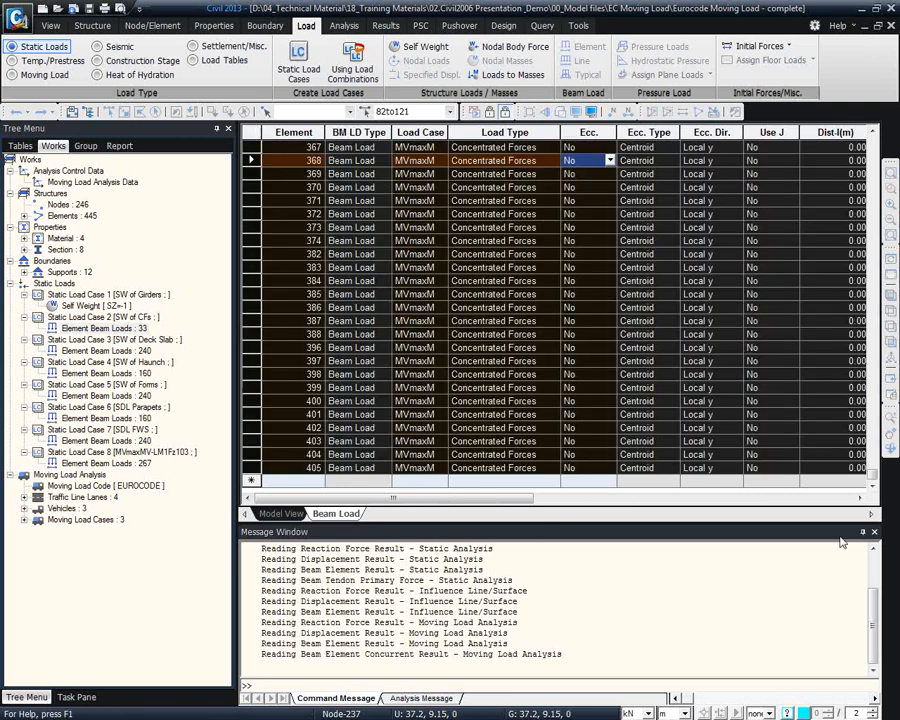
key(alt+Tab)
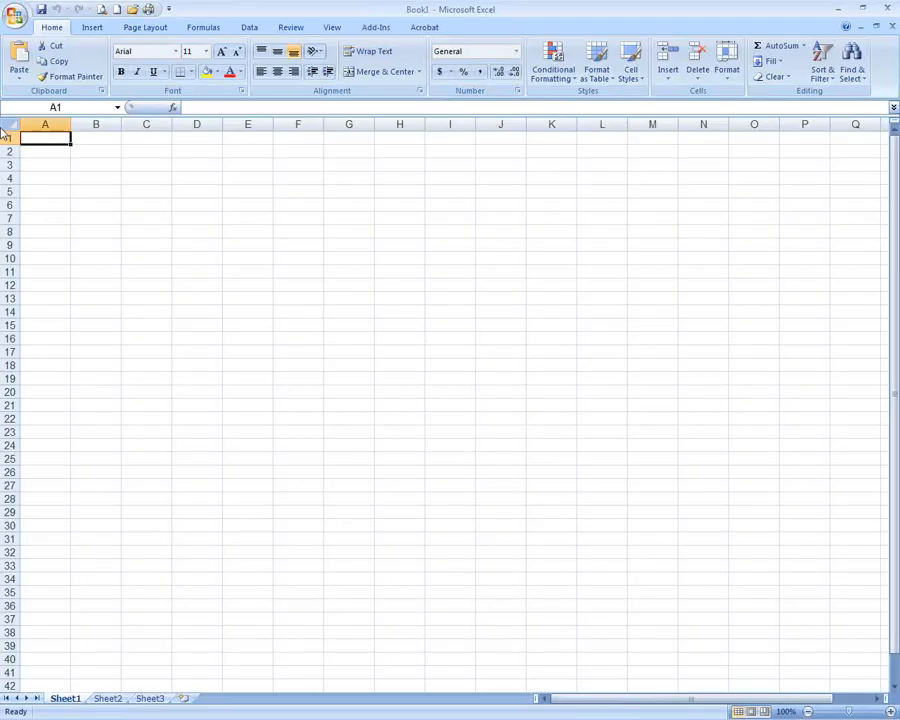
click(10, 124)
key(ctrl+v)
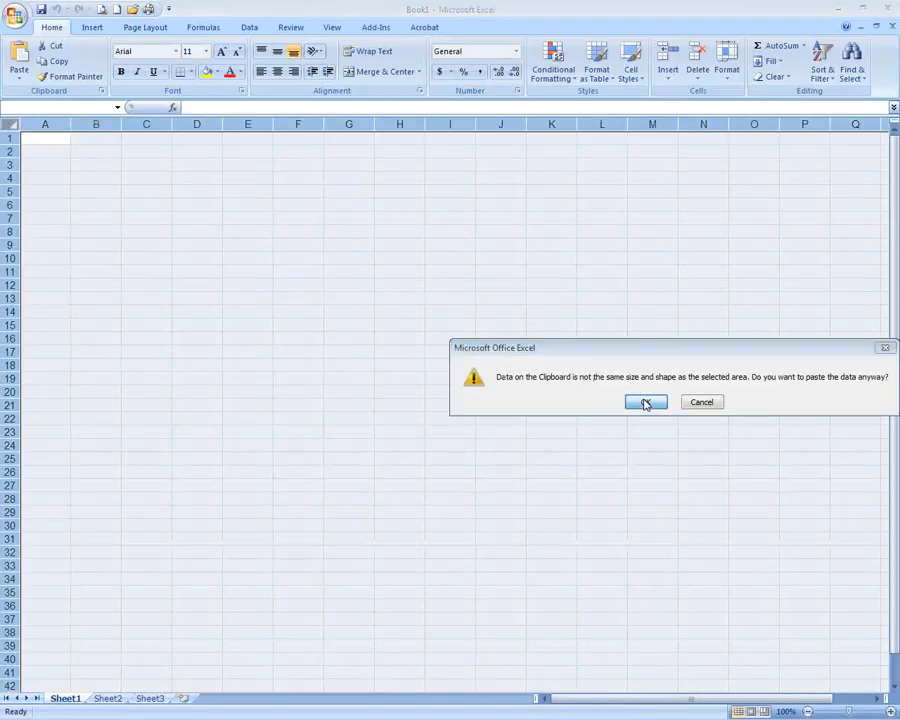
click(644, 400)
Review the pasted beam load rows in Sheet1, then switch back to Civil
click(100, 192)
click(34, 165)
scroll(386, 336, down, 11)
scroll(562, 314, up, 7)
scroll(562, 314, down, 6)
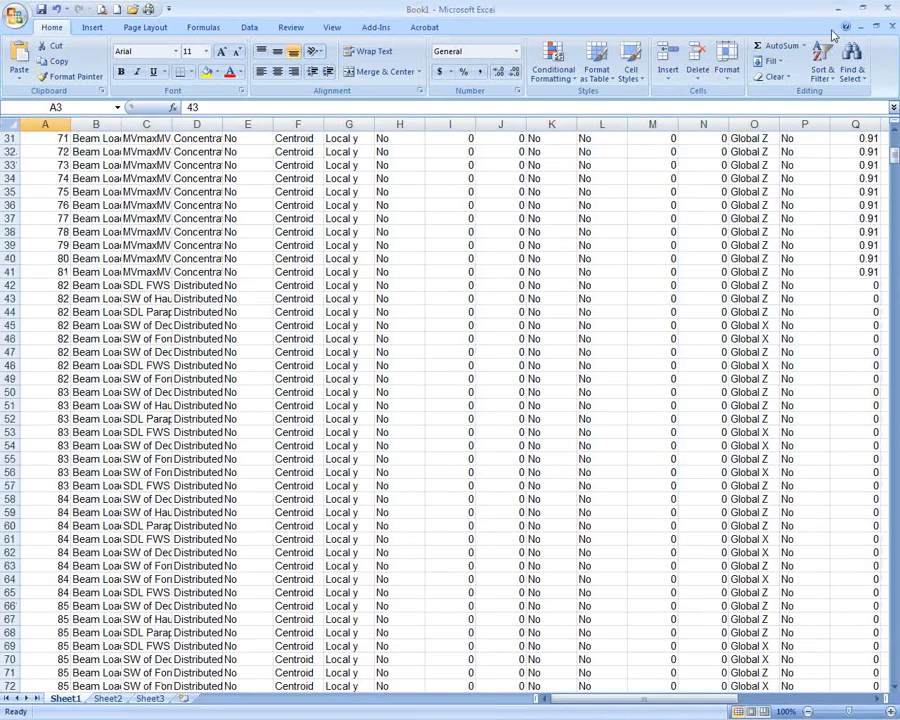
scroll(870, 66, down, 1)
click(837, 10)
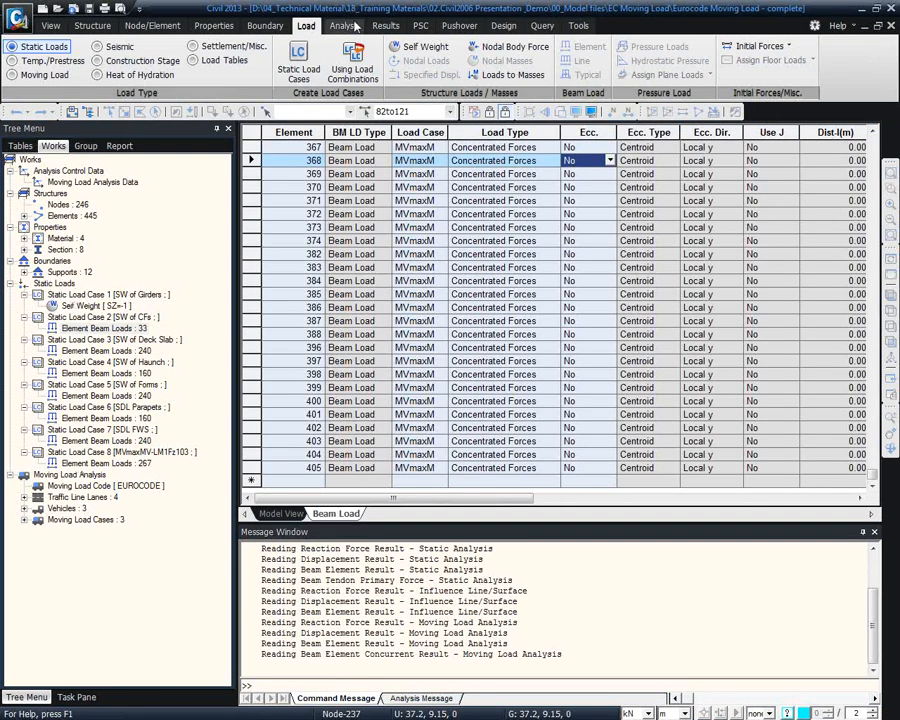
Automatically generate the concrete design load combinations using design code AASHTO-LRFD12
click(388, 26)
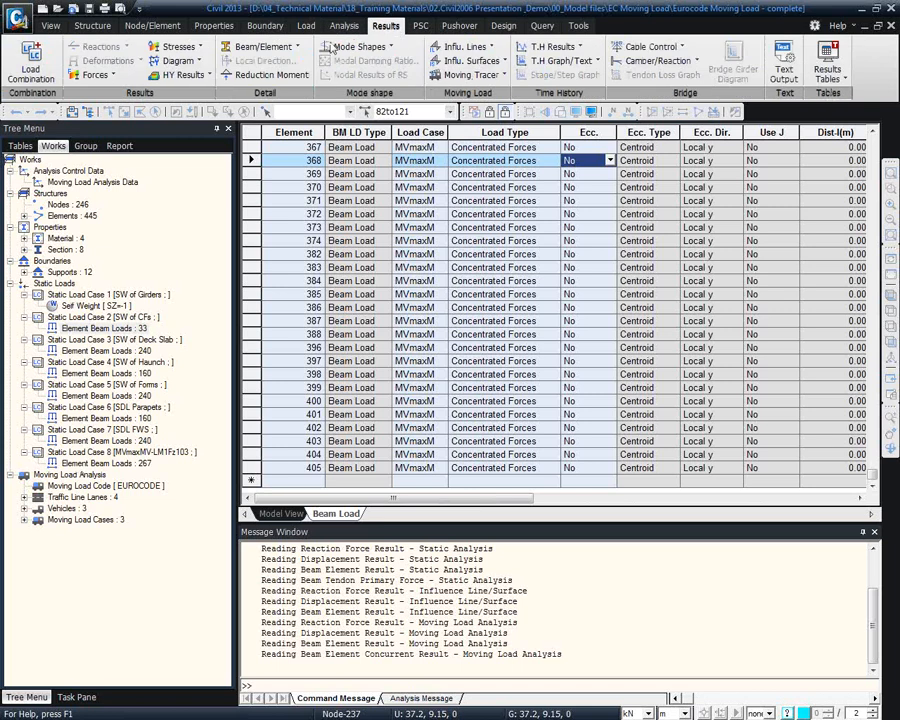
click(30, 60)
click(297, 171)
click(372, 534)
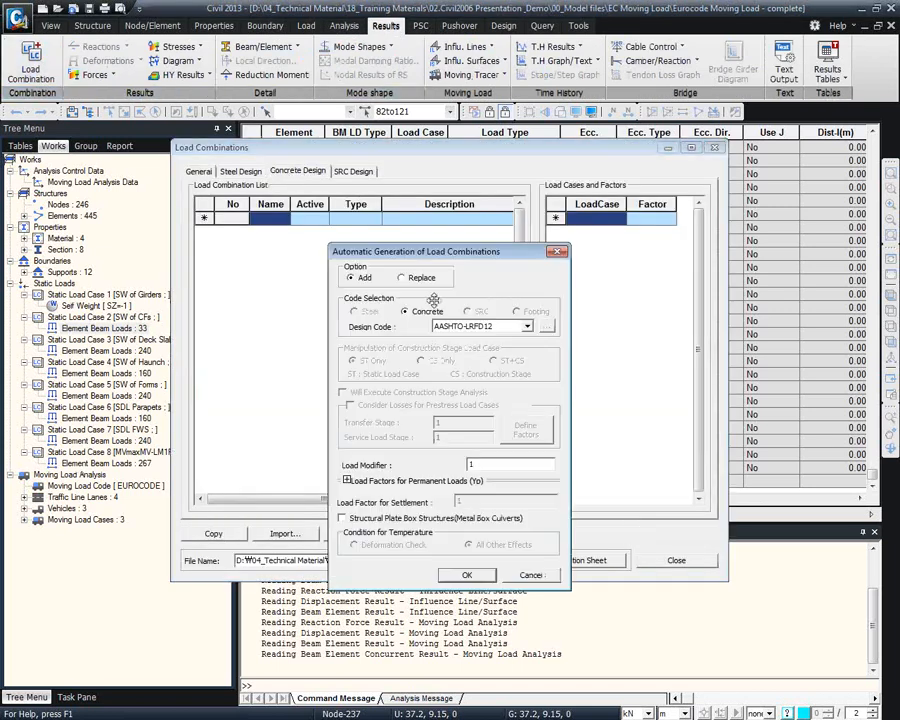
click(465, 568)
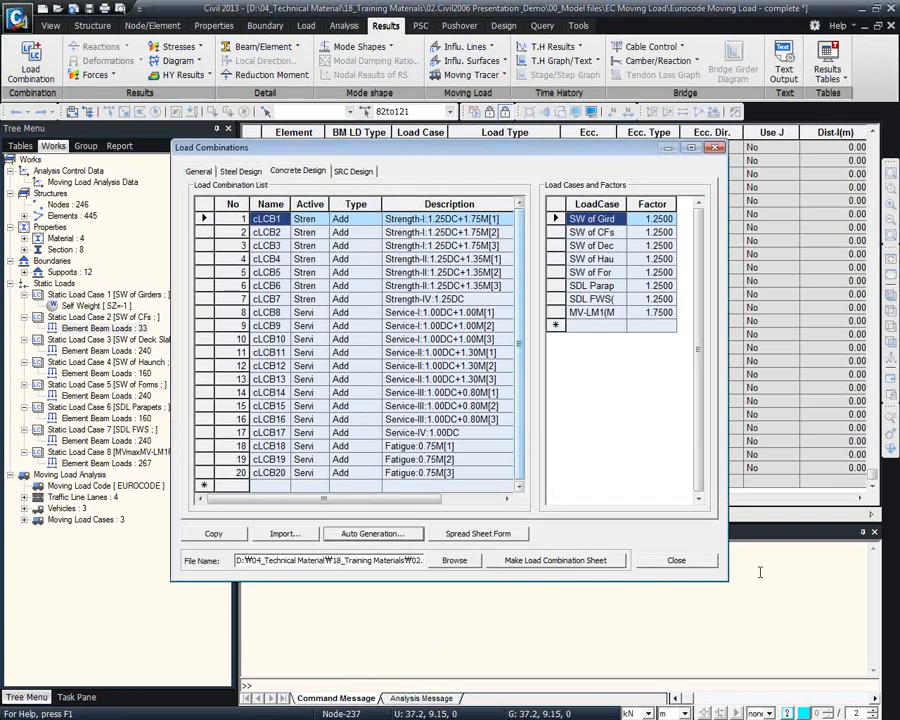
Show the concrete design load combinations in spreadsheet form in an enlarged dialog and select all rows
click(478, 534)
click(695, 150)
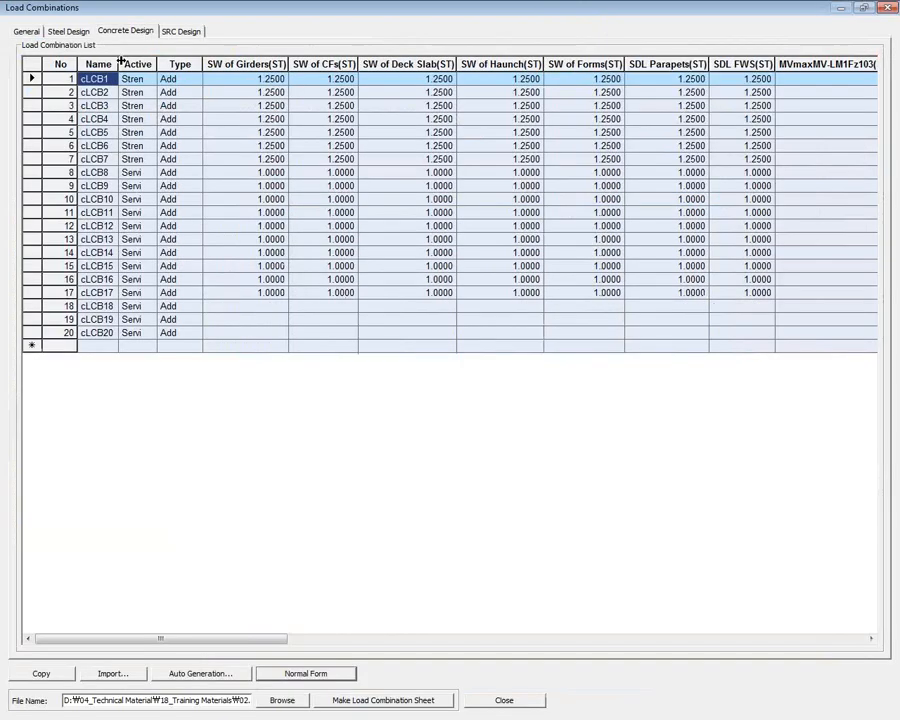
click(34, 64)
click(328, 239)
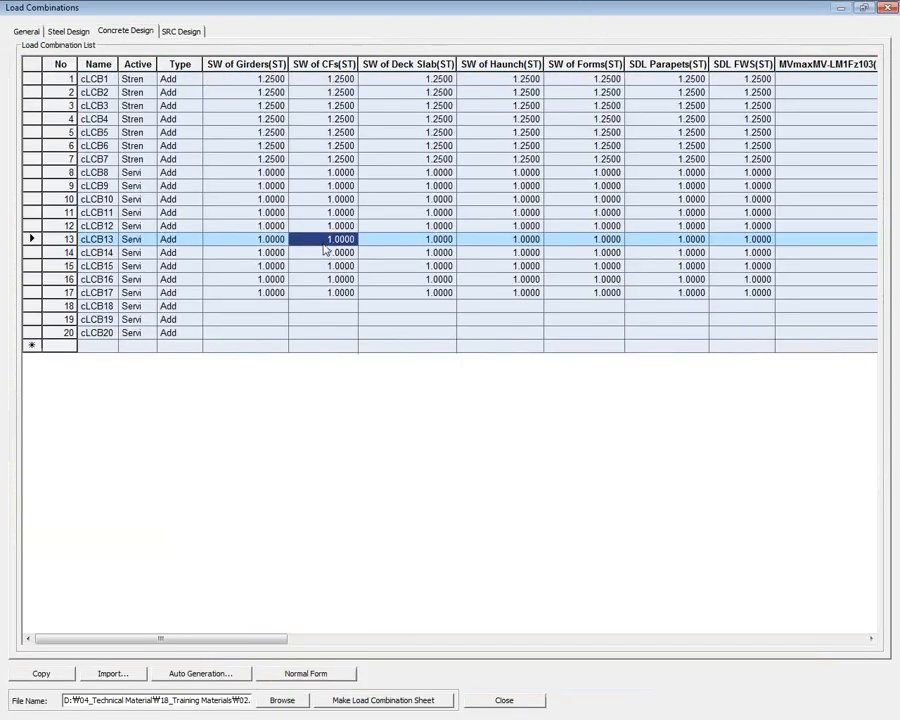
click(32, 64)
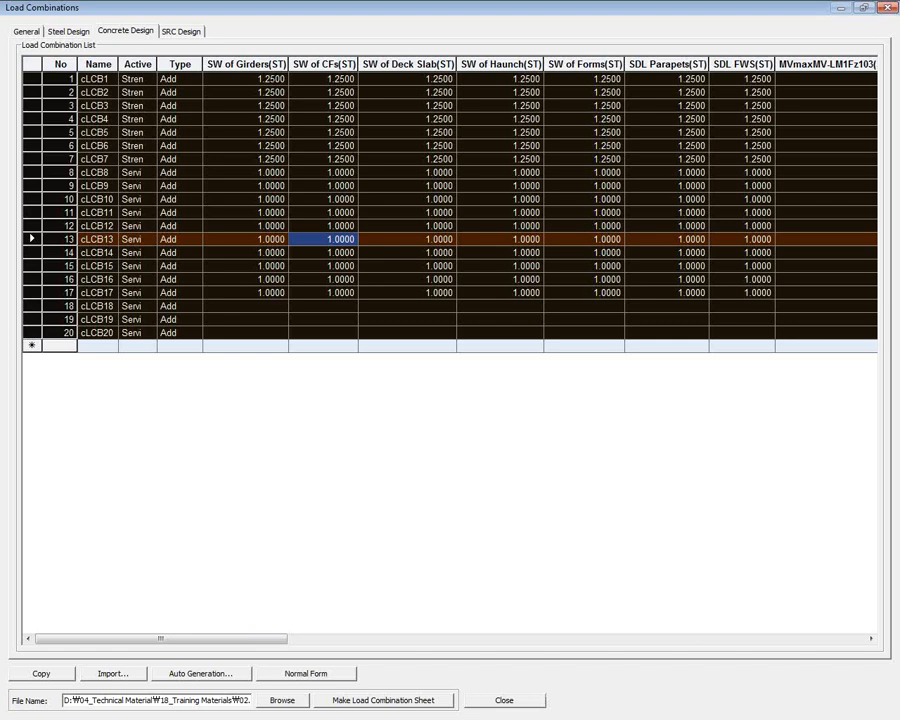
Paste the copied load combinations into Sheet2 of the Excel workbook, then return to Civil
key(alt+Tab)
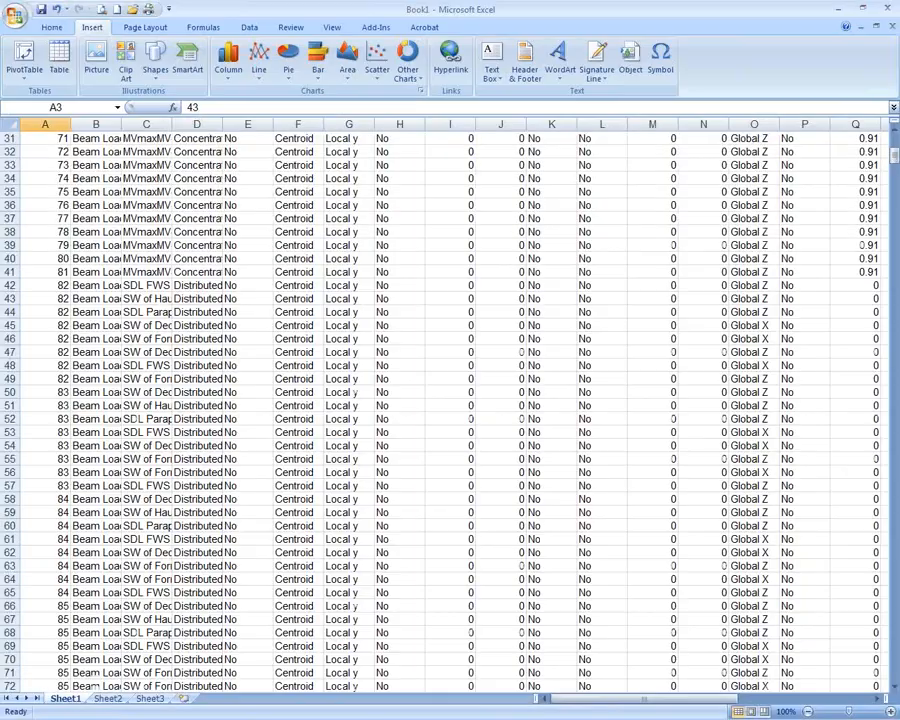
click(108, 699)
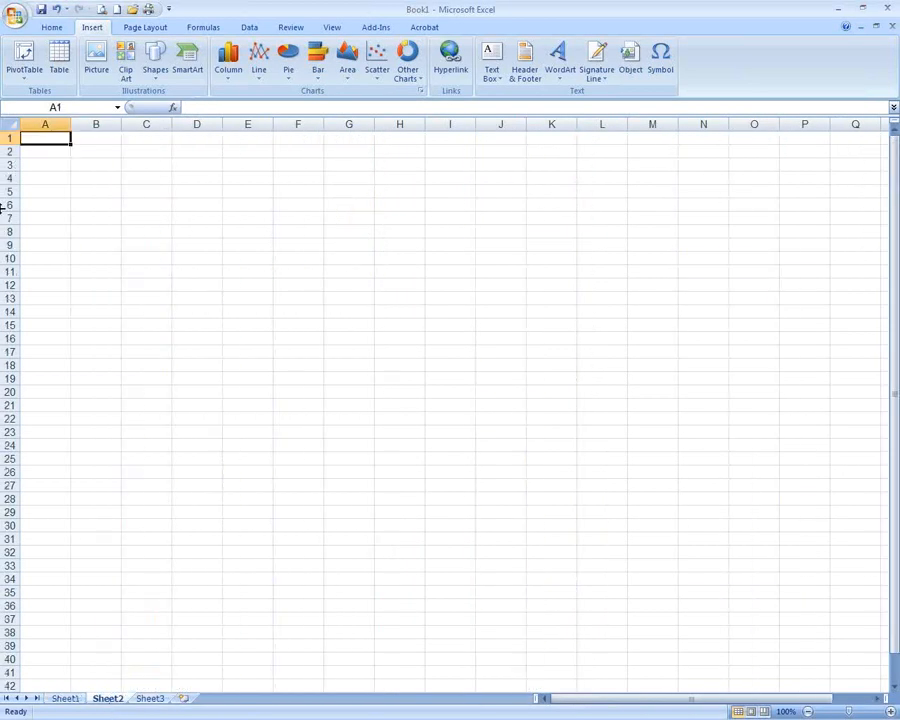
key(ctrl+v)
click(399, 291)
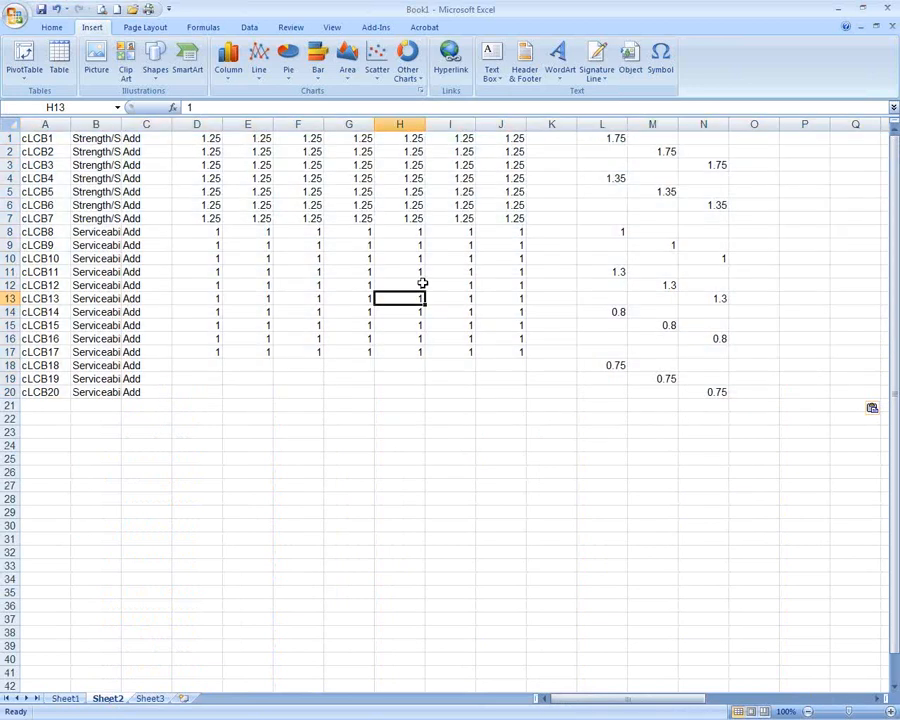
ctrl+scroll(406, 398, down, 1)
click(382, 449)
click(840, 9)
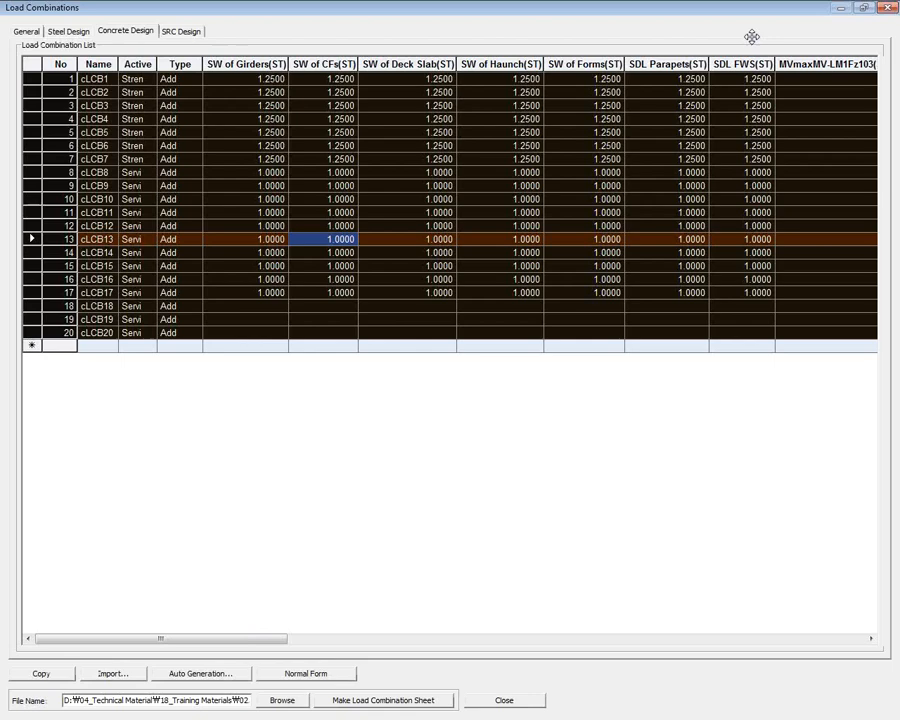
Close the load combinations and open the Model 1 S-C Response model, discarding changes to Eurocode Moving Load - complete
click(886, 8)
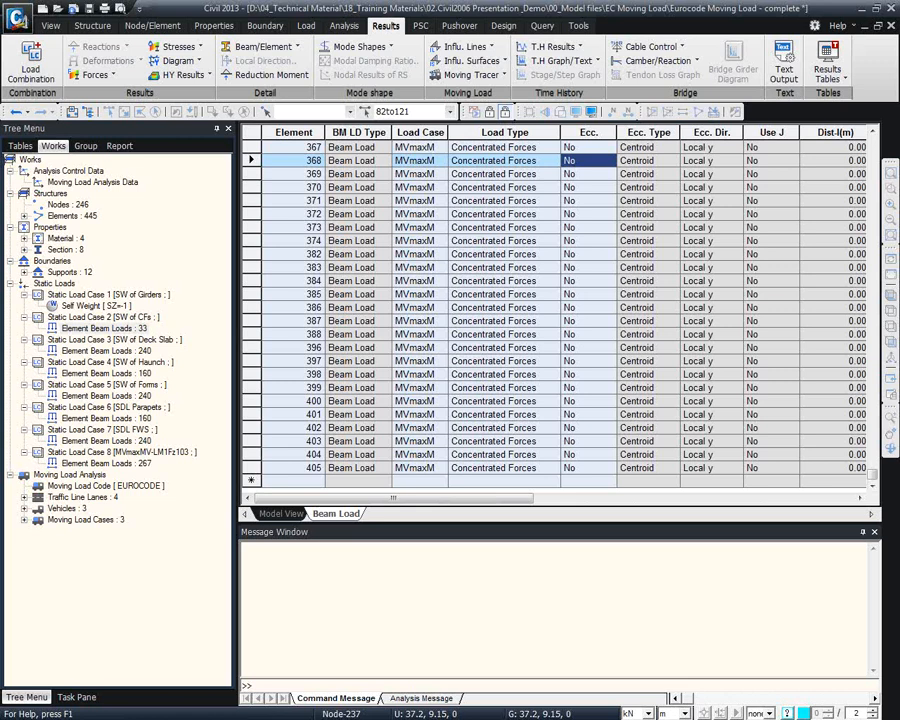
click(57, 8)
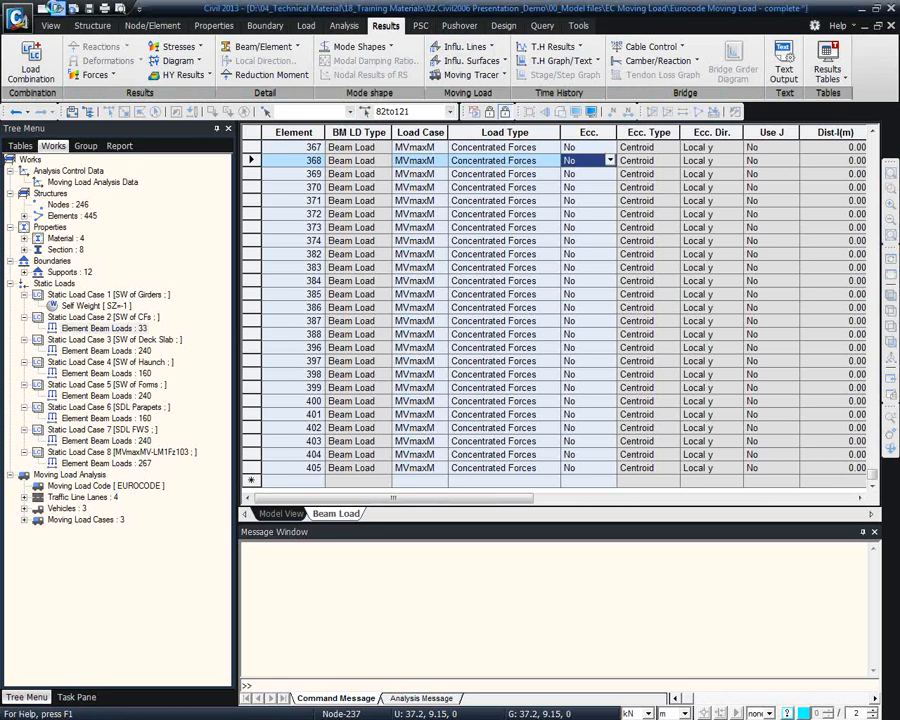
click(803, 639)
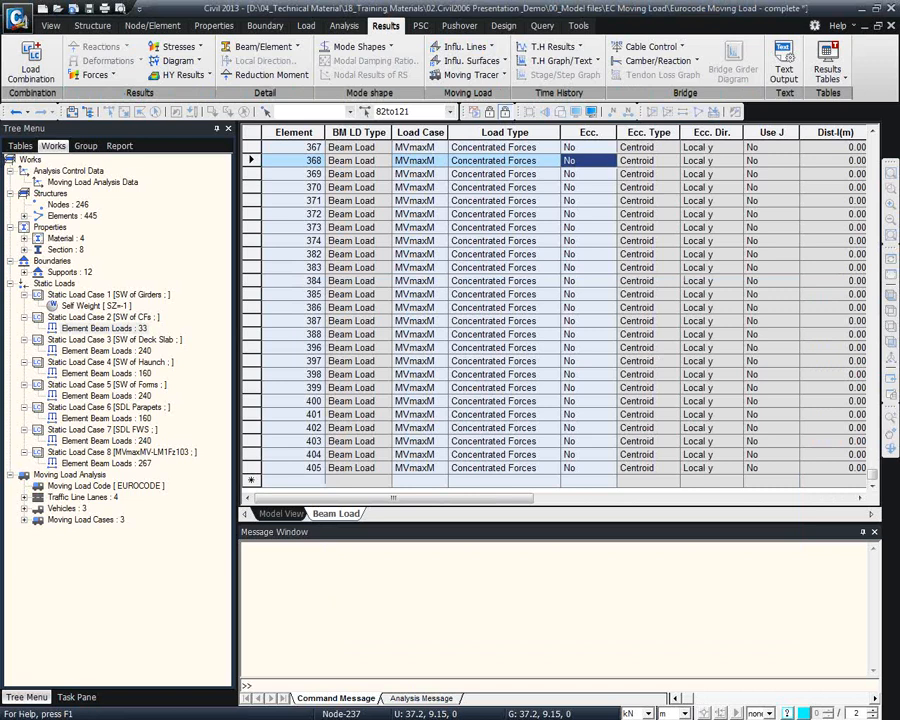
drag(425, 134, 436, 169)
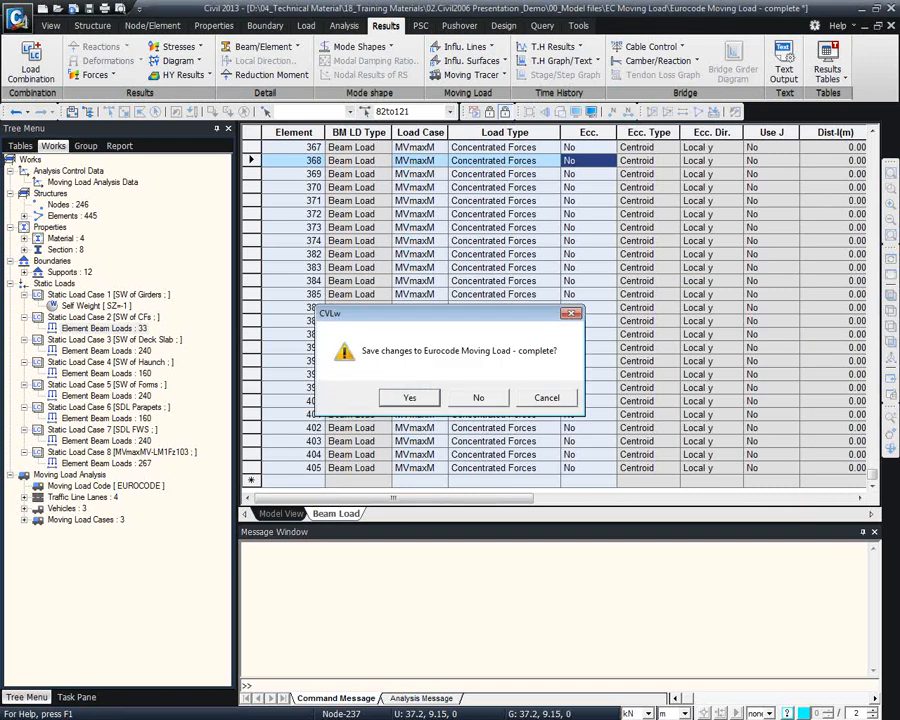
click(505, 397)
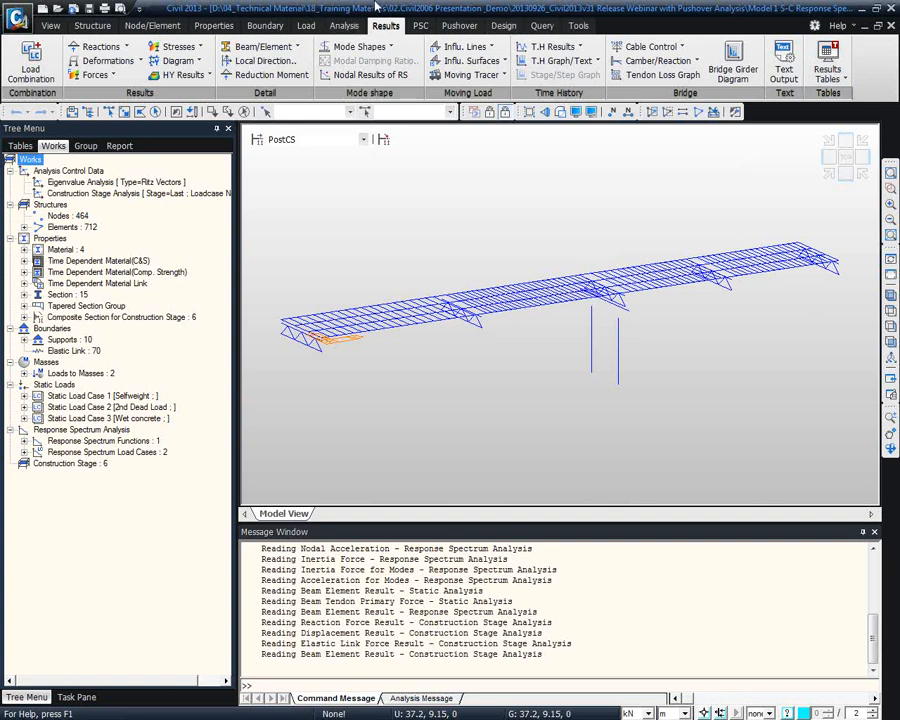
Bring up the load combinations and compare the General, Steel Design and Concrete Design lists
click(31, 62)
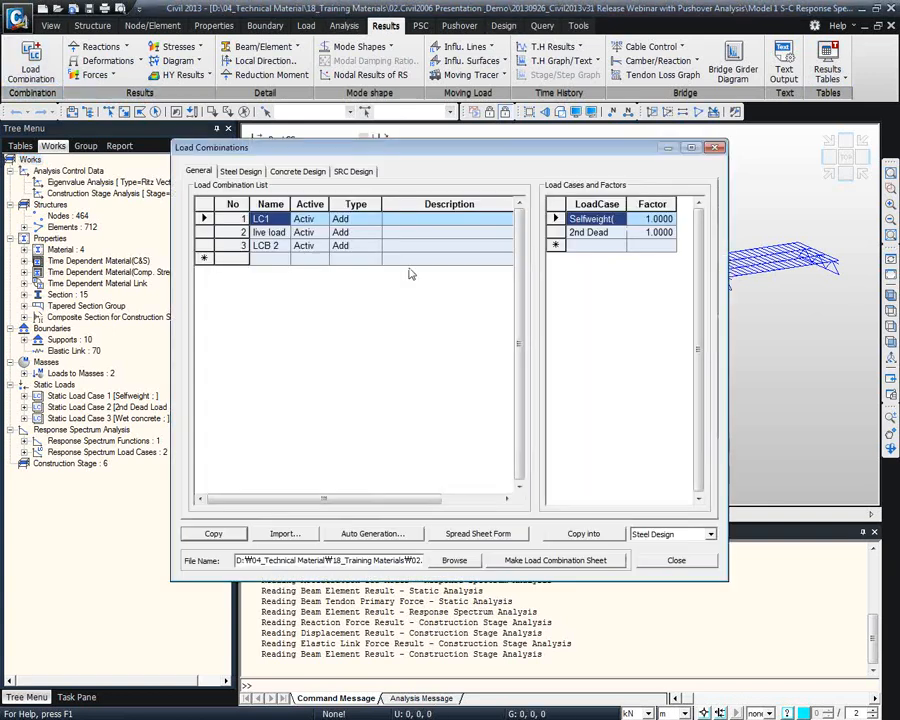
click(205, 204)
click(369, 232)
click(376, 233)
click(411, 234)
click(240, 171)
click(297, 171)
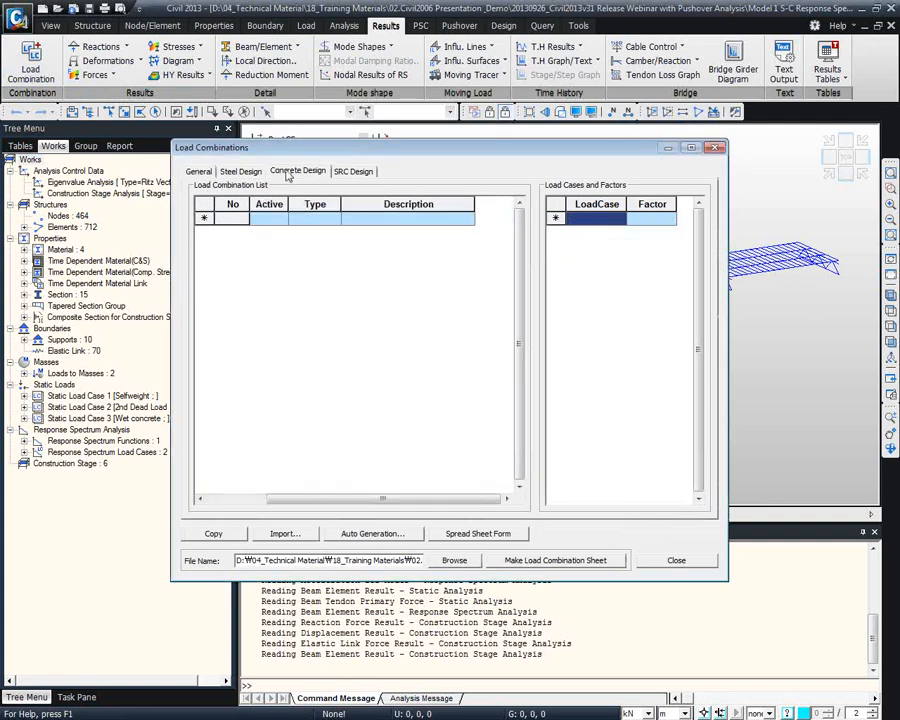
click(198, 171)
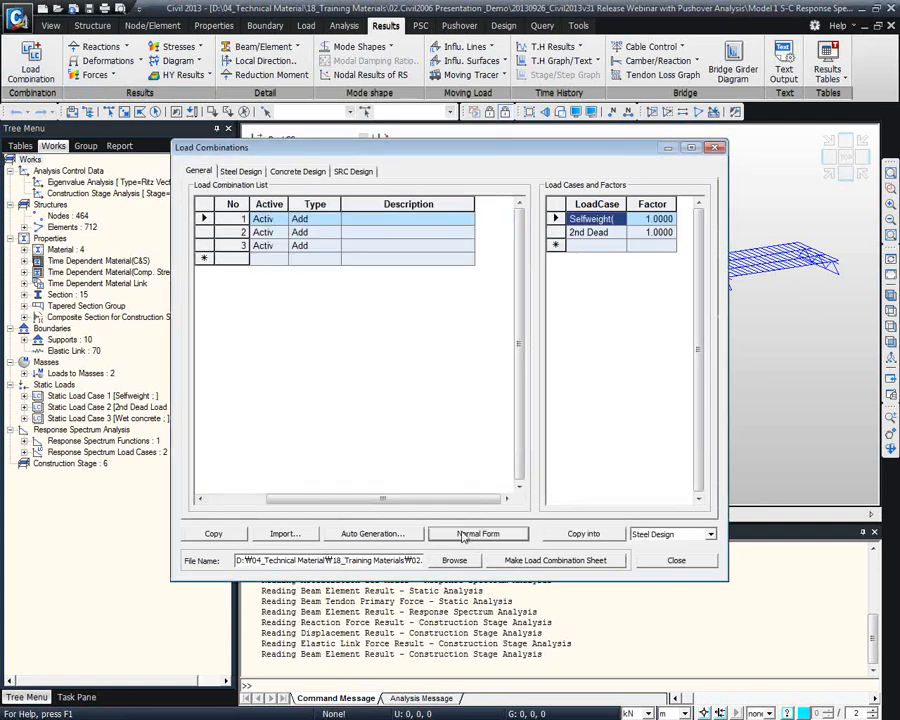
Show the General load combinations in spreadsheet form and examine the 2nd Dead Load factors of live load and LCB 2
click(478, 533)
click(471, 233)
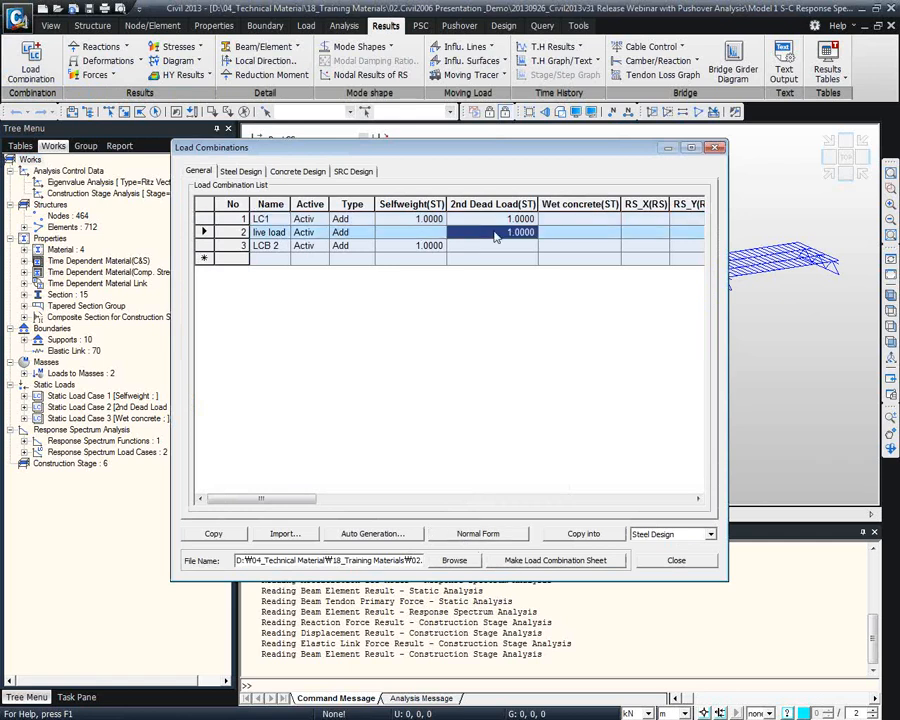
click(493, 245)
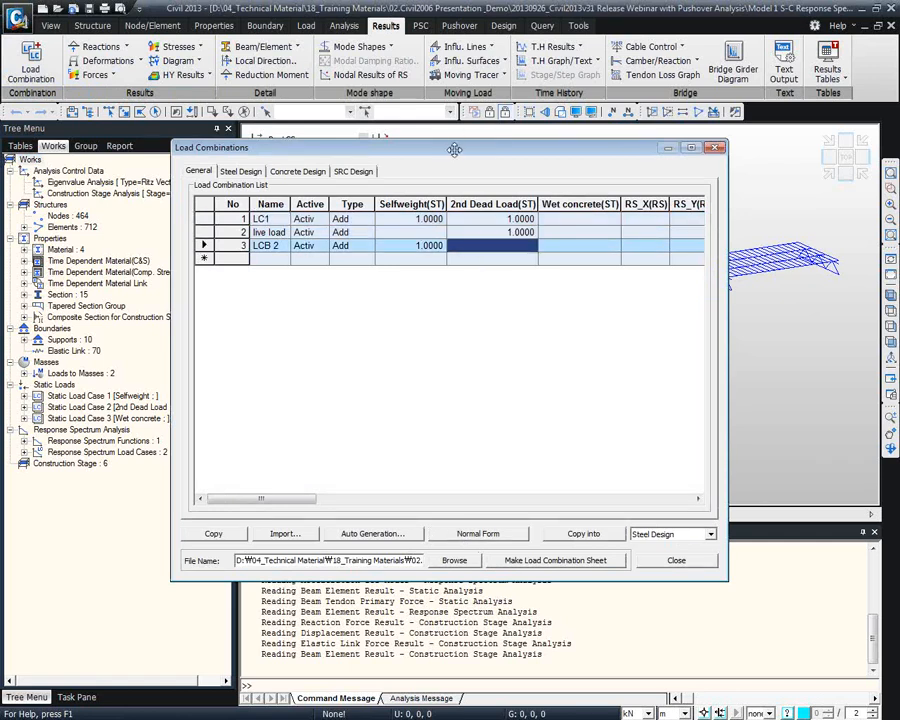
Select the entire General load combination list, then inspect the Selfweight and 2nd Dead Load factors of live load and LCB 2
drag(455, 149, 360, 90)
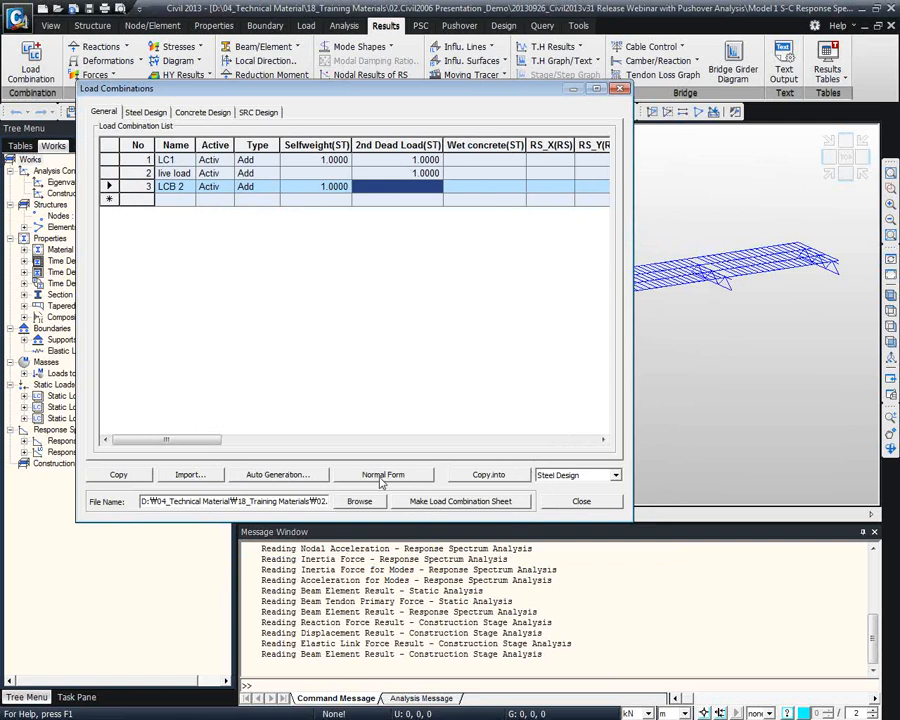
click(114, 476)
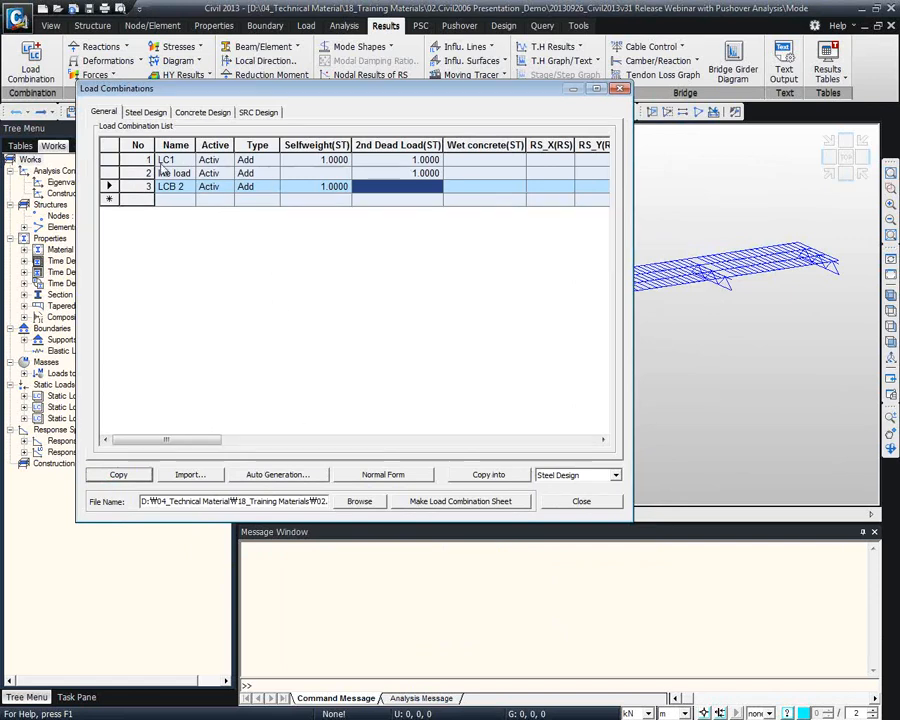
click(110, 145)
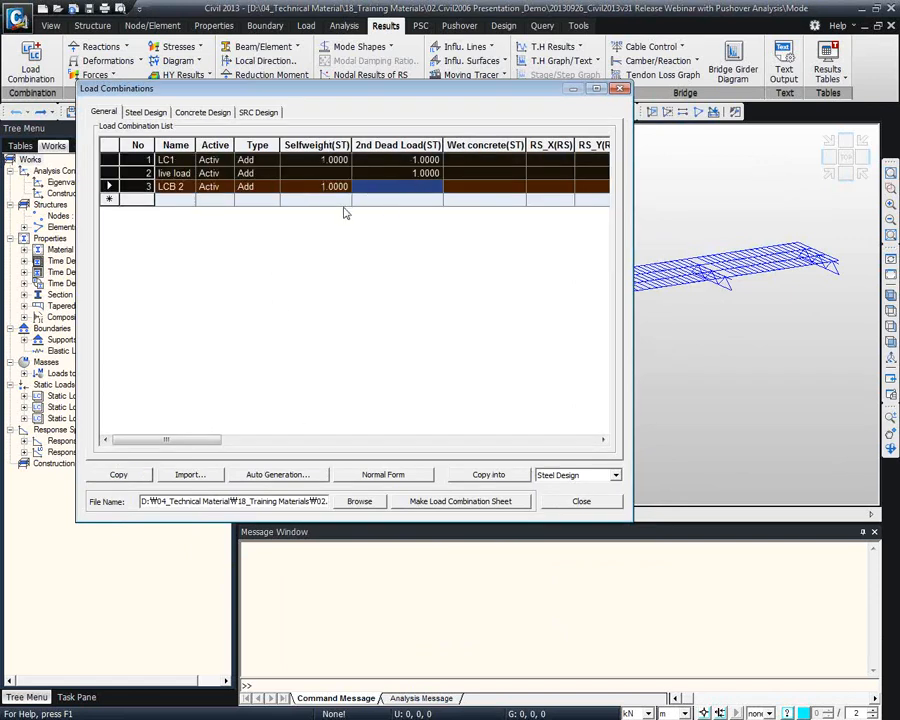
click(320, 173)
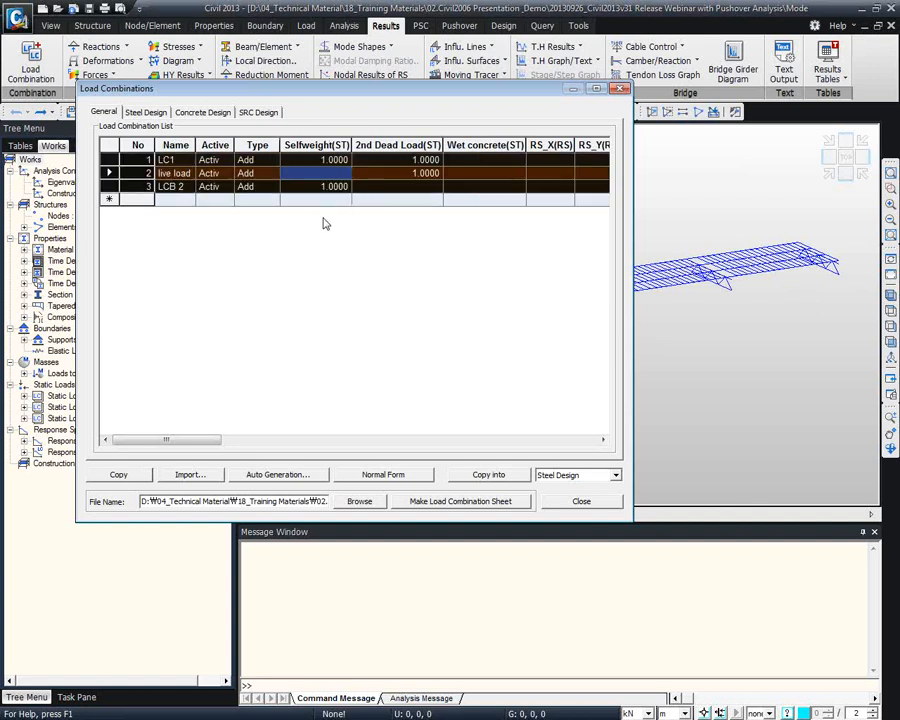
click(390, 185)
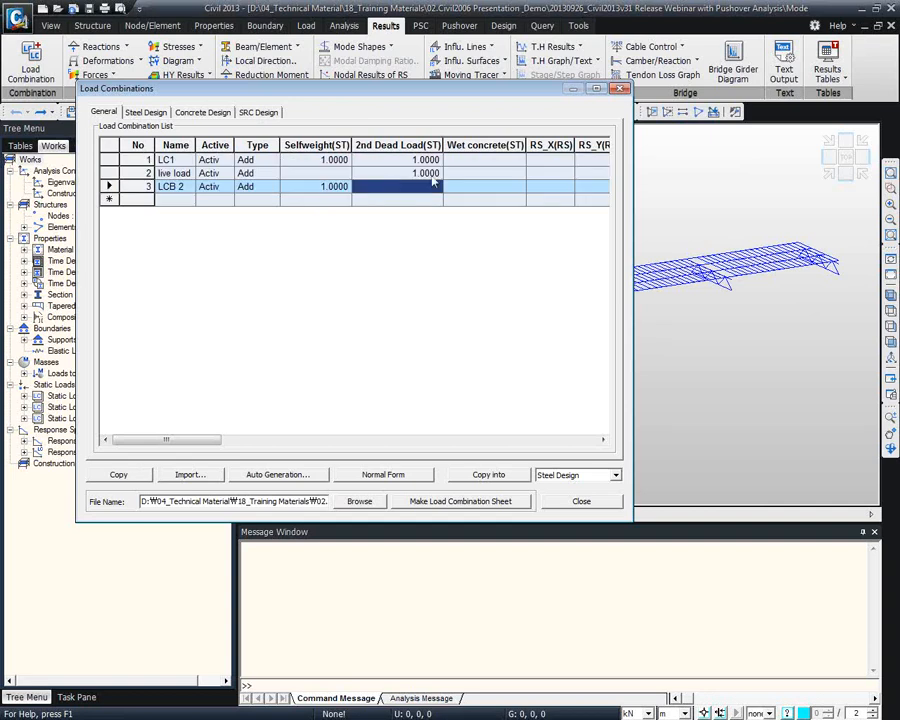
click(390, 174)
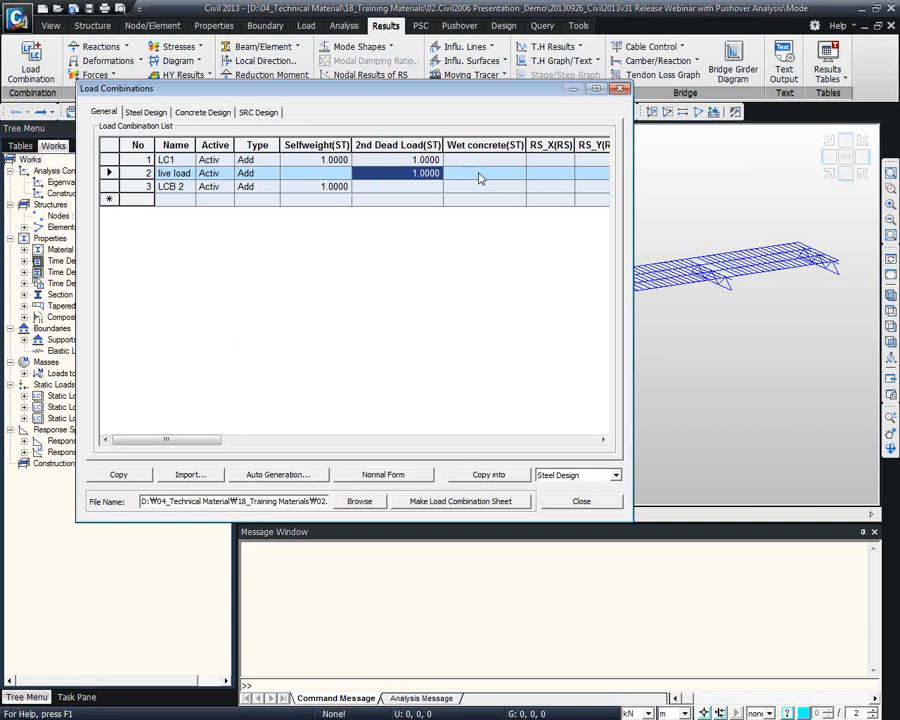
Auto-generate the Concrete Design load combinations and view the list enlarged before restoring the window size
click(203, 112)
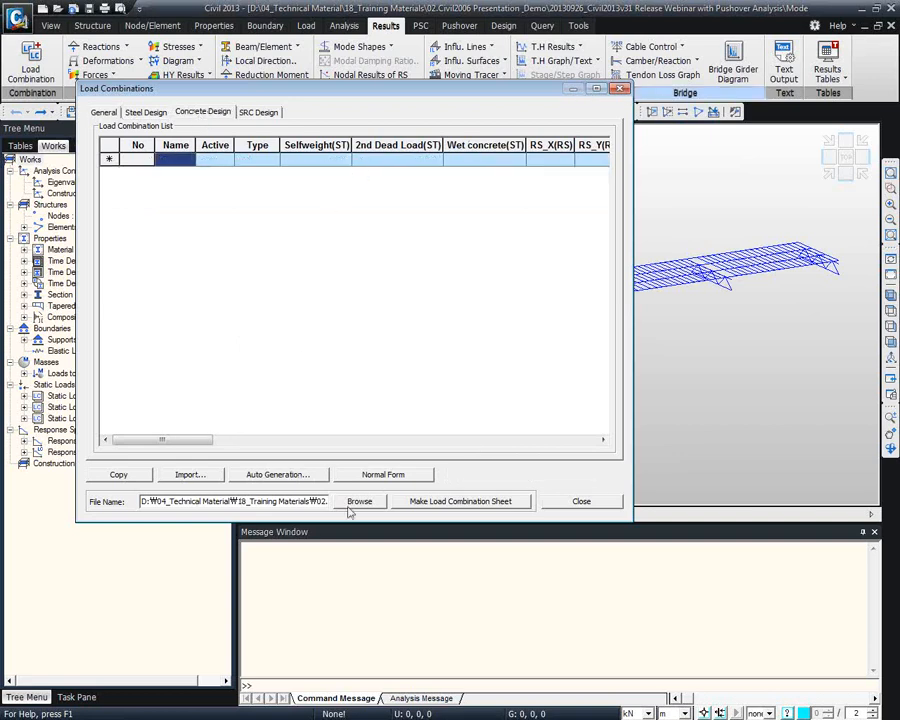
click(282, 476)
click(385, 517)
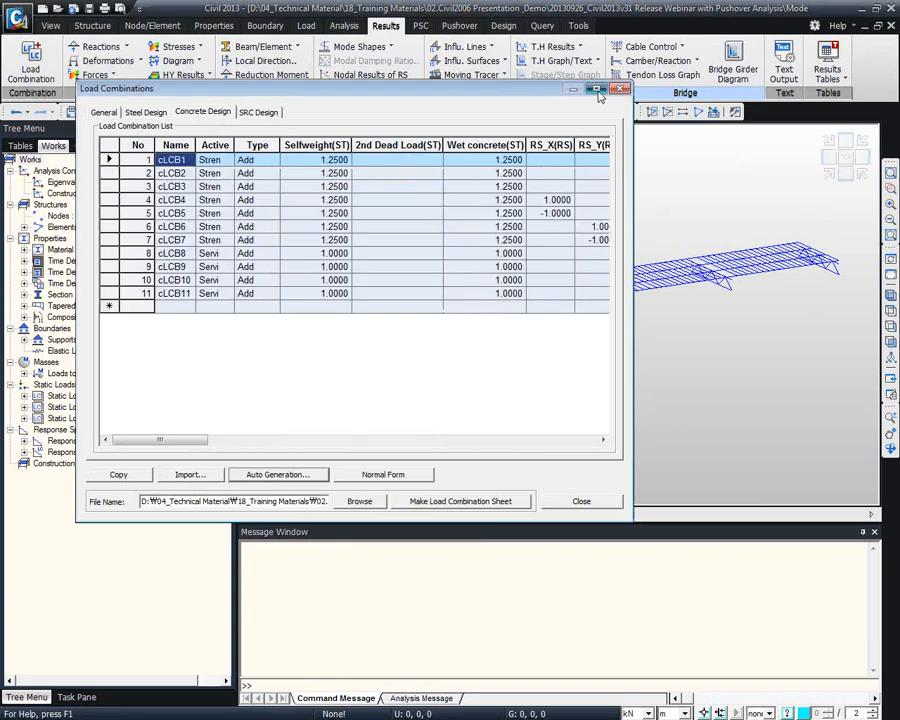
click(596, 89)
click(471, 203)
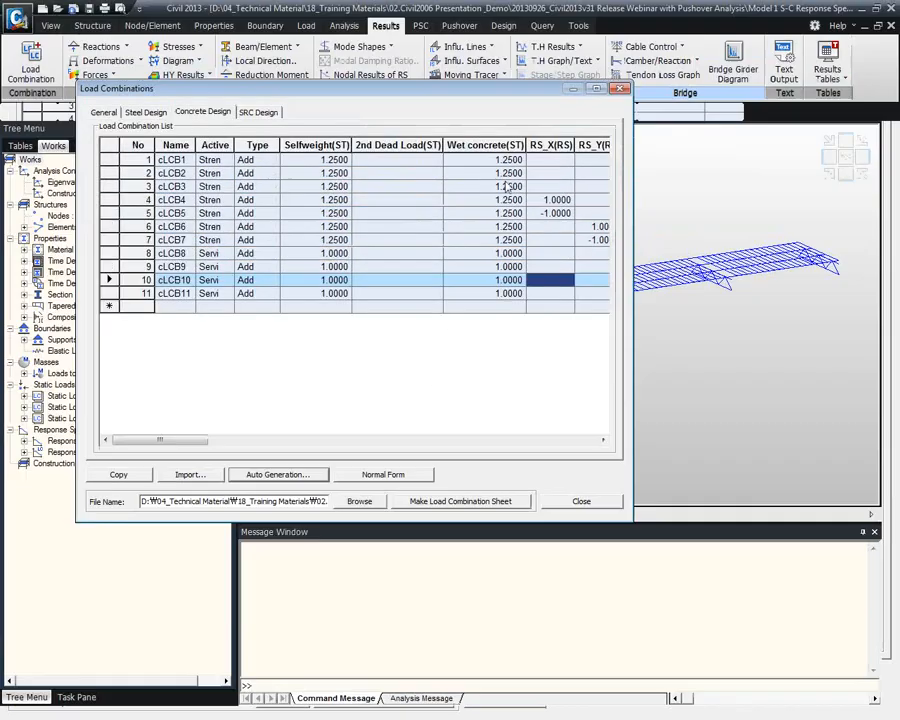
click(863, 7)
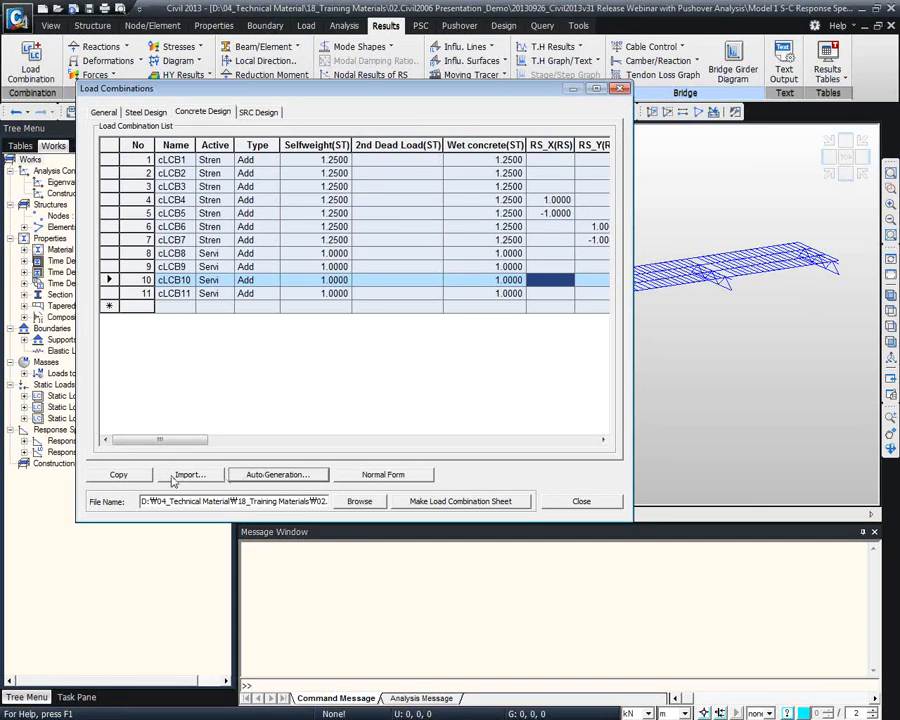
Check the load combination file name at the end of its full path
drag(279, 502, 426, 502)
click(297, 502)
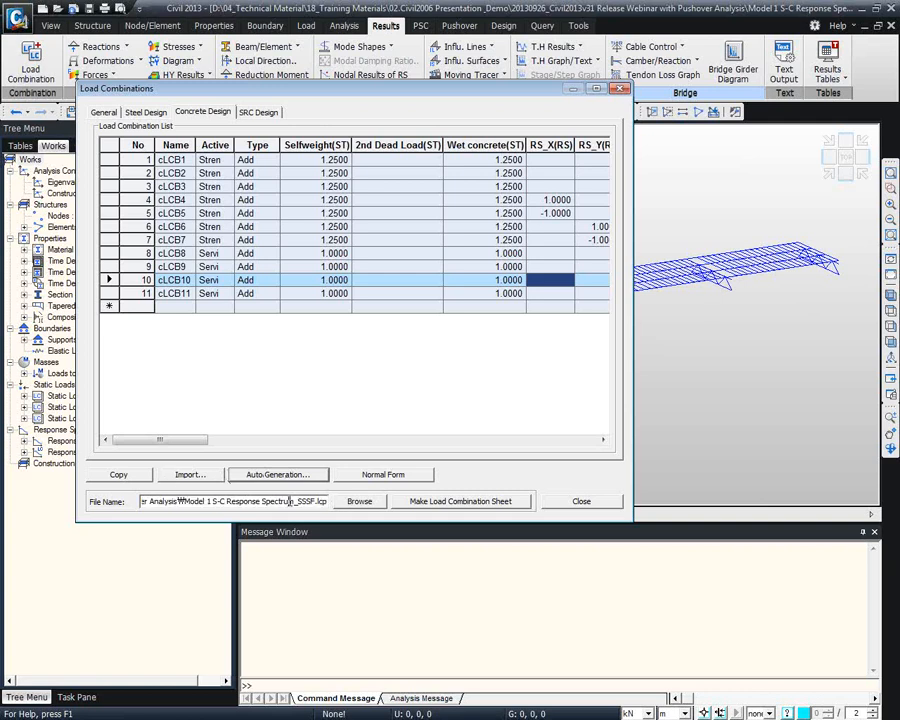
drag(269, 506, 331, 504)
drag(194, 504, 339, 515)
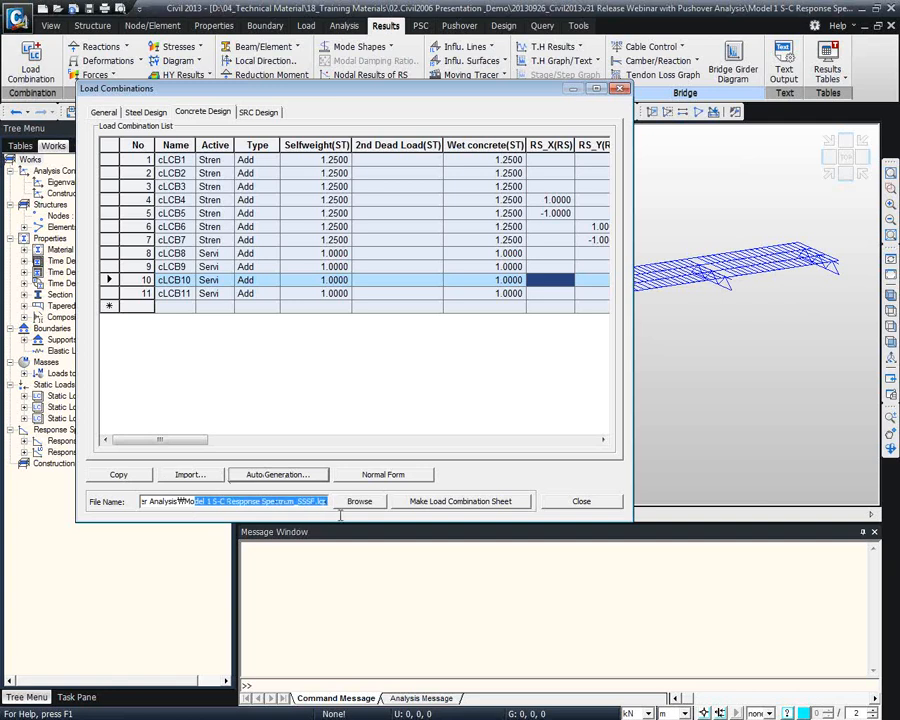
click(273, 505)
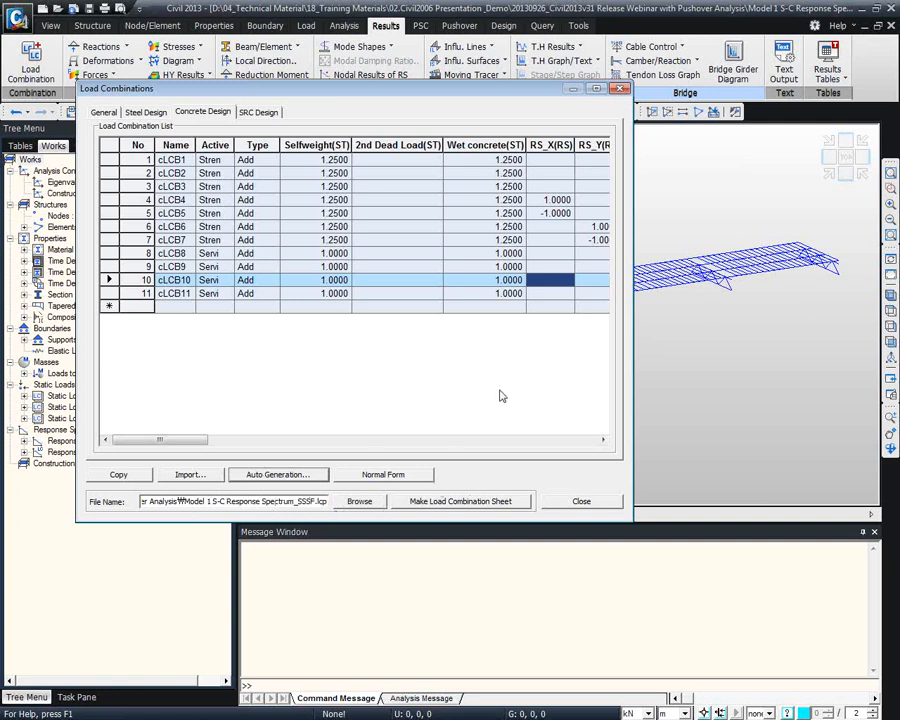
Review the Concrete Design combinations through full-list, column and cell-range selections, then close the load combinations
click(122, 145)
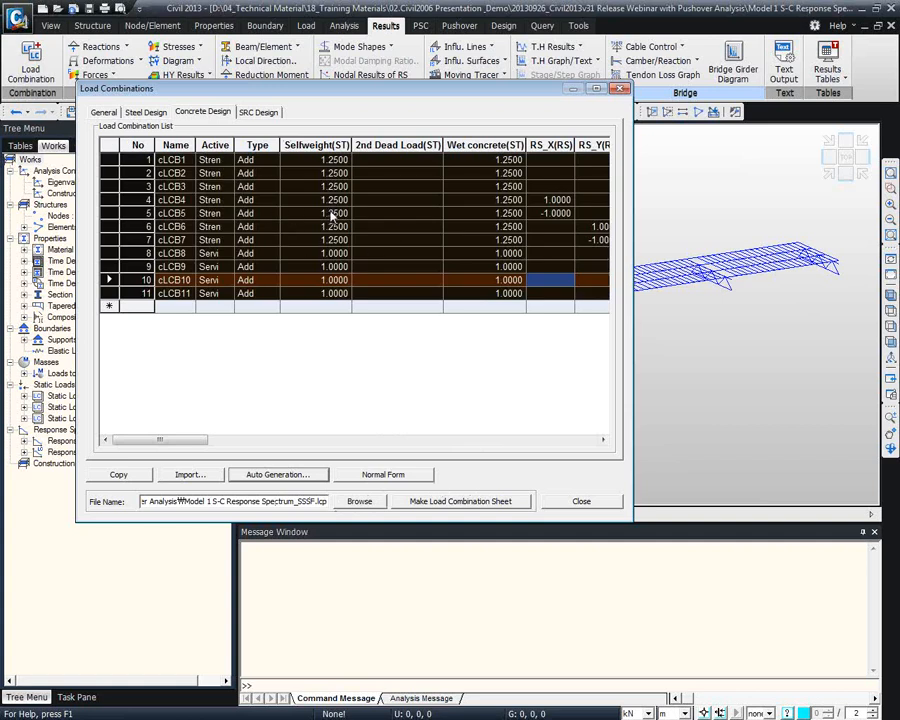
click(215, 145)
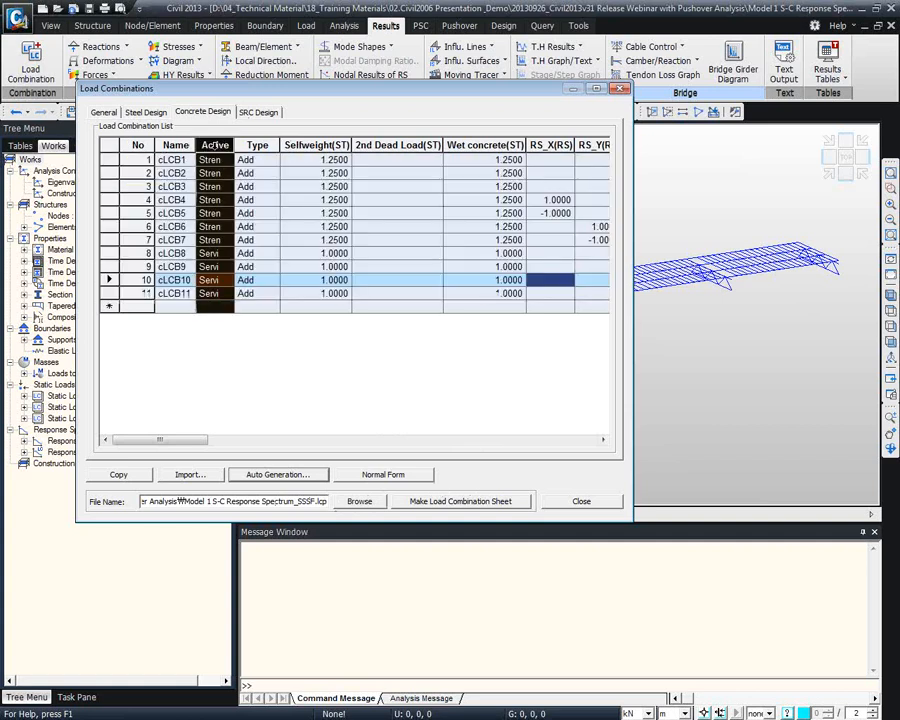
click(300, 145)
click(405, 213)
drag(168, 160, 590, 301)
click(592, 280)
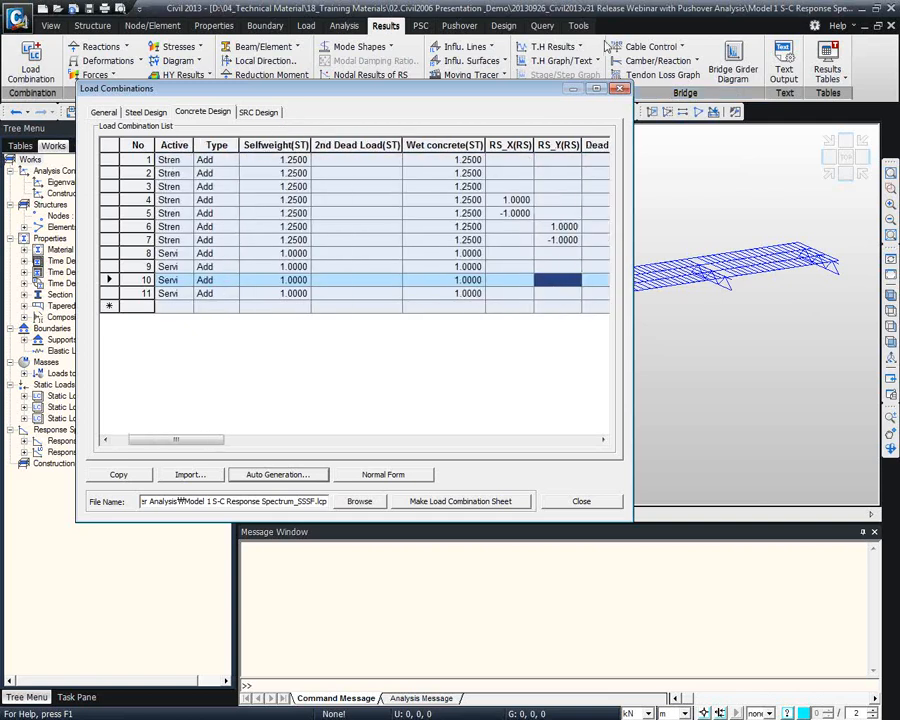
click(620, 90)
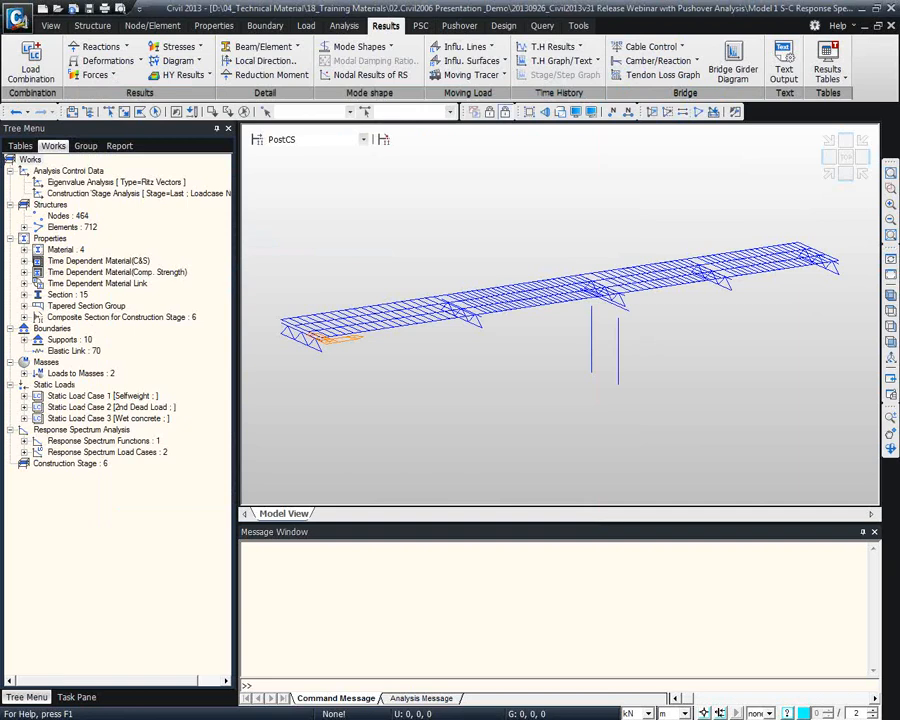
Expand the response spectrum analysis data, inspect the AASHTO LRFD function's curve and close it
right_click(86, 430)
click(88, 436)
double_click(118, 452)
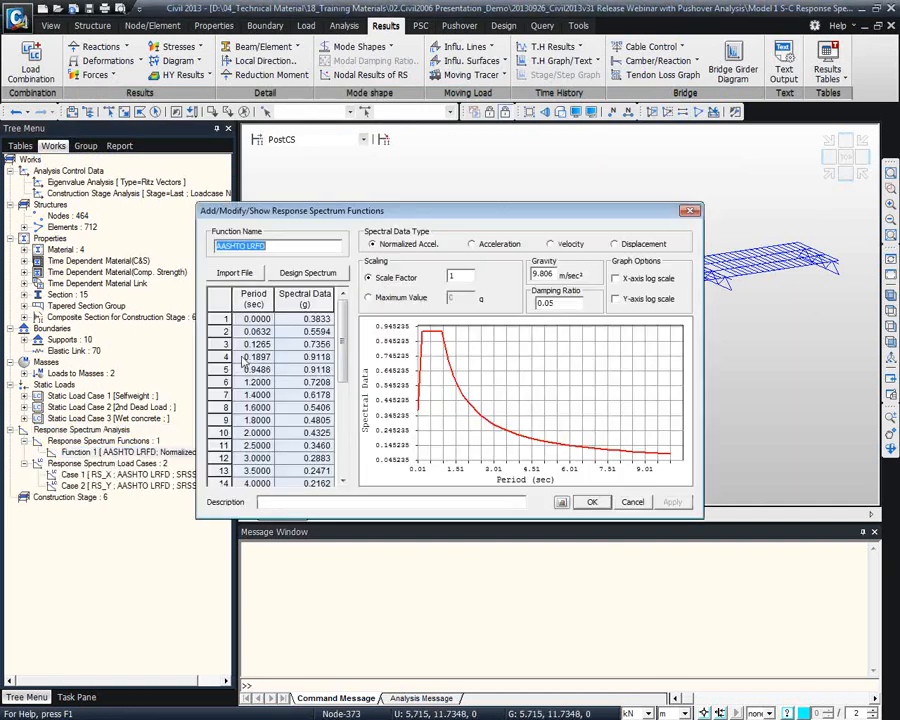
click(693, 211)
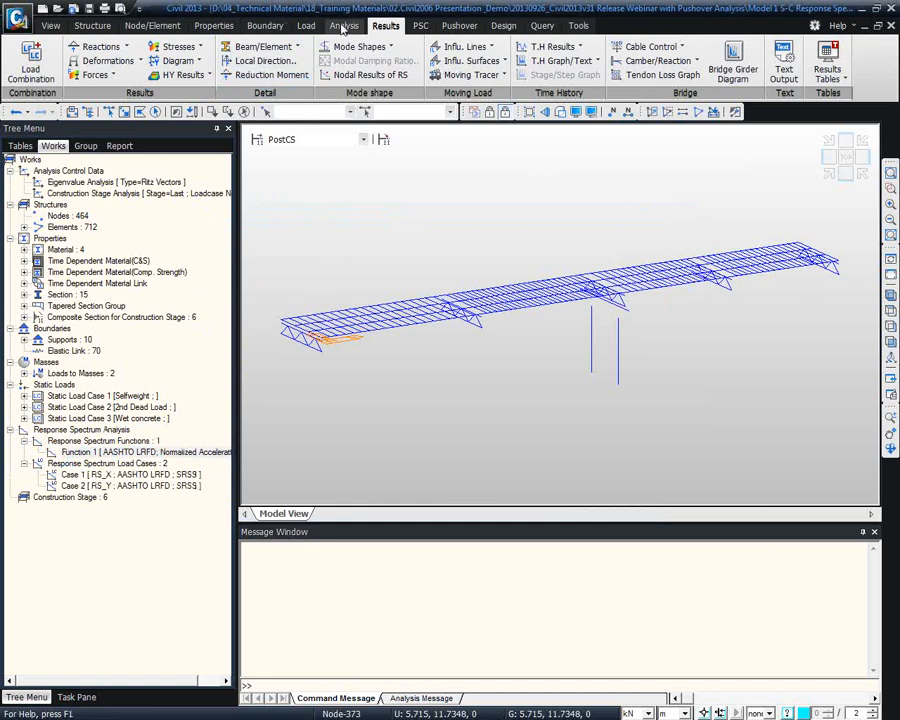
Start a new seismic response spectrum function and base its design spectrum on Eurocode-8(2004)
click(277, 26)
click(305, 26)
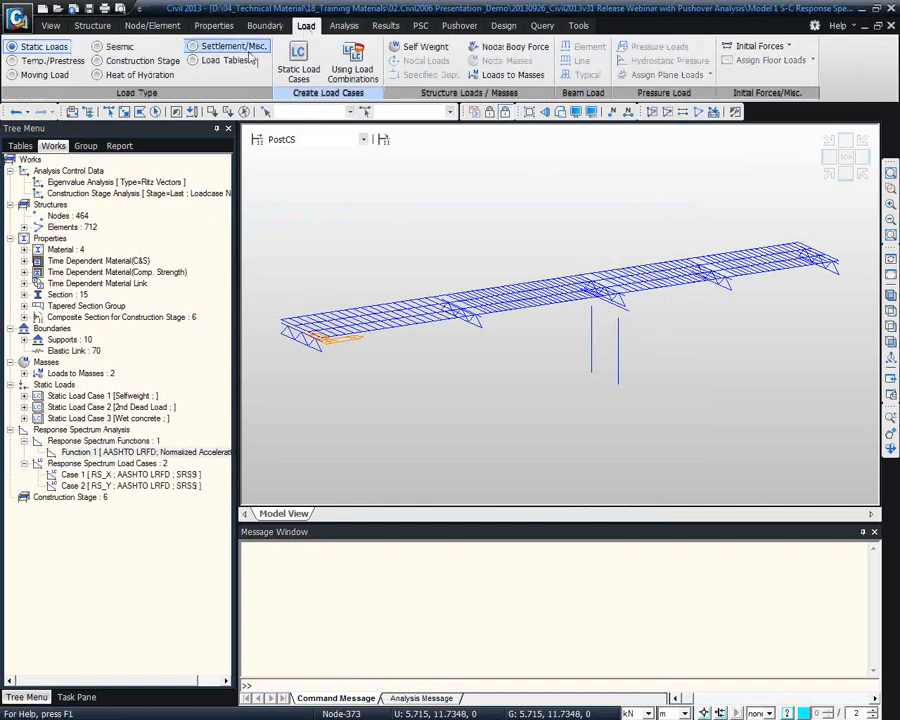
click(118, 47)
click(300, 62)
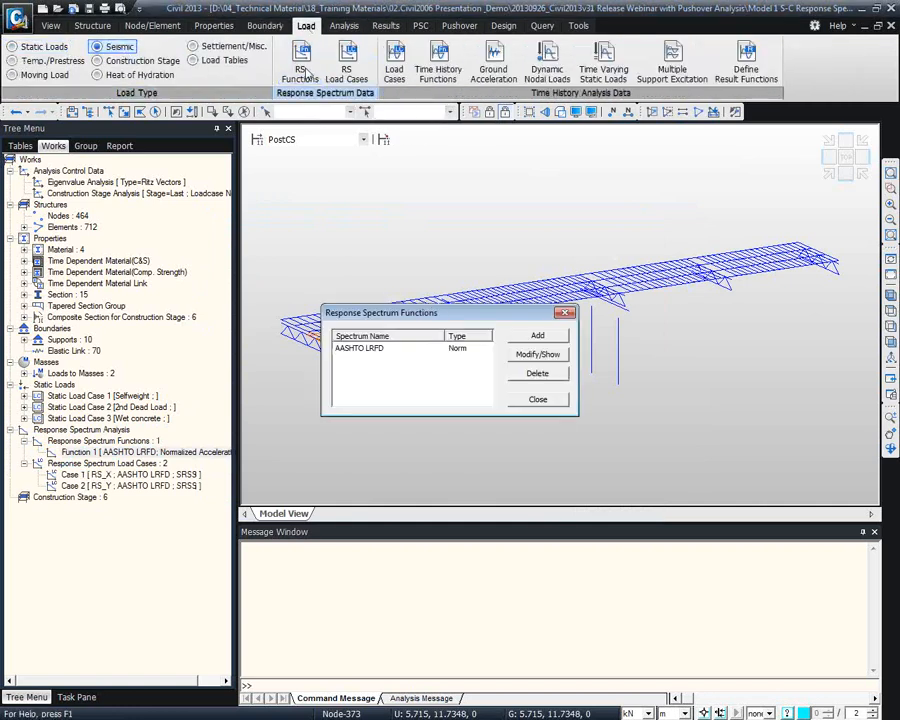
drag(439, 311, 400, 213)
click(502, 240)
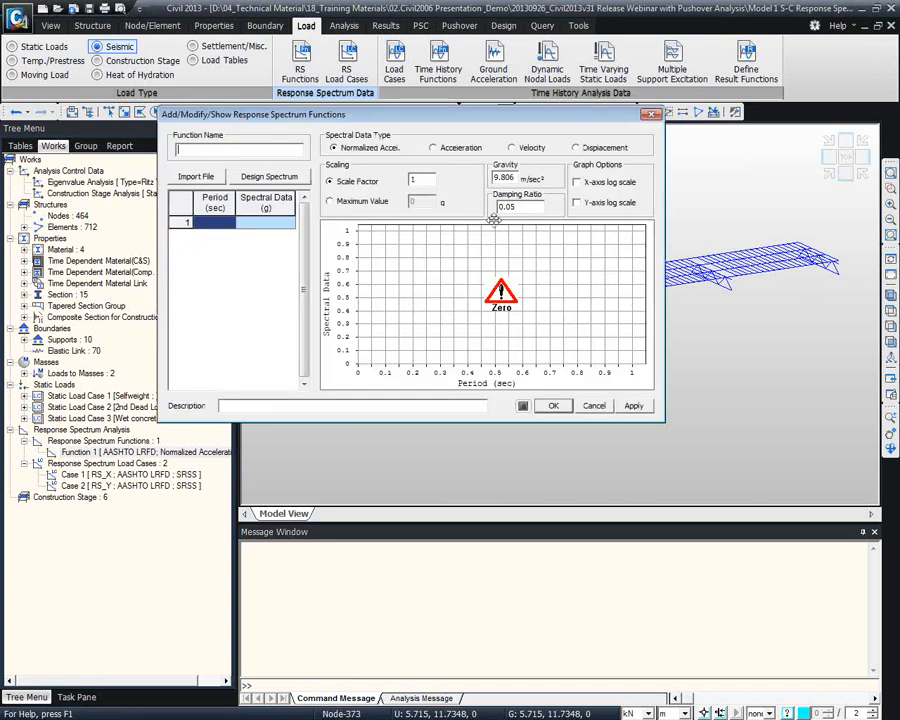
drag(380, 123, 537, 110)
click(400, 189)
click(660, 133)
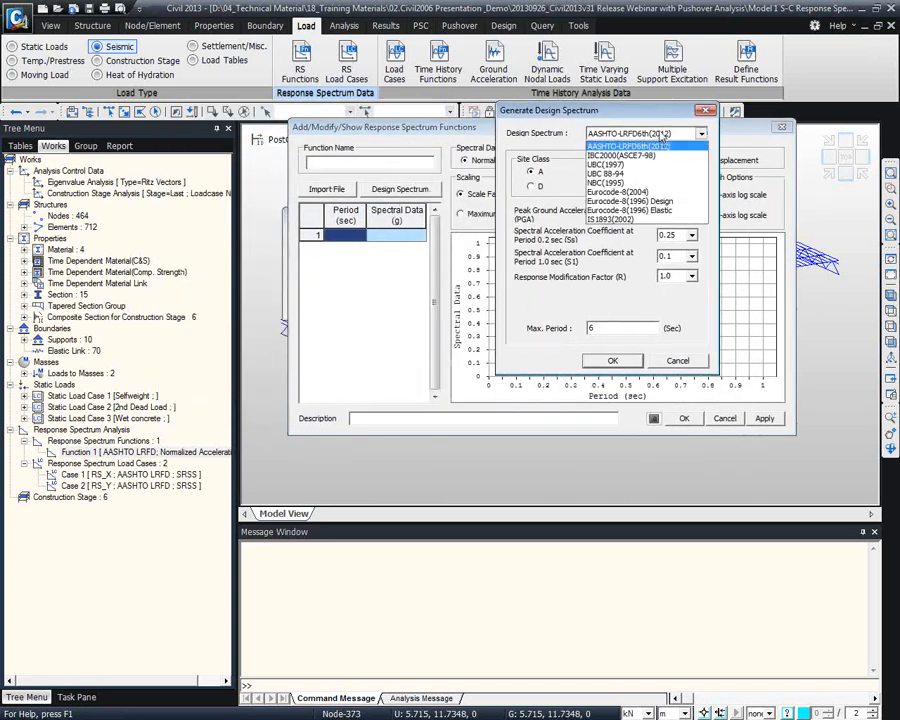
click(625, 192)
drag(633, 110, 676, 133)
Compare the horizontal and vertical elastic and design spectrum types, ending on Horizontal Elastic Spectrum
click(739, 192)
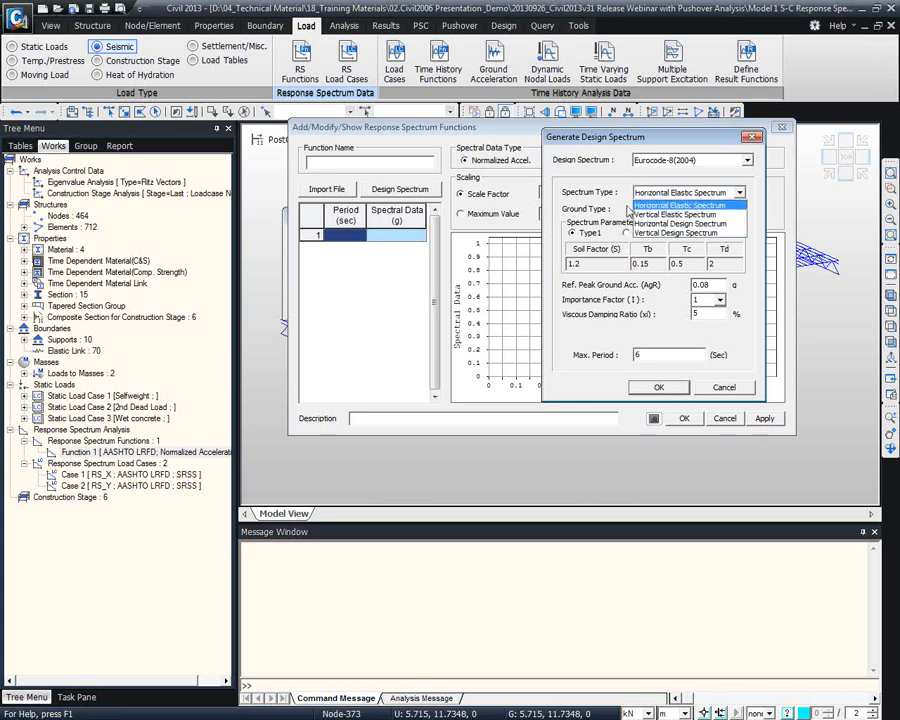
click(705, 224)
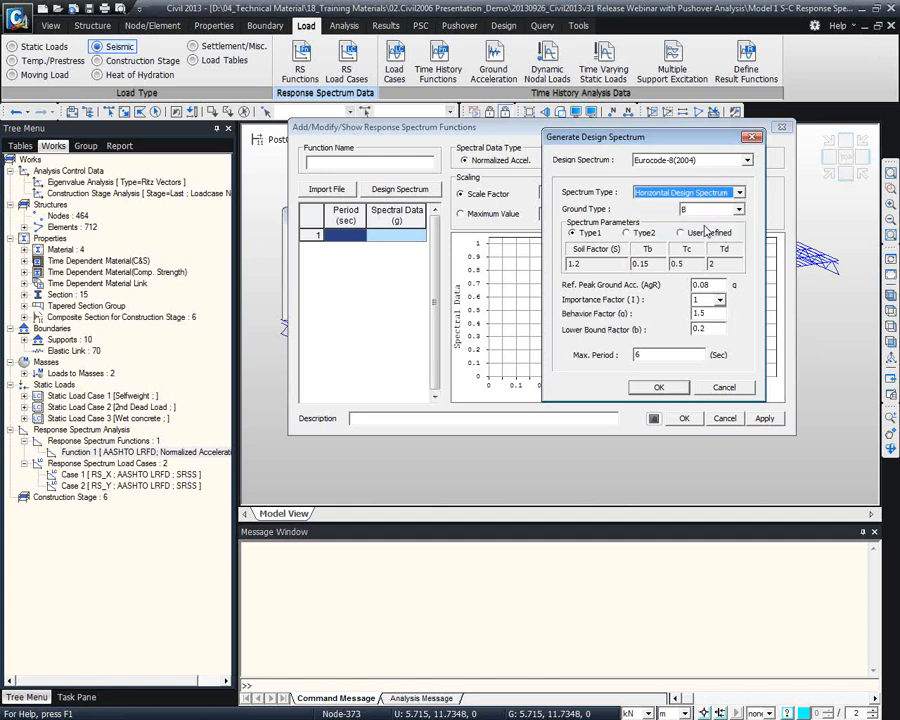
key(Down)
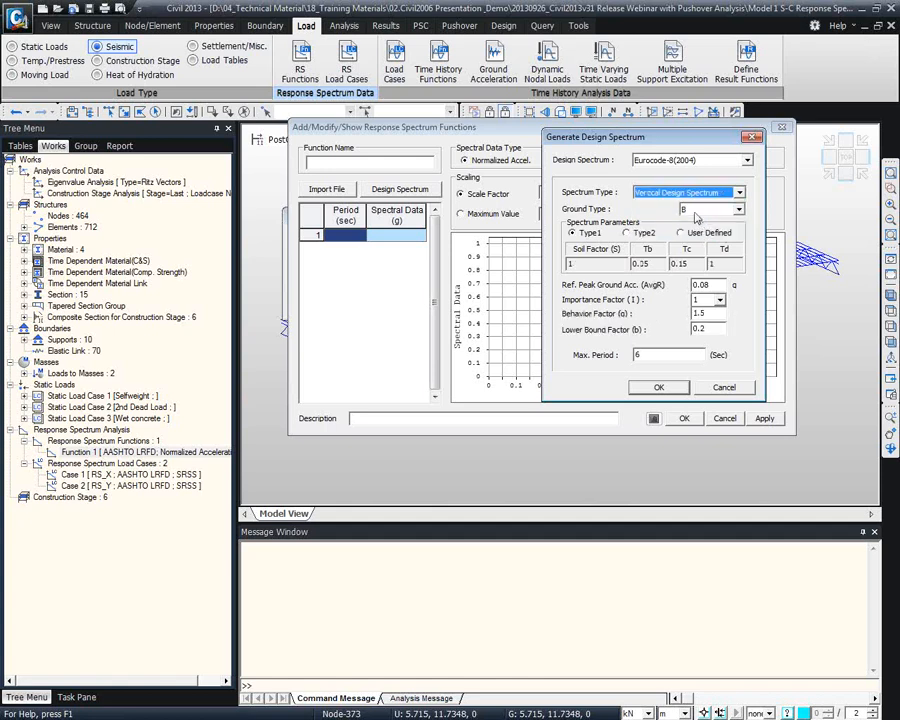
key(Up)
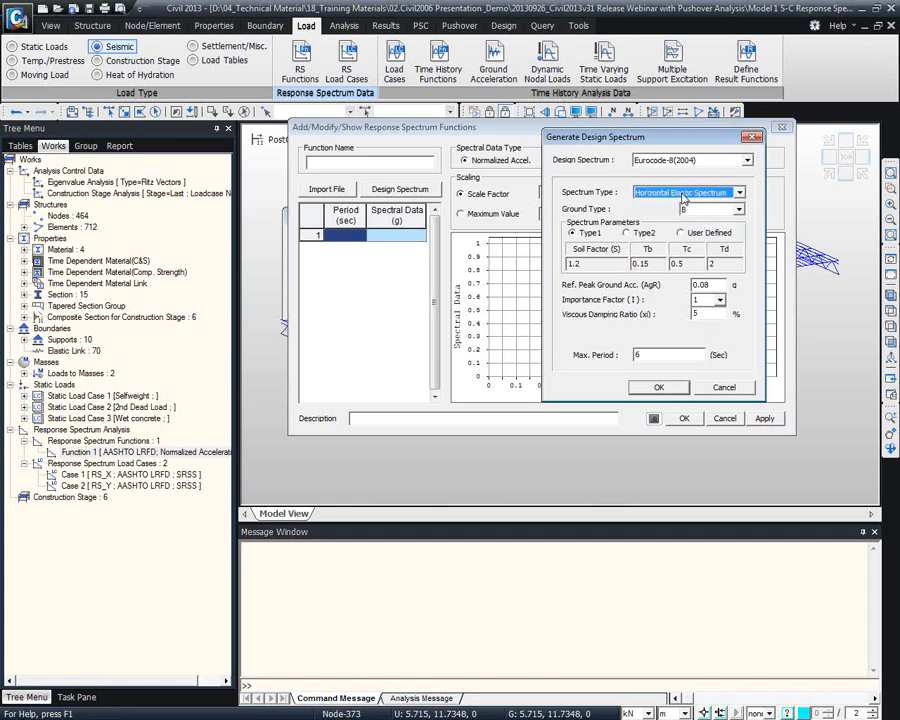
key(Down)
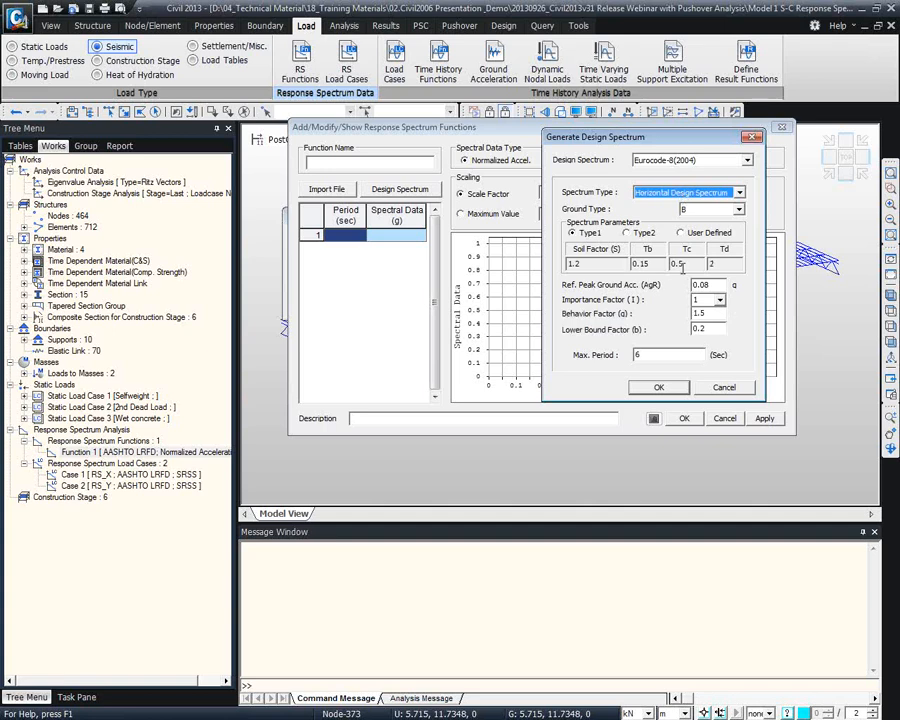
key(Up)
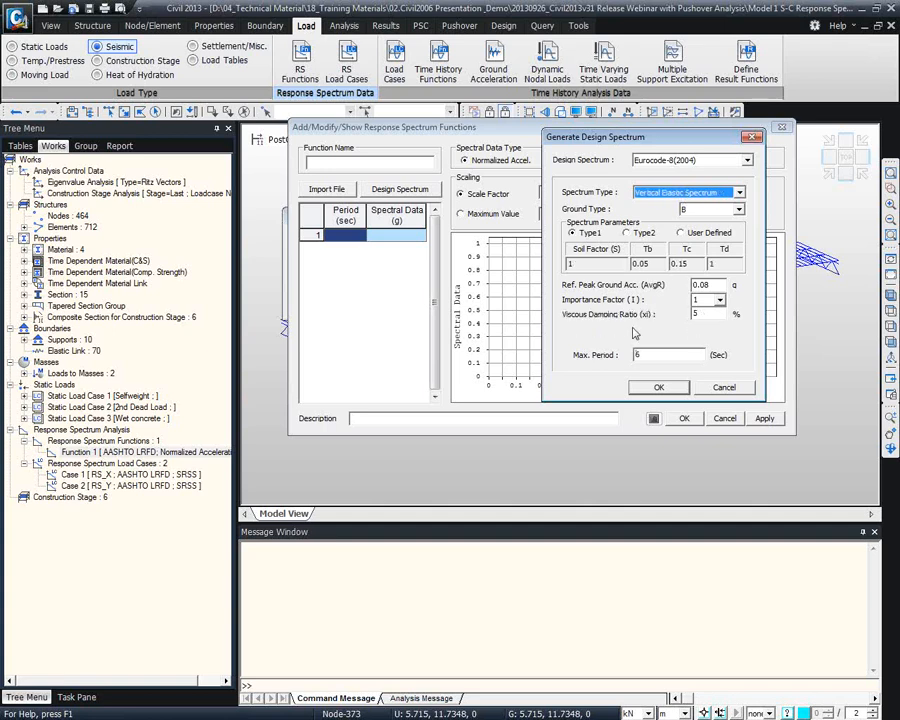
key(Down)
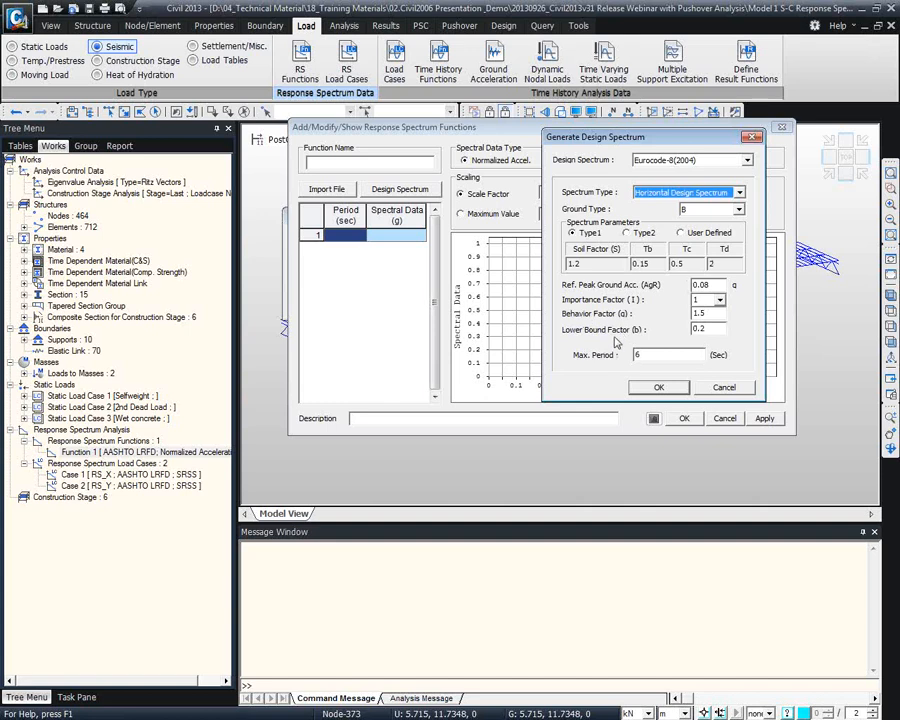
key(Up)
key(Up)
click(694, 193)
click(698, 205)
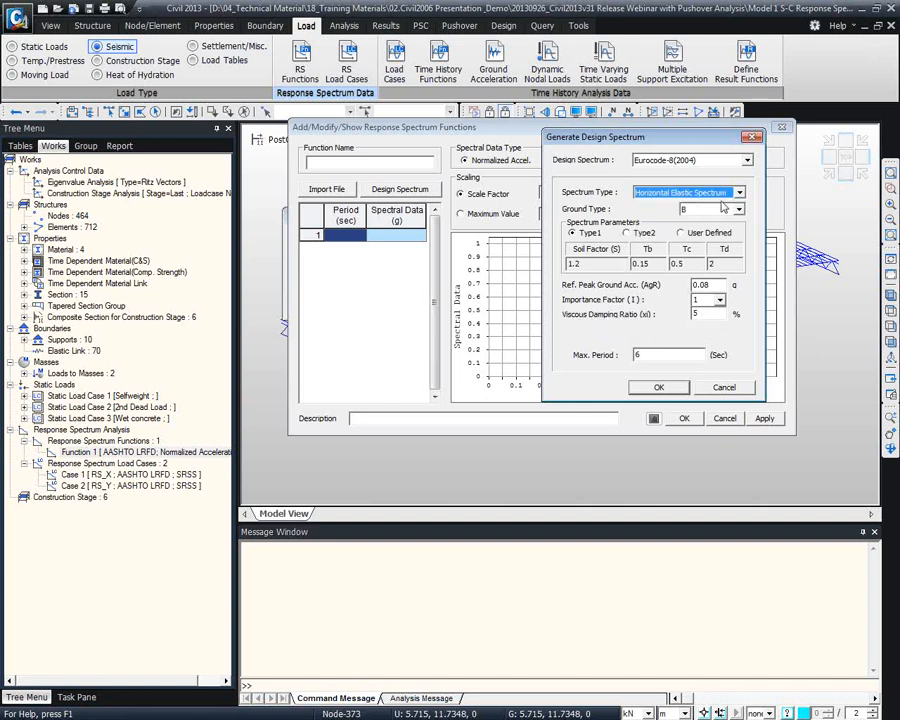
Compare the predefined and User Defined spectrum parameters for ground type B, then return to Type1
click(590, 234)
click(679, 233)
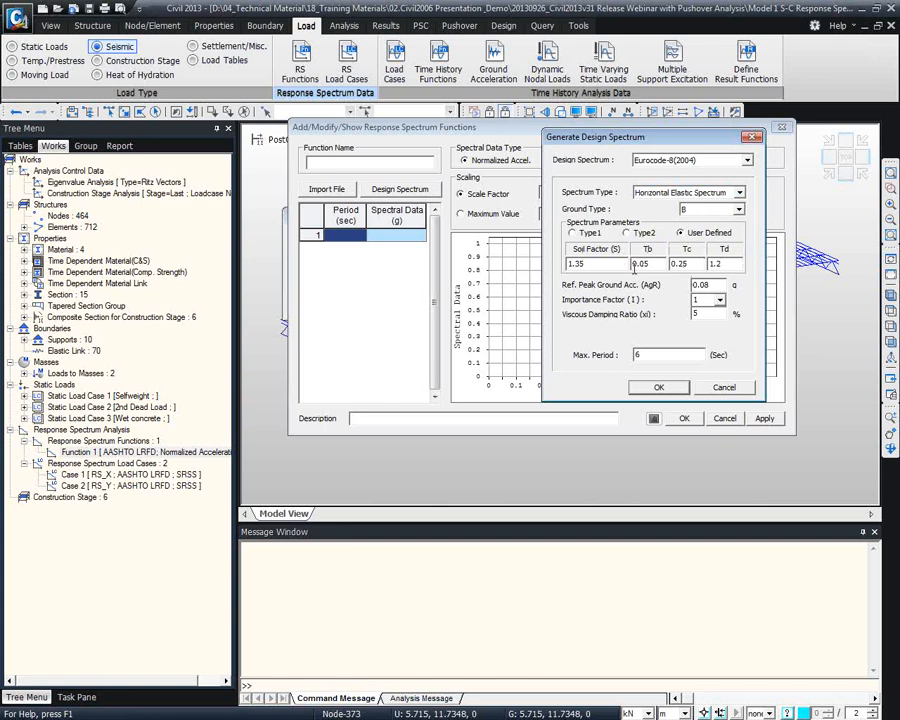
click(707, 209)
click(700, 236)
click(588, 234)
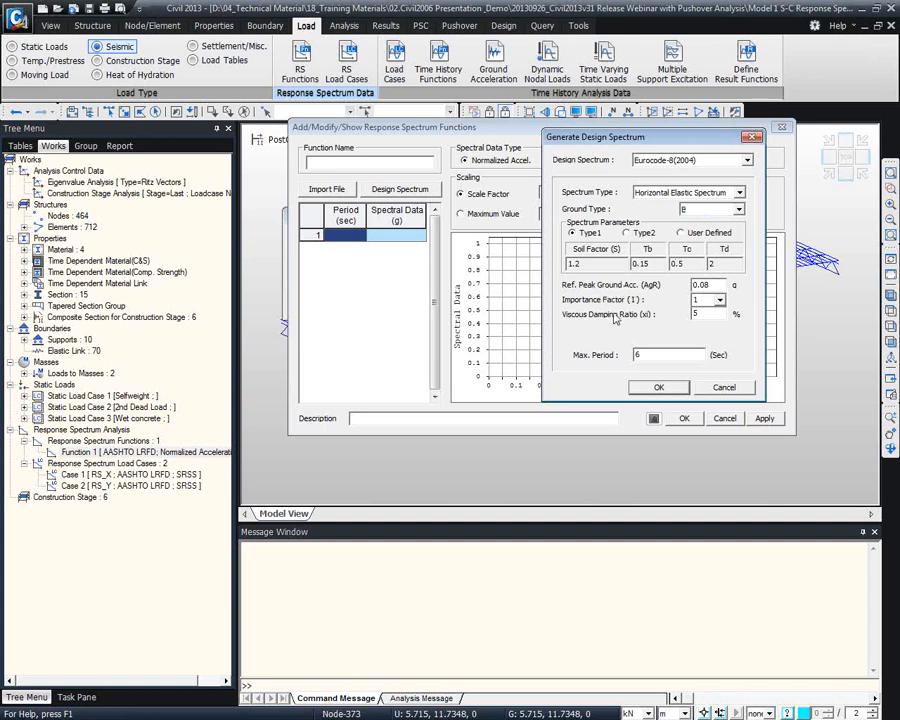
Generate the Horizontal Elastic Spectrum with importance factor 1 and 5% damping, save the function accepting deletion of analysis results, and close the function list
click(719, 300)
click(718, 303)
click(697, 315)
click(659, 387)
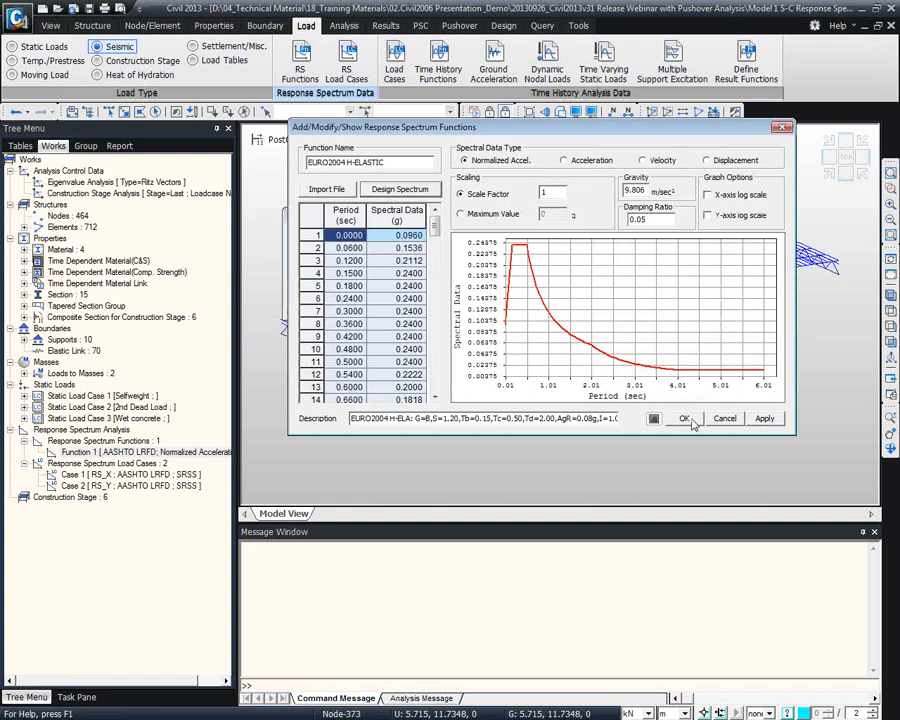
click(685, 419)
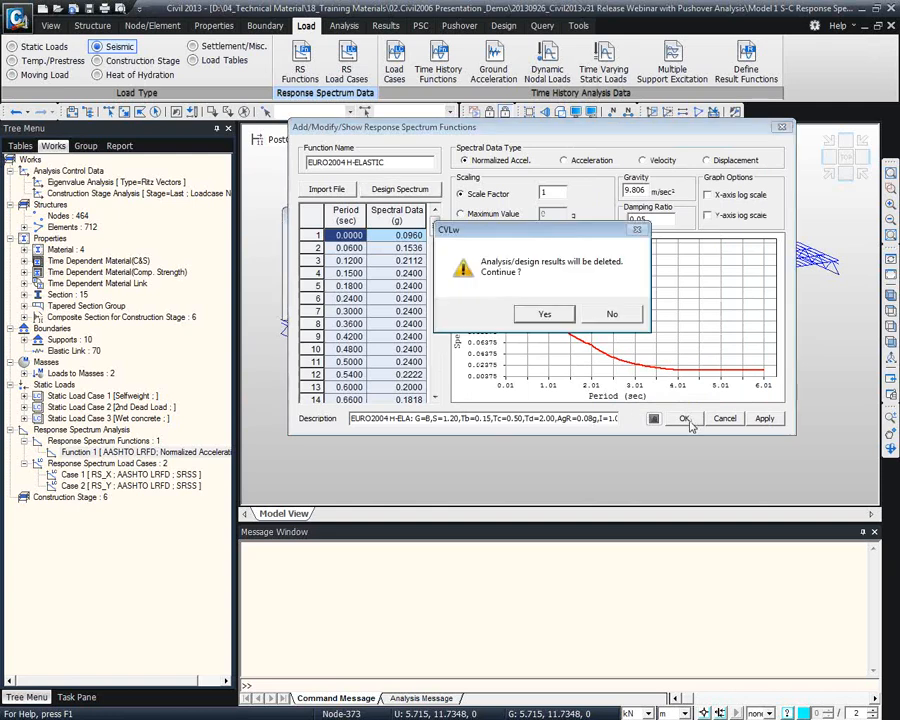
click(544, 316)
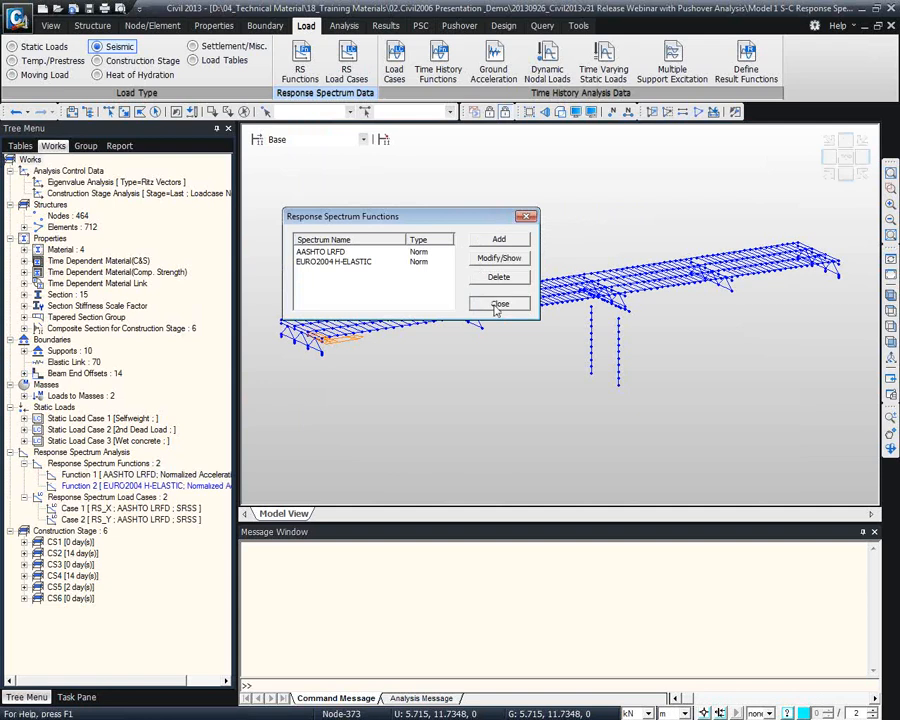
click(498, 303)
Open the response spectrum load cases and try an excitation angle of 45 degrees for RS_X
click(347, 62)
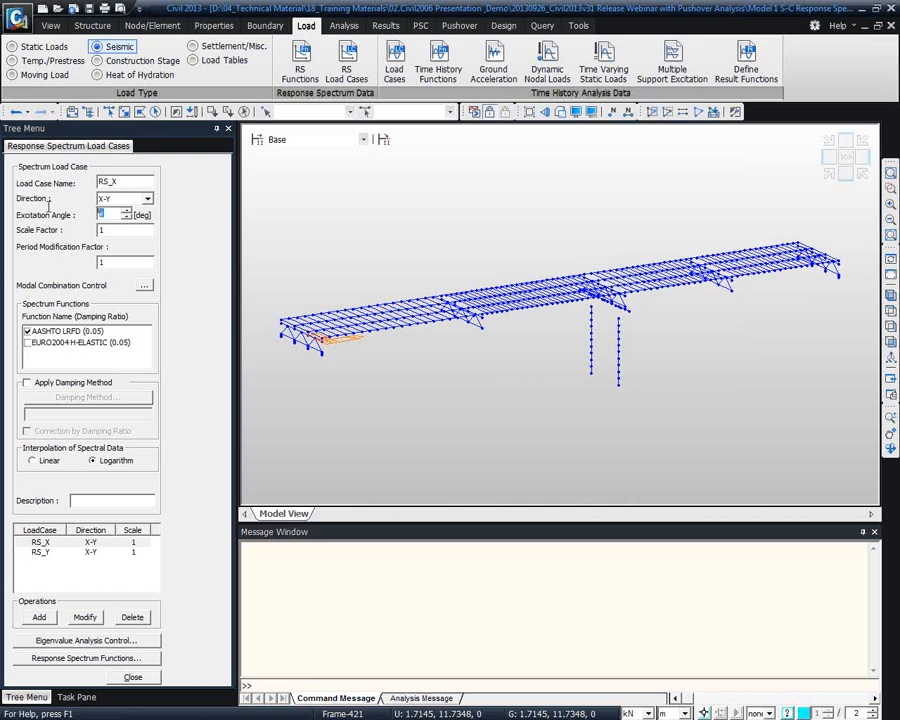
text(45)
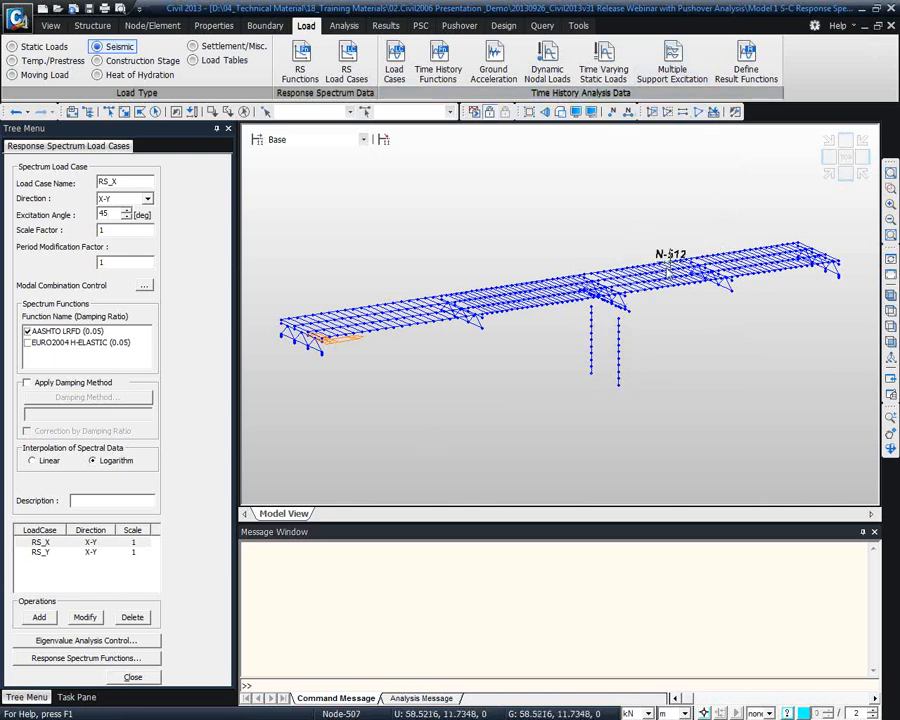
drag(116, 215, 48, 222)
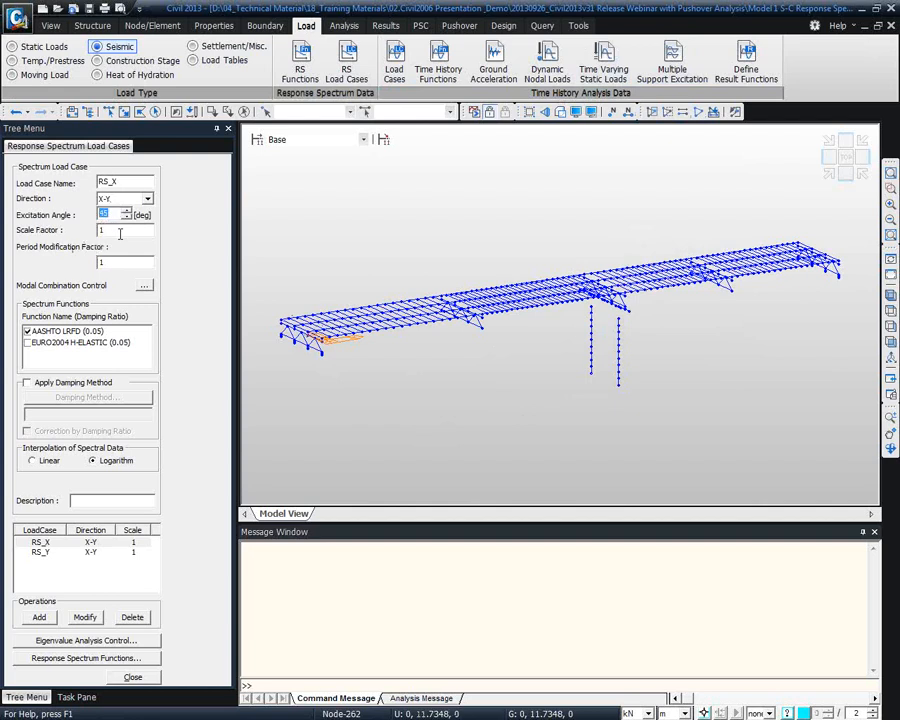
click(123, 262)
Review the modal combination types and the option of adding signs to the results, and discard the changes
click(145, 286)
drag(409, 188, 393, 156)
click(442, 188)
click(481, 188)
click(403, 208)
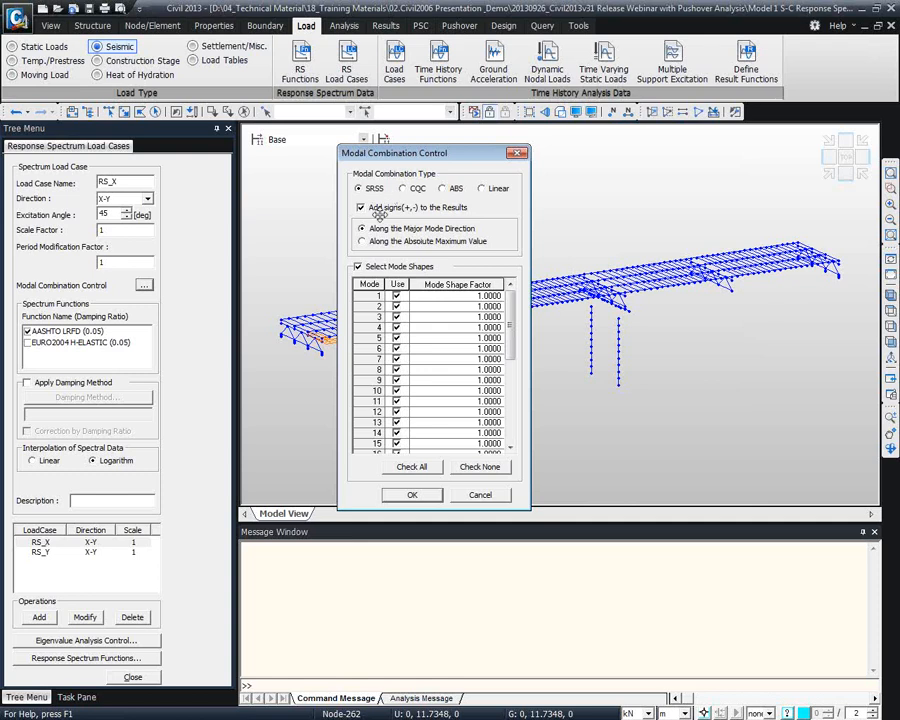
click(380, 209)
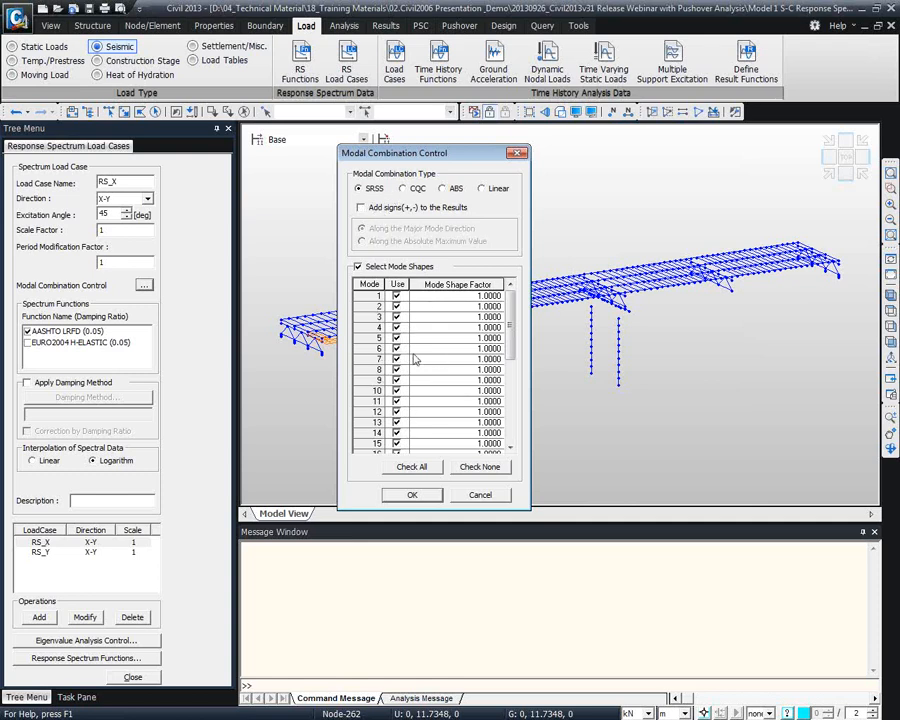
click(480, 496)
Try applying a damping method to RS_X, comparing Modal with Mass & Stiff. Prop., and cancel the damping settings
click(27, 382)
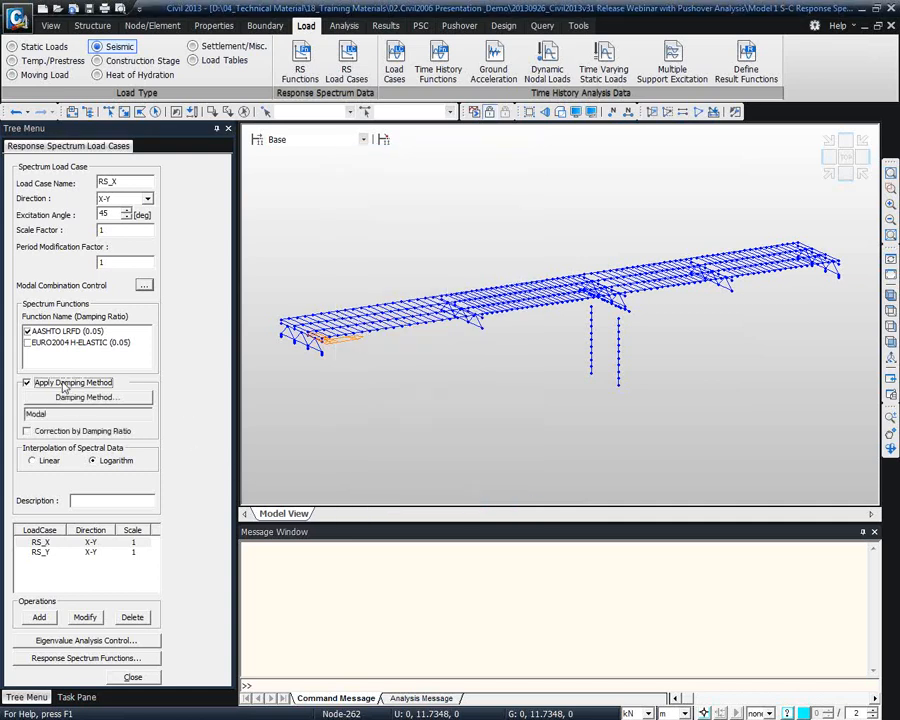
click(113, 399)
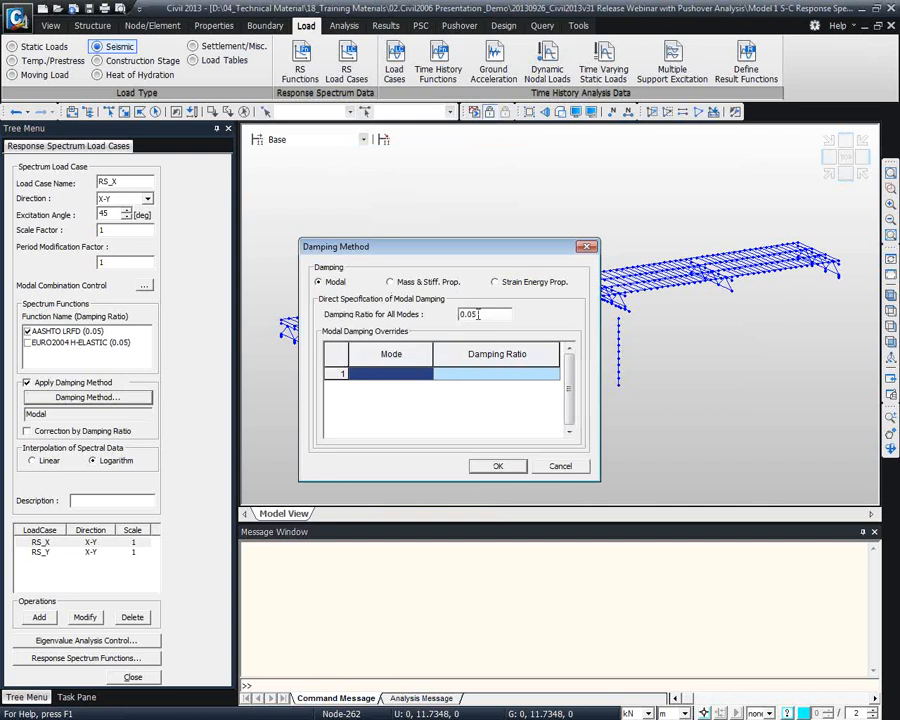
click(390, 282)
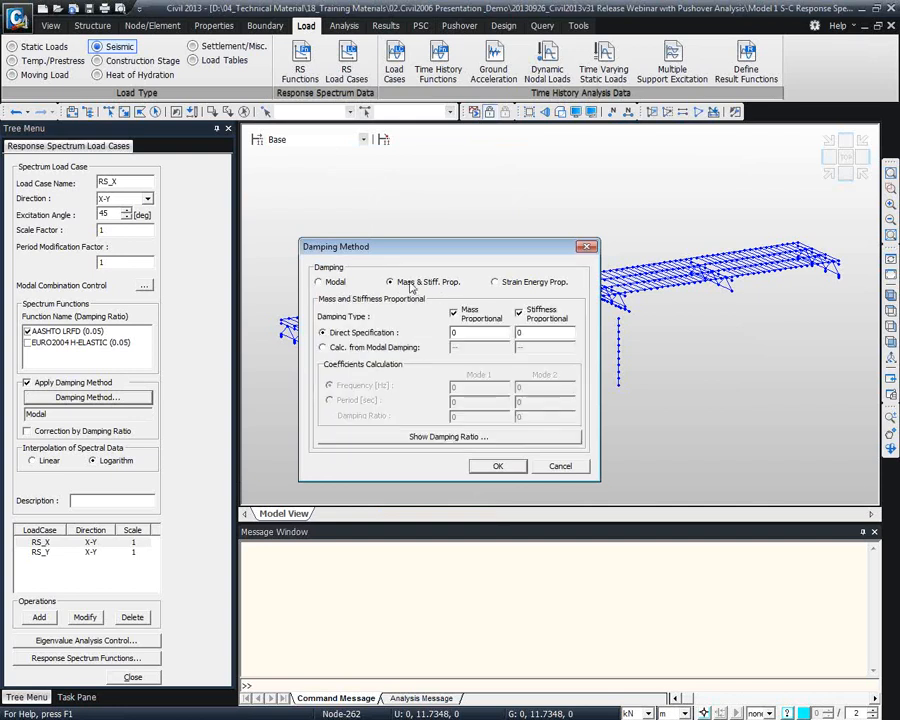
click(559, 467)
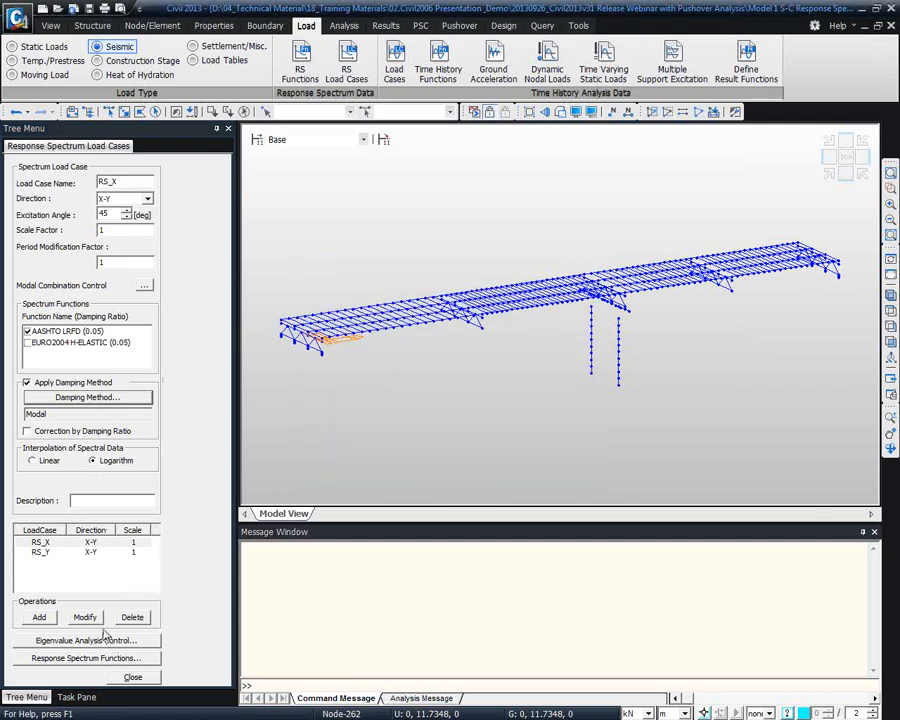
Check the saved settings of load cases RS_Y and RS_X and close the load case definitions
click(68, 553)
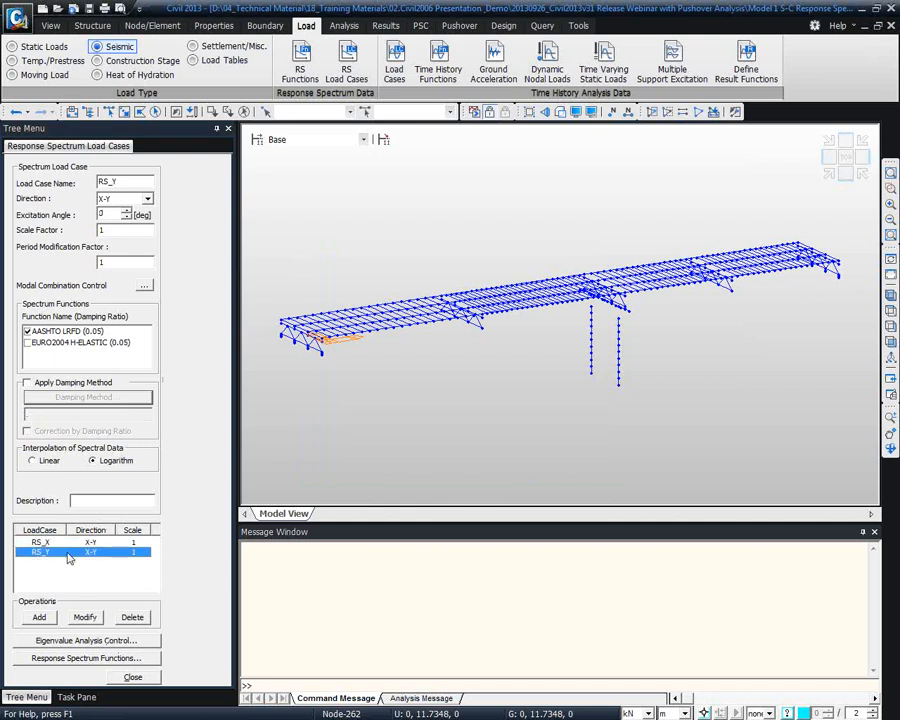
click(68, 541)
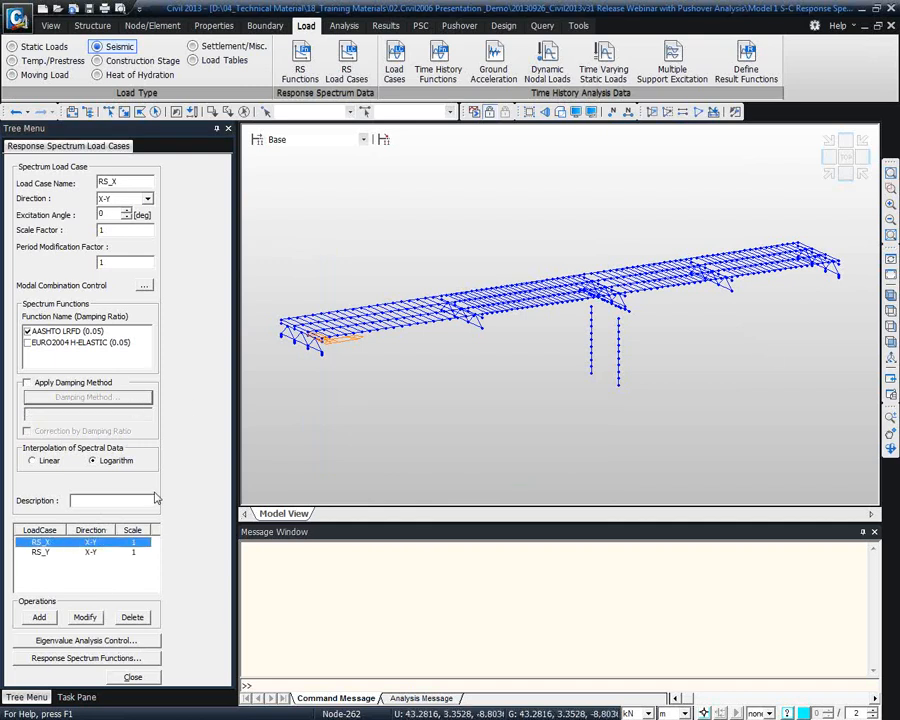
click(121, 678)
click(108, 624)
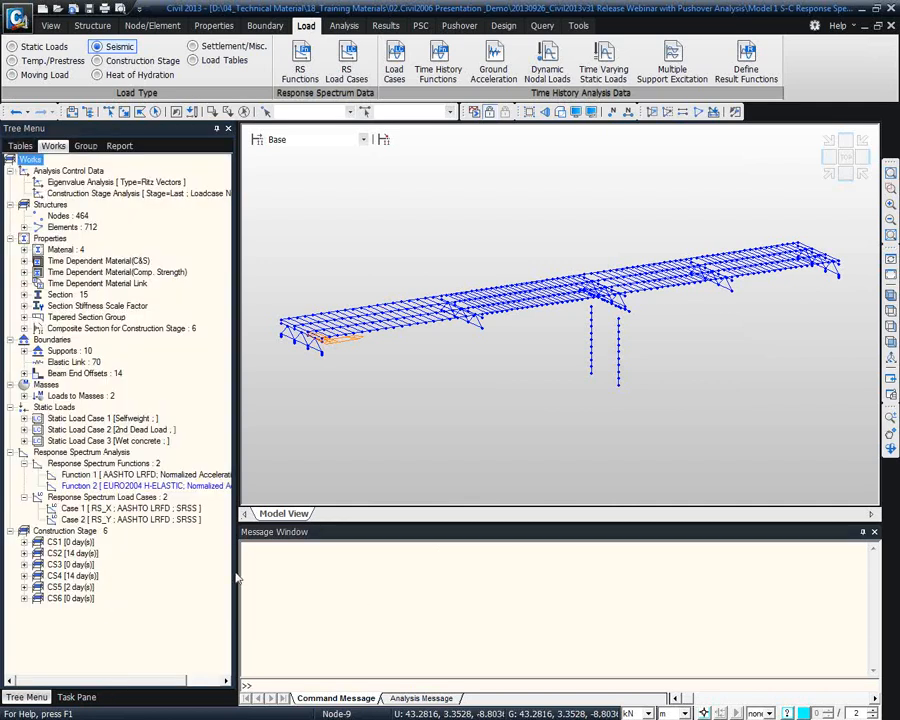
Open the eigenvalue analysis control and compare Eigen Vectors, including Subspace Iteration and Lanczos, with Ritz Vectors
double_click(90, 182)
drag(446, 180, 376, 148)
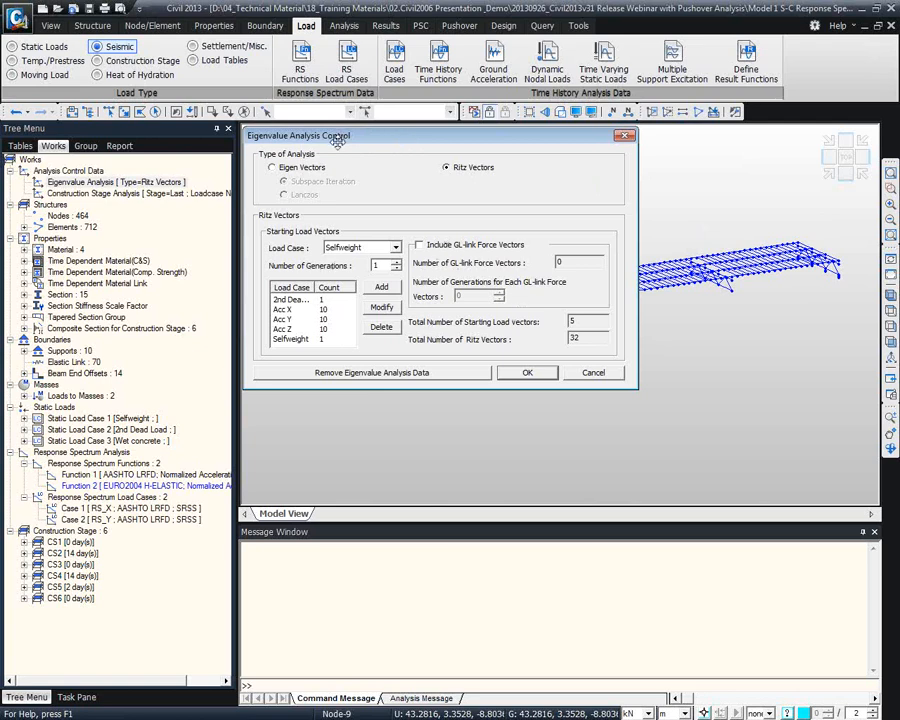
click(299, 170)
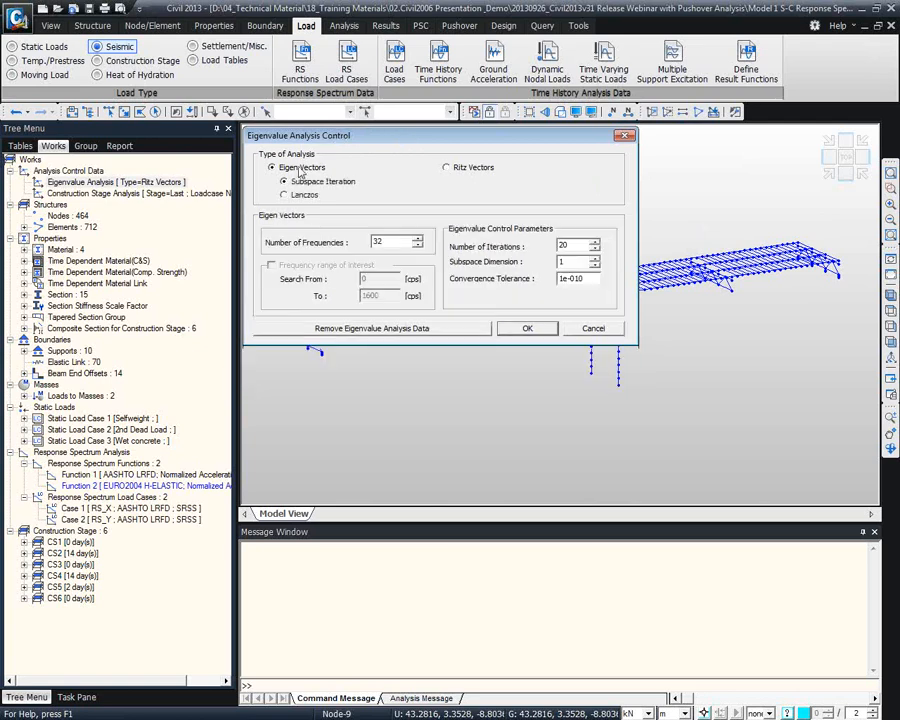
click(447, 168)
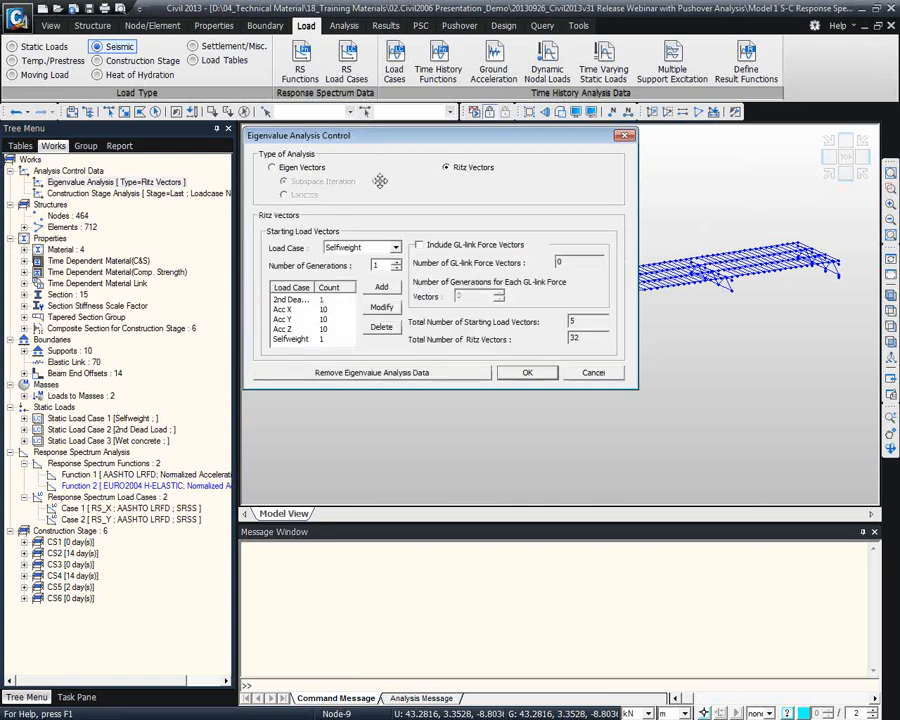
click(292, 168)
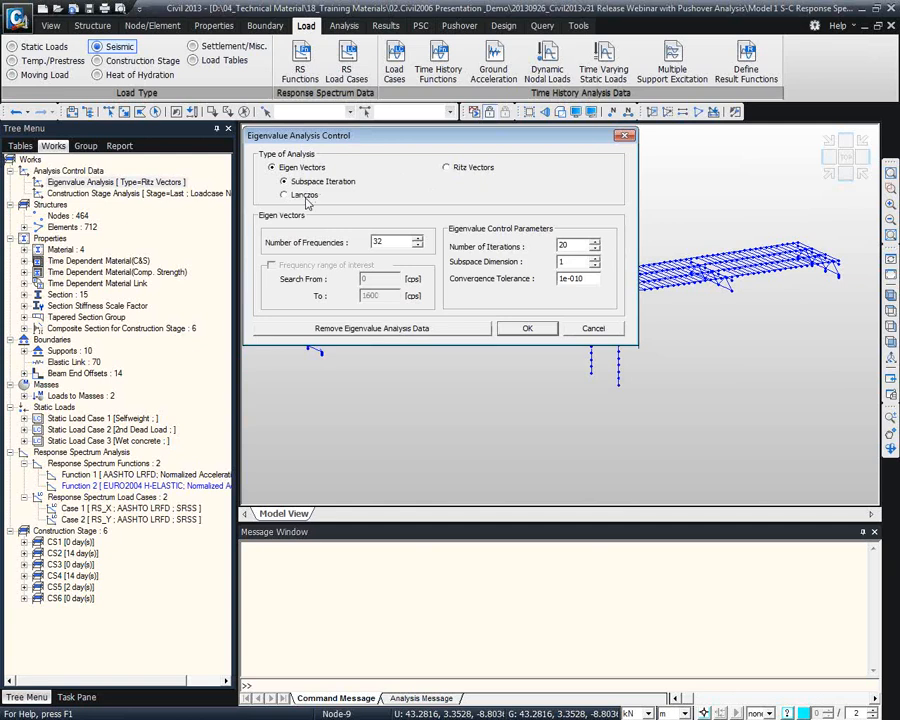
click(305, 196)
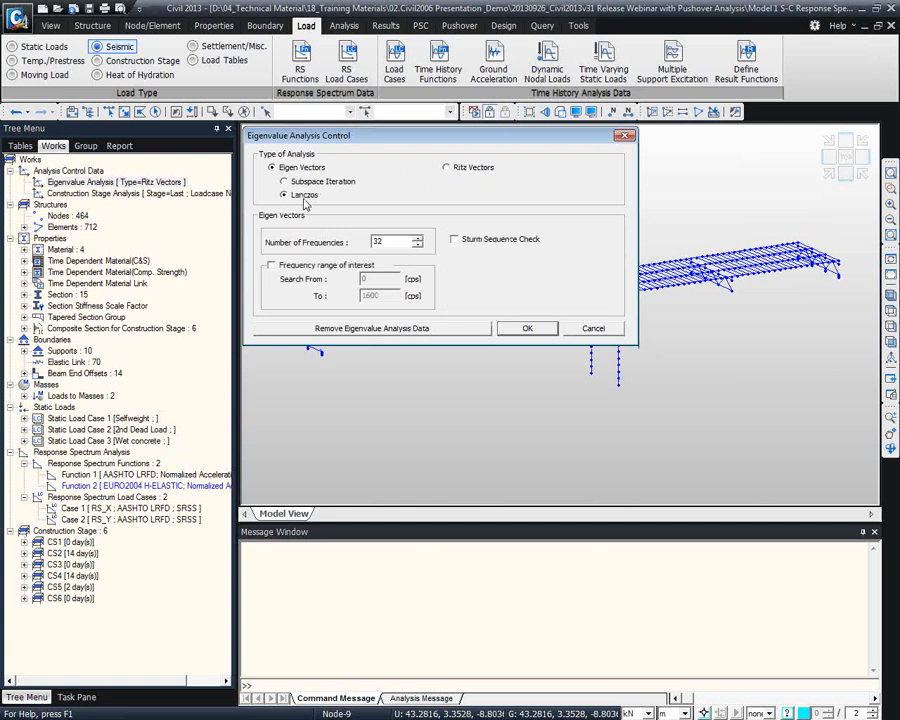
click(514, 241)
click(447, 168)
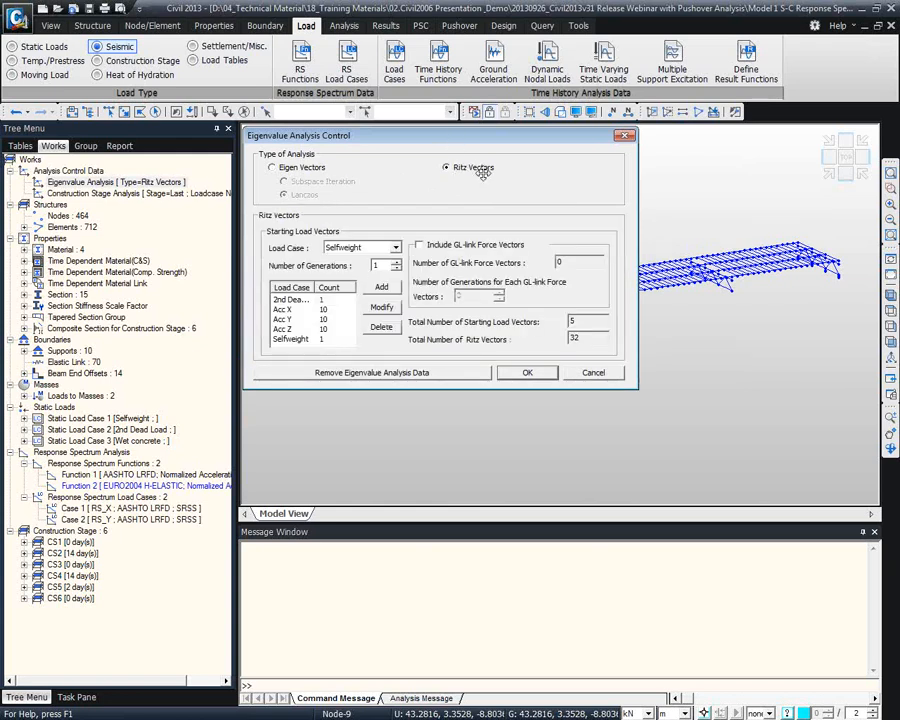
Inspect each Ritz starting load vector and the available load cases, and cancel the eigenvalue analysis control
click(290, 299)
click(290, 309)
click(298, 319)
click(303, 329)
key(Down)
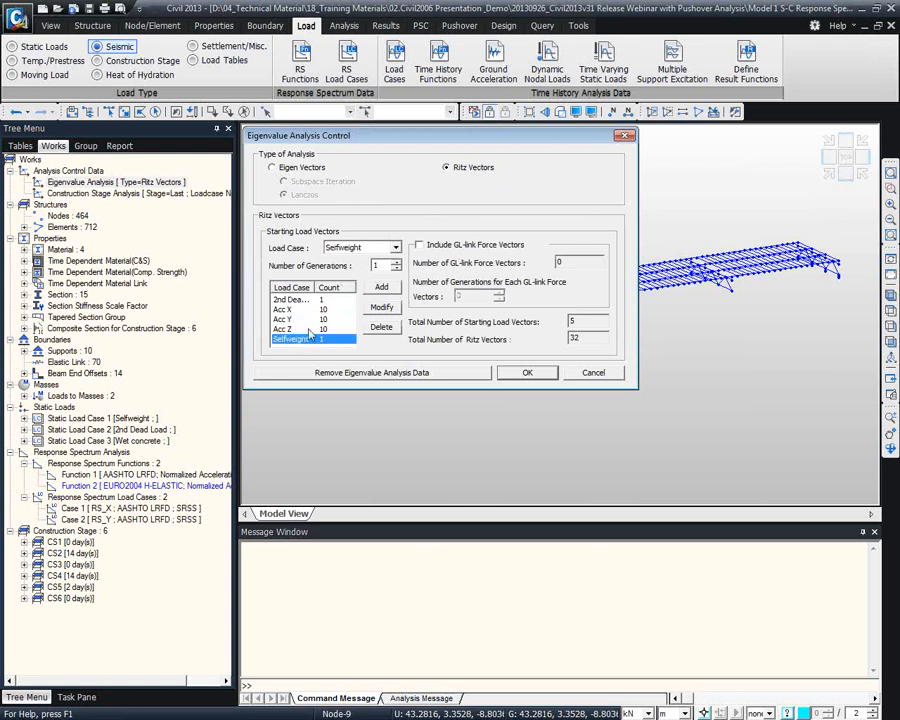
click(352, 248)
click(381, 214)
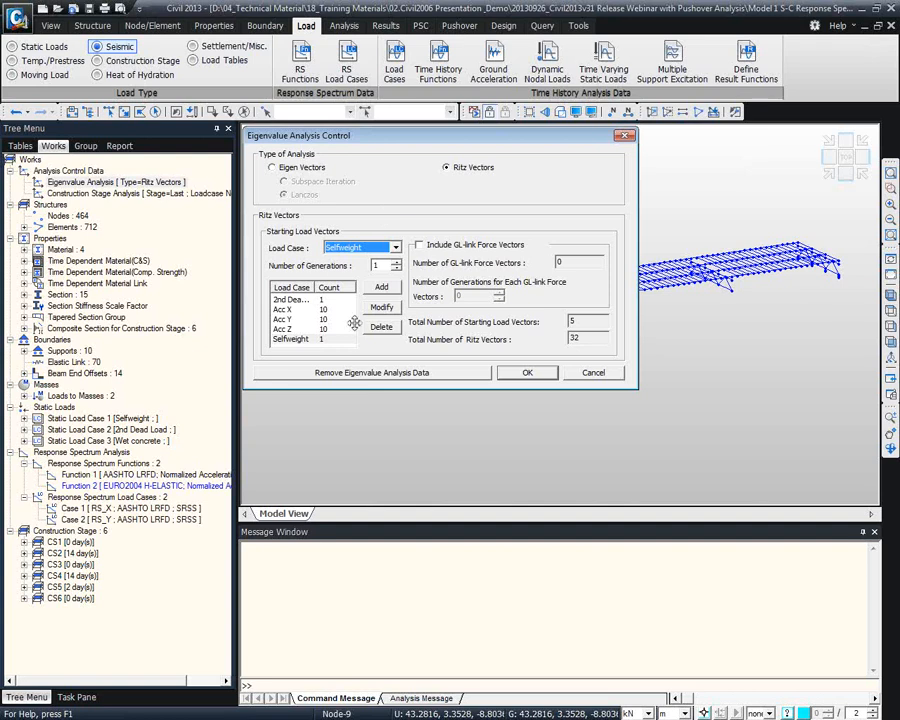
click(594, 374)
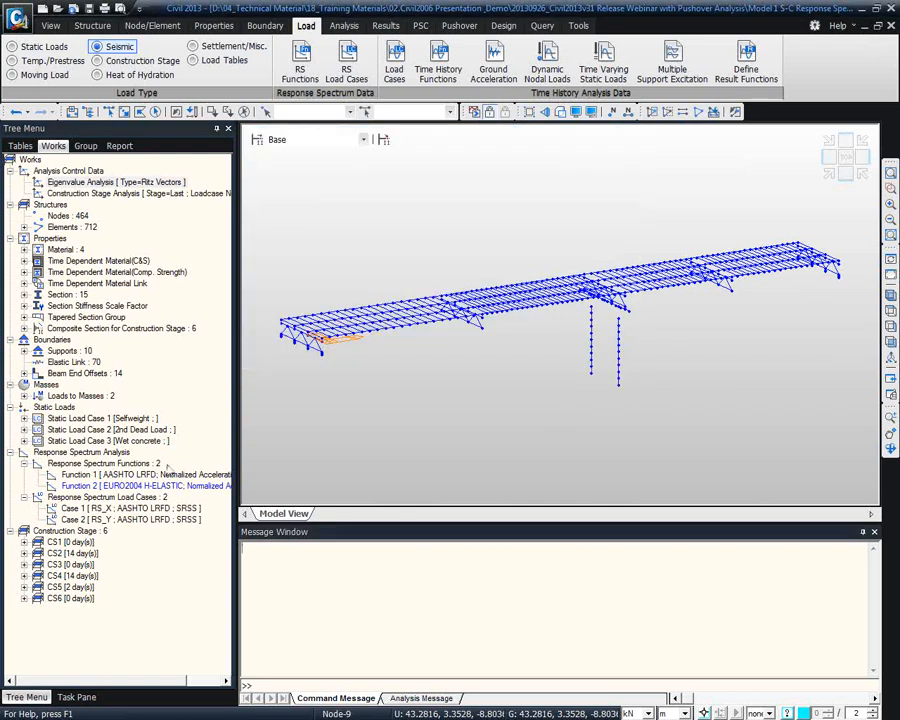
Run the analysis and terminate it during the construction stage calculation
click(482, 114)
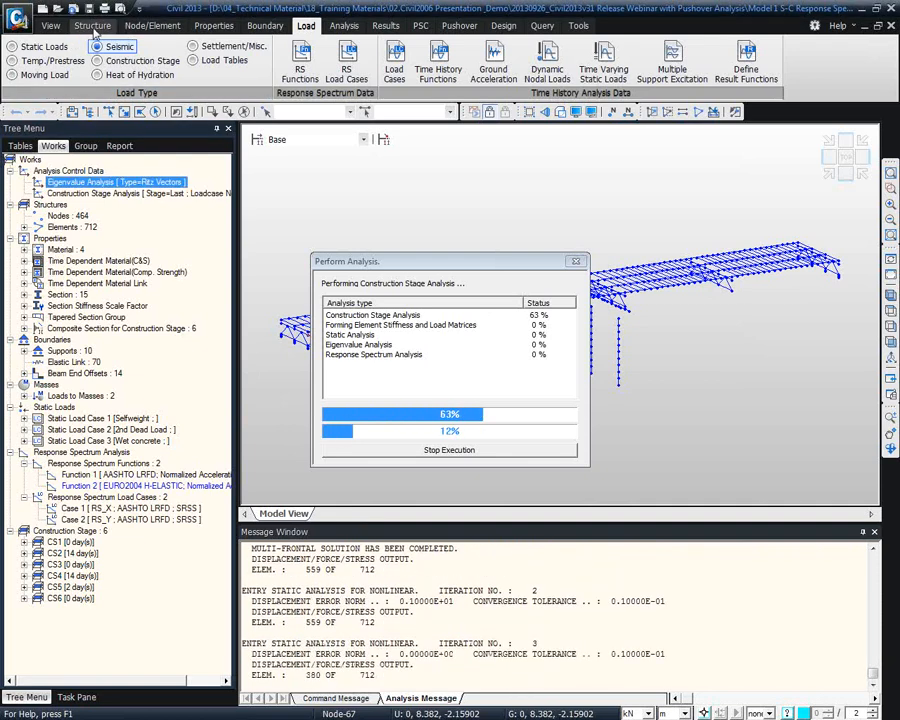
click(92, 26)
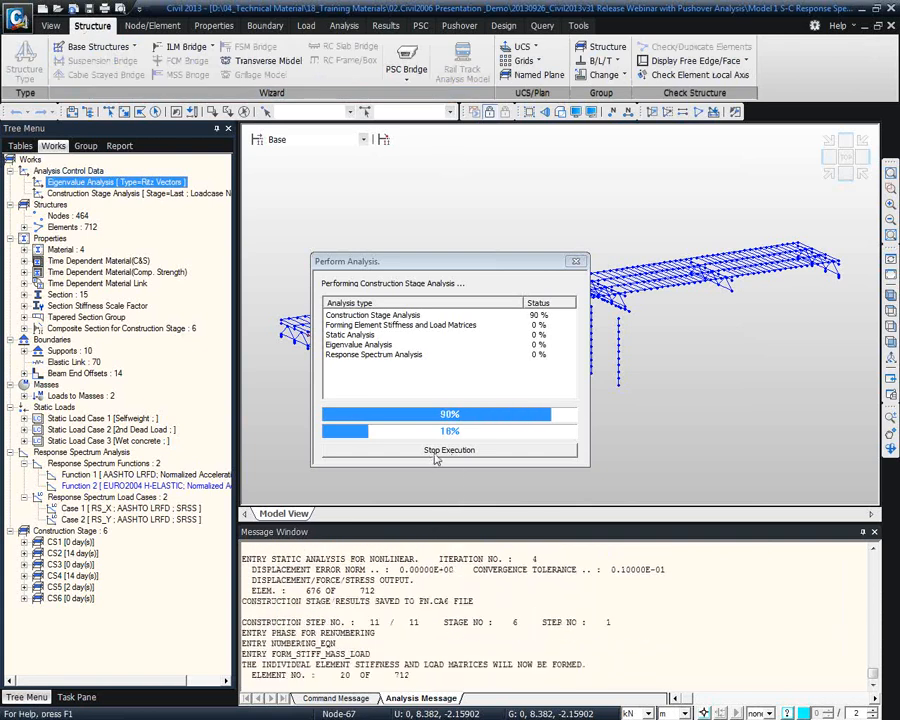
click(436, 450)
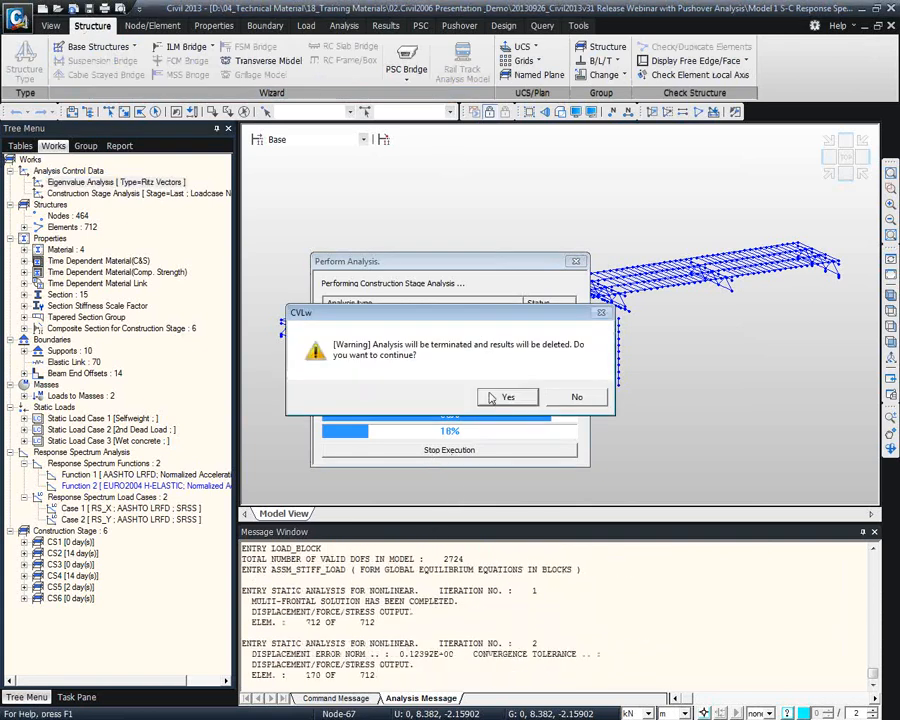
click(508, 340)
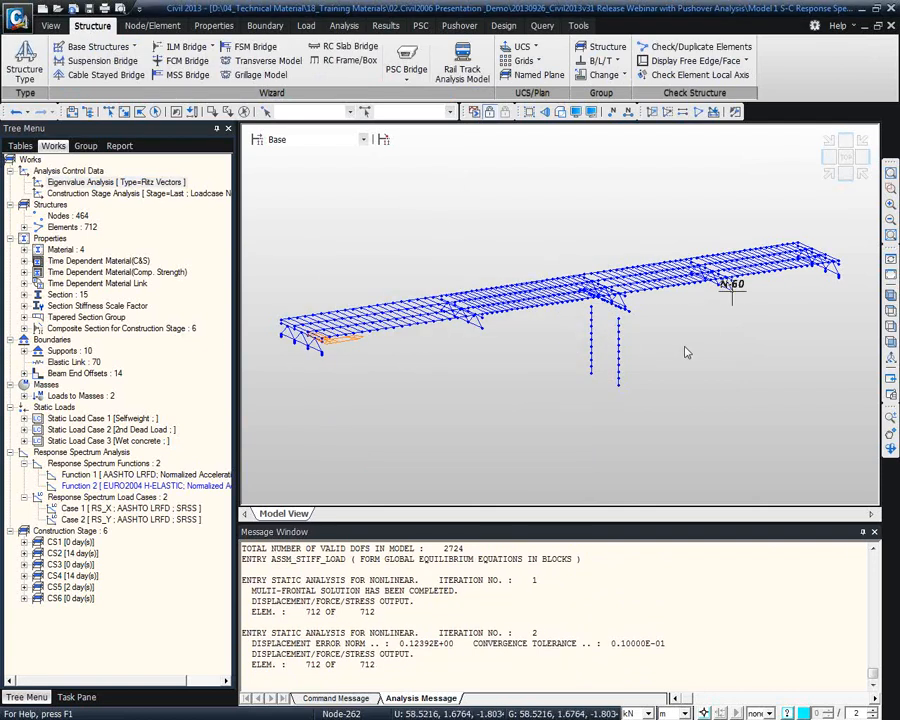
Review the structure type's mass control parameters, including converting self-weight into masses in X, Y, Z, and cancel
click(24, 60)
drag(473, 236, 565, 167)
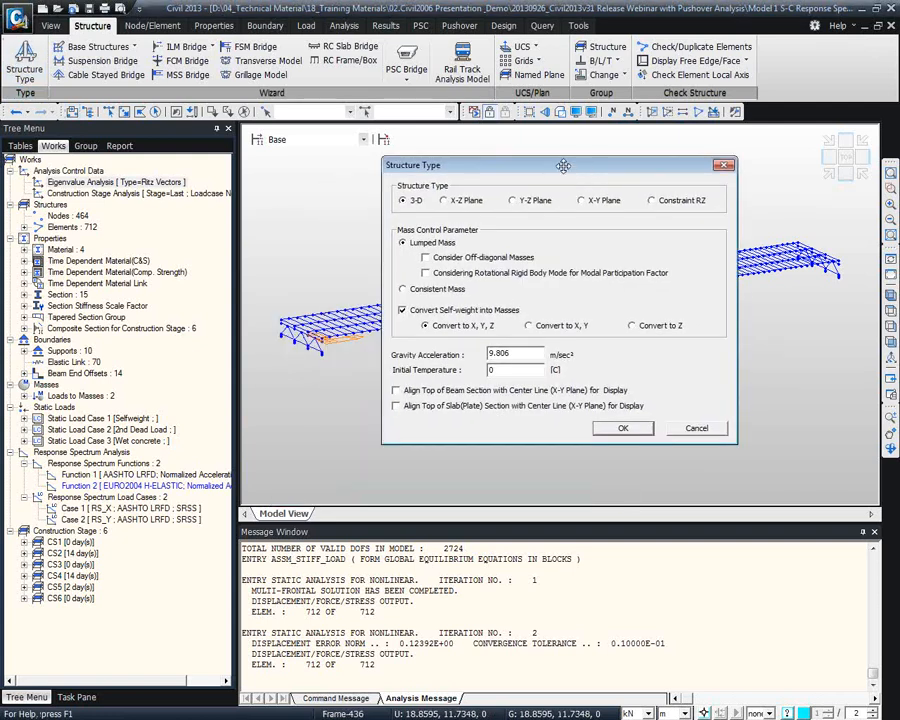
click(425, 325)
click(468, 311)
click(472, 311)
drag(538, 165, 223, 198)
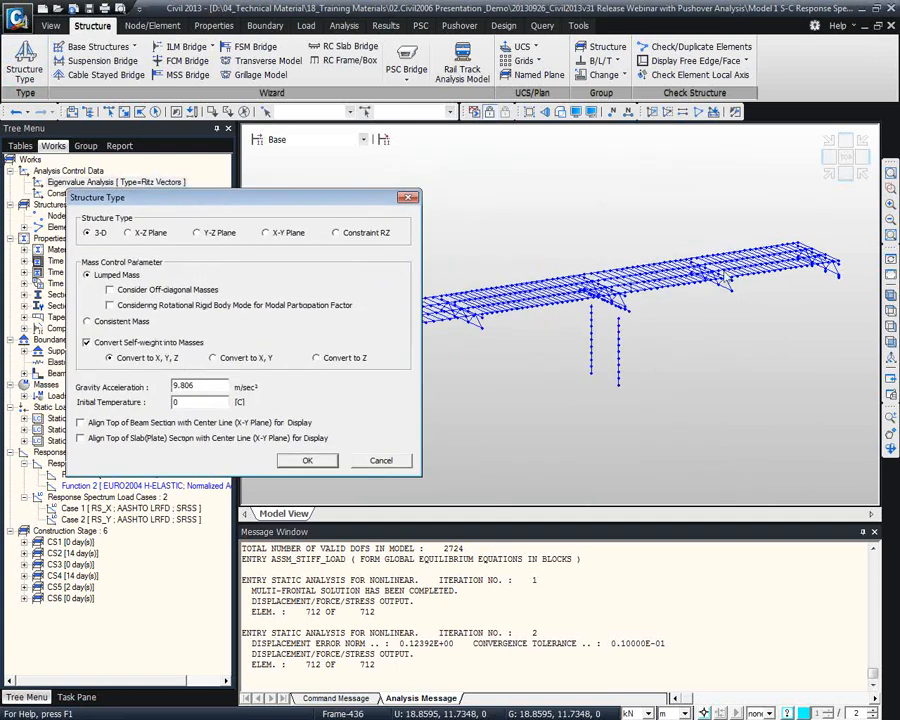
click(378, 464)
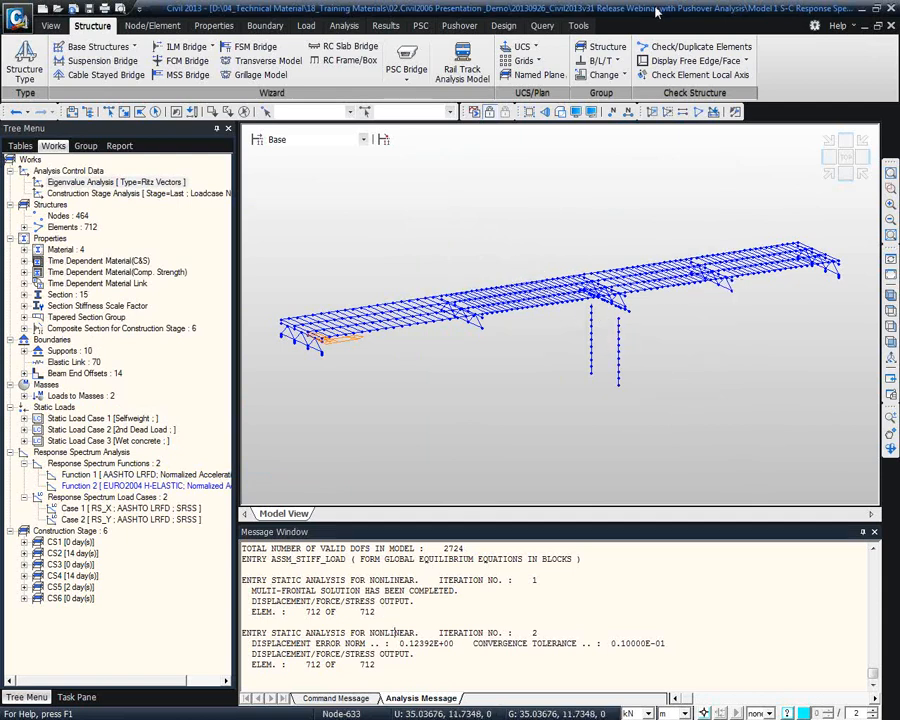
Expand the 2nd Dead Load case to its line beam loads, and expand the Loads to Masses entries
double_click(104, 430)
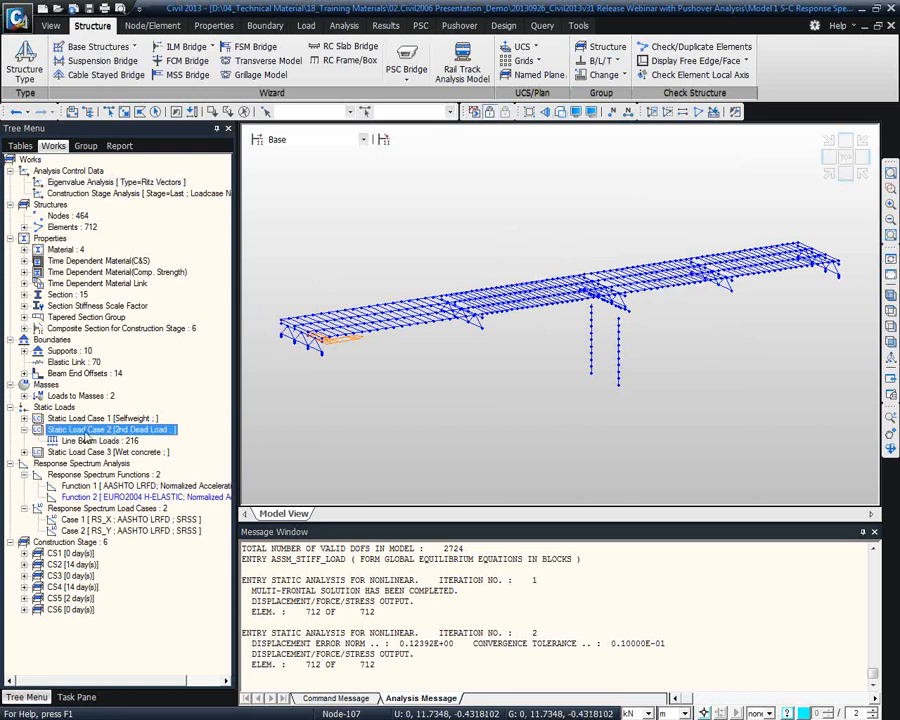
click(89, 441)
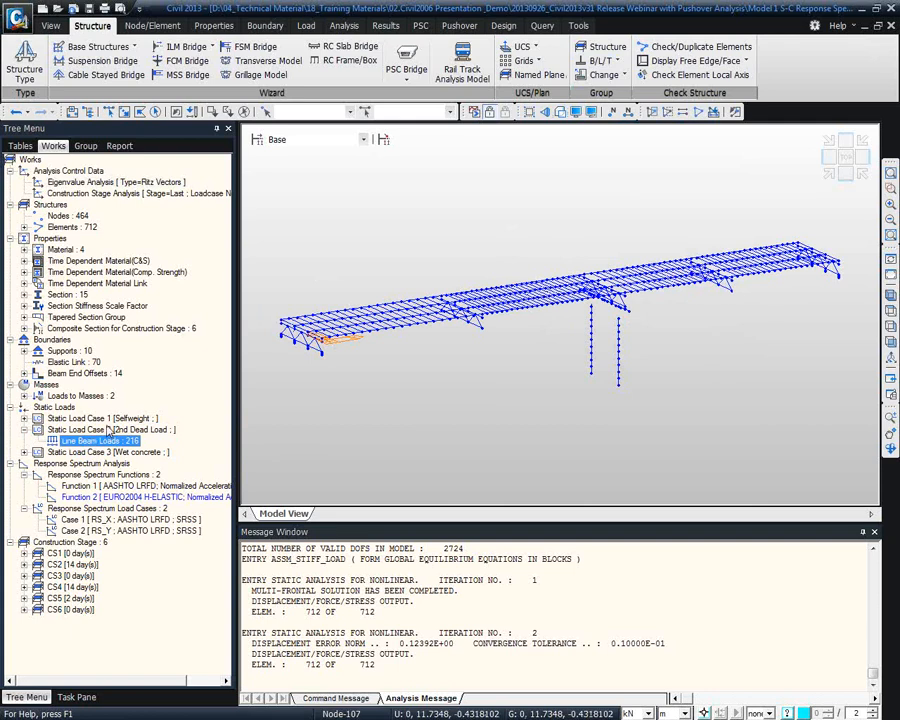
double_click(82, 396)
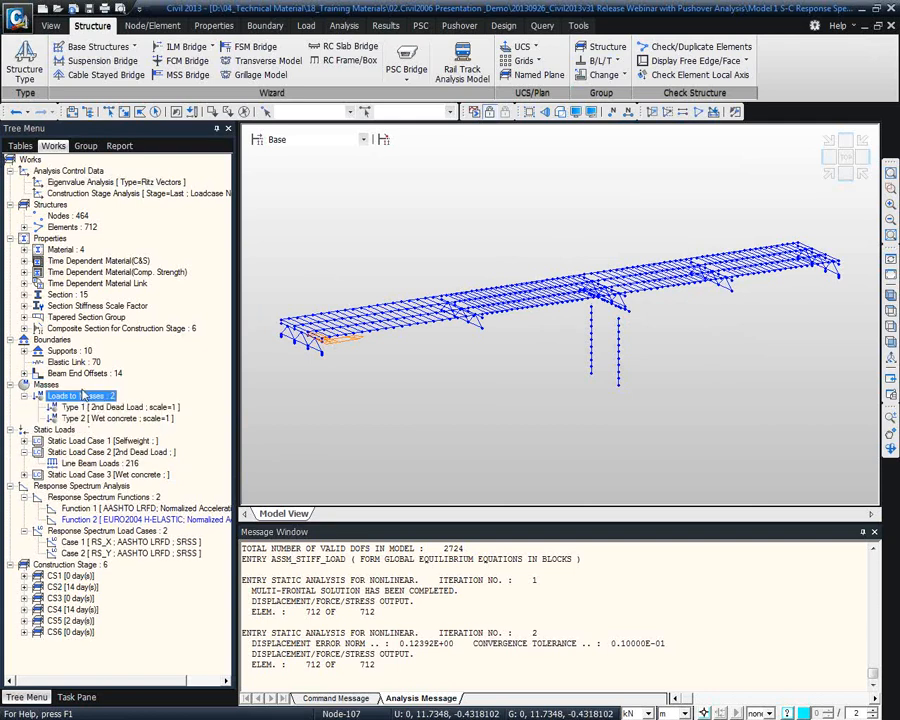
Review the Loads to Masses definition, checking the available load cases and the 2nd Dead Load and Wet concrete entries, and cancel
double_click(95, 407)
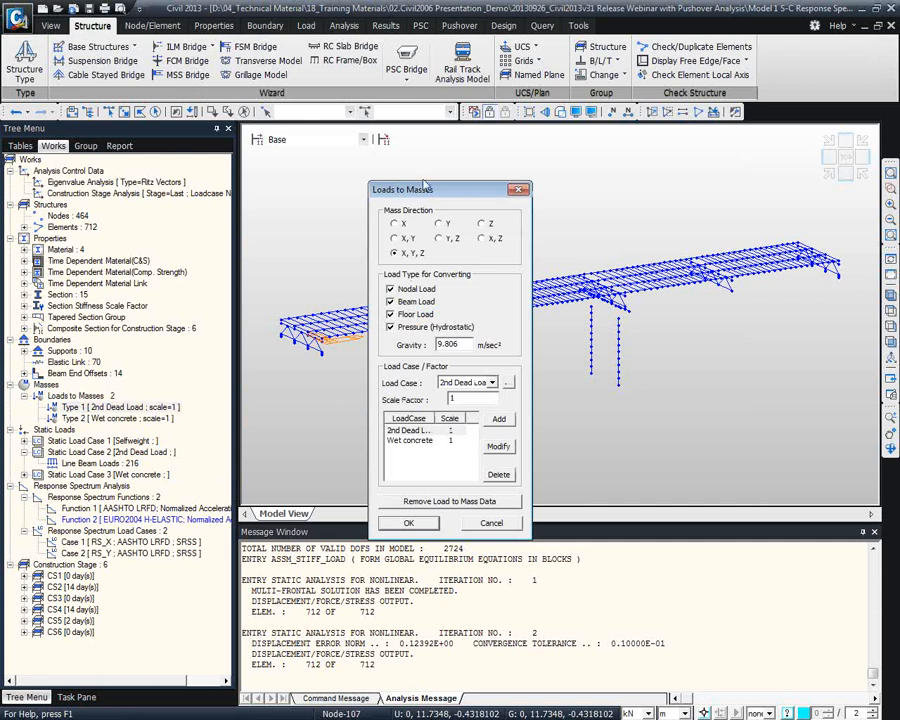
click(459, 348)
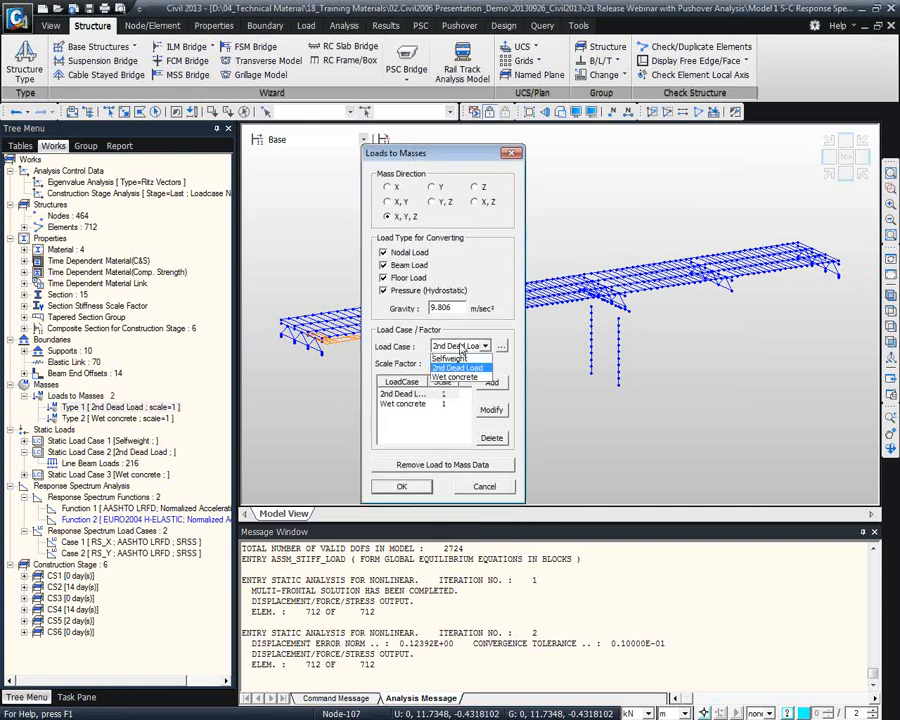
click(417, 395)
click(460, 362)
click(440, 404)
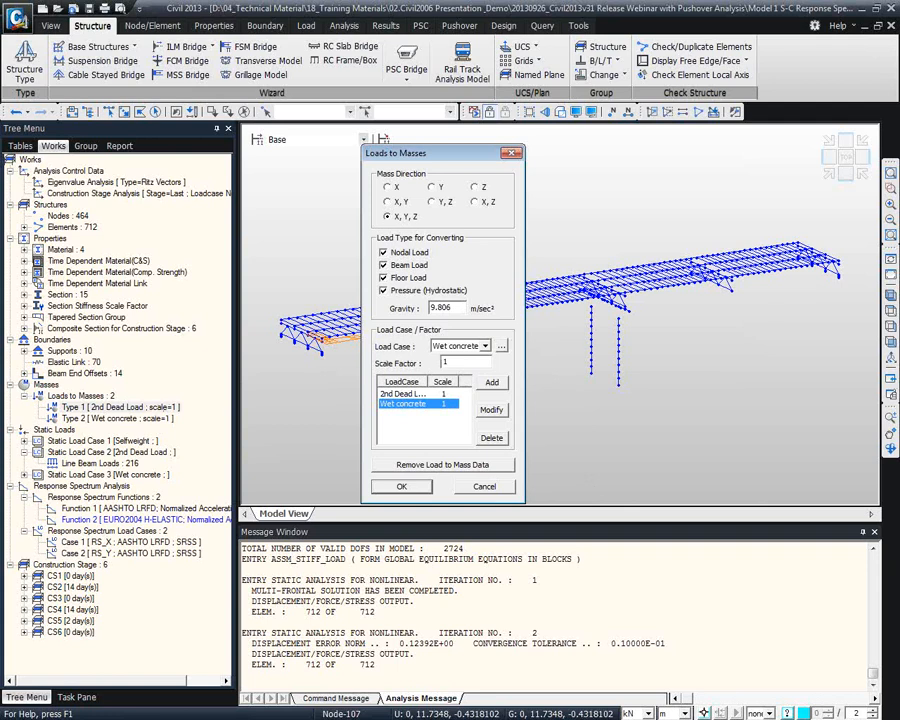
key(alt+Tab)
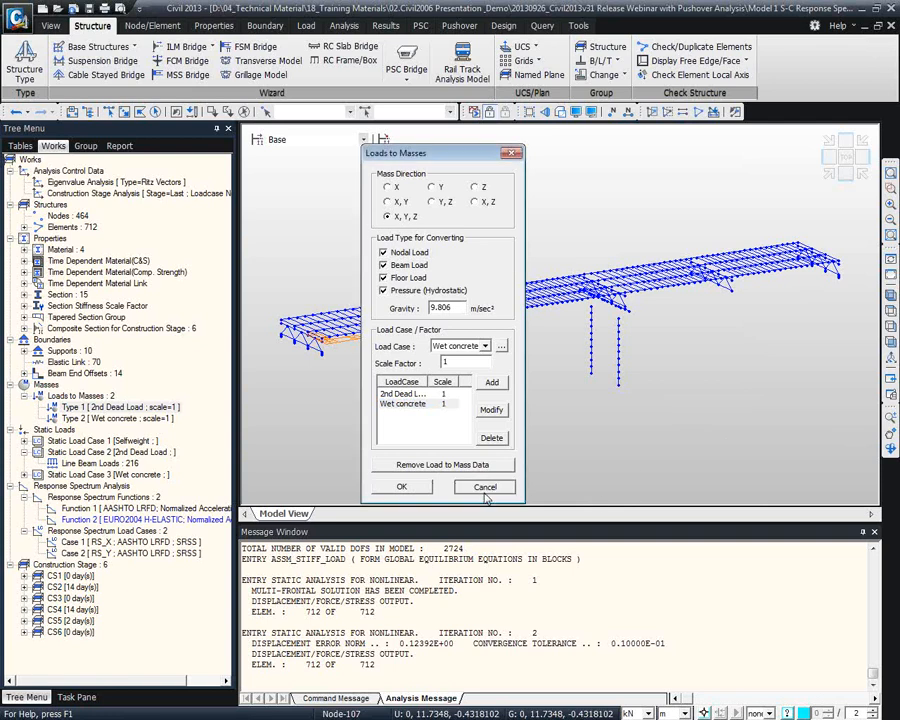
click(485, 486)
Reopen the structure type settings to examine the Convert Self-weight into Masses option, and cancel
click(24, 62)
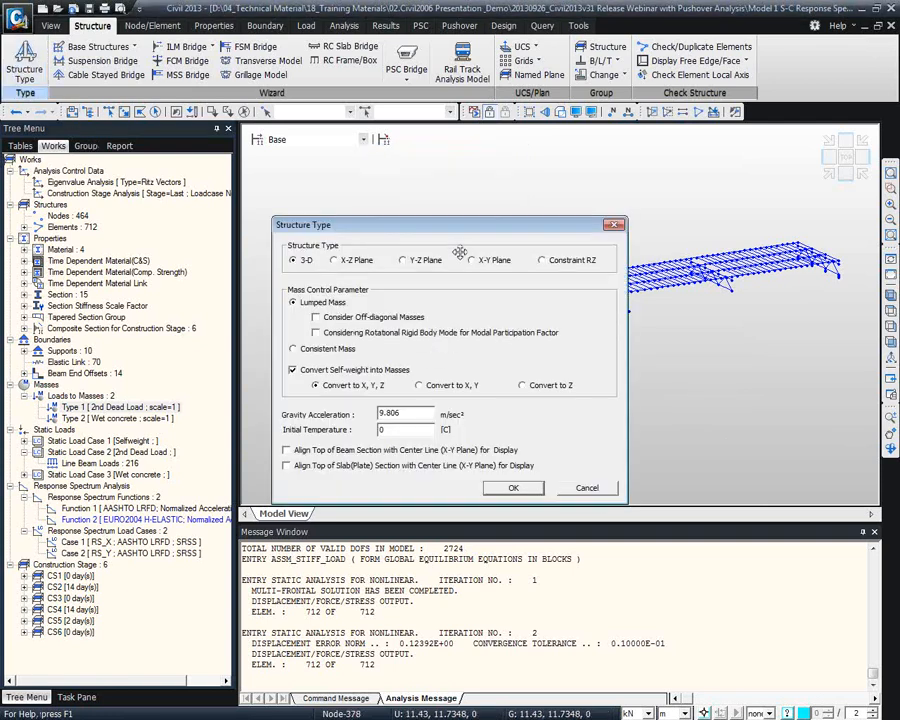
drag(531, 190, 568, 168)
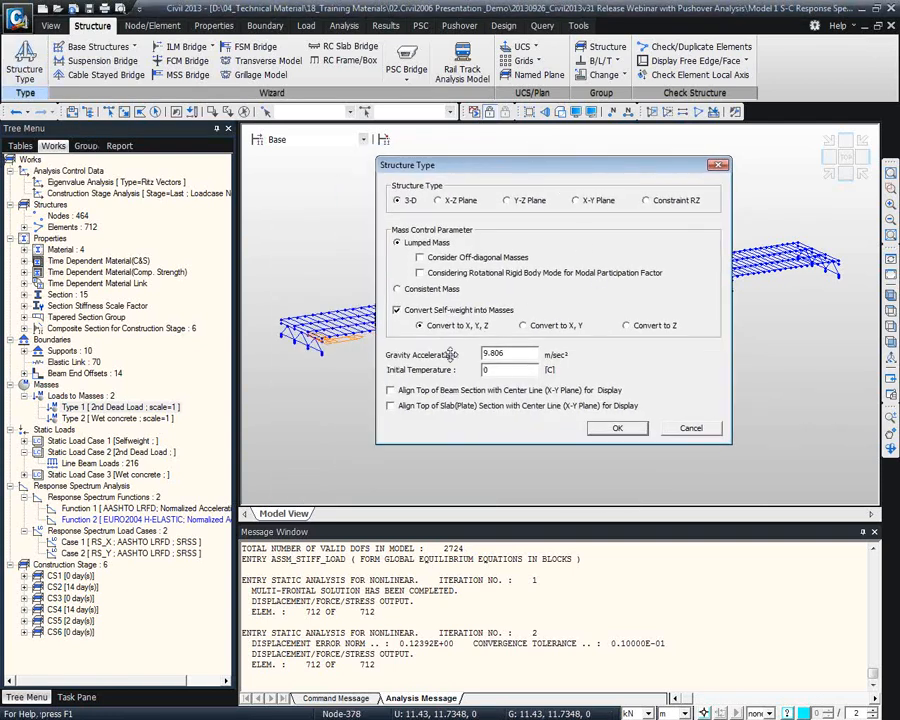
click(492, 312)
click(492, 314)
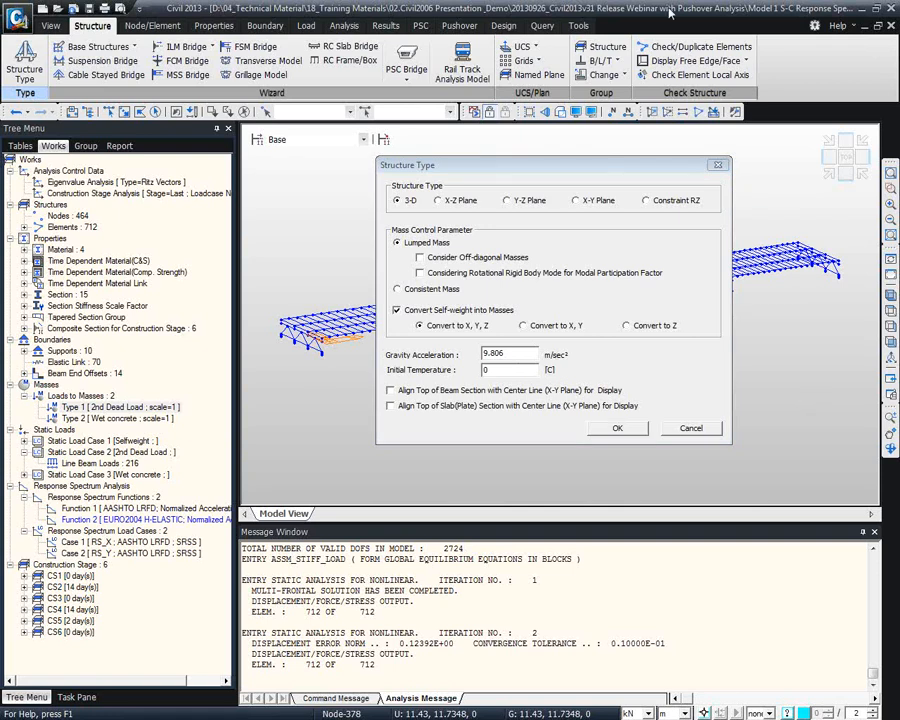
click(690, 428)
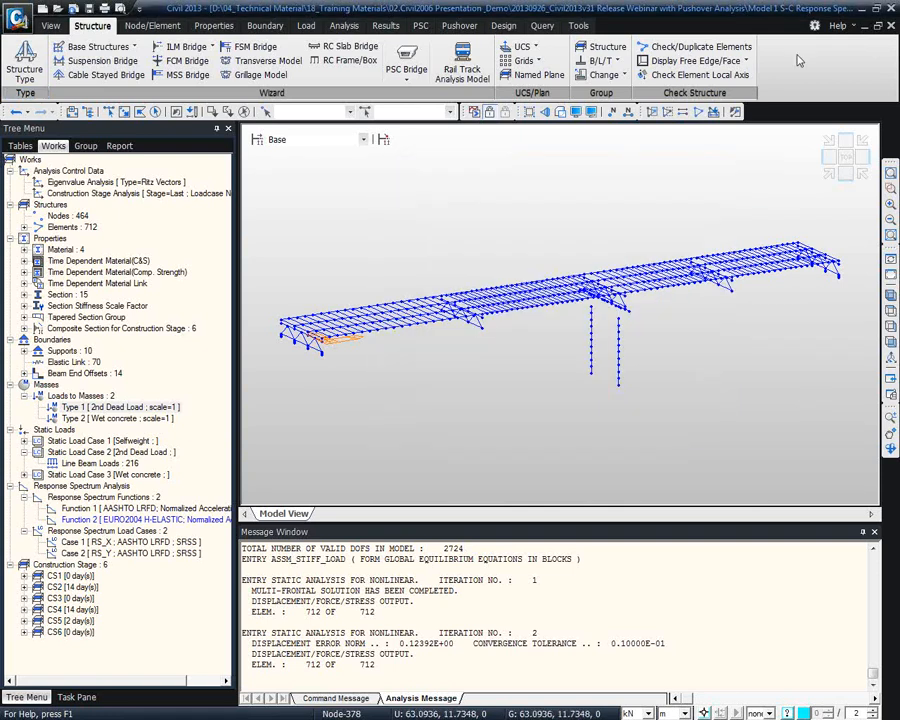
Leave Civil and the PowerPoint slide editor to return to the slide show with the registration slide
click(888, 8)
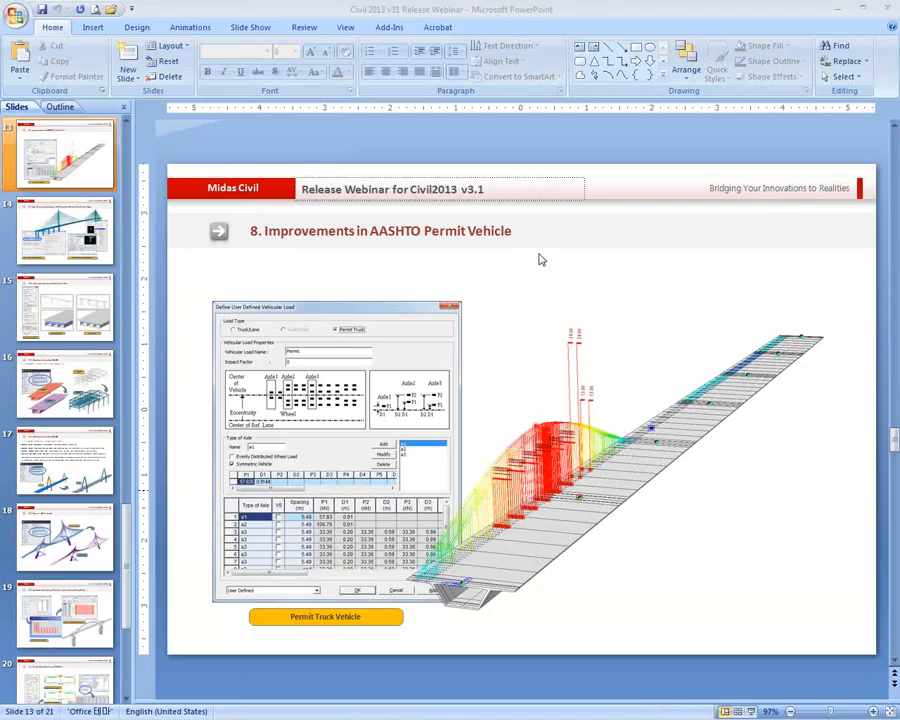
click(843, 17)
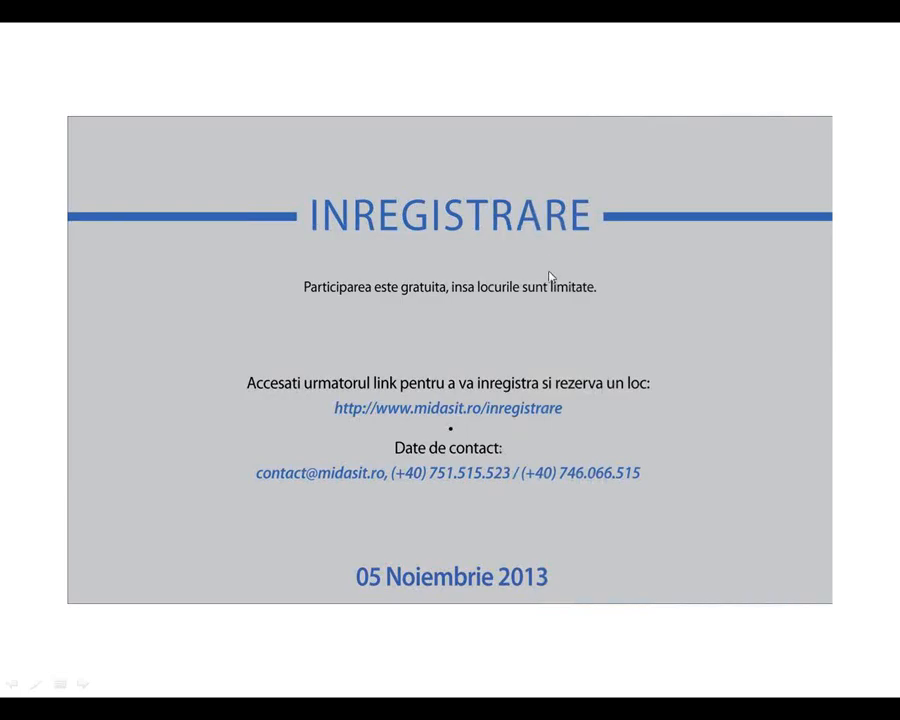